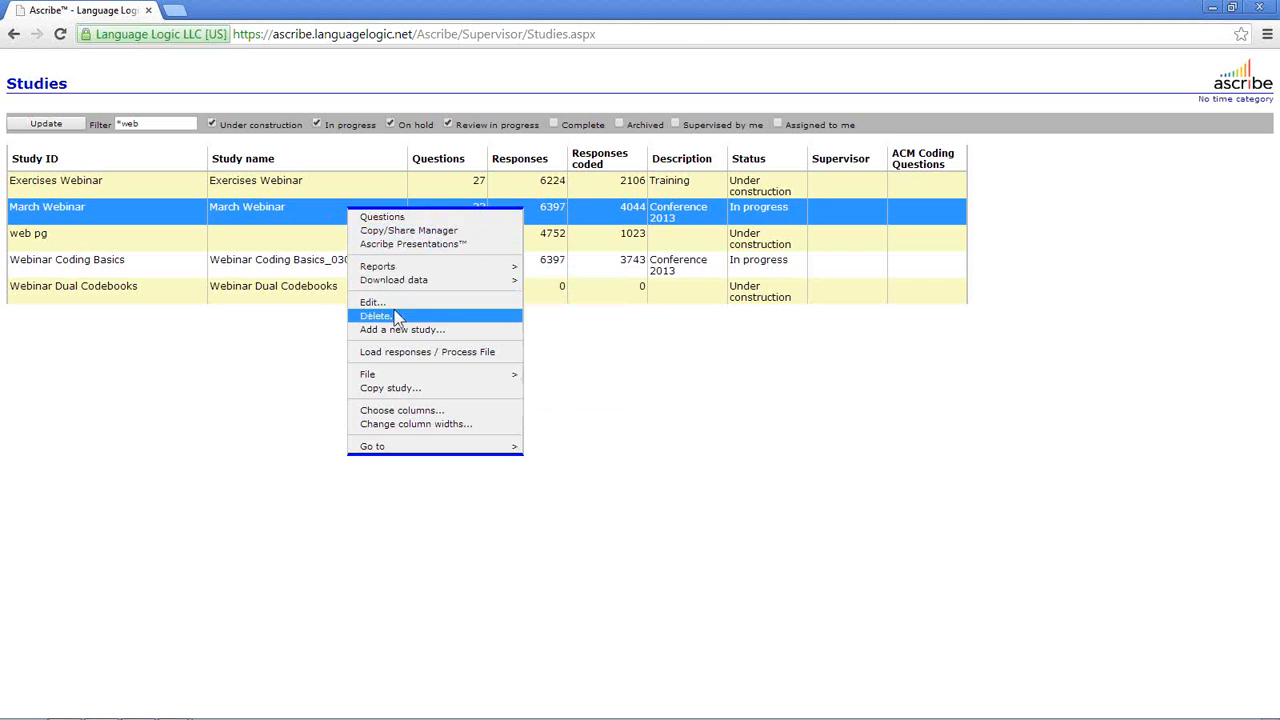
Open the question list of the March Webinar study and load question q8 in Ascribe Coder.
left_click(398, 217)
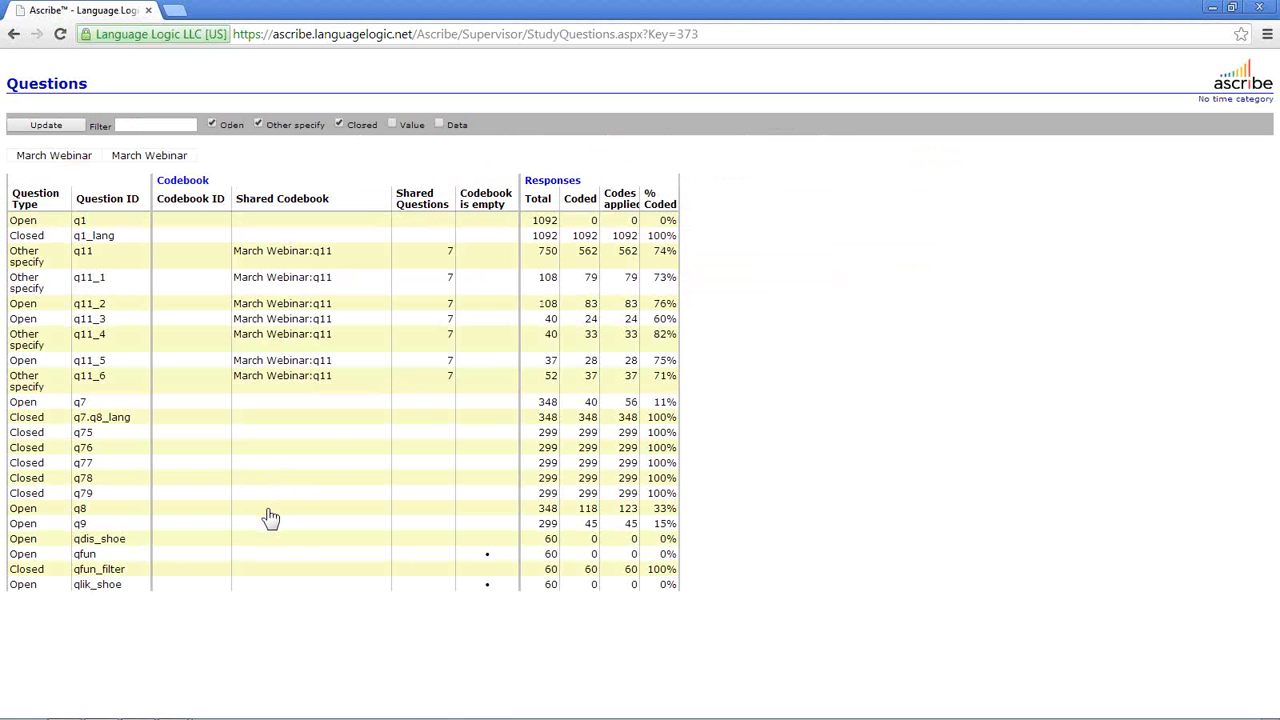
right_click(270, 517)
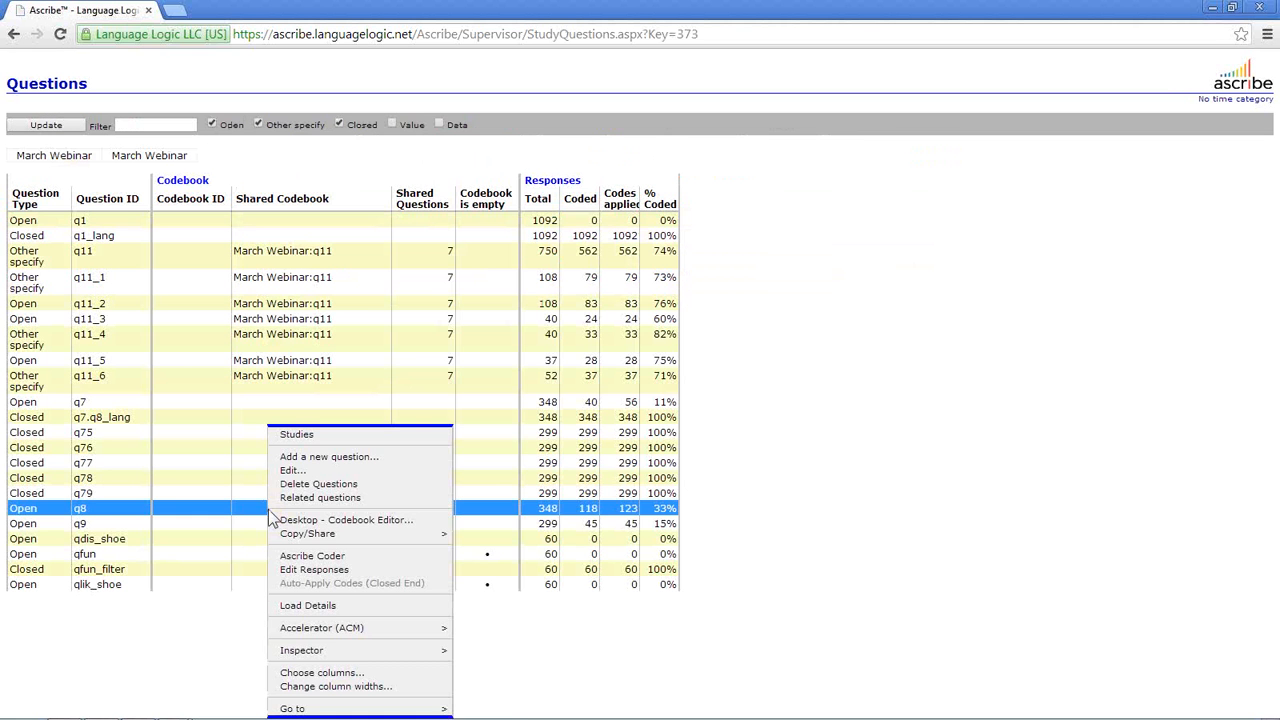
left_click(371, 558)
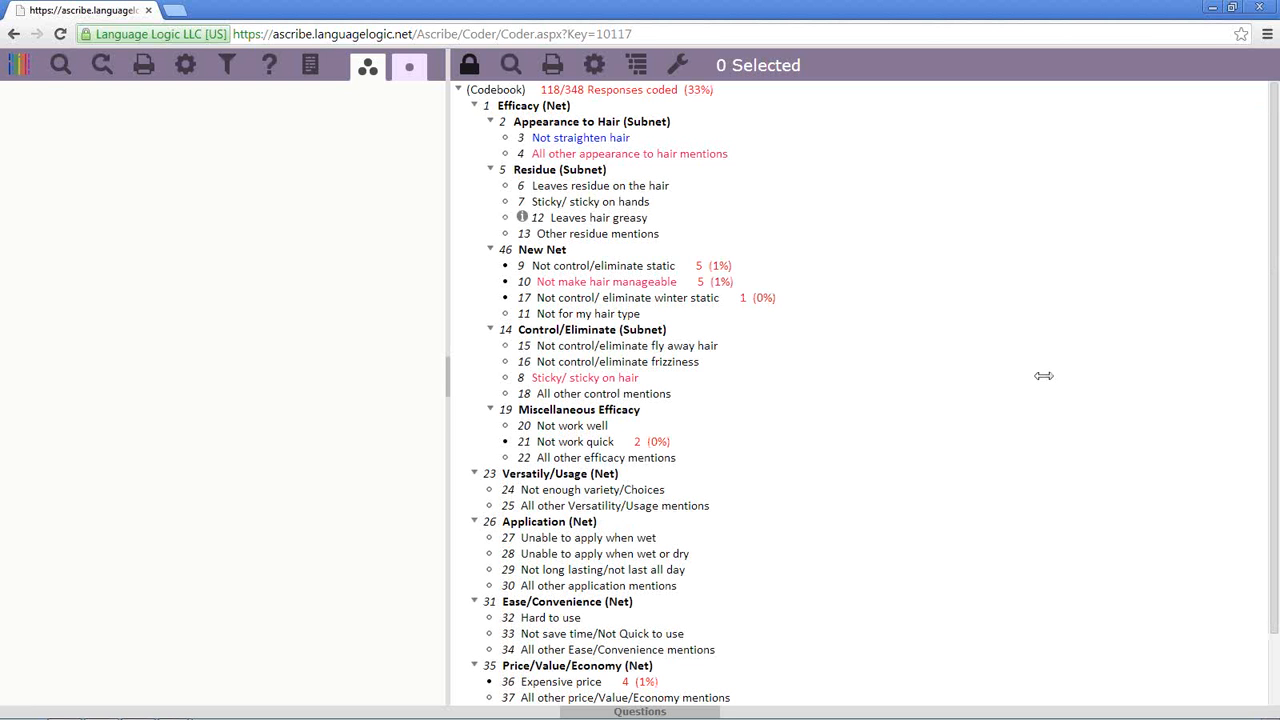
Return to the study's question list and open question q9 in Ascribe Coder.
left_click(24, 76)
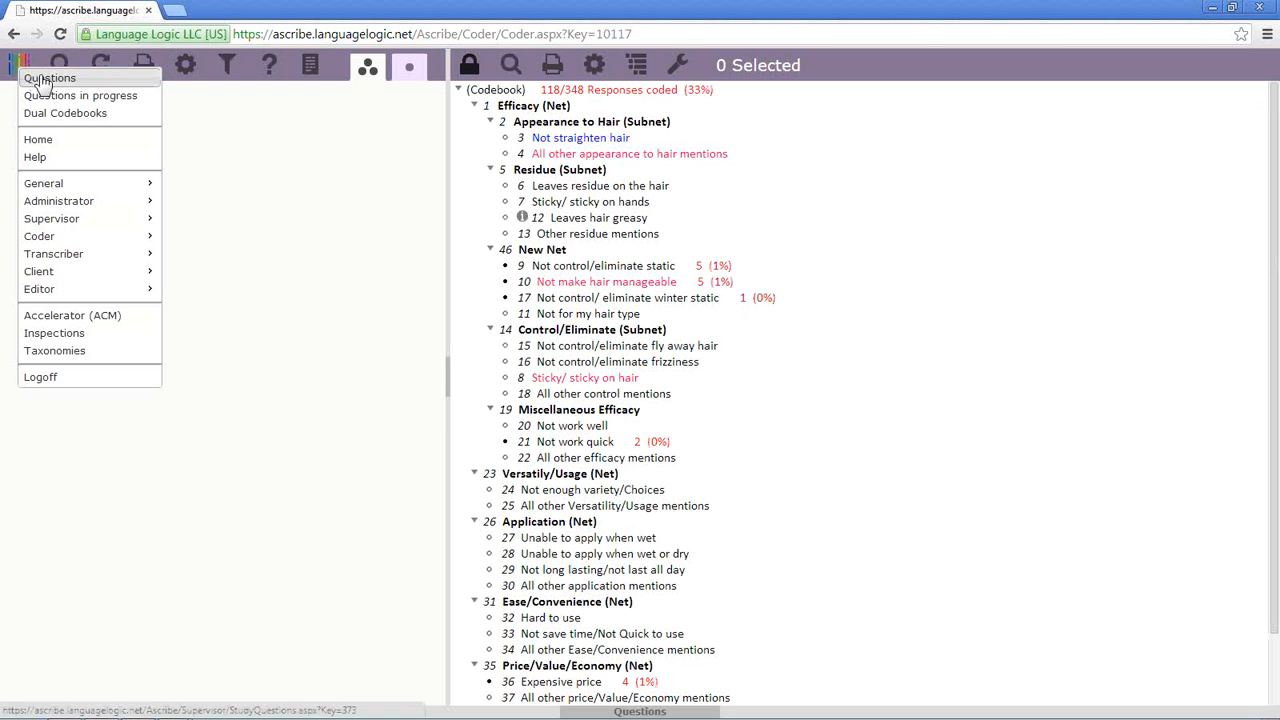
left_click(42, 80)
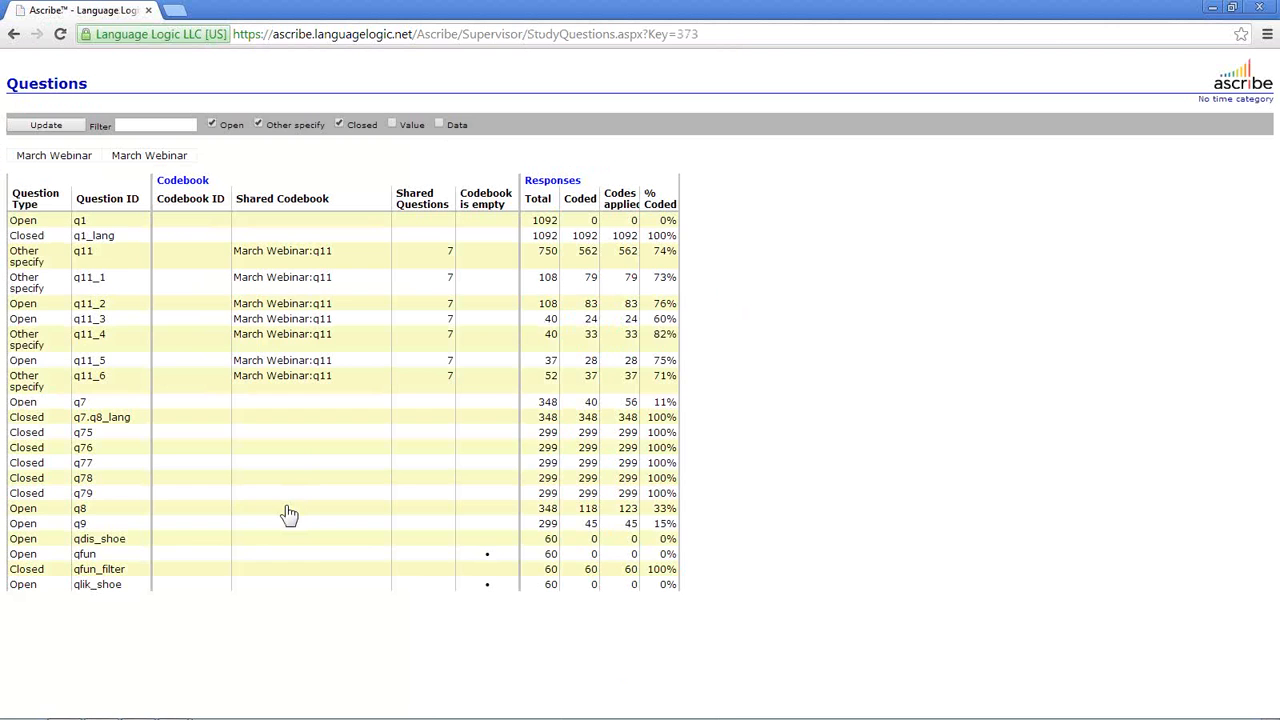
right_click(283, 528)
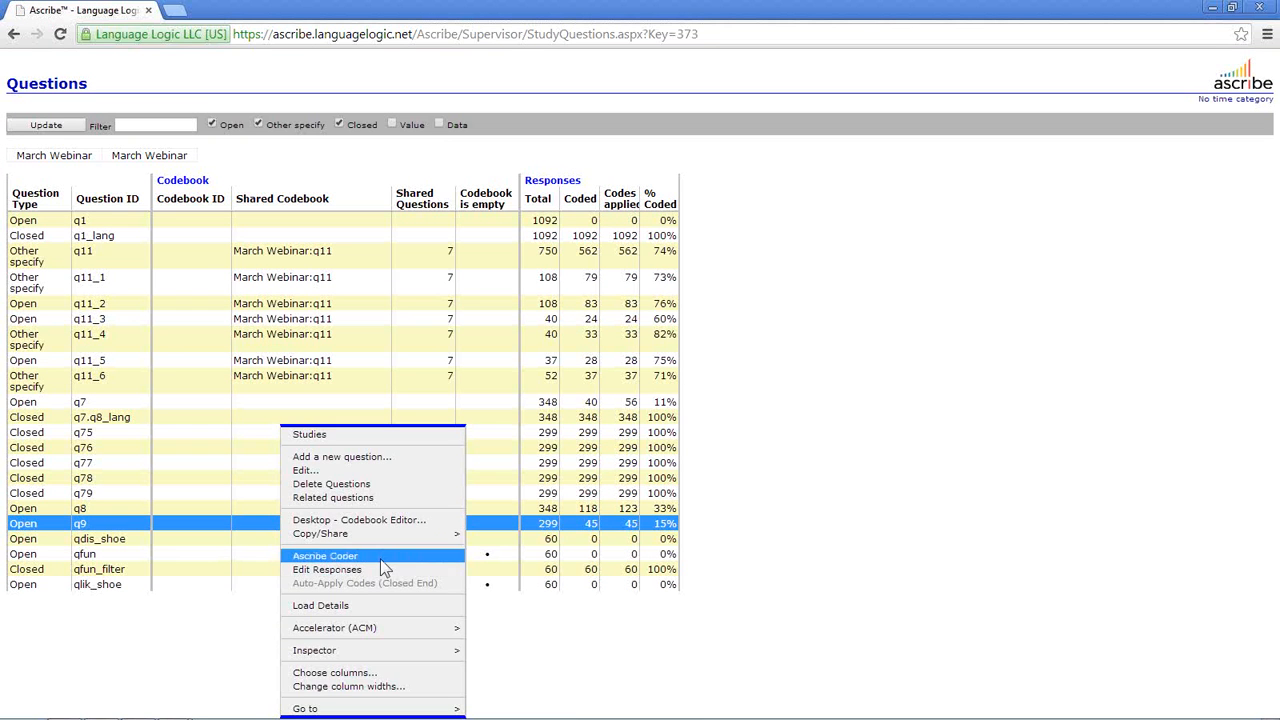
left_click(382, 556)
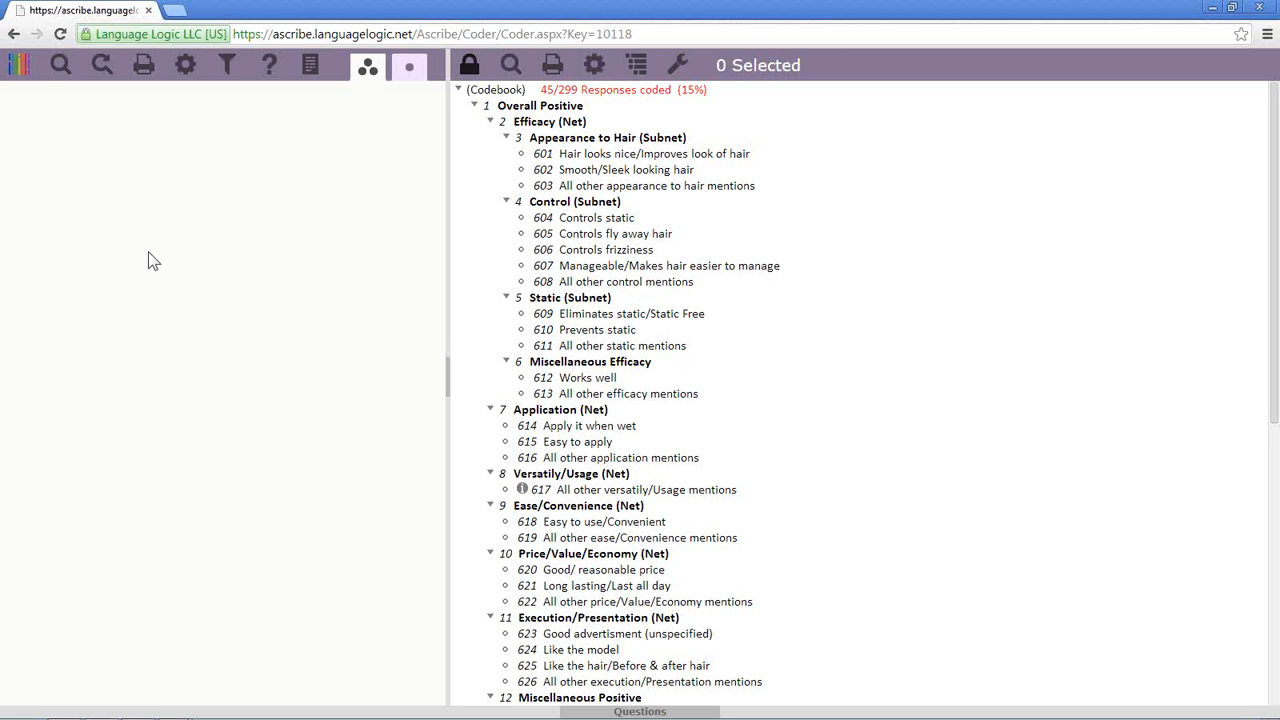
Consult the Ascribe Coder help manual, browse the topics in its table of contents, and close it.
left_click(19, 72)
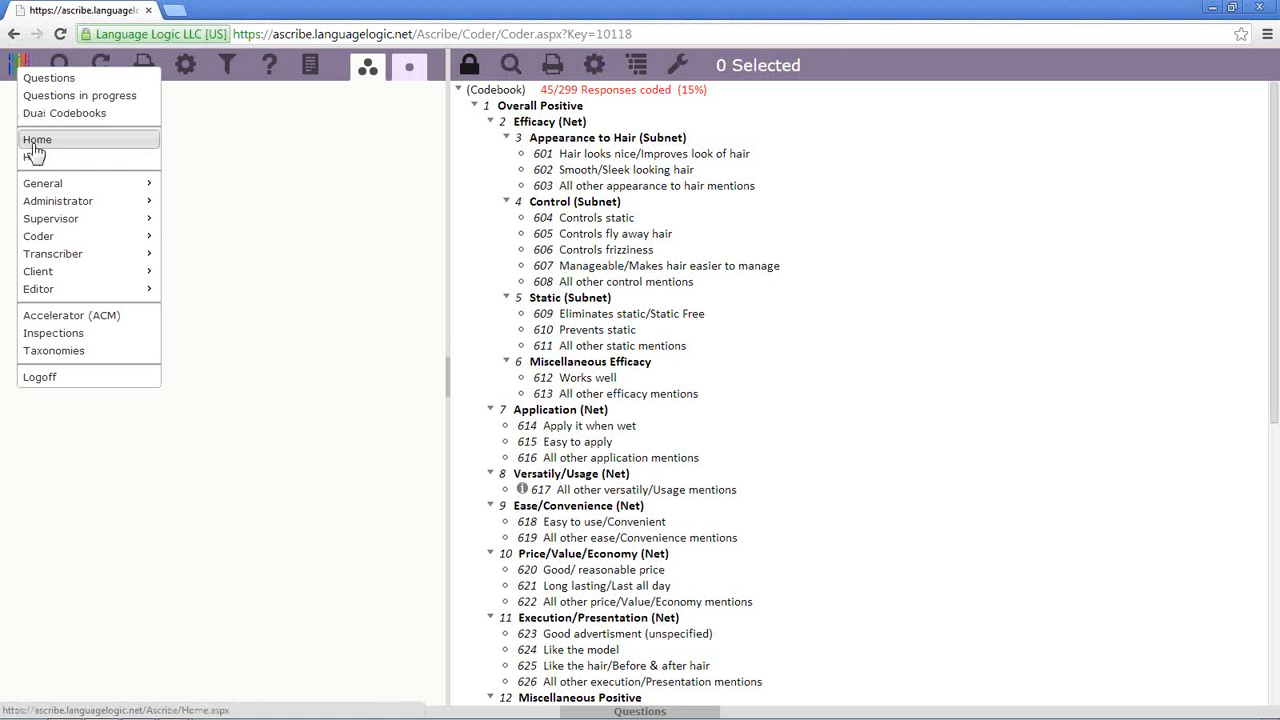
mouse_move(97, 260)
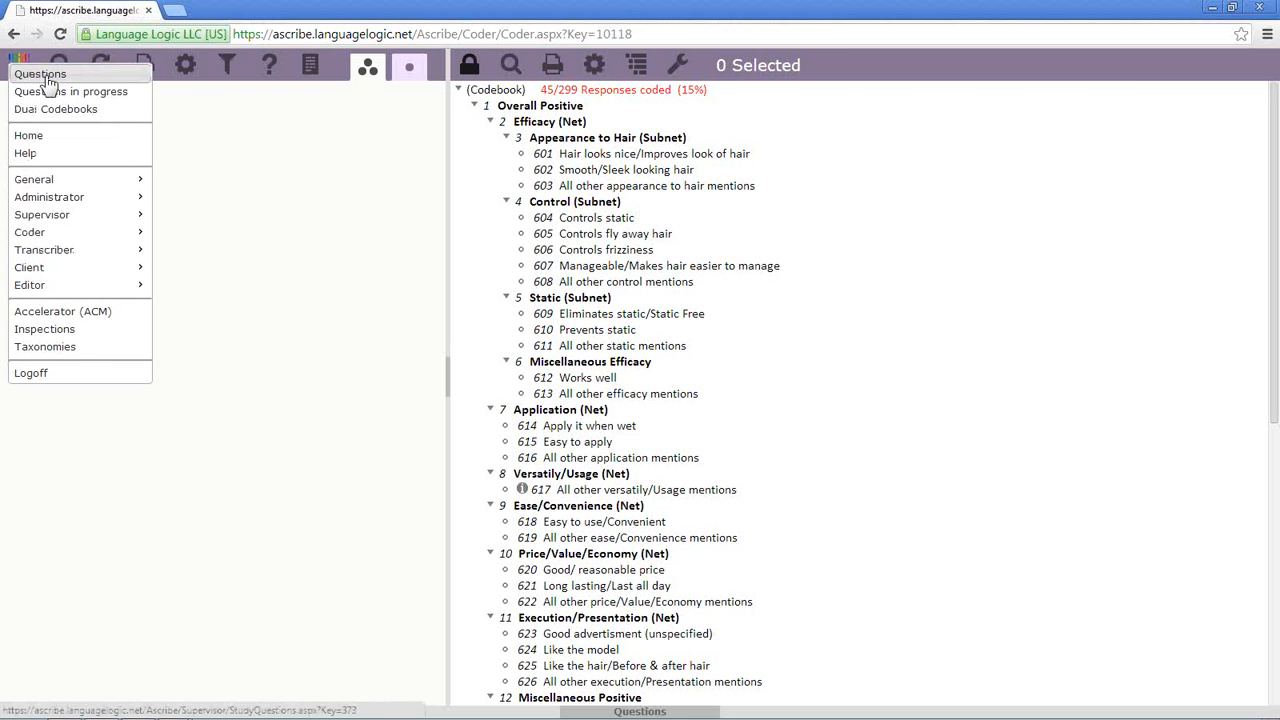
left_click(69, 156)
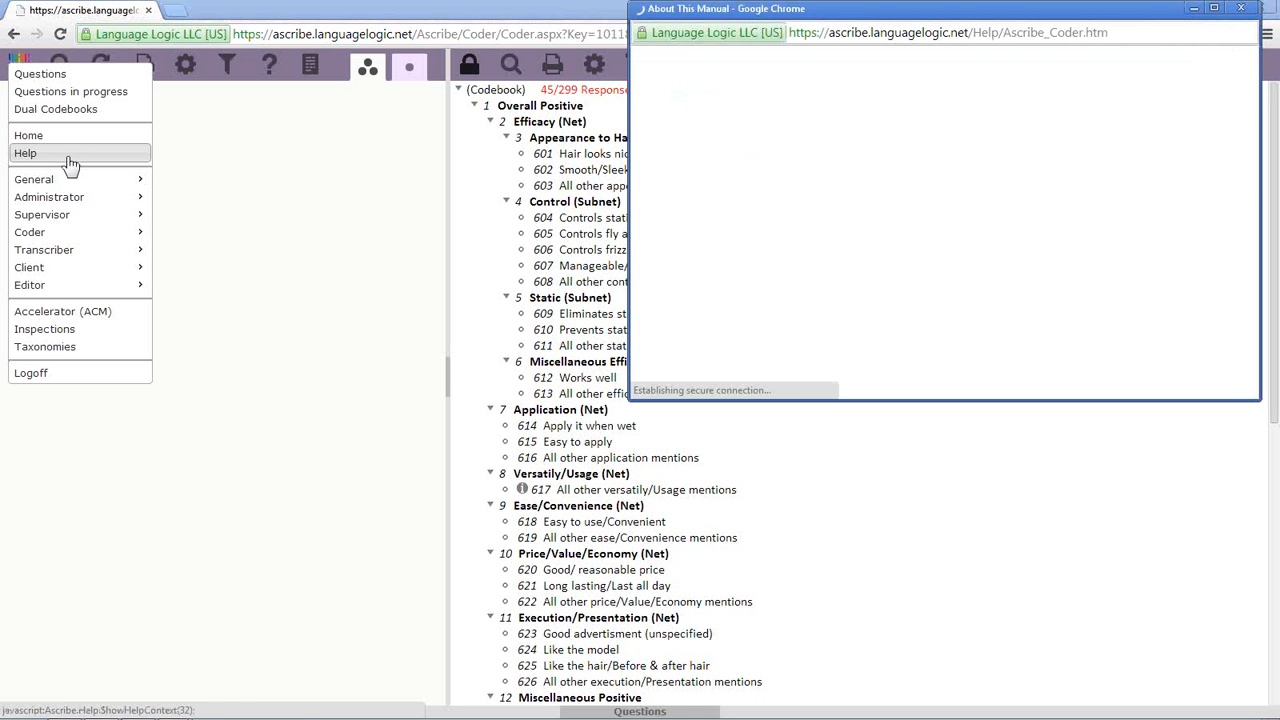
left_click(738, 67)
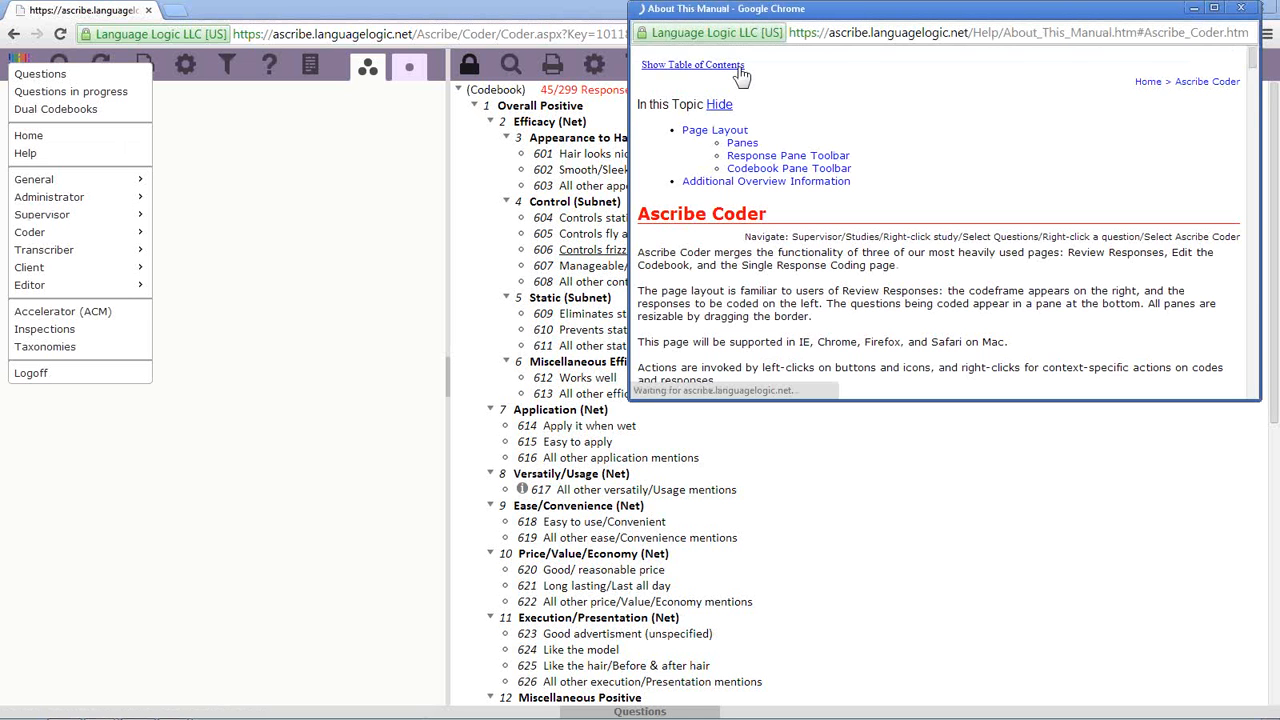
left_click(659, 176)
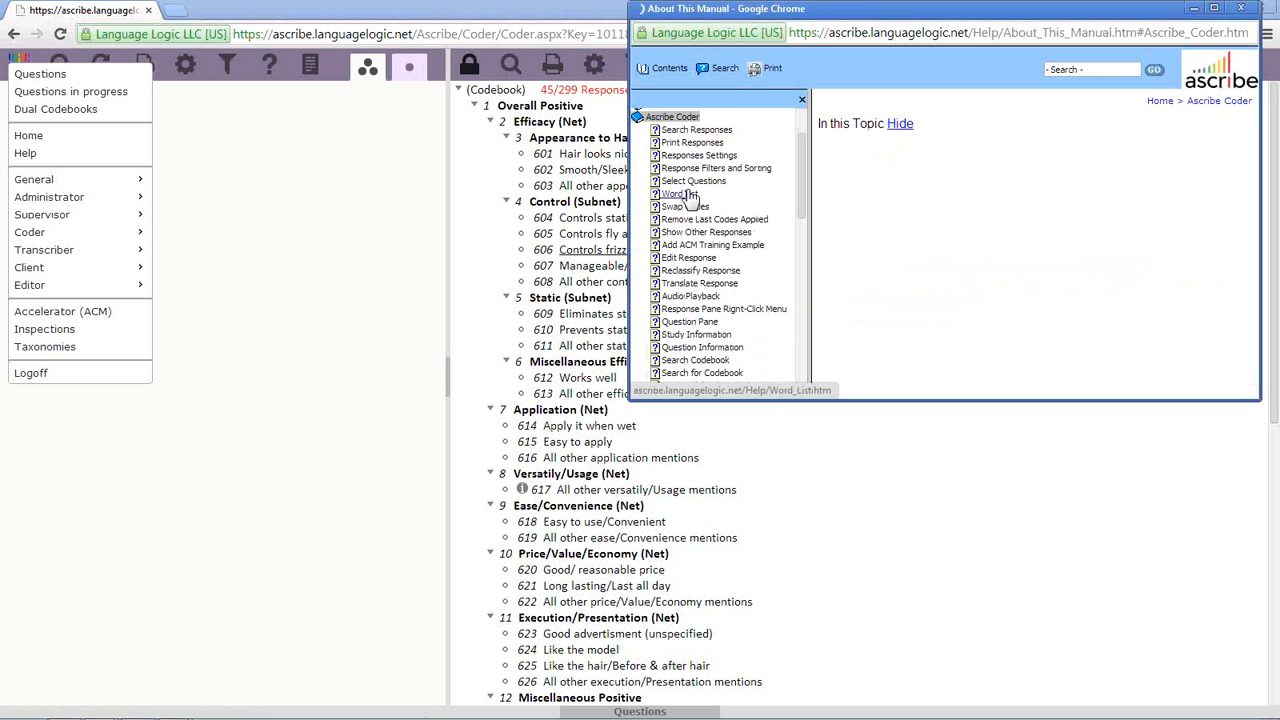
left_click_drag(799, 140, 806, 275)
scroll(770, 285, "up", 5)
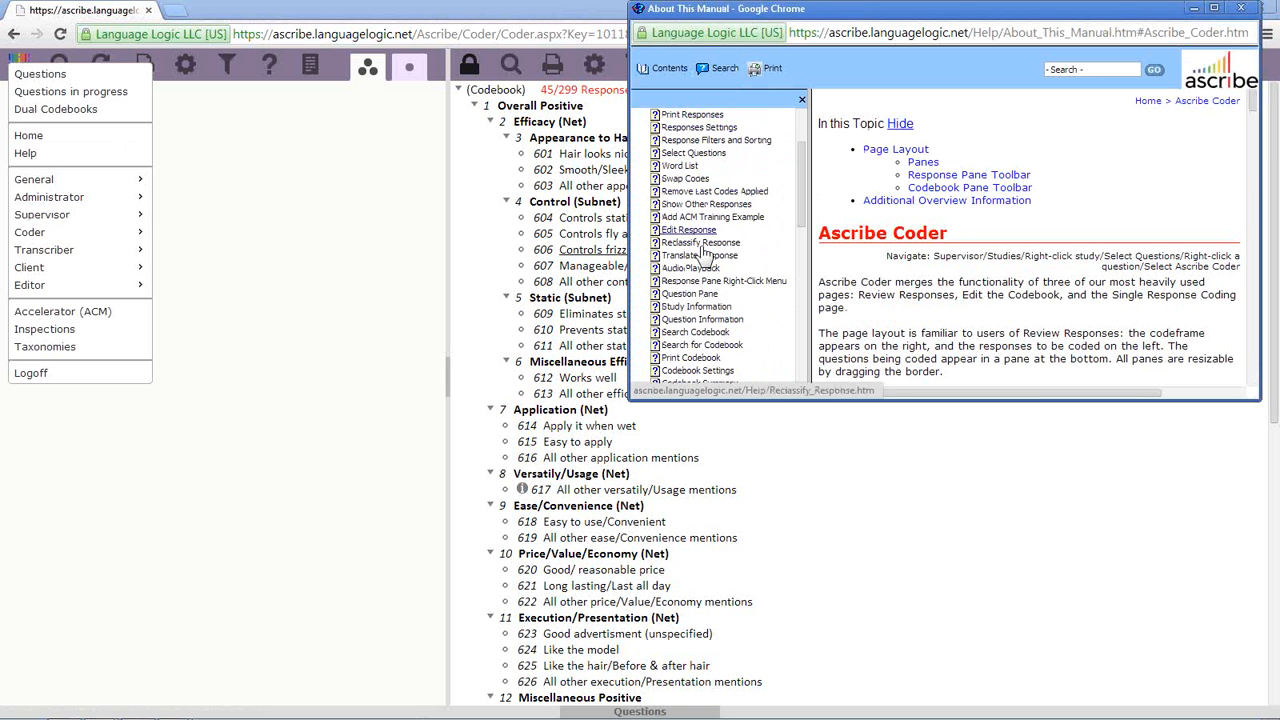
left_click_drag(802, 213, 814, 149)
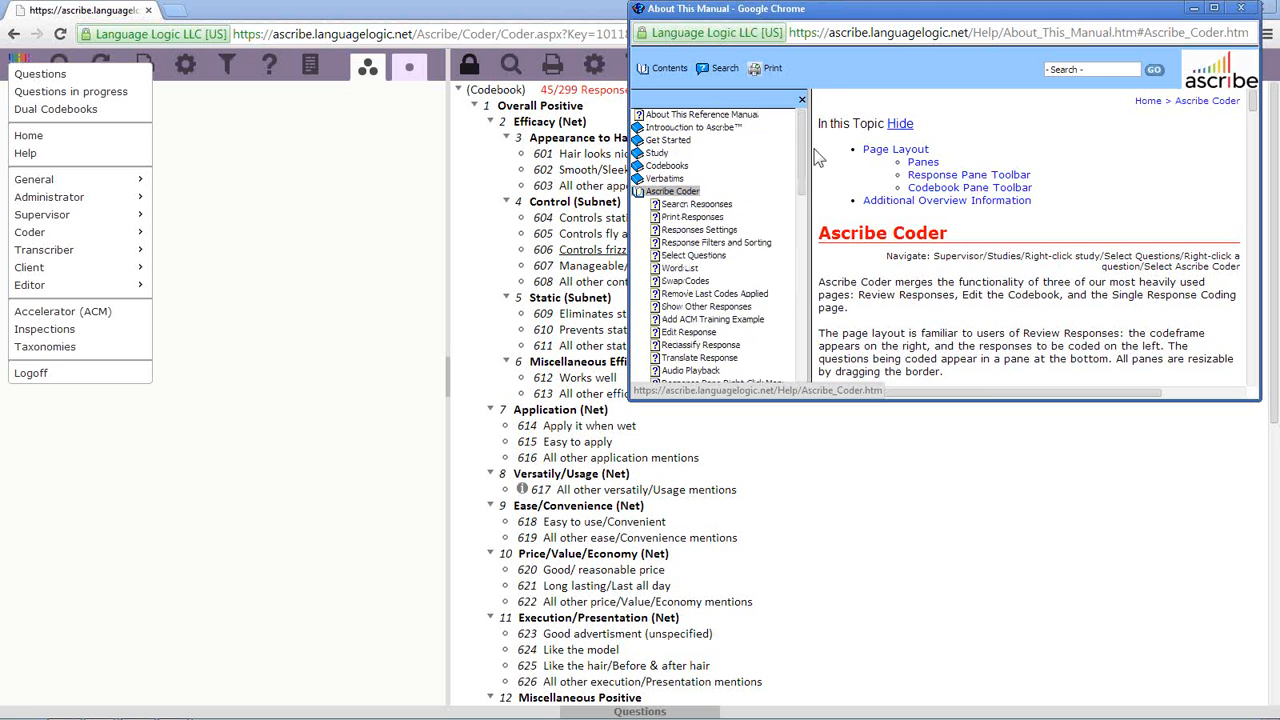
left_click(1241, 8)
Go back to the study's question list and reopen question q9 in Ascribe Coder.
left_click(29, 76)
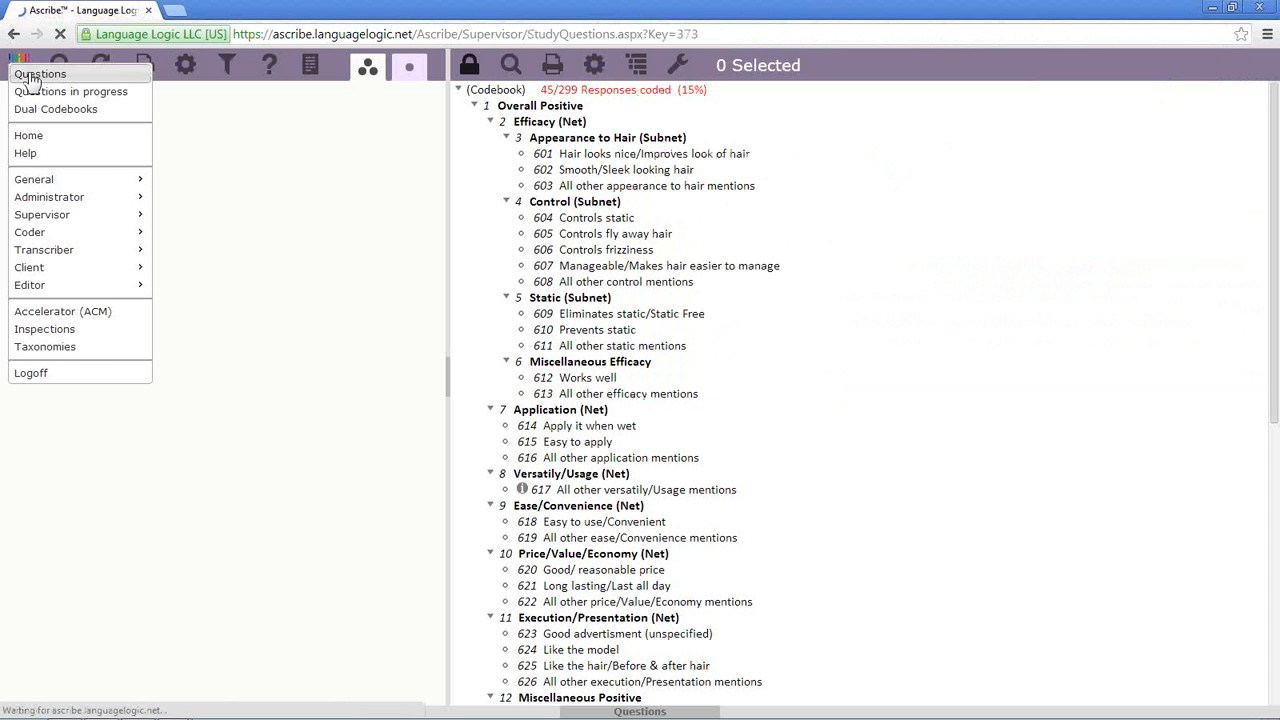
right_click(180, 523)
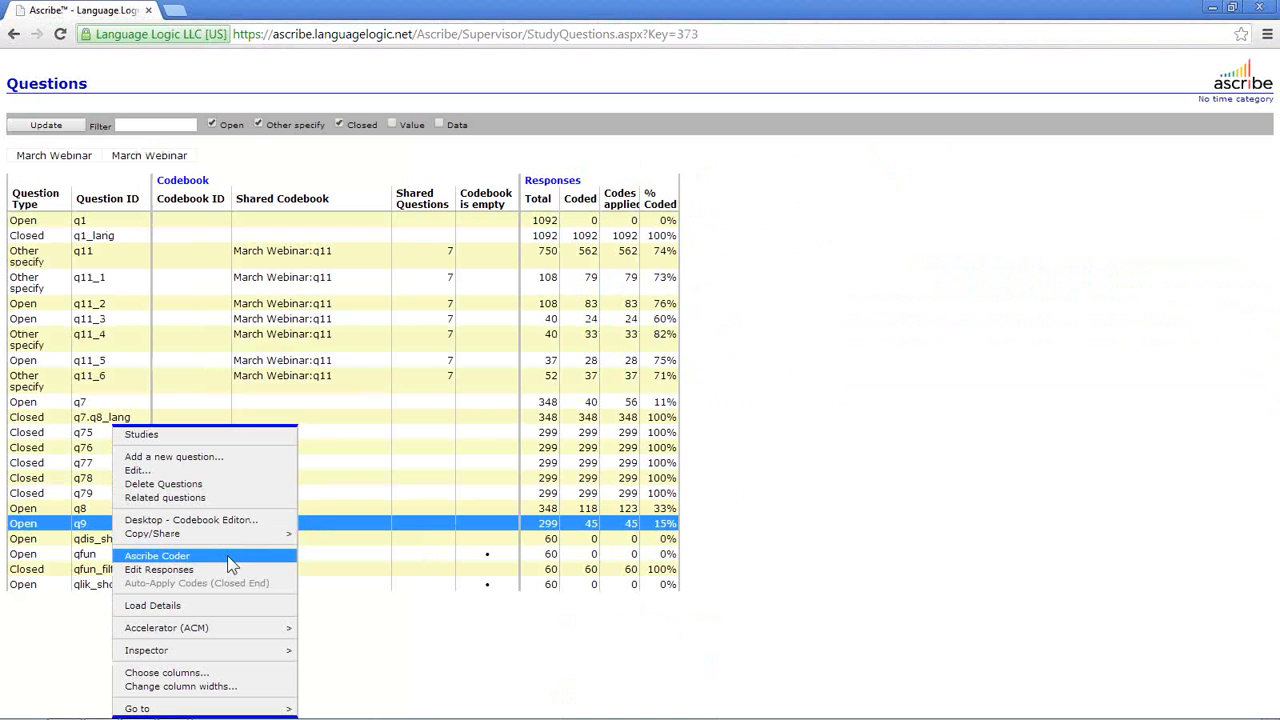
left_click(227, 555)
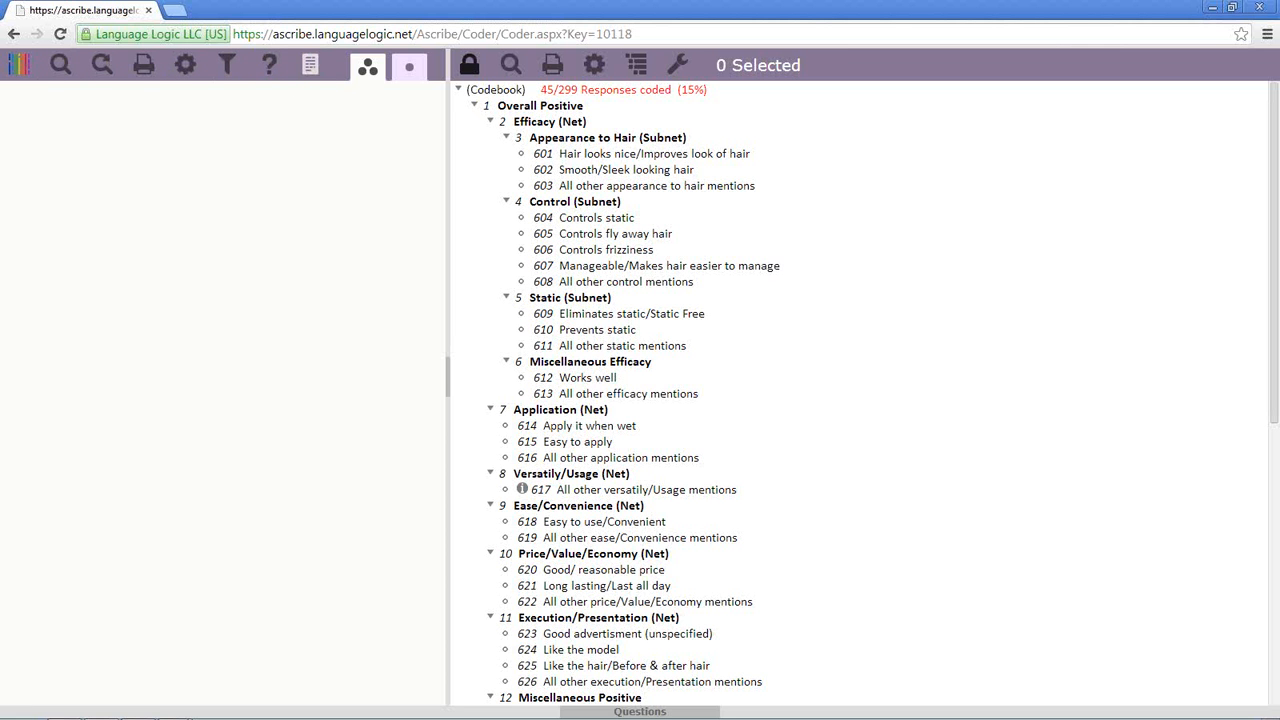
Show the Questions pane with the details of q9 and reduce its height to a thin strip below the codebook.
left_click(370, 78)
left_click(584, 712)
left_click_drag(397, 671, 395, 554)
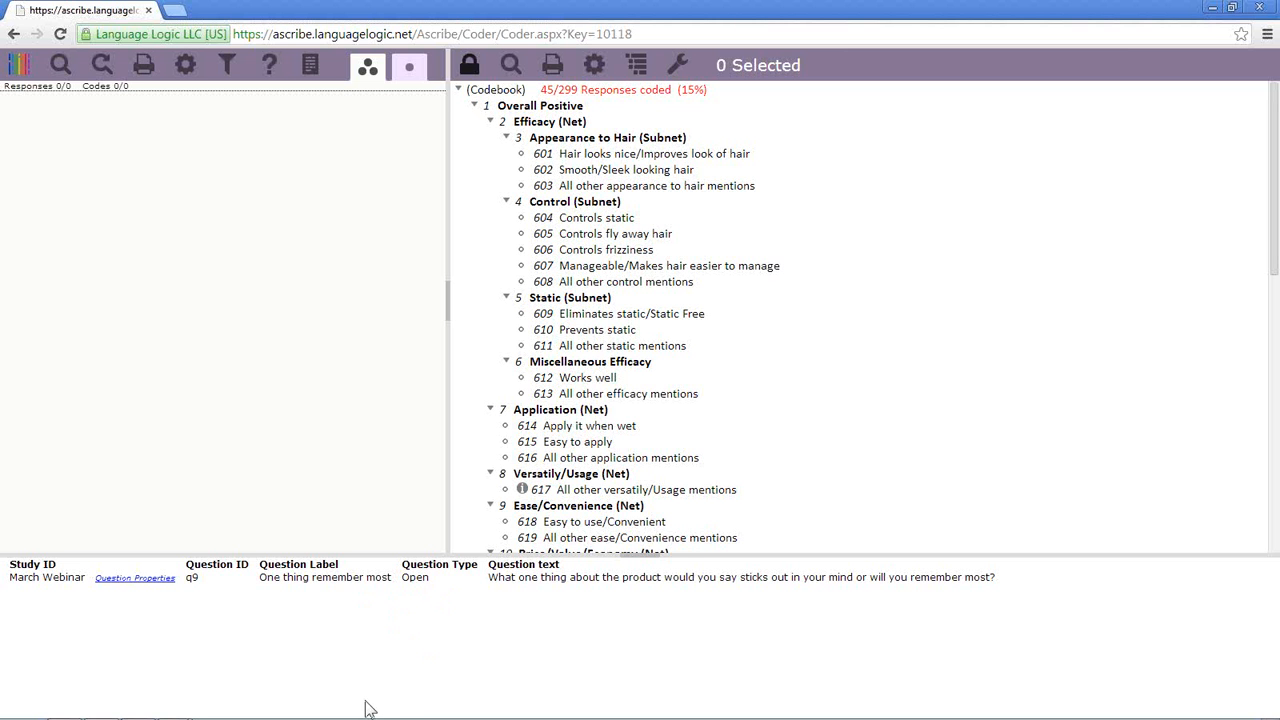
left_click_drag(396, 555, 383, 667)
left_click_drag(394, 600, 389, 566)
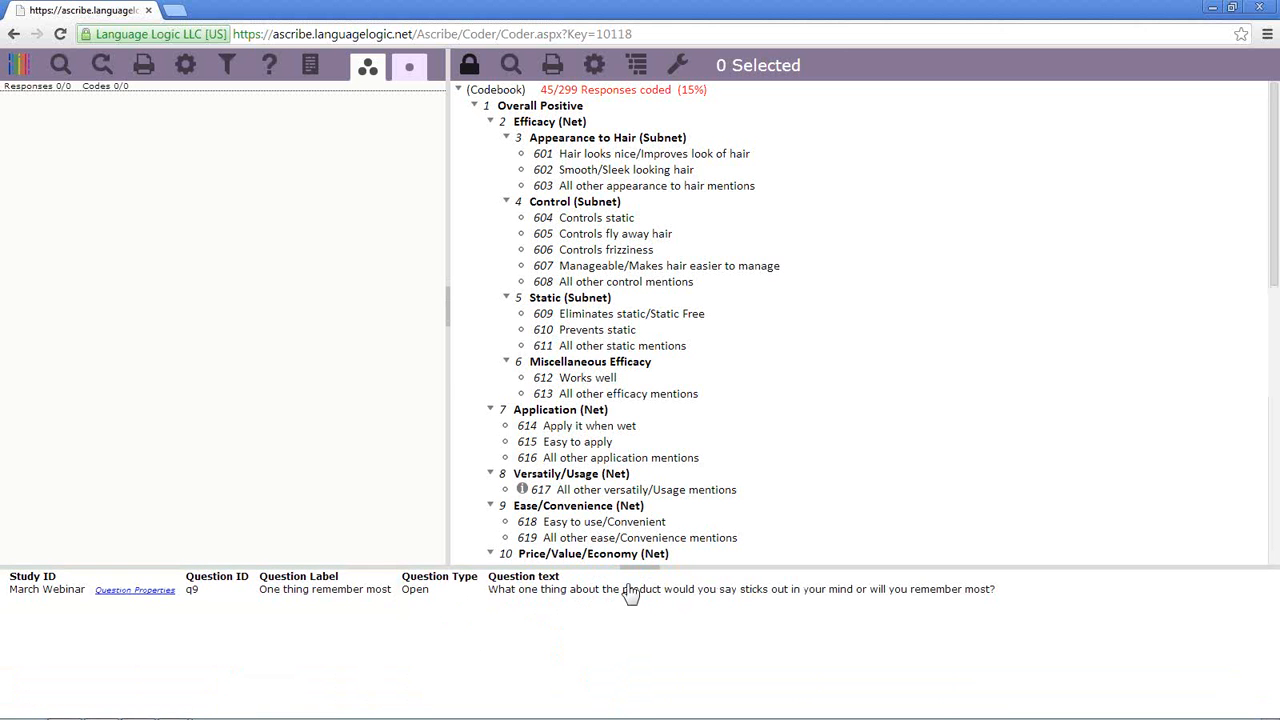
left_click_drag(397, 566, 376, 660)
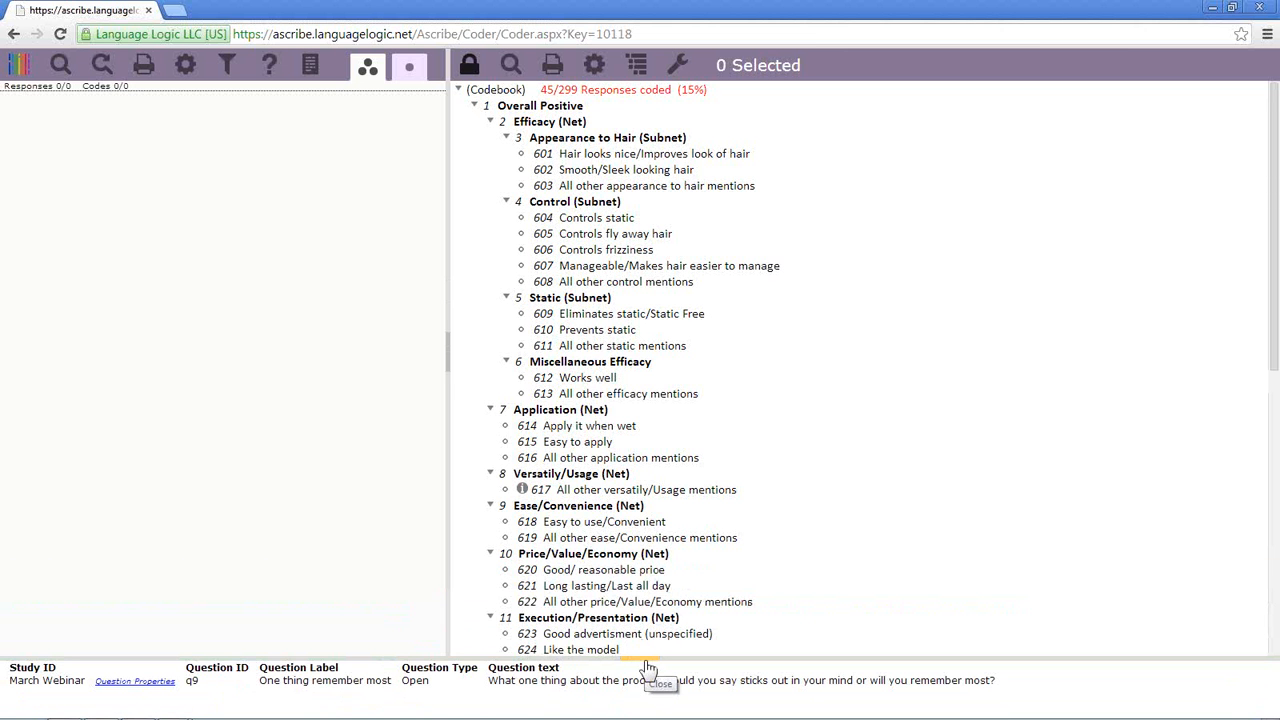
Toggle the Questions pane closed and open, leaving it collapsed.
left_click(646, 662)
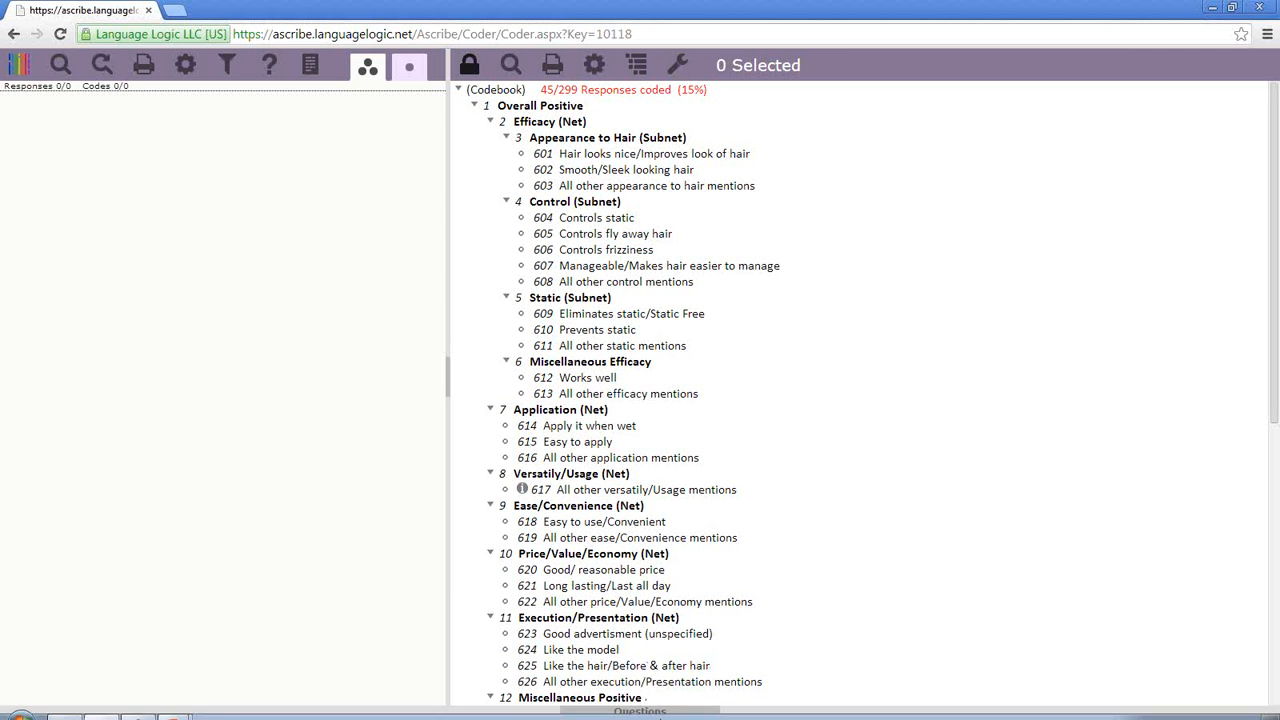
left_click(690, 714)
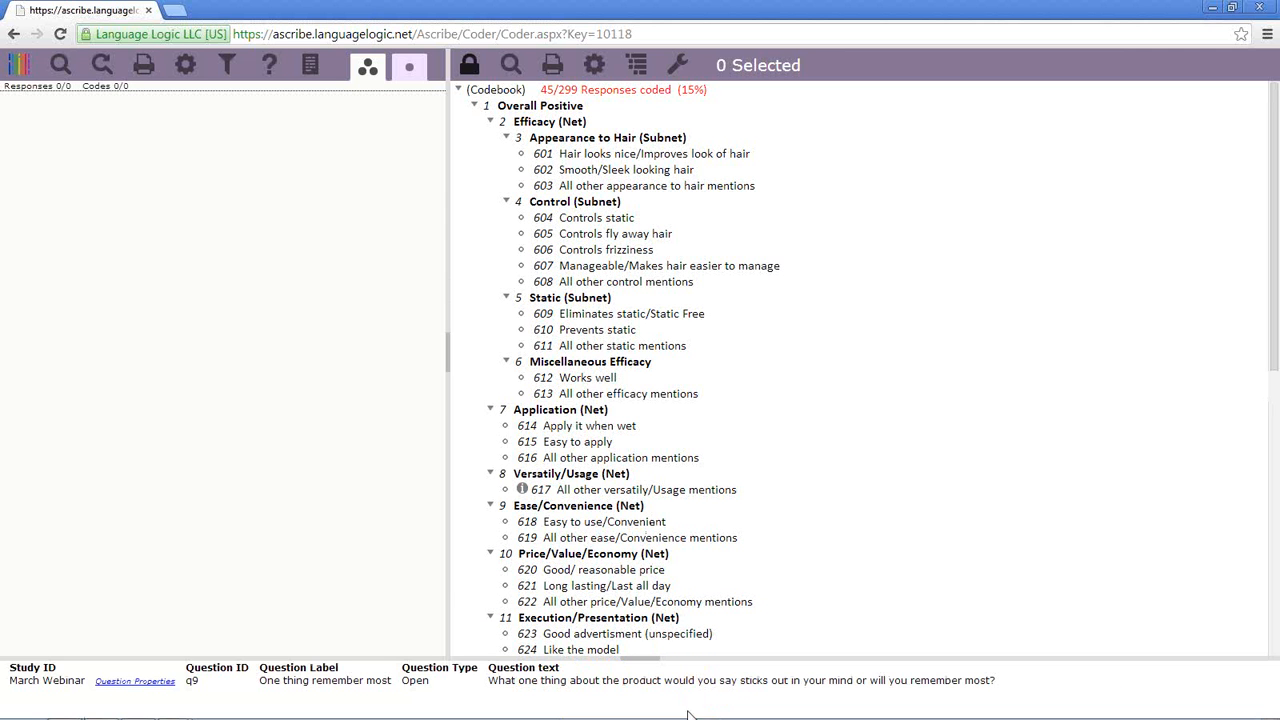
left_click(648, 662)
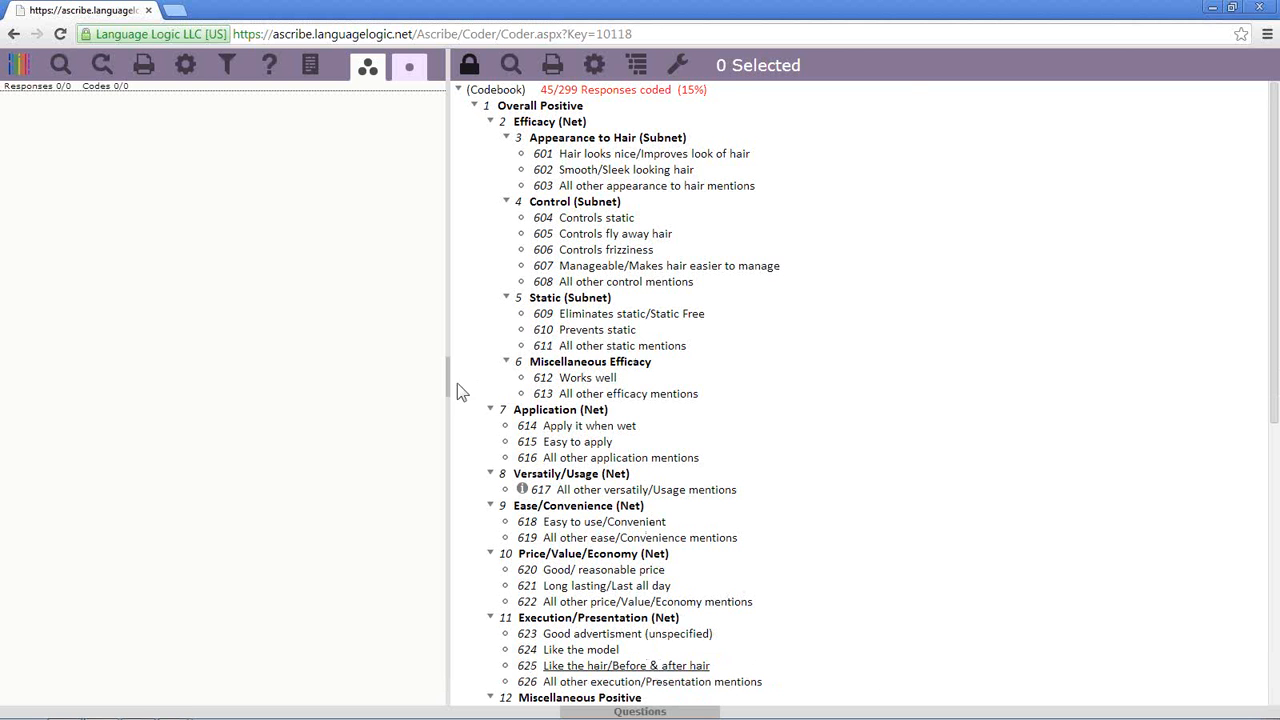
Try out different widths for the responses pane, and collapse and restore it beside the codebook.
left_click_drag(447, 306, 531, 300)
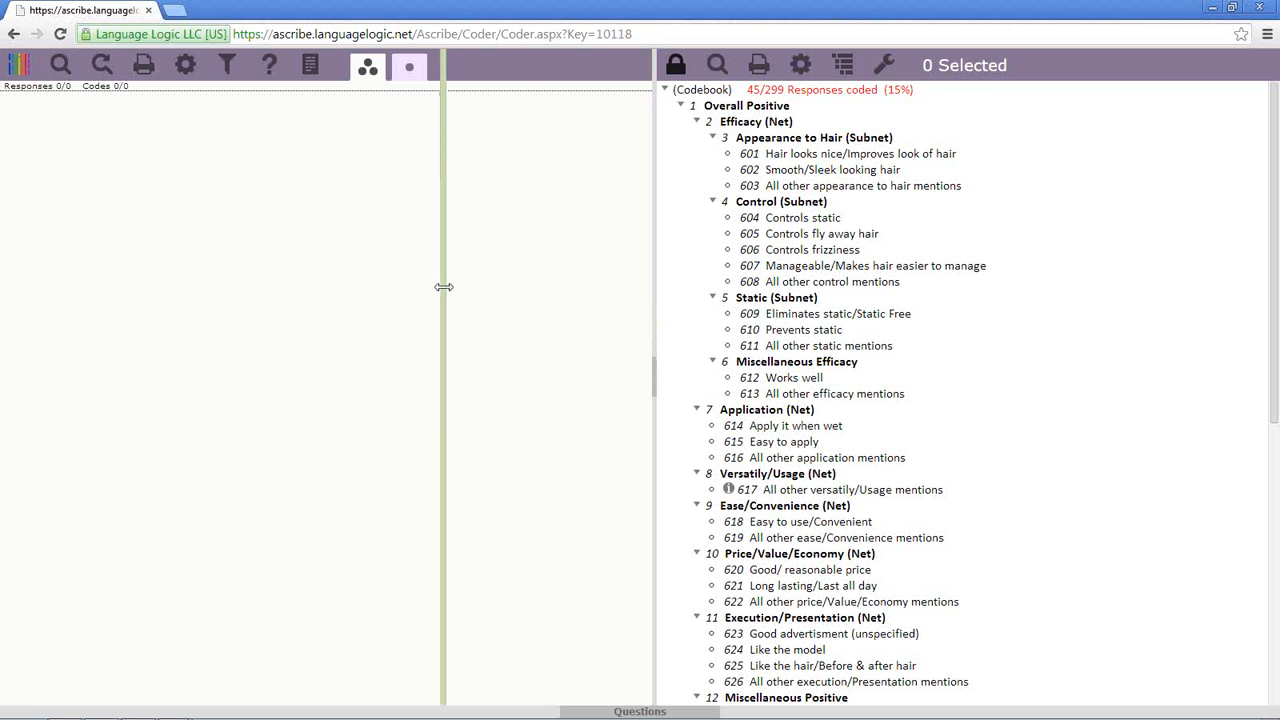
left_click_drag(444, 287, 446, 289)
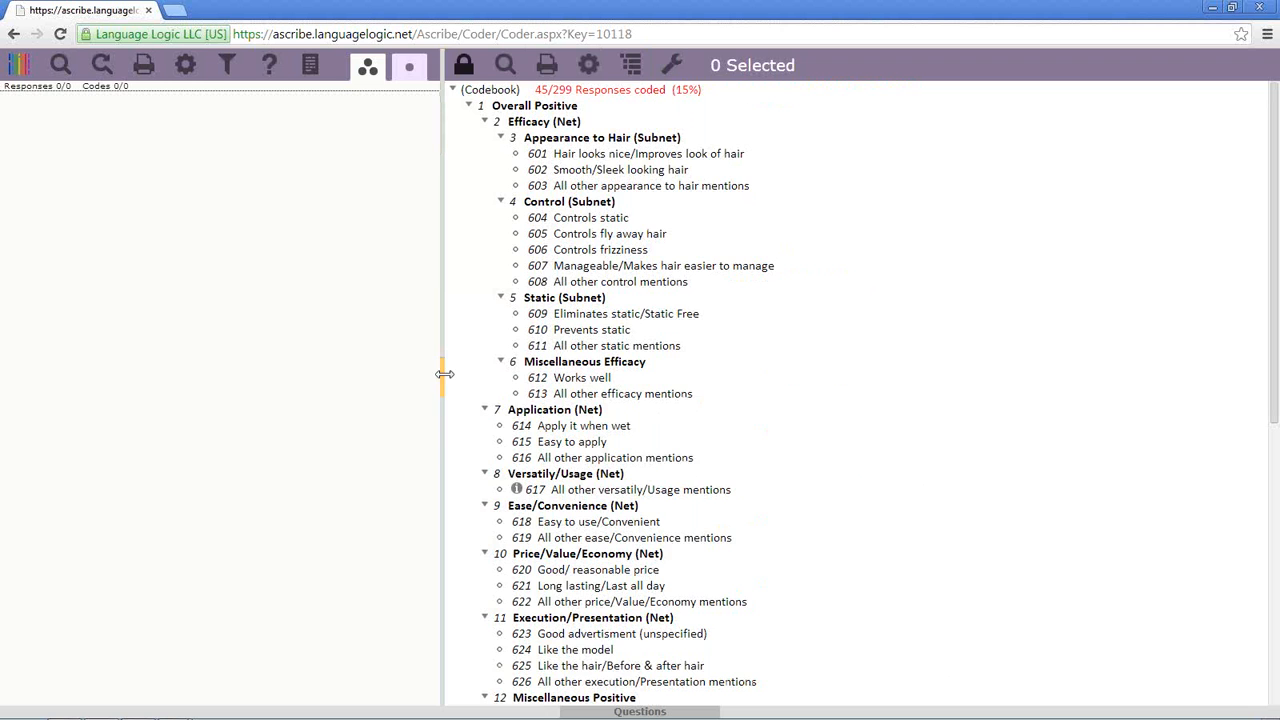
left_click(447, 380)
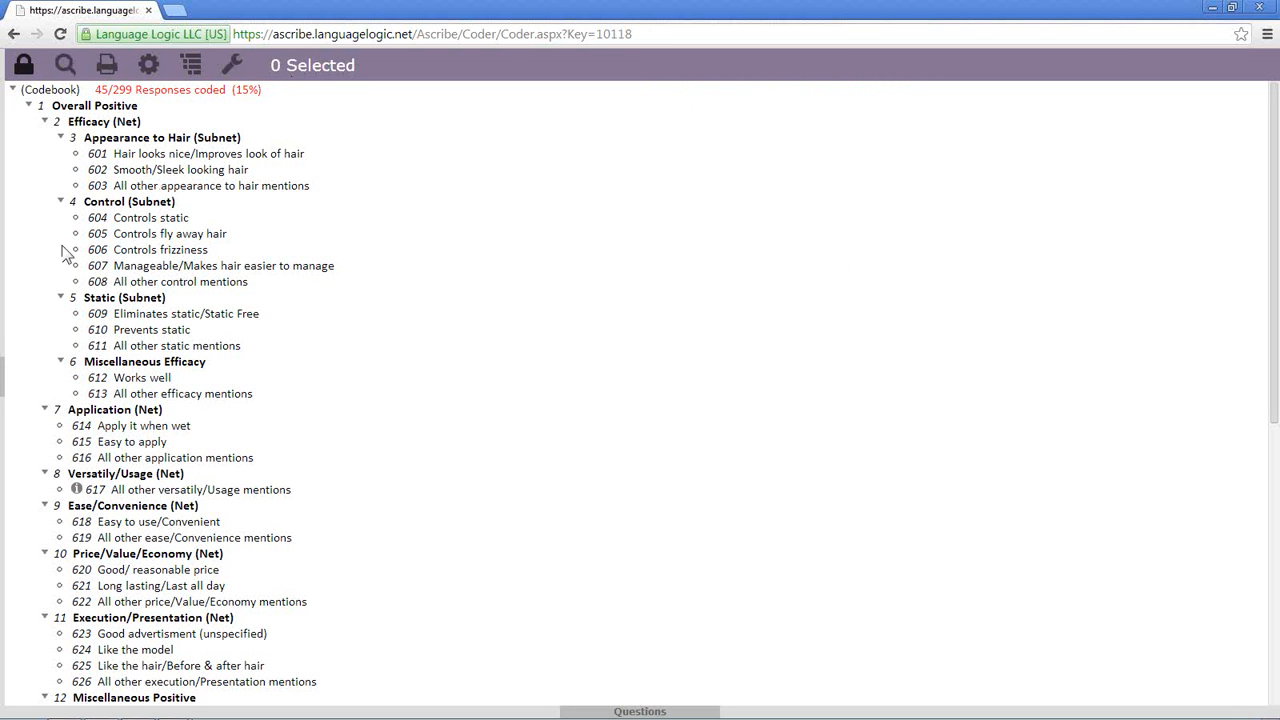
left_click(5, 380)
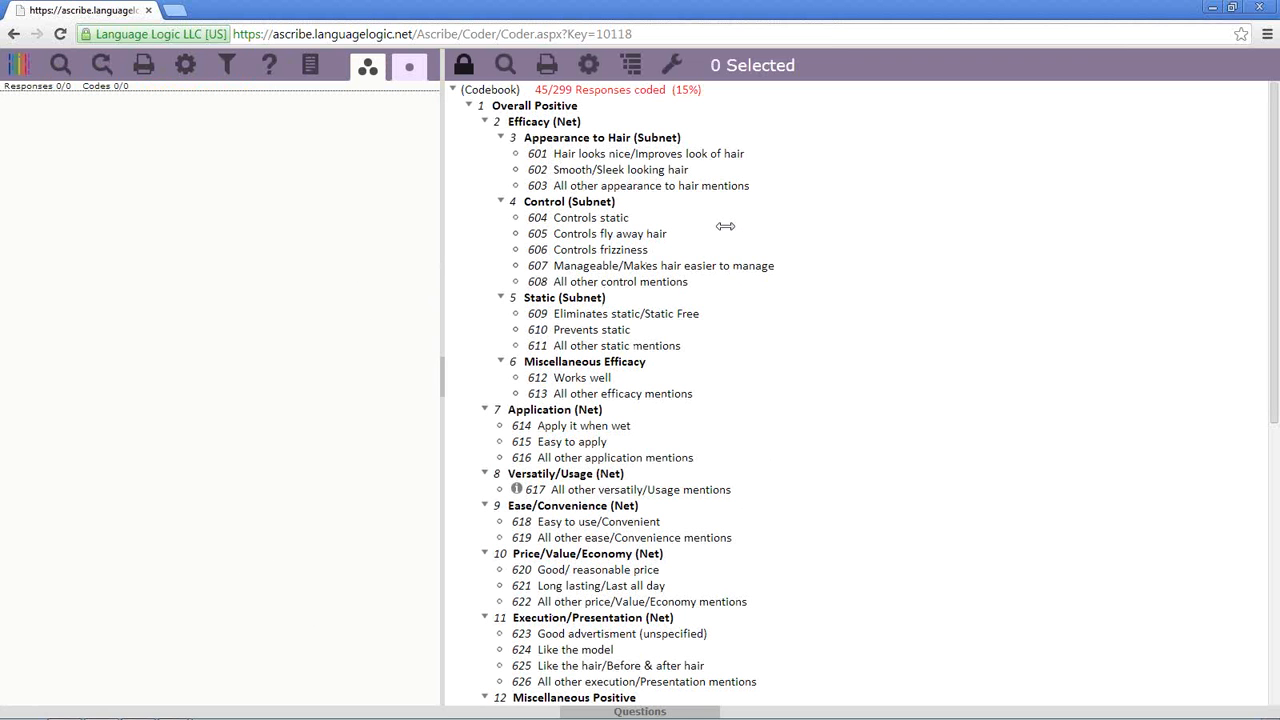
Load responses by repeating the previous response search, and check the codebook's Show settings.
left_click(103, 68)
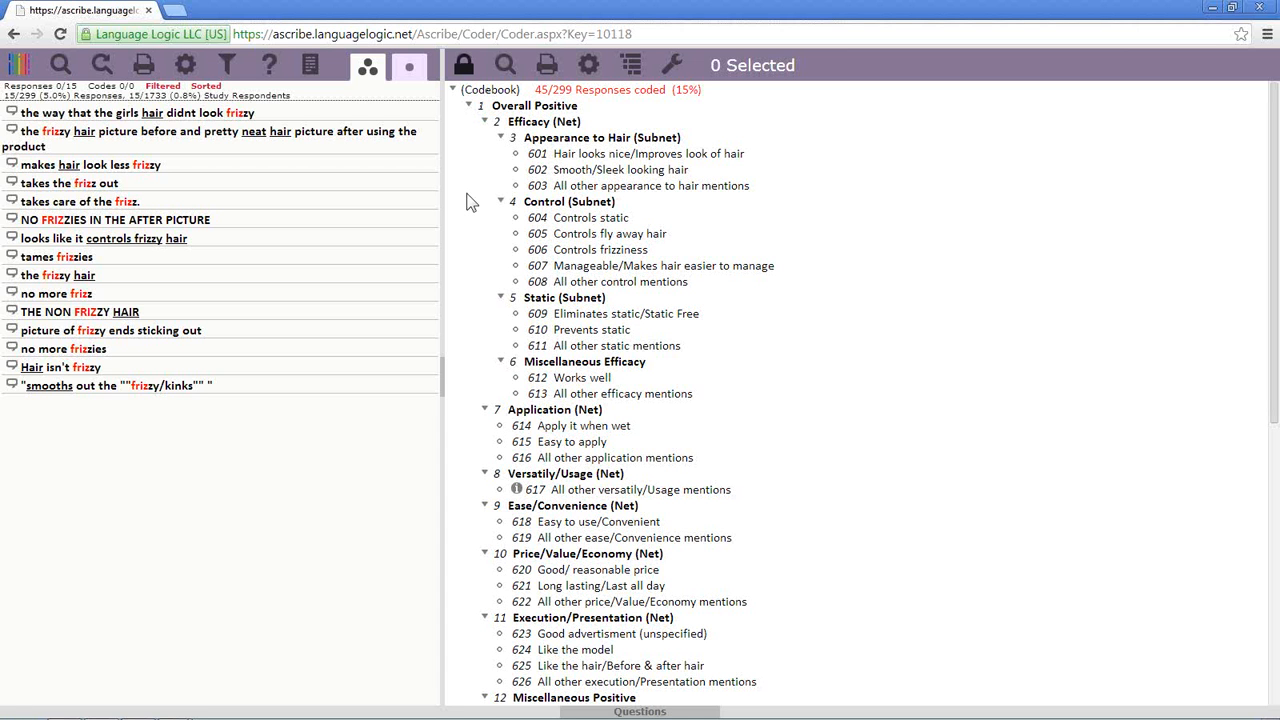
left_click(590, 66)
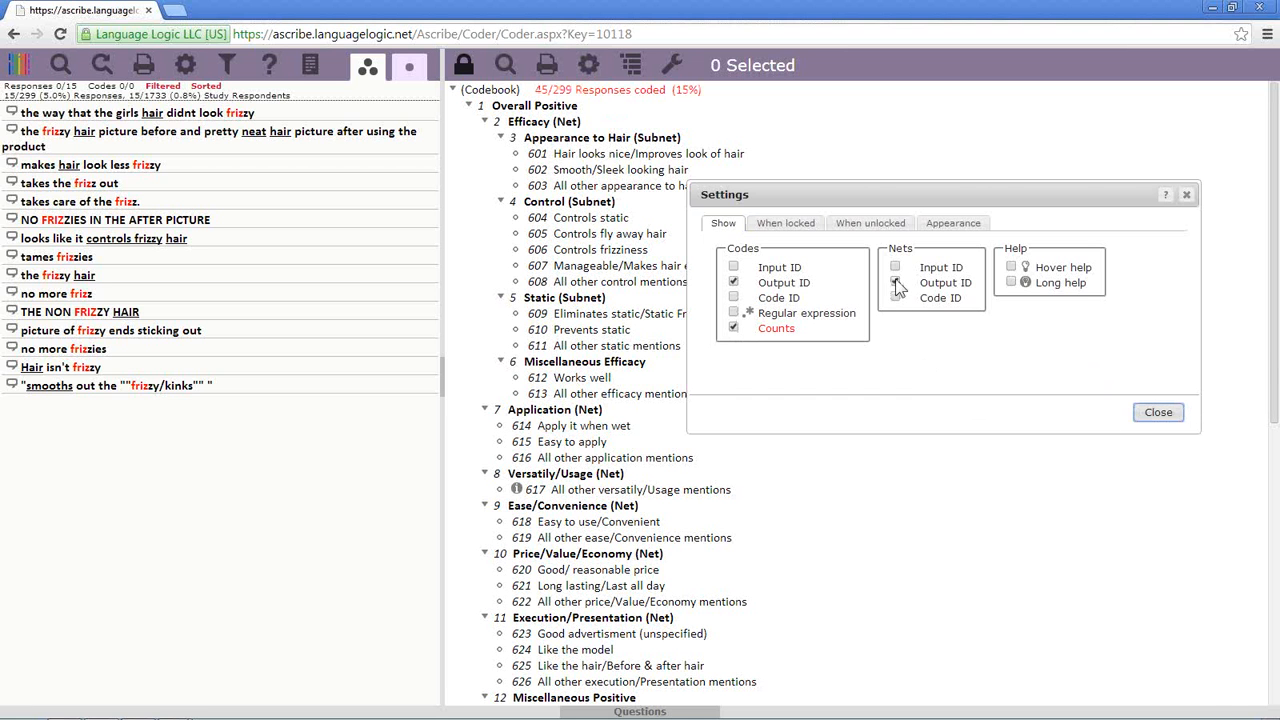
left_click(1140, 414)
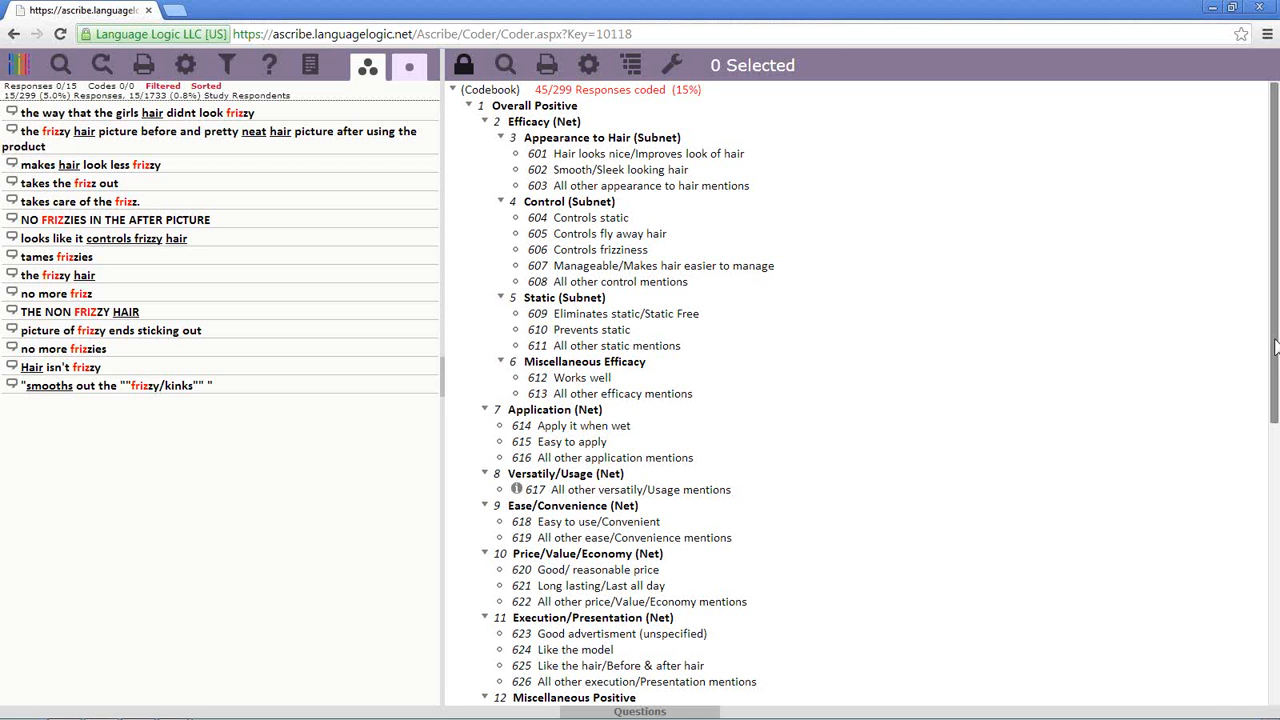
Turn off the display of the Output ID for nets in the codebook settings.
scroll(757, 571, "down", 5)
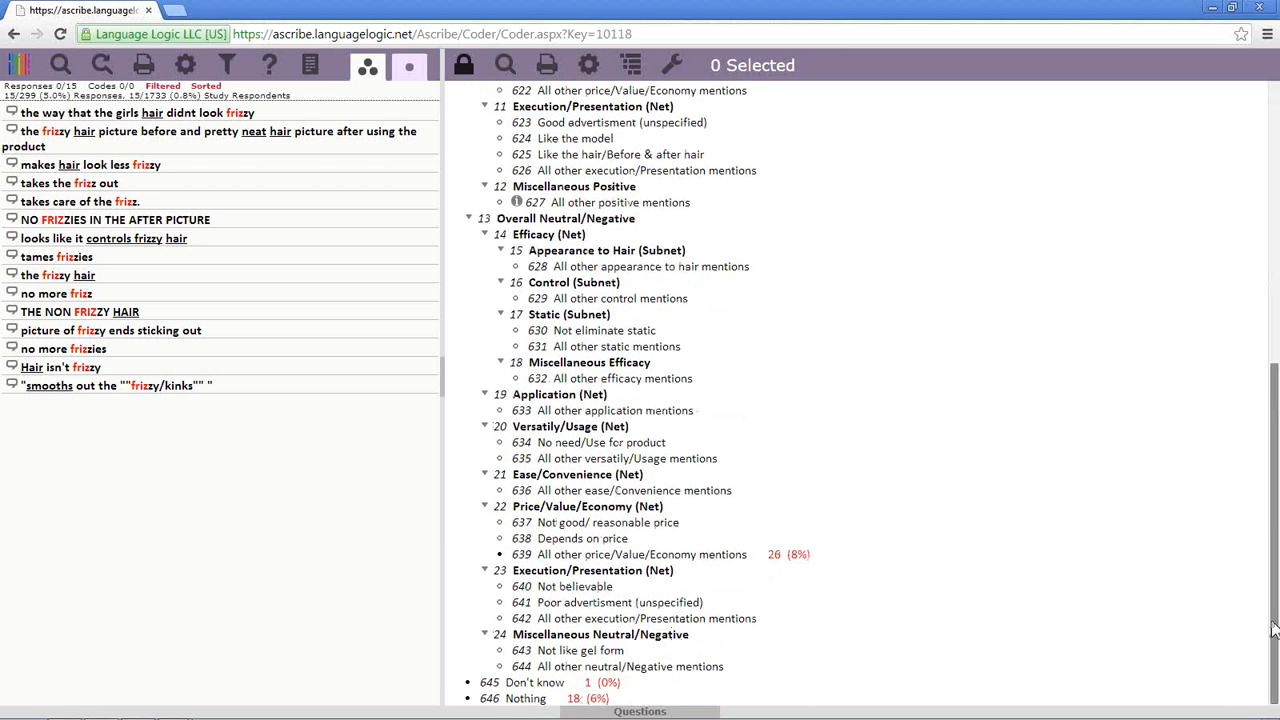
left_click_drag(1273, 609, 1273, 330)
left_click(590, 66)
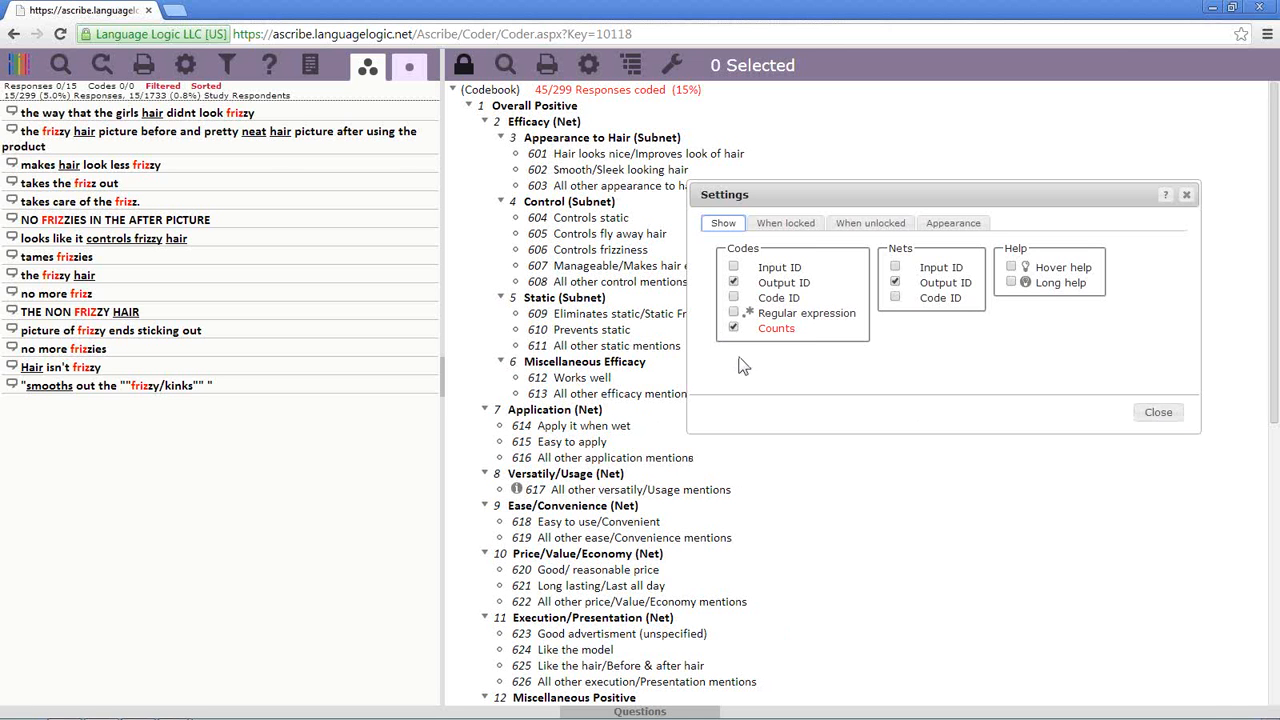
left_click(895, 284)
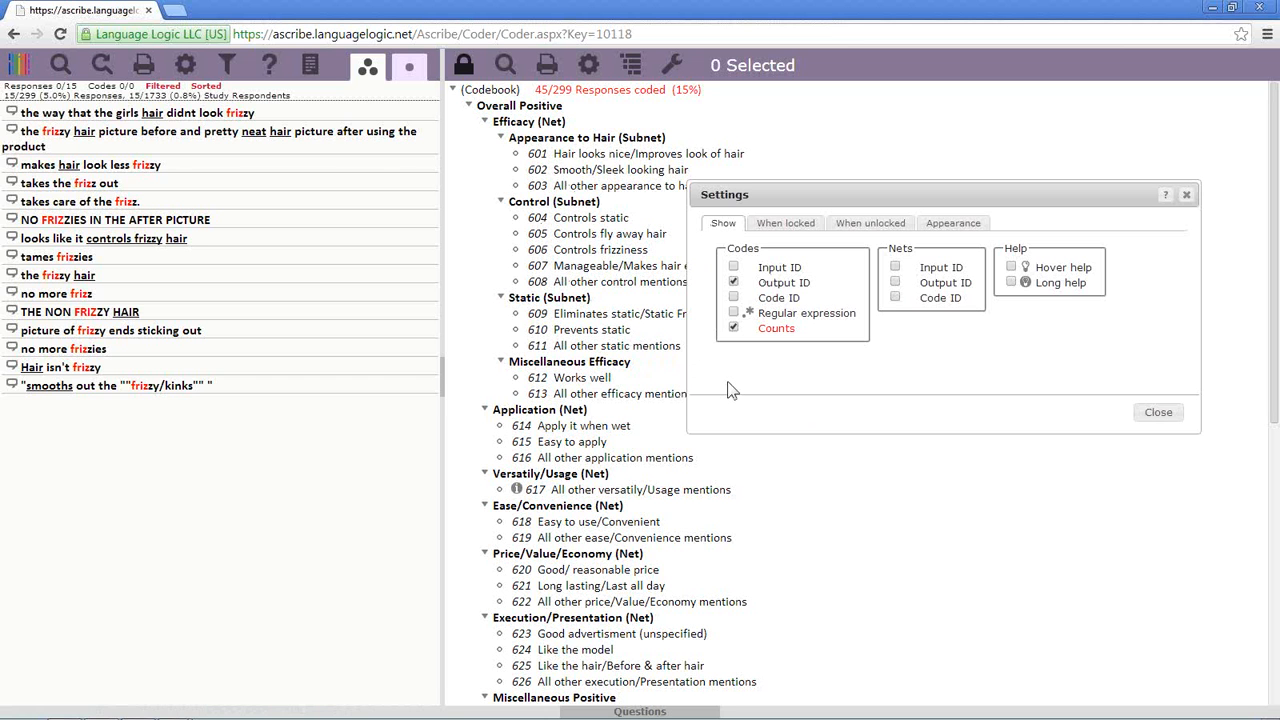
Review the codebook display options for the locked and unlocked states.
left_click(785, 223)
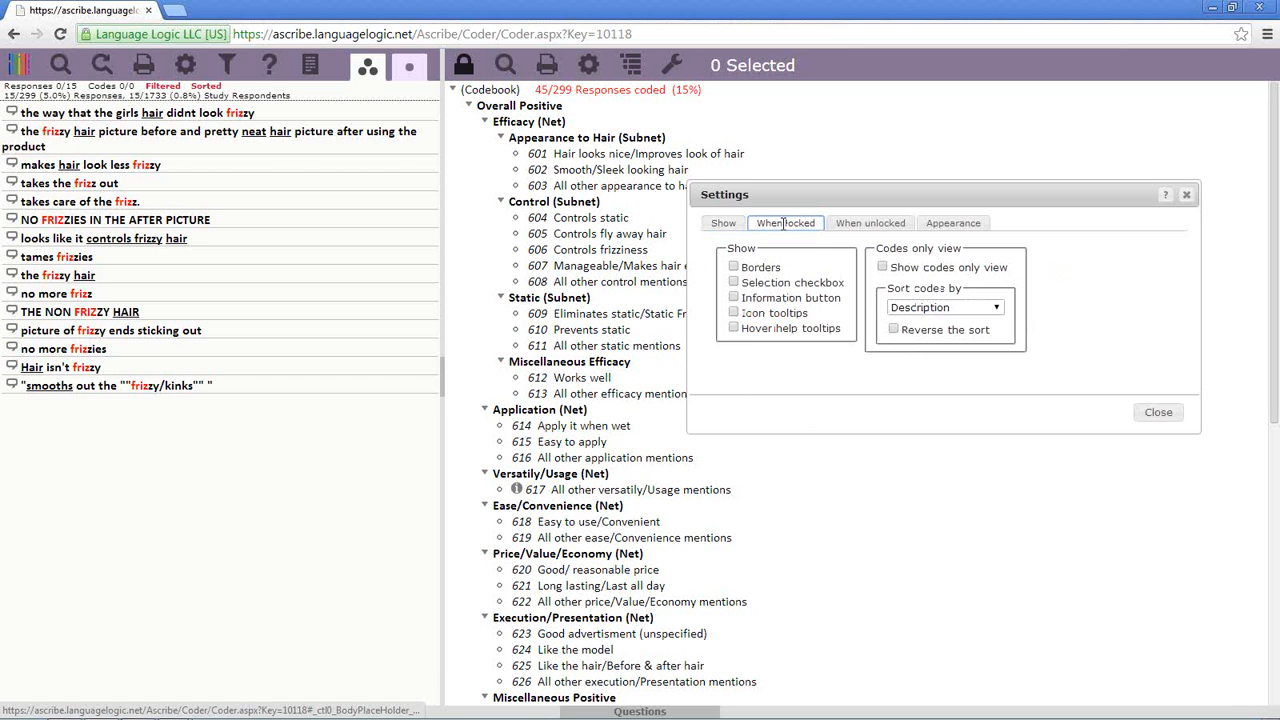
left_click(871, 223)
left_click(790, 223)
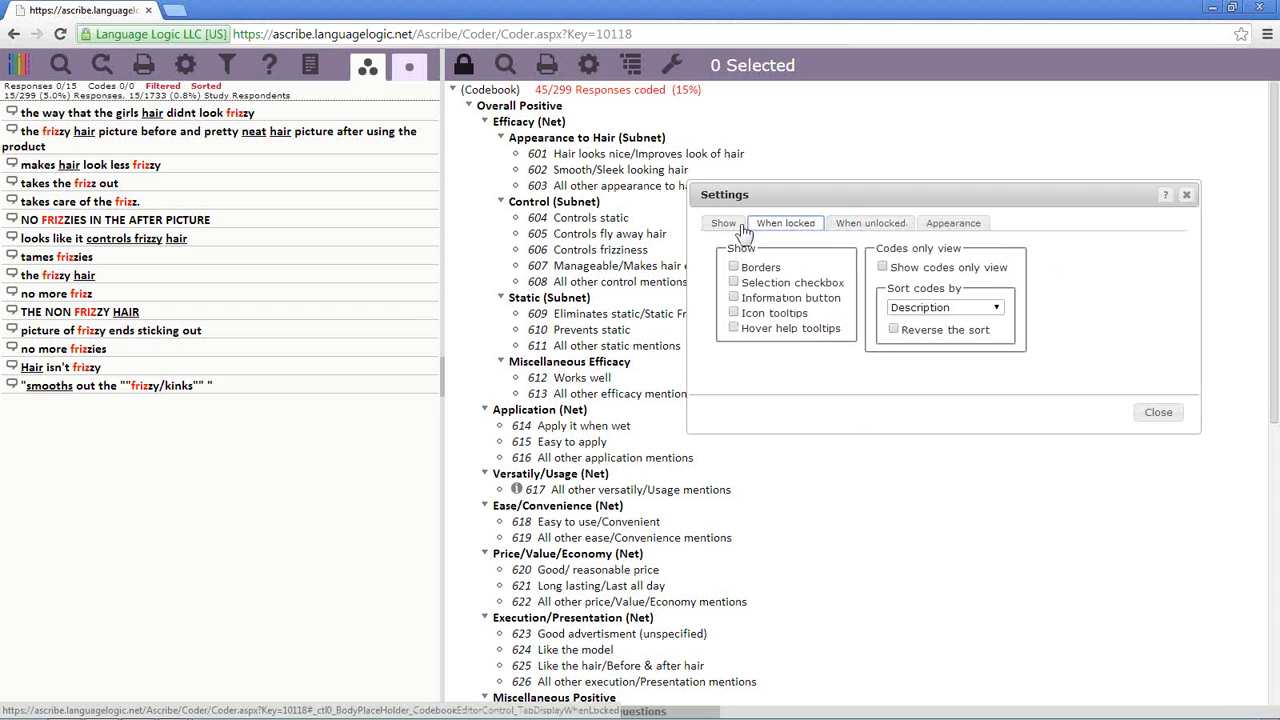
Review the codebook's Show settings for codes, nets and help, and close the settings.
left_click(724, 223)
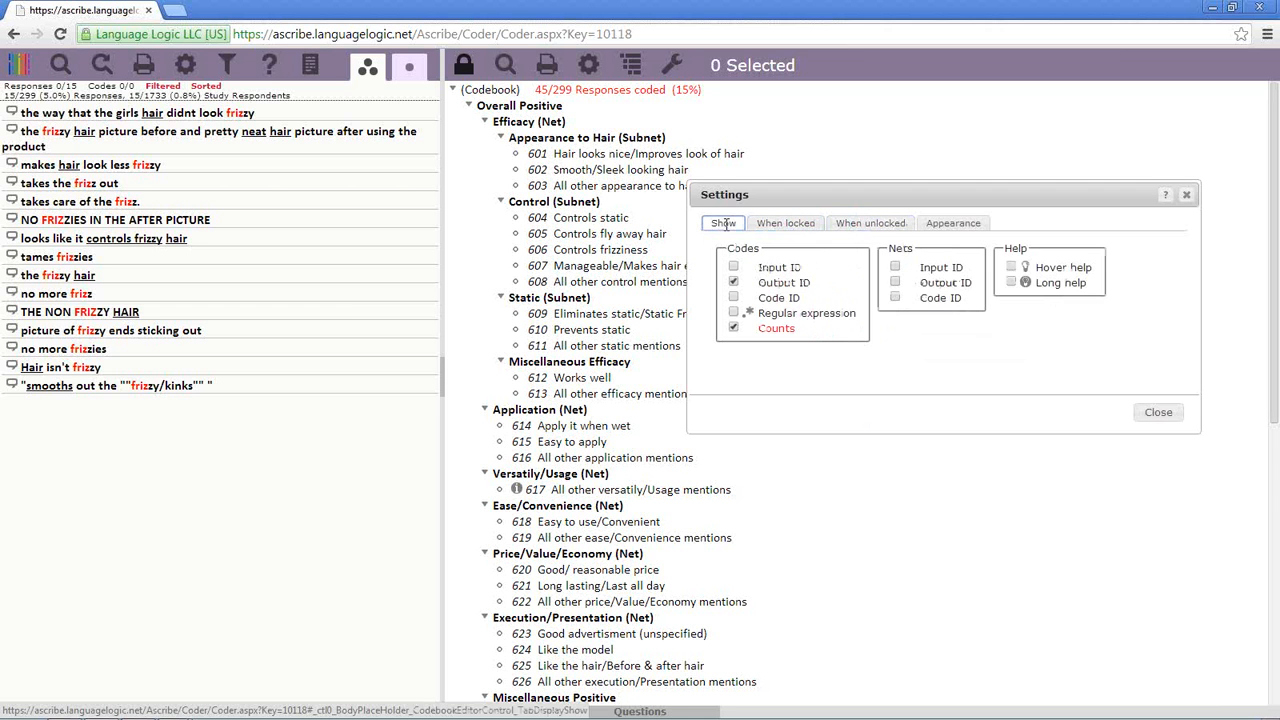
left_click(1158, 412)
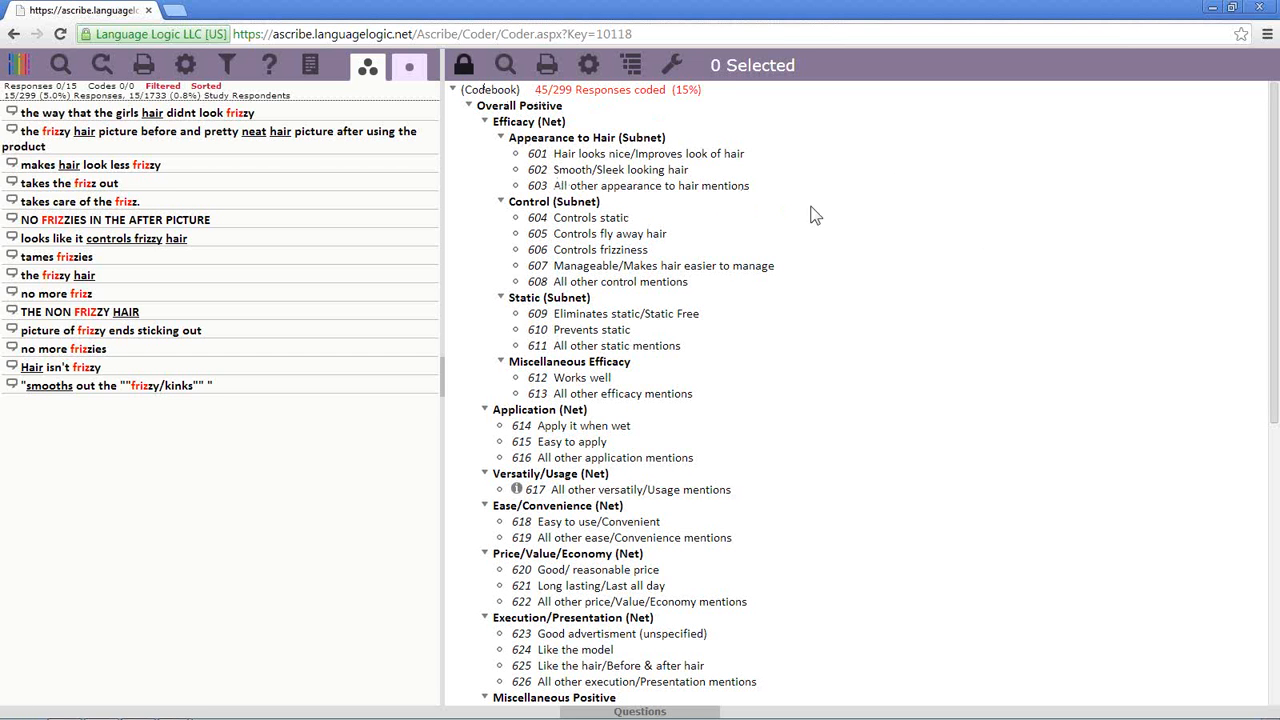
Extend the regular expression of code 601, Hair looks nice/Improves look of hair, with the alternative "improves look".
right_click(591, 160)
left_click(613, 167)
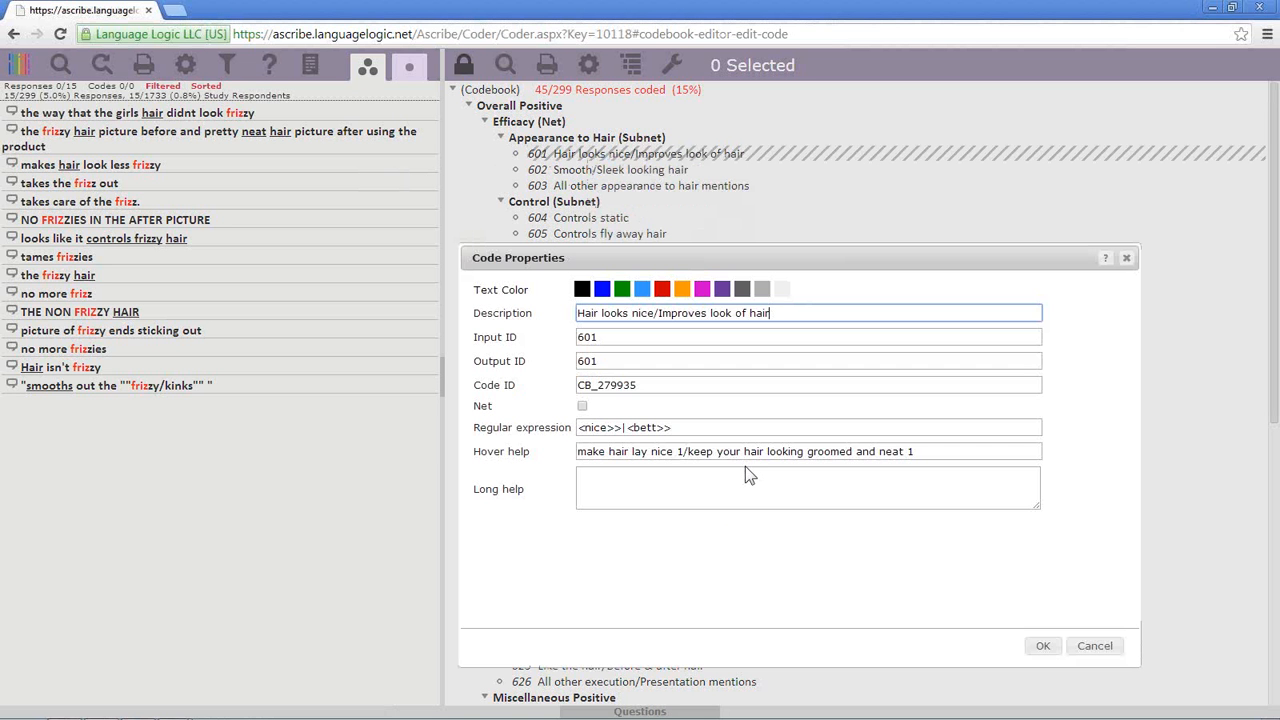
left_click(676, 428)
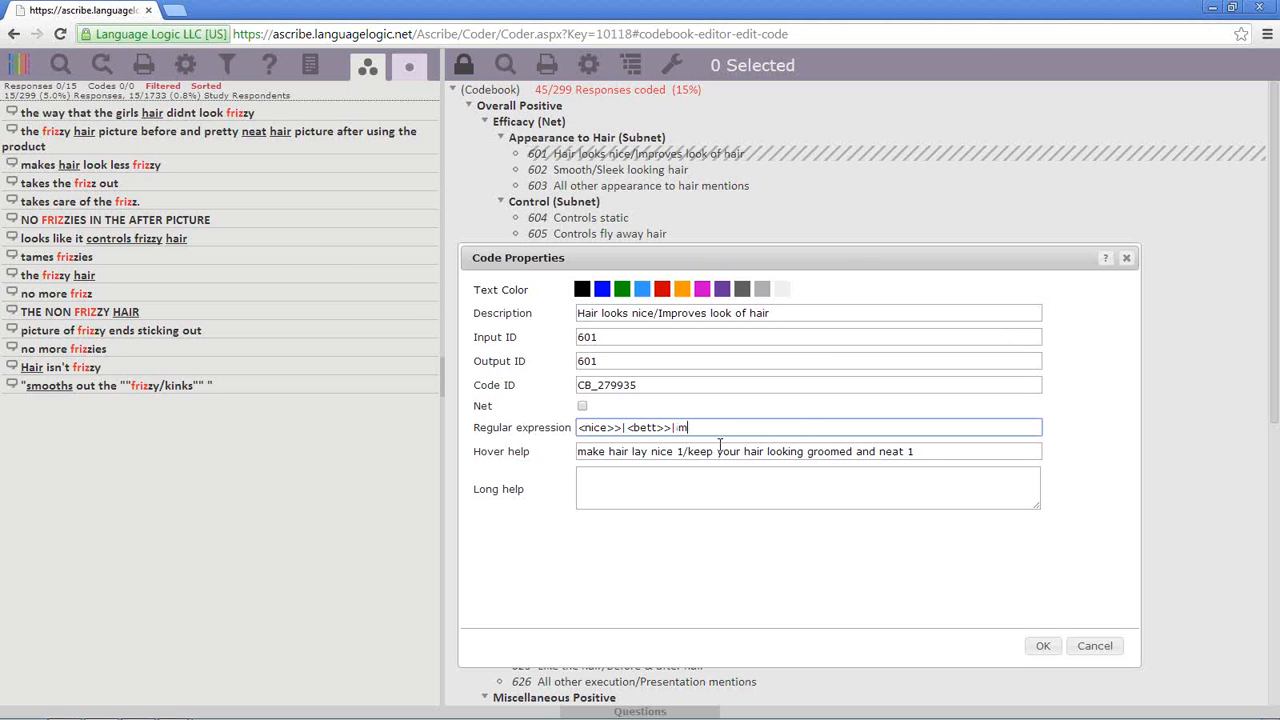
type("improves look")
Try green and light blue as the text color of code 601, settle on green and save the code properties.
left_click(622, 291)
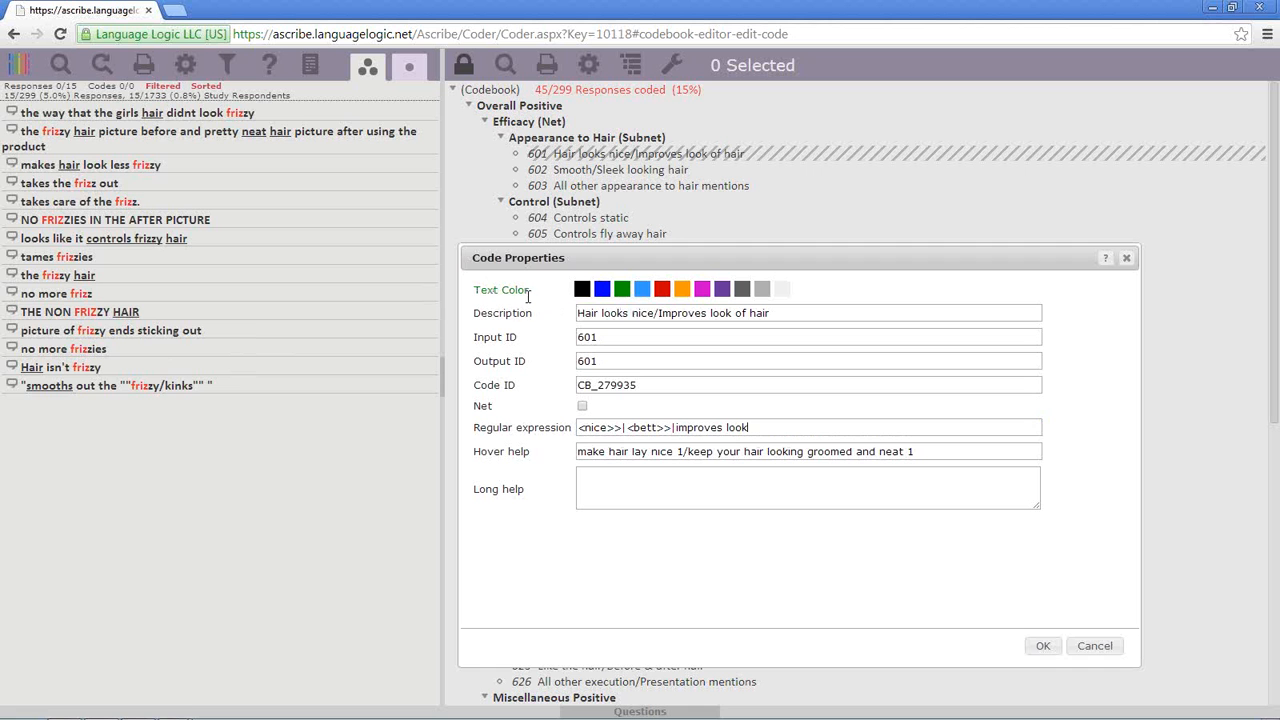
left_click(641, 292)
left_click_drag(475, 288, 529, 290)
left_click(542, 303)
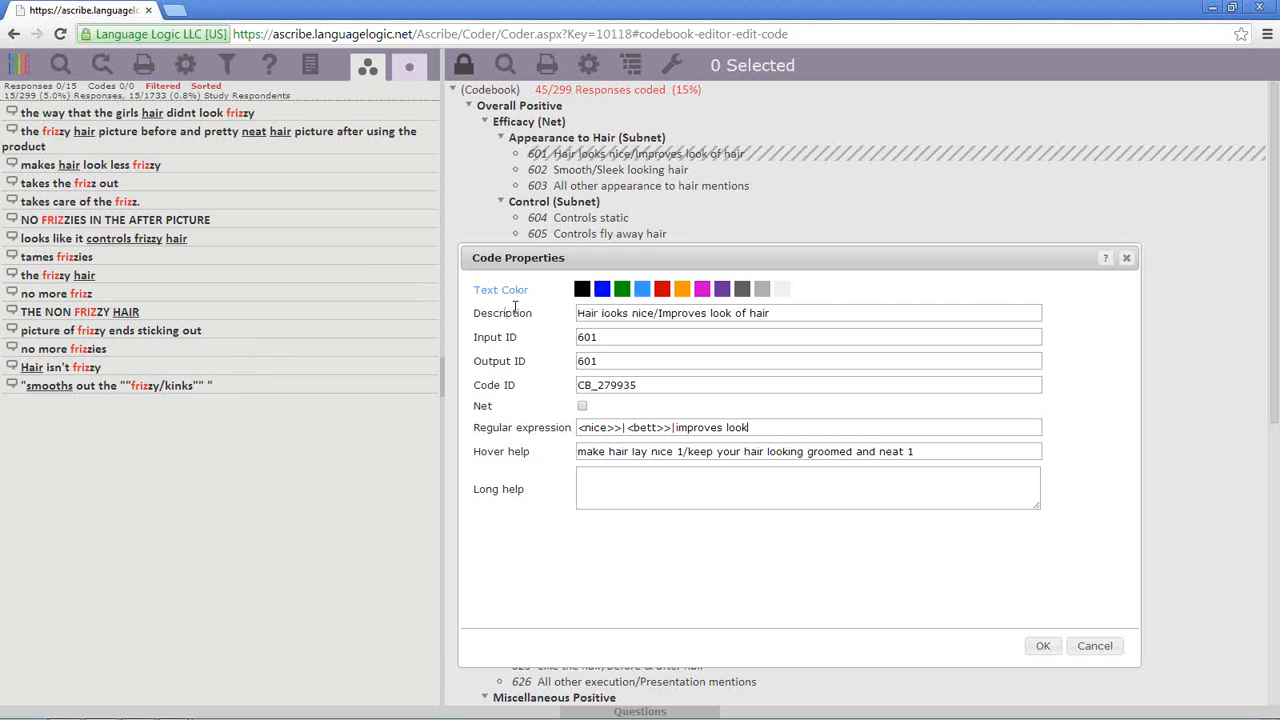
left_click(622, 290)
left_click(1043, 647)
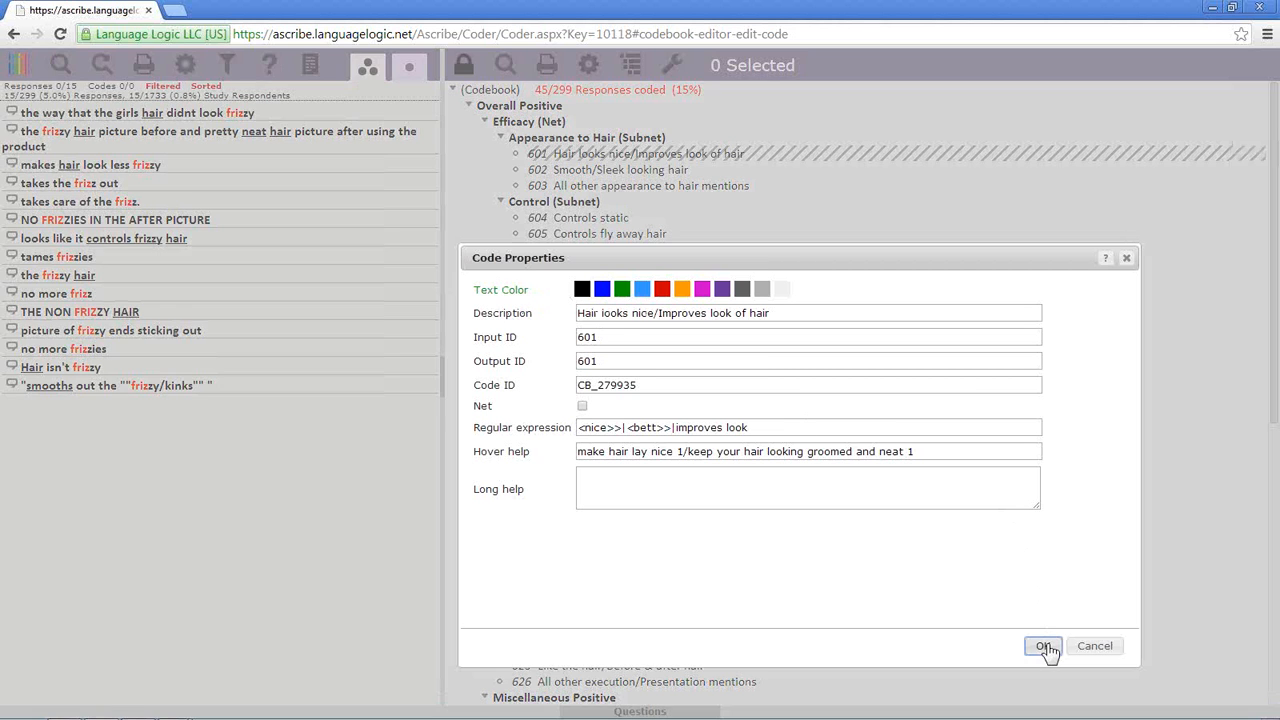
left_click(1043, 646)
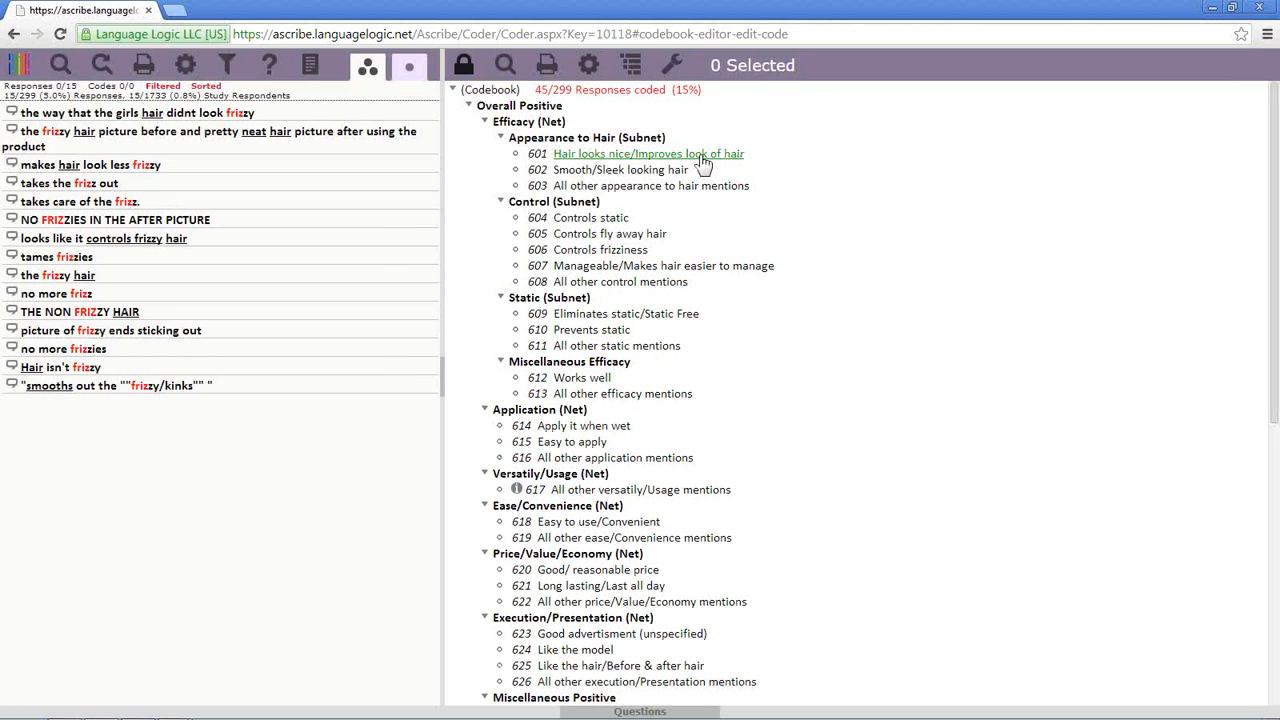
Review the code properties of code 602, Smooth/Sleek looking hair, and close them without saving.
right_click(591, 175)
left_click(636, 182)
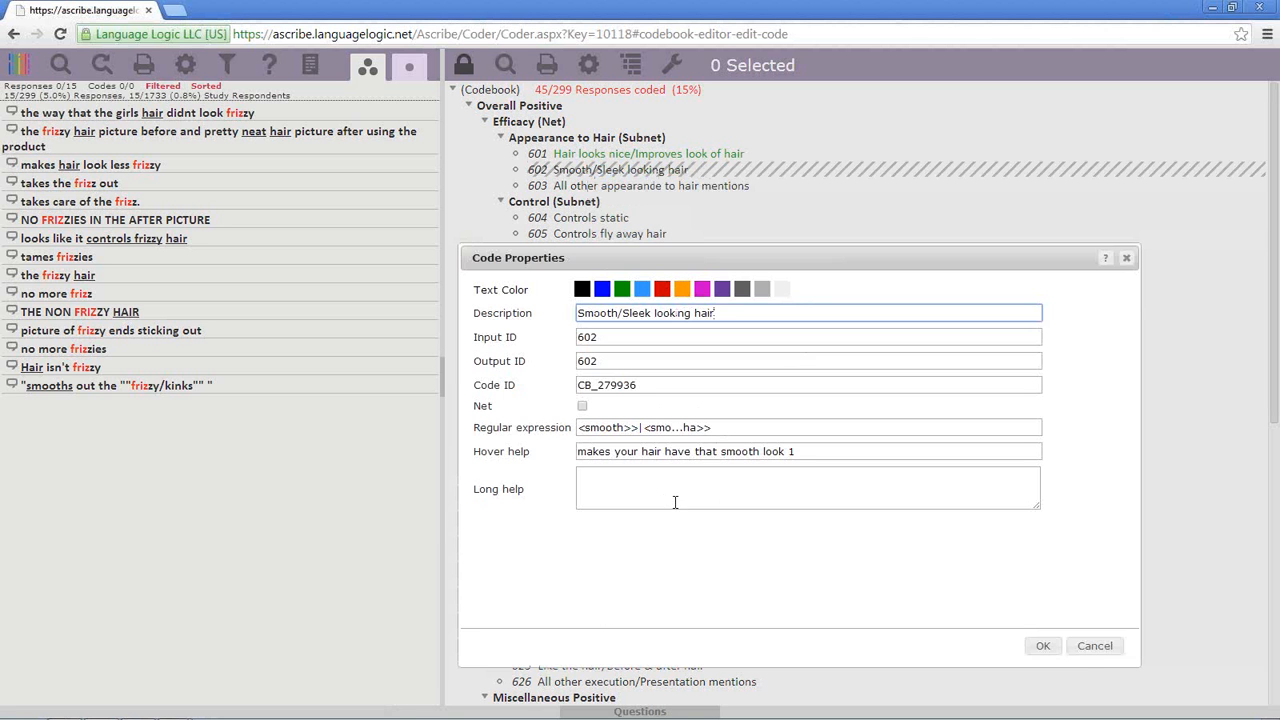
left_click(1093, 646)
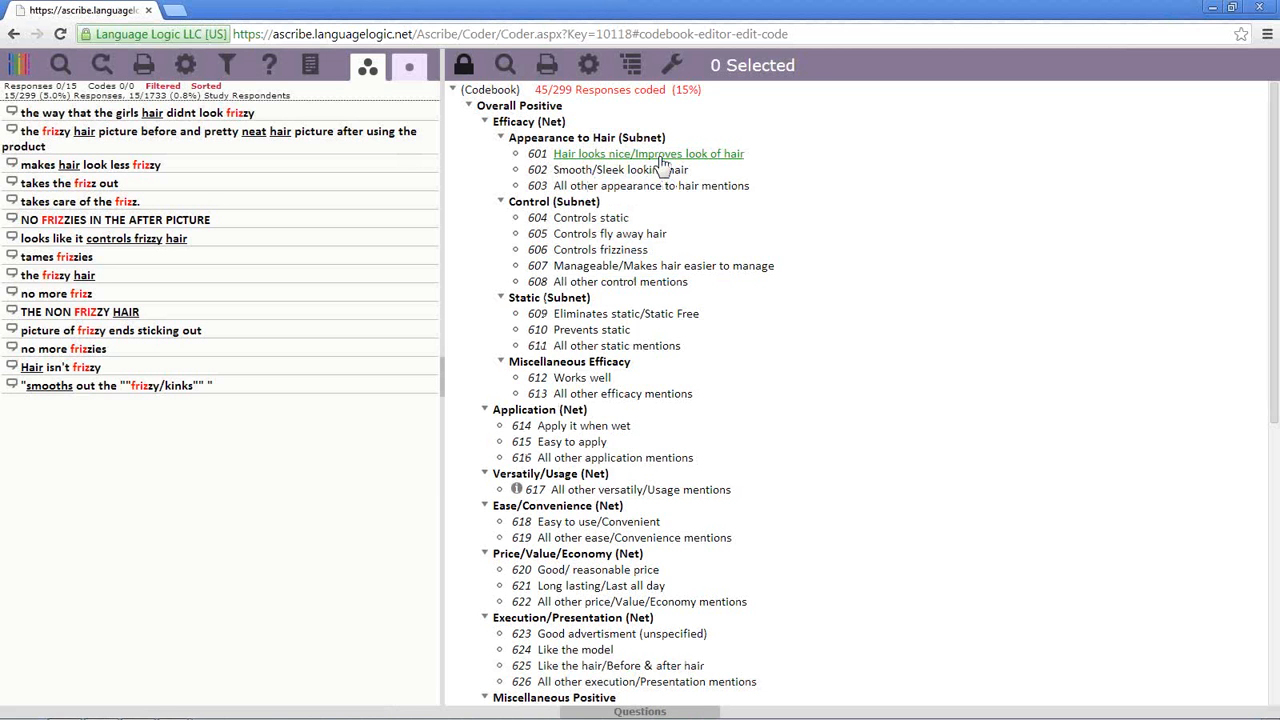
Insert a code directly below code 601 with the description "New Code" and green text.
right_click(660, 163)
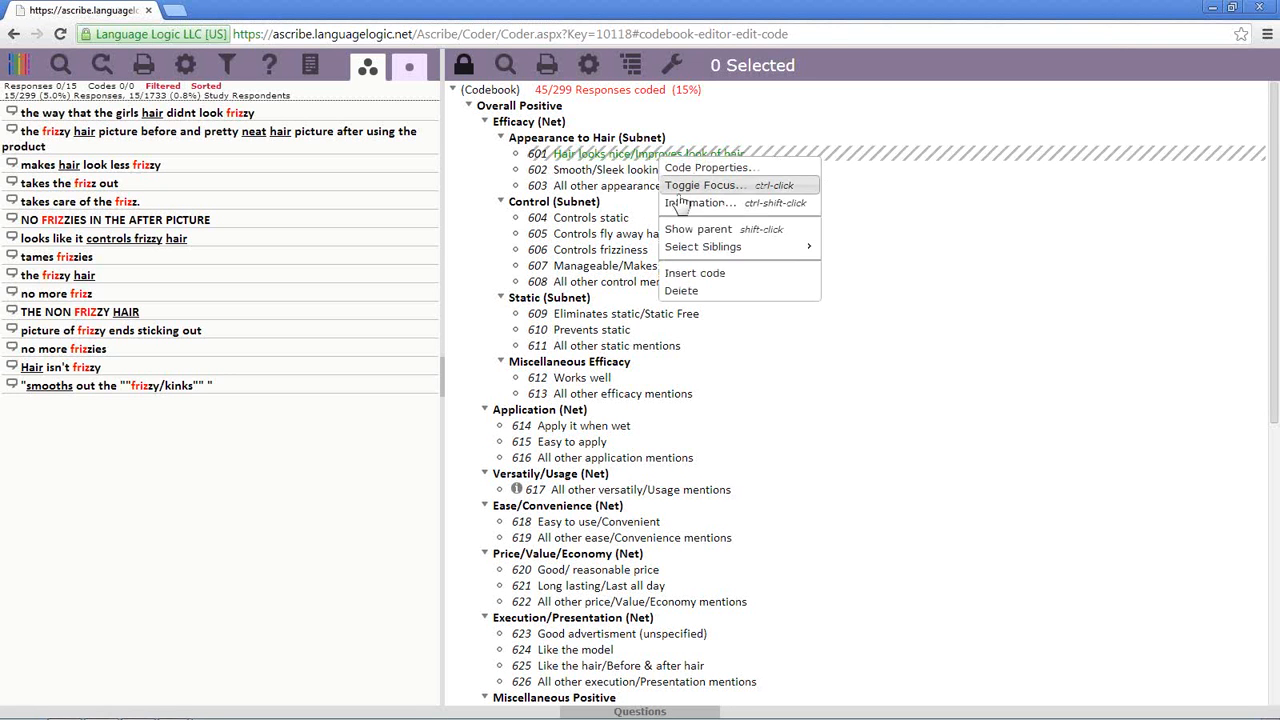
left_click(692, 272)
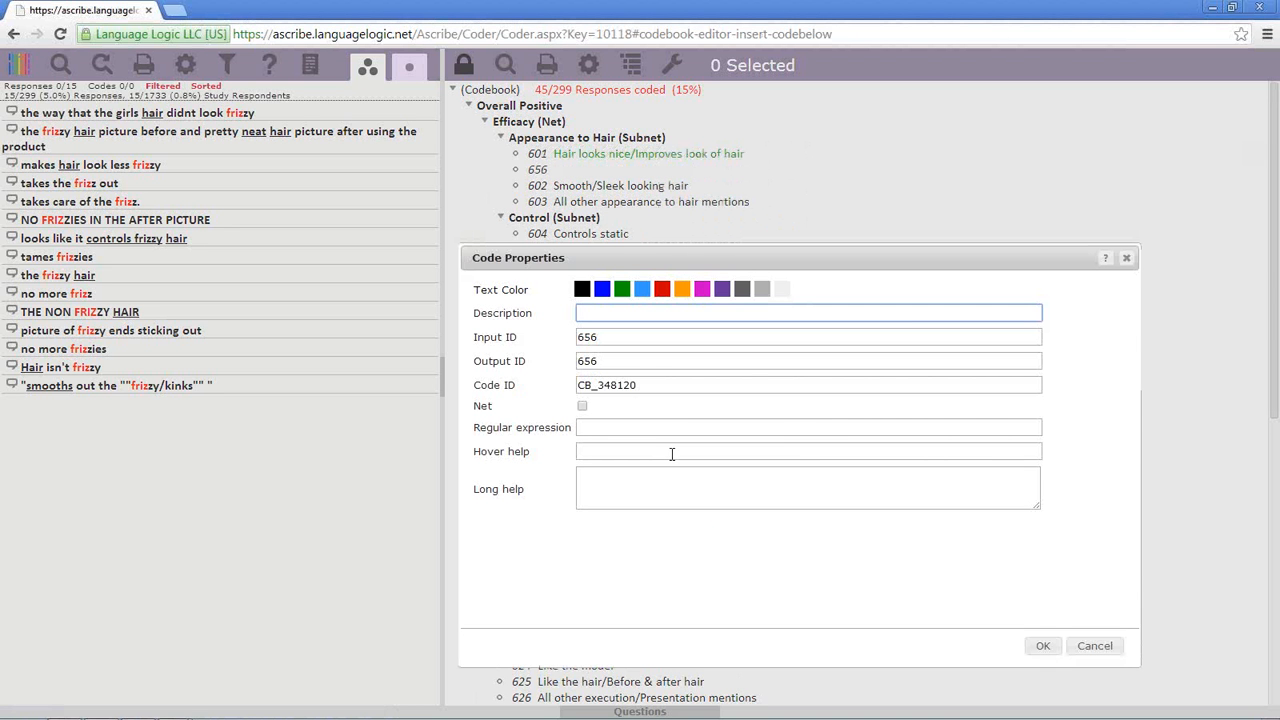
type("New Code")
left_click(623, 291)
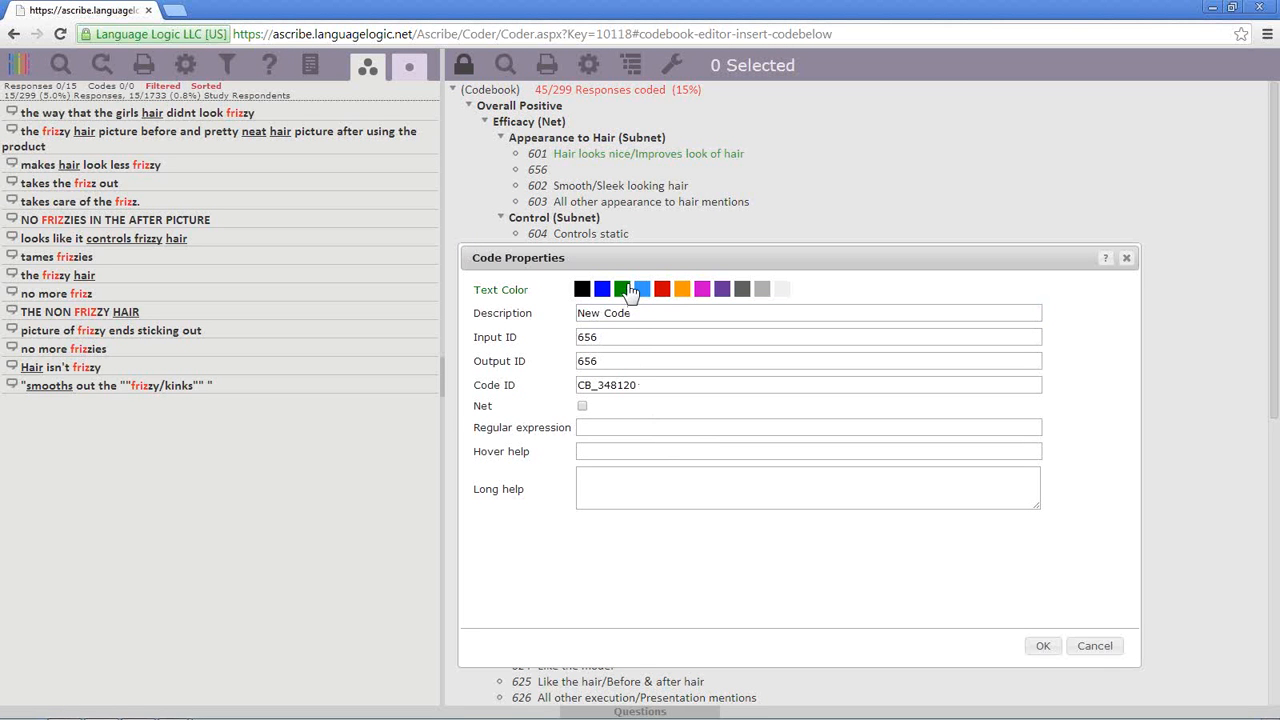
left_click(1052, 646)
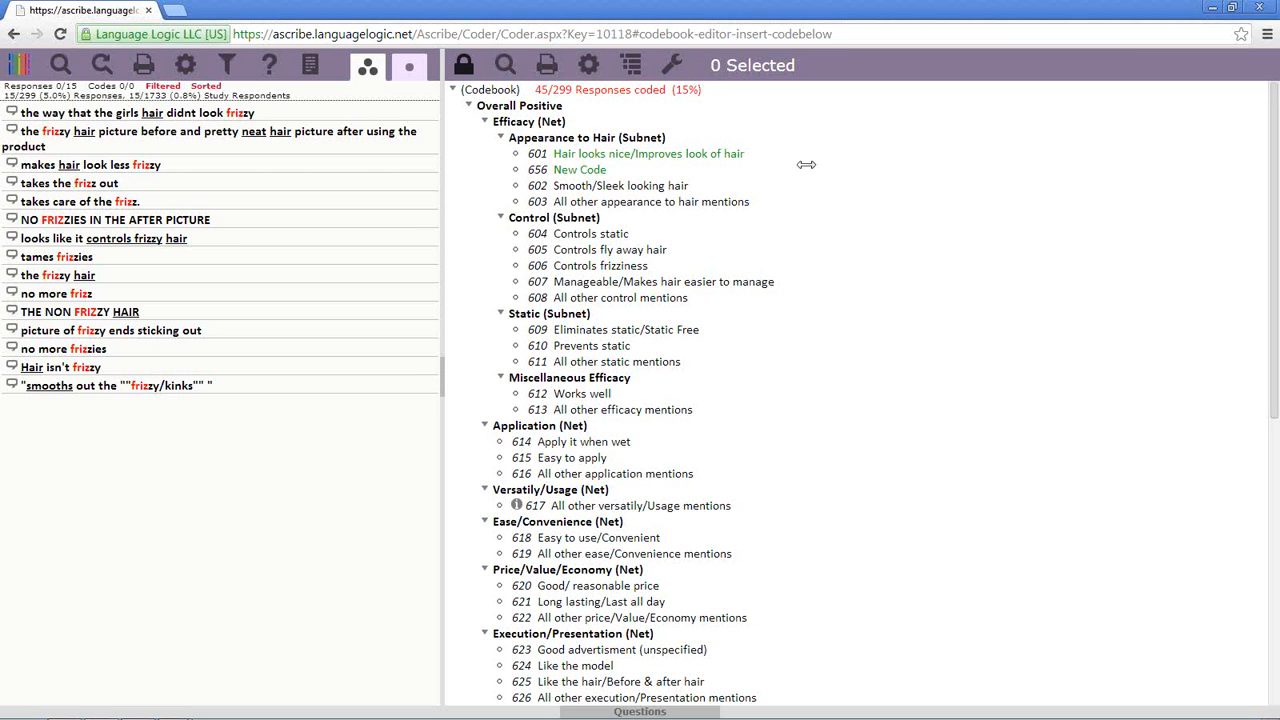
Try inserting a code below the Appearance to Hair subnet, and discard it.
right_click(600, 138)
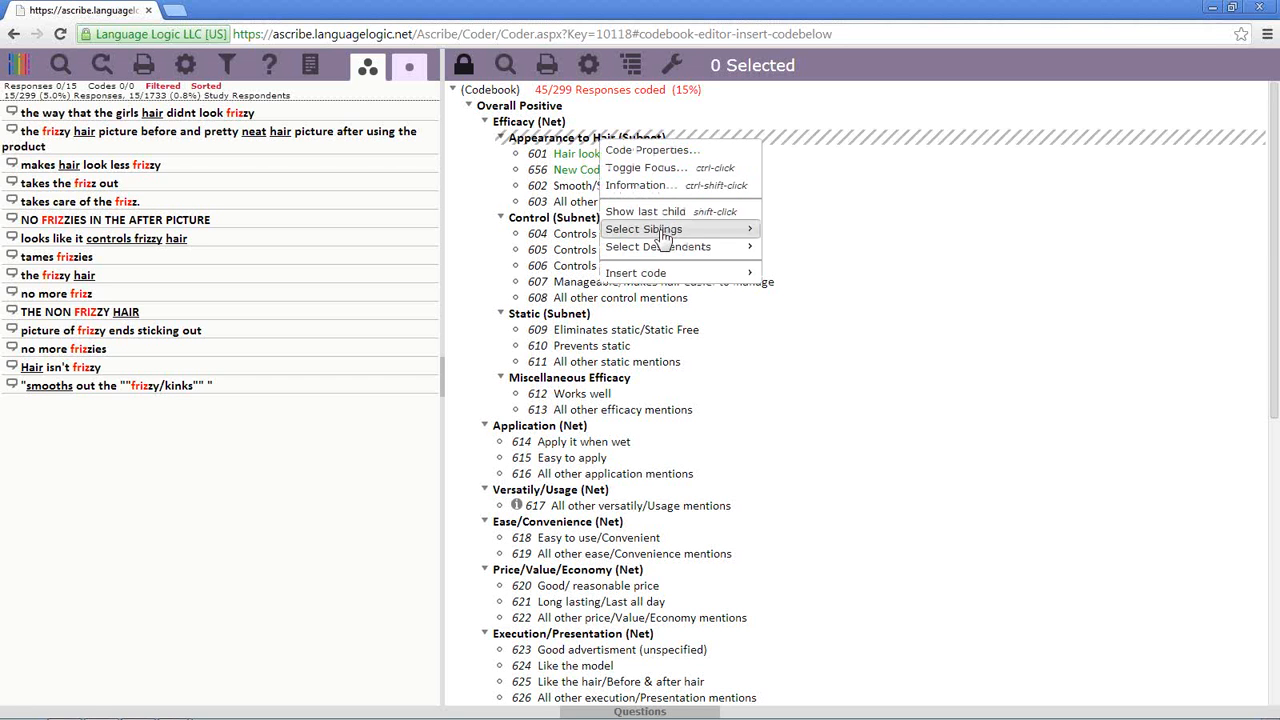
mouse_move(672, 280)
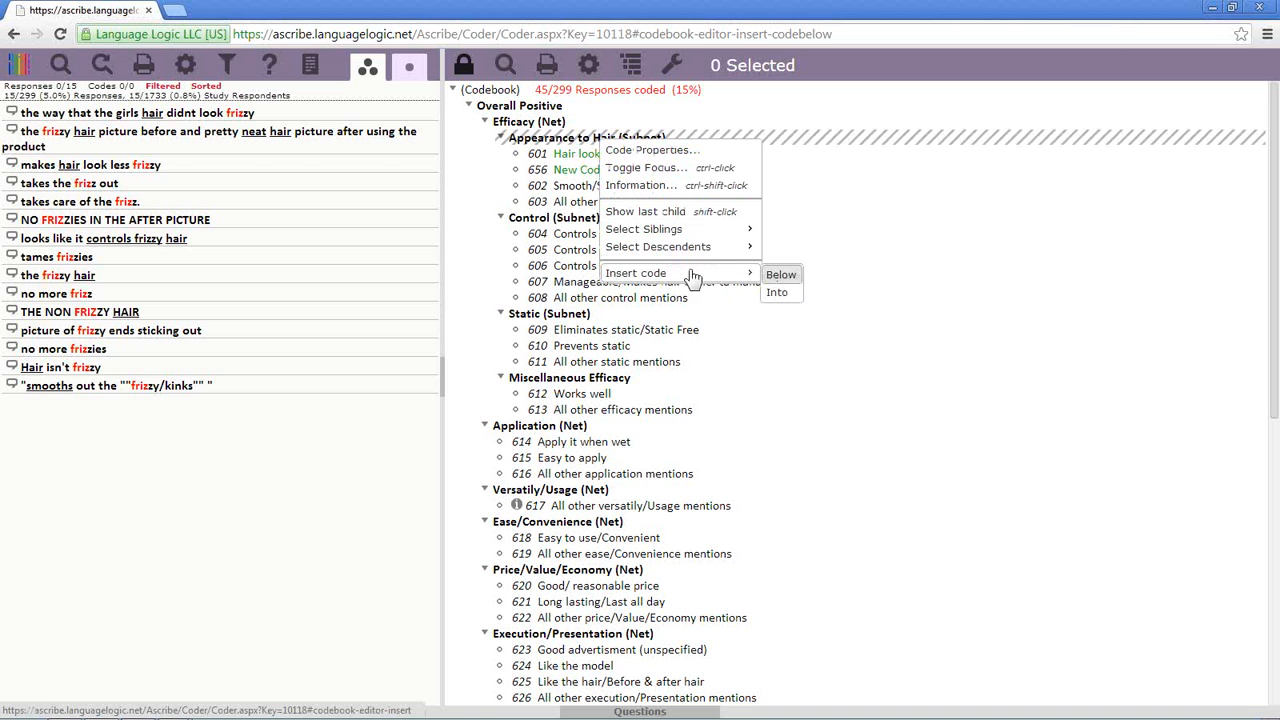
left_click(786, 276)
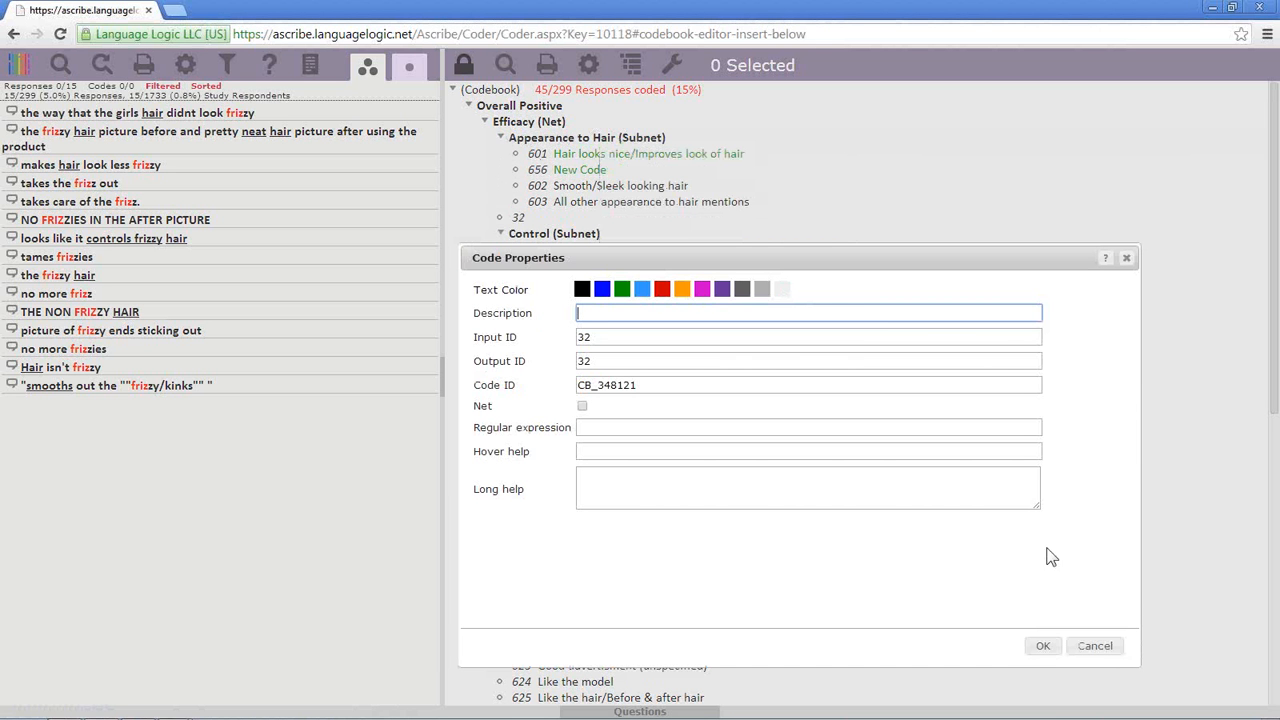
left_click(1095, 646)
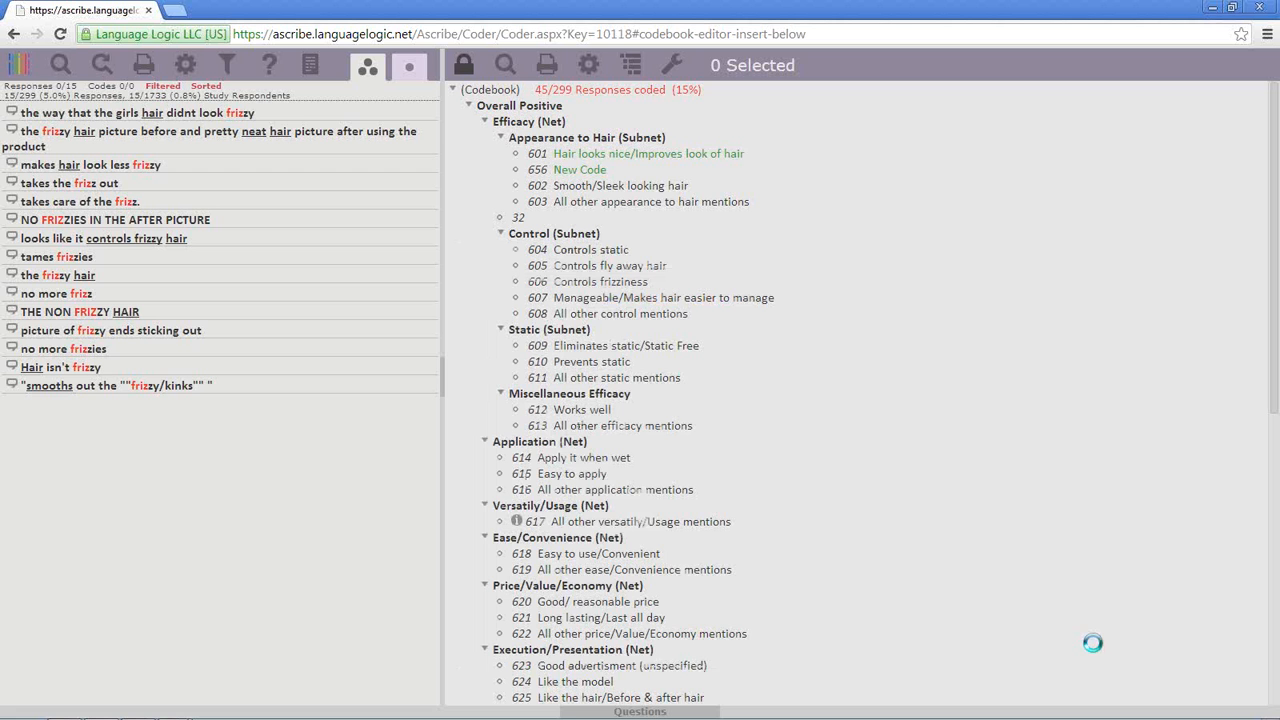
Try inserting a code into the Appearance to Hair subnet, and discard it.
right_click(612, 141)
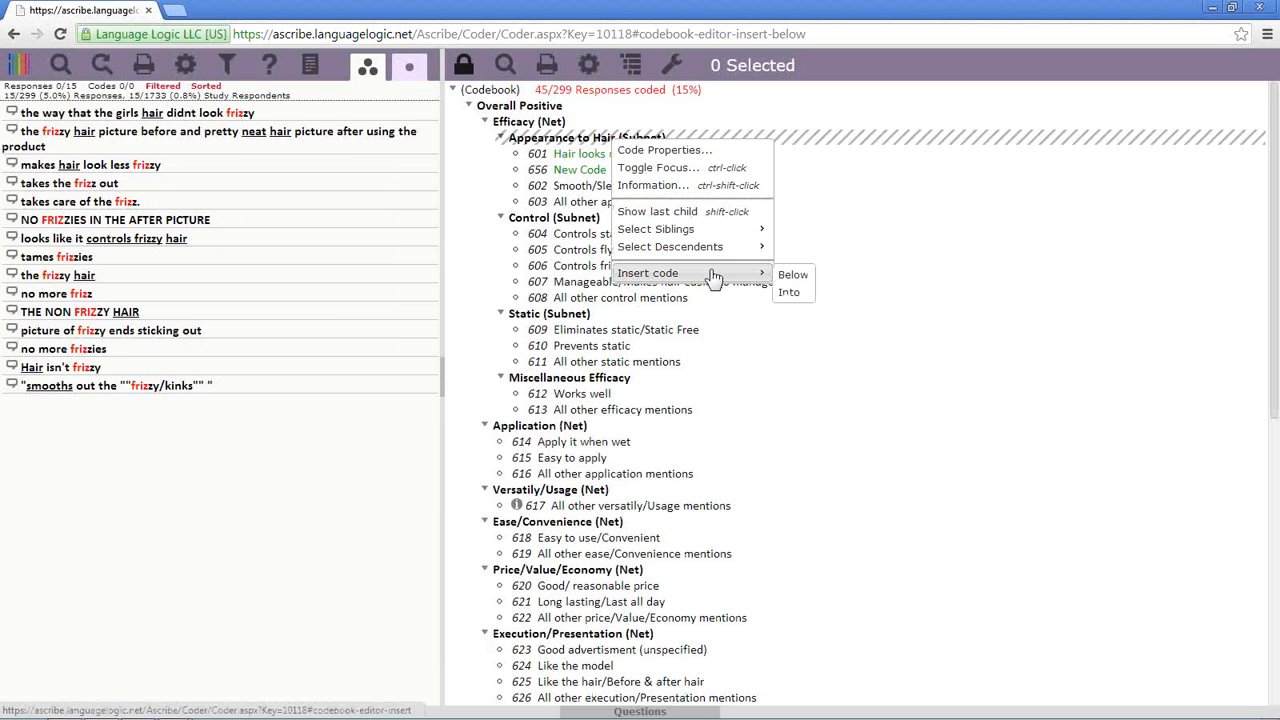
left_click(800, 293)
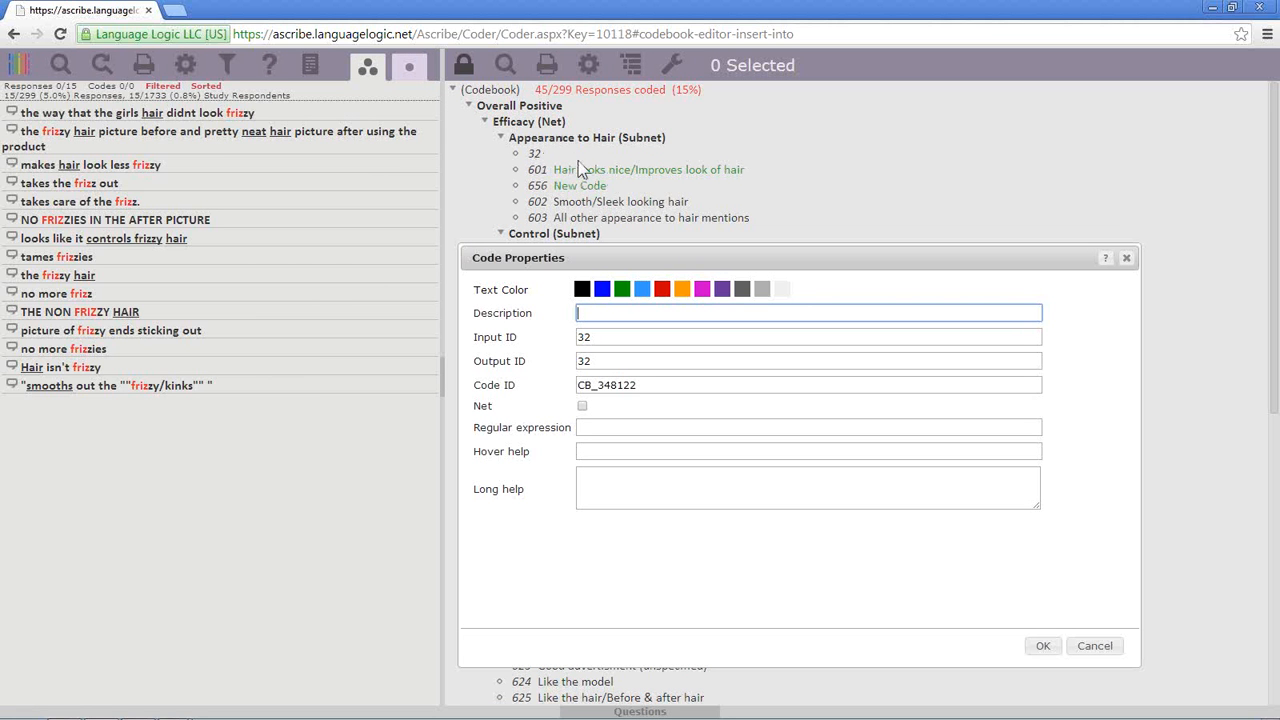
left_click(1092, 647)
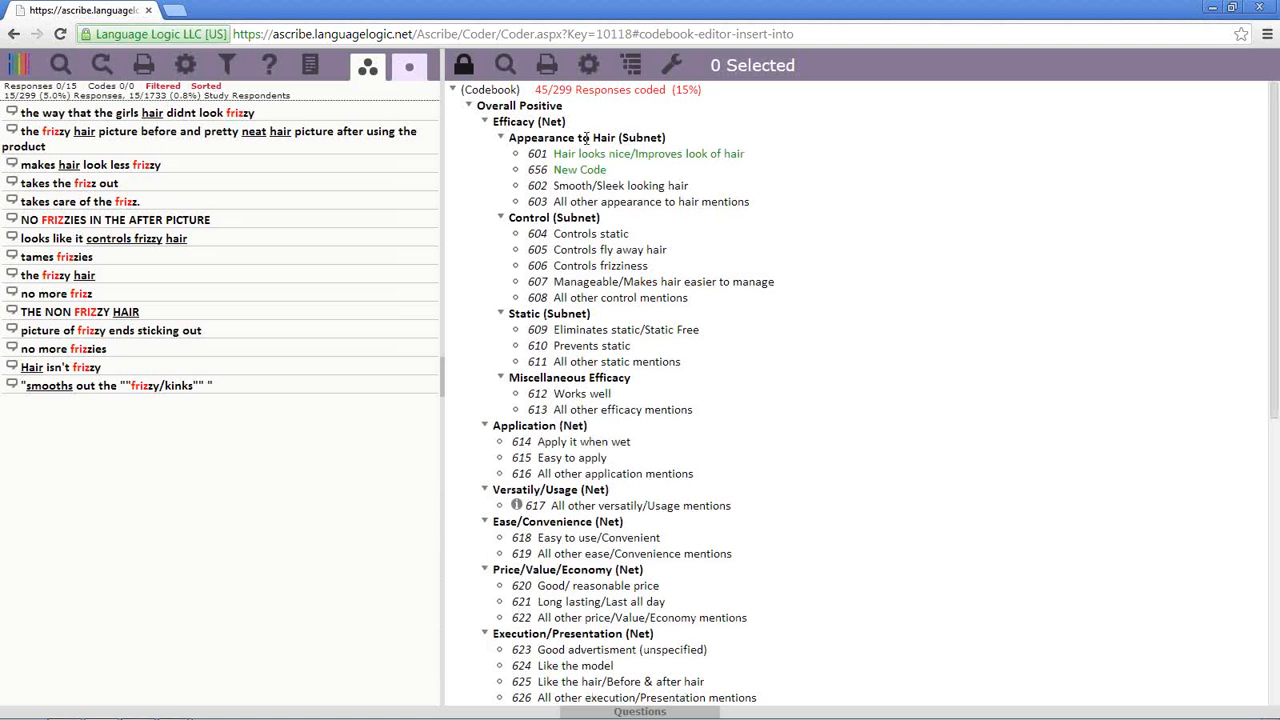
Start another code inside the Appearance to Hair subnet to examine its proposed Output ID, and cancel the insertion.
right_click(588, 140)
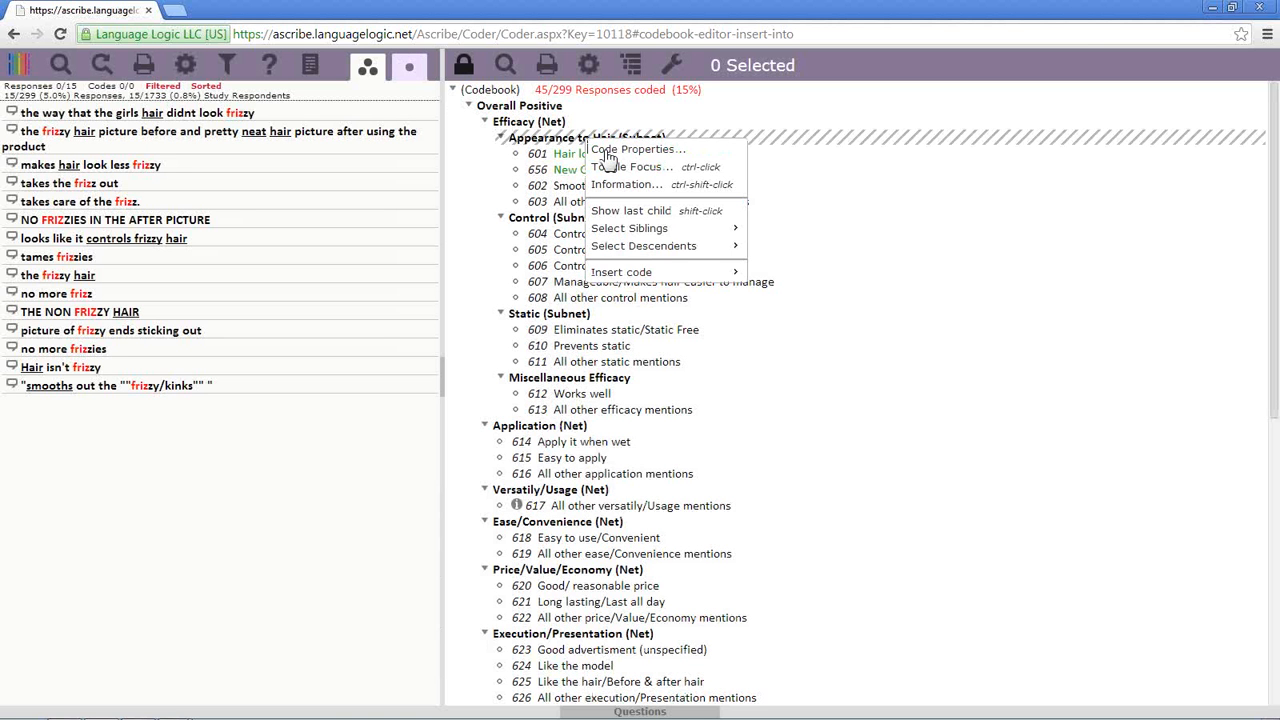
mouse_move(720, 285)
left_click(764, 289)
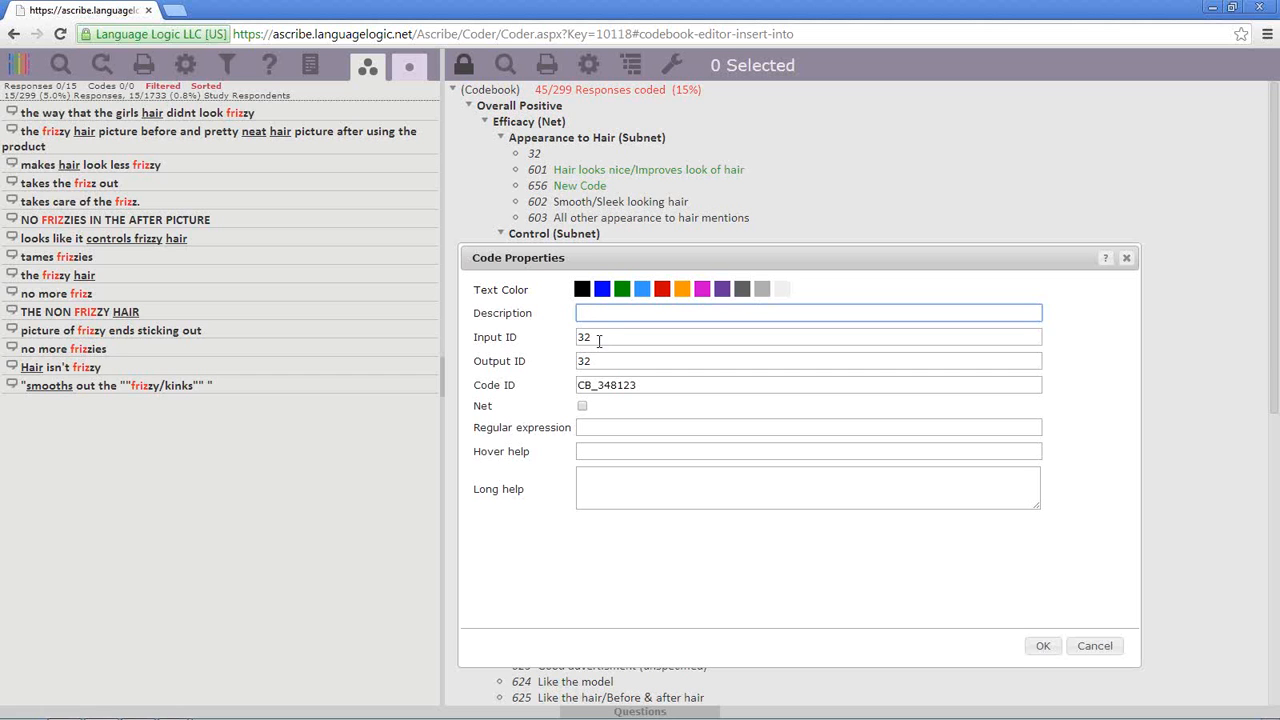
double_click(603, 360)
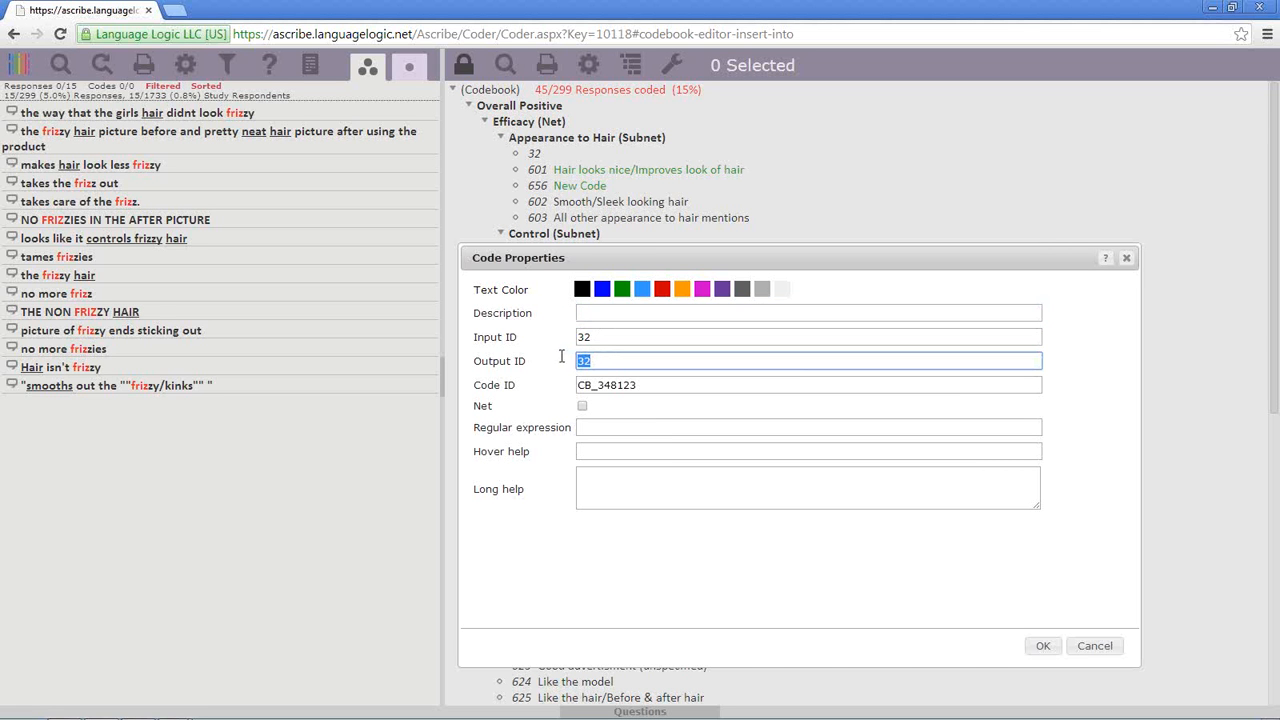
left_click(604, 366)
left_click(1097, 647)
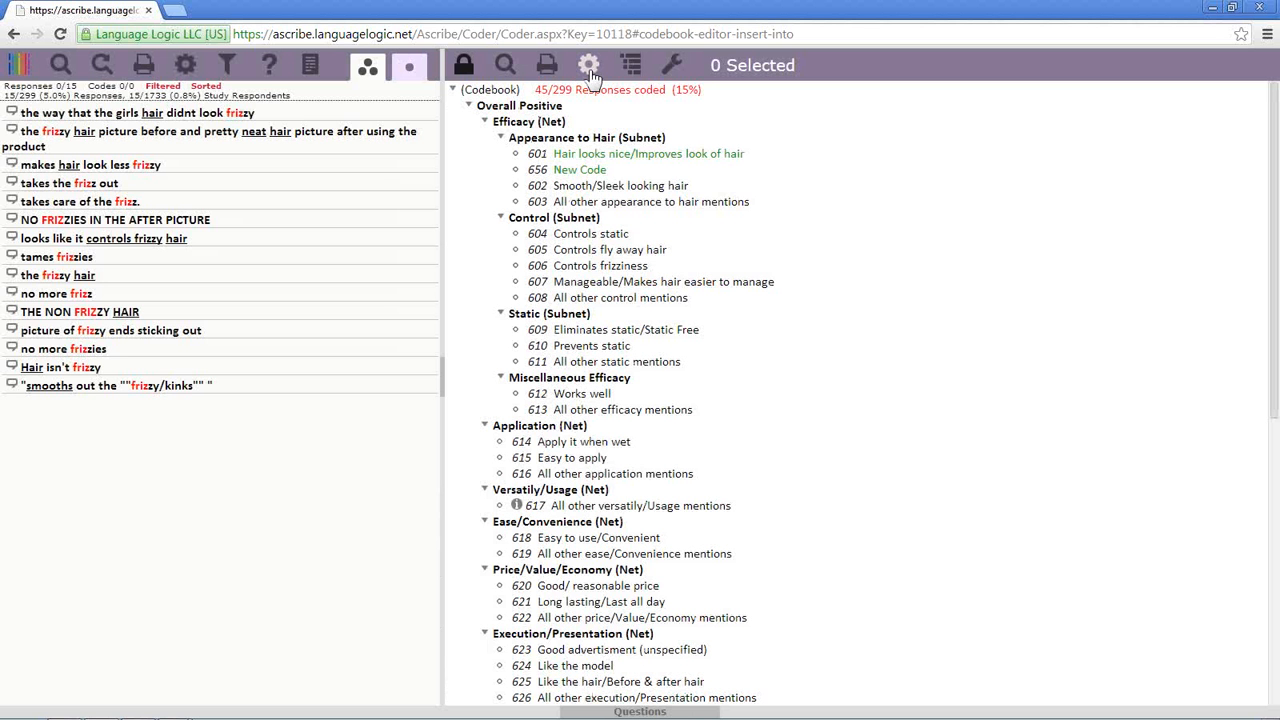
Turn on the display of the Output ID for nets in the codebook settings.
left_click(588, 65)
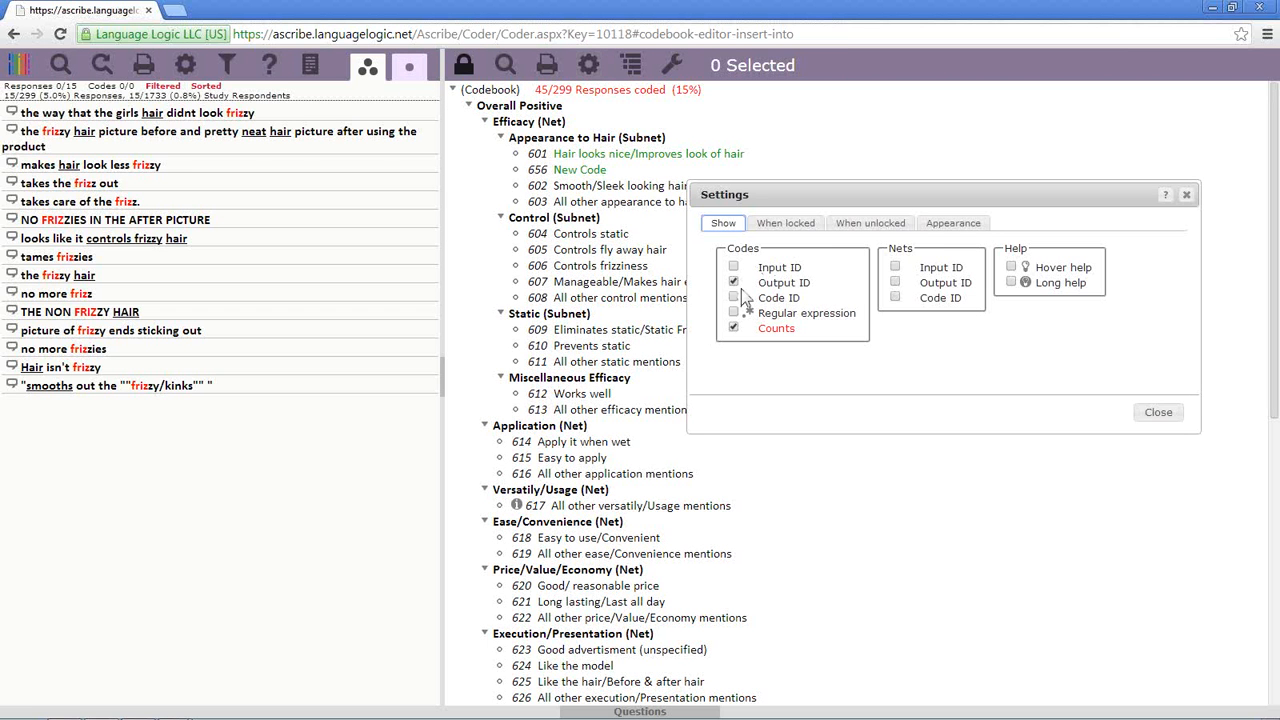
left_click(895, 282)
left_click(1158, 412)
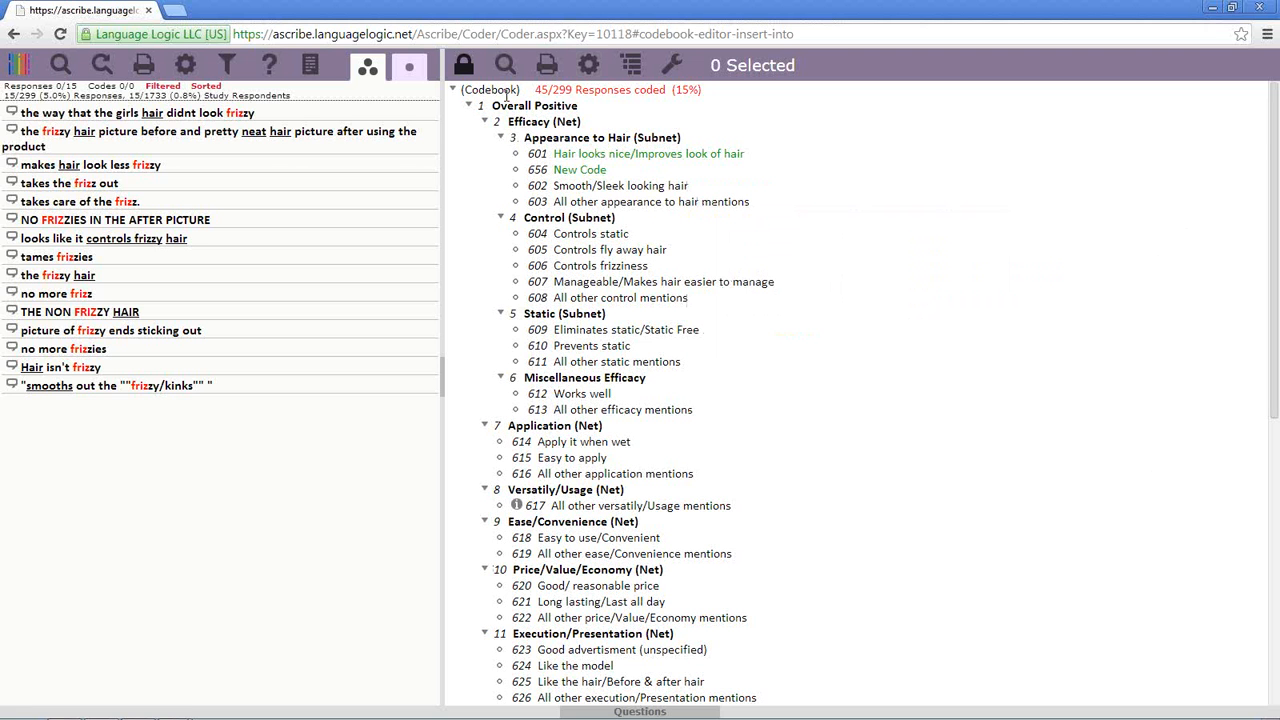
With net IDs shown, try inserting a code into the Appearance to Hair subnet, move its properties dialog aside, and cancel.
right_click(575, 143)
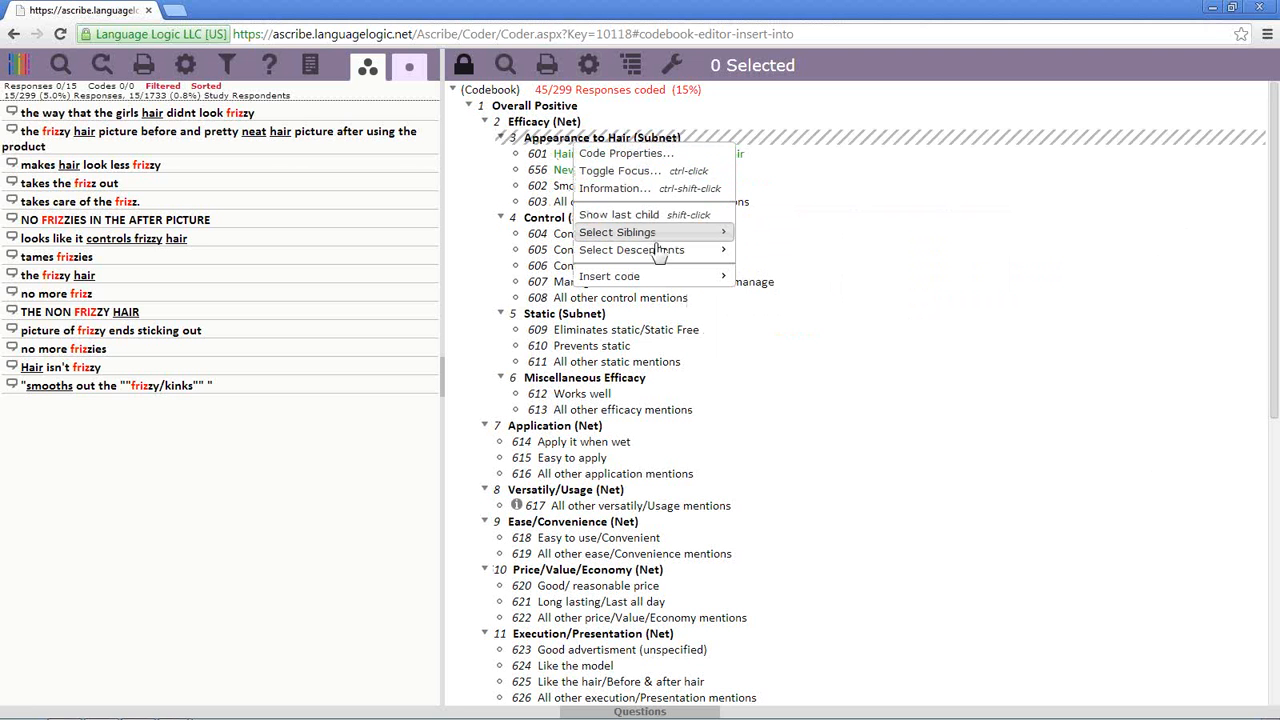
mouse_move(725, 277)
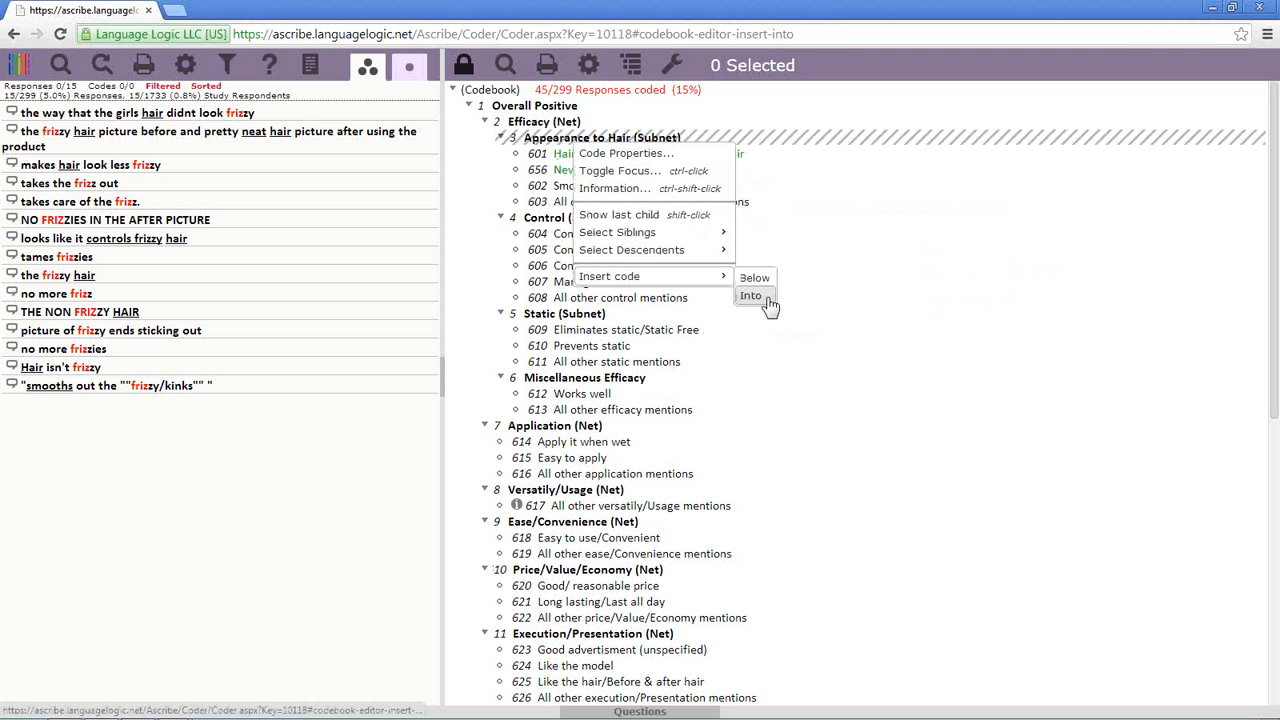
left_click(765, 298)
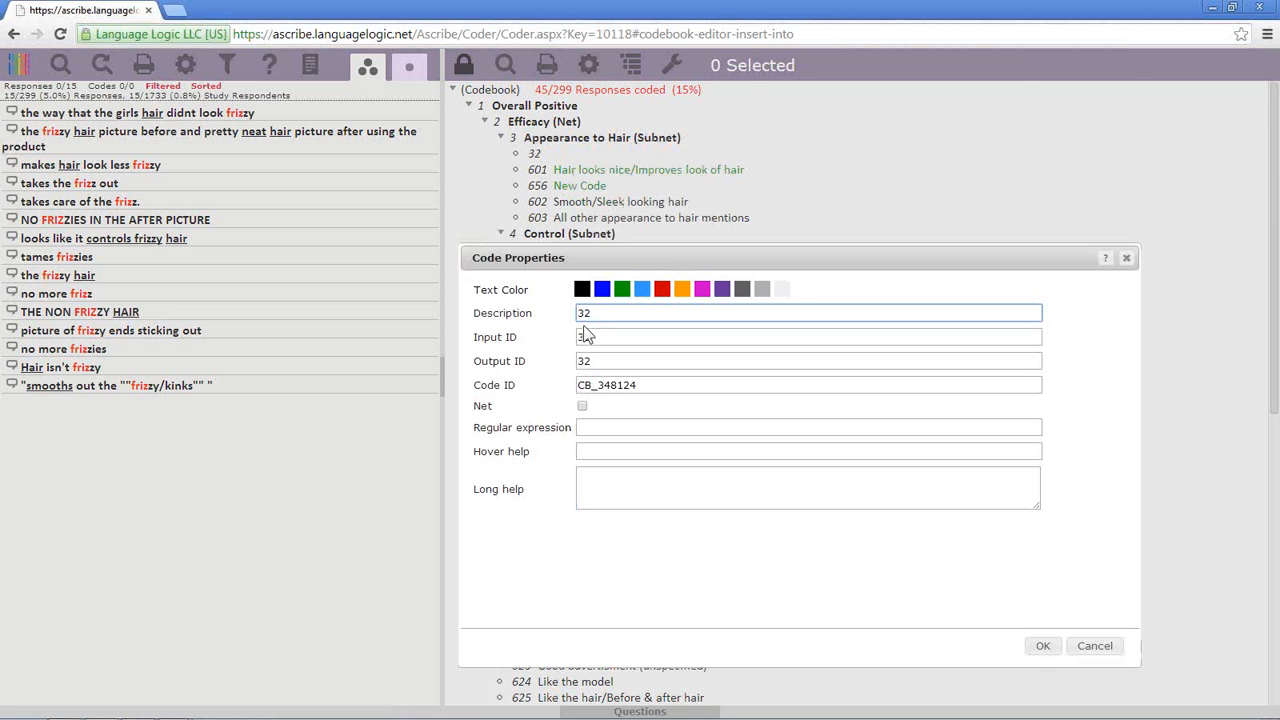
left_click_drag(687, 257, 808, 139)
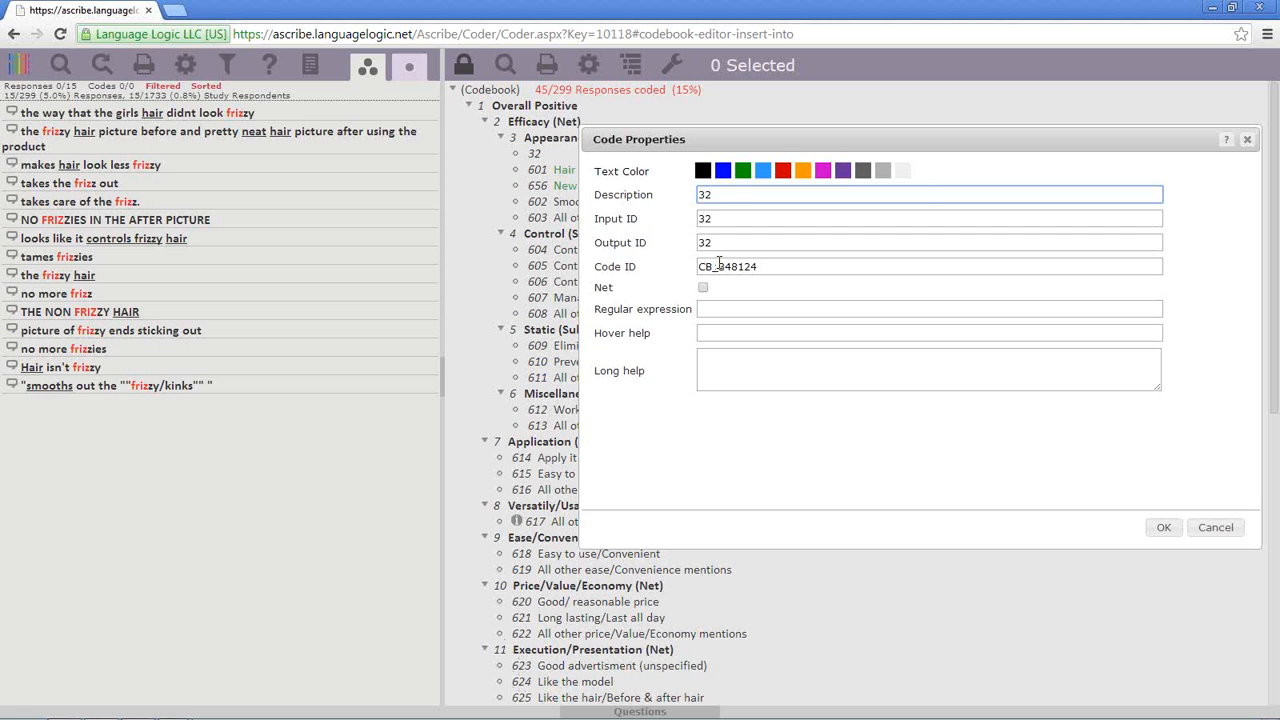
left_click(1213, 530)
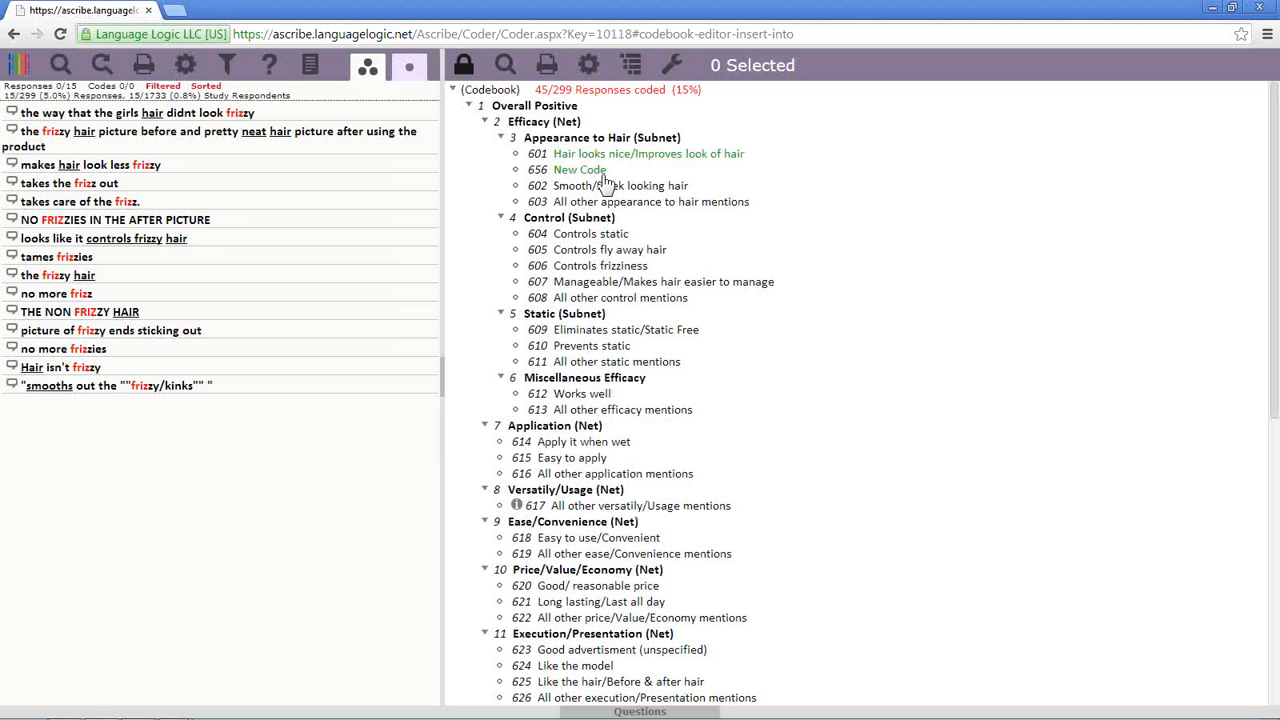
Insert a code described as "New Code" with green text below Smooth/Sleek looking hair.
right_click(605, 178)
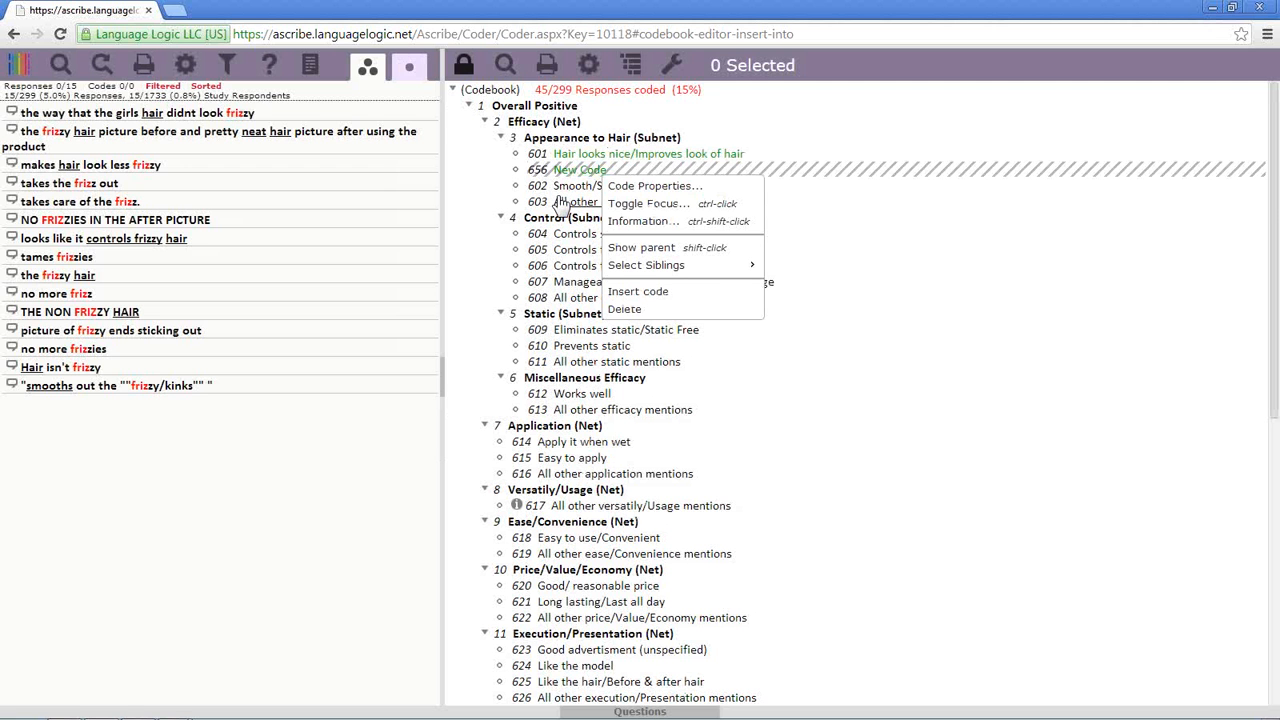
right_click(565, 185)
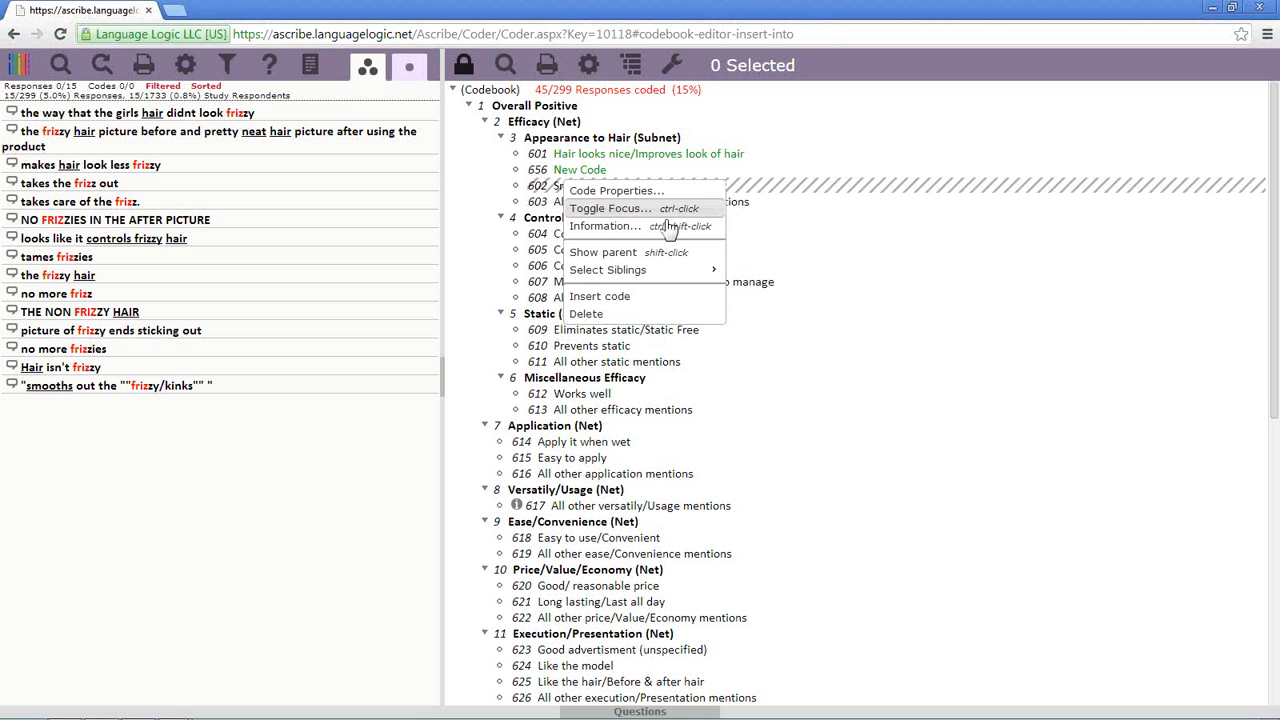
left_click(707, 302)
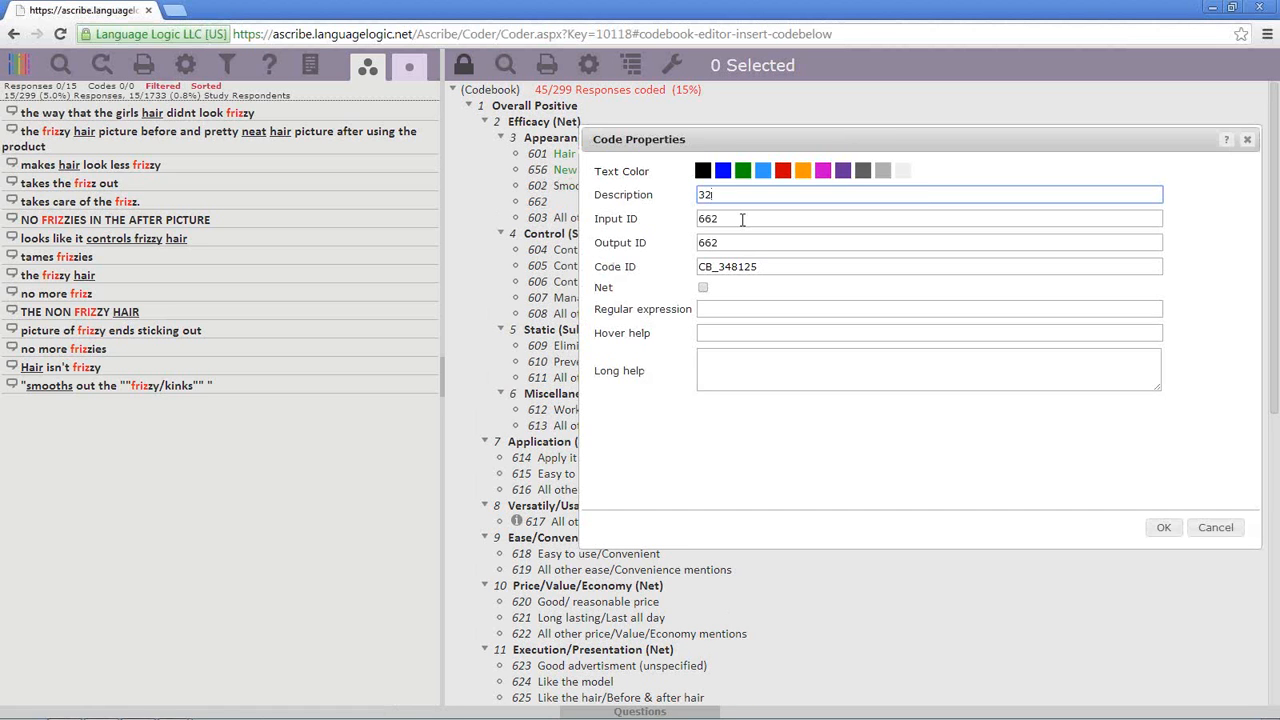
key("Tab")
key("shift+Tab")
type("Th")
key("BackSpace")
type("New Code")
left_click(742, 176)
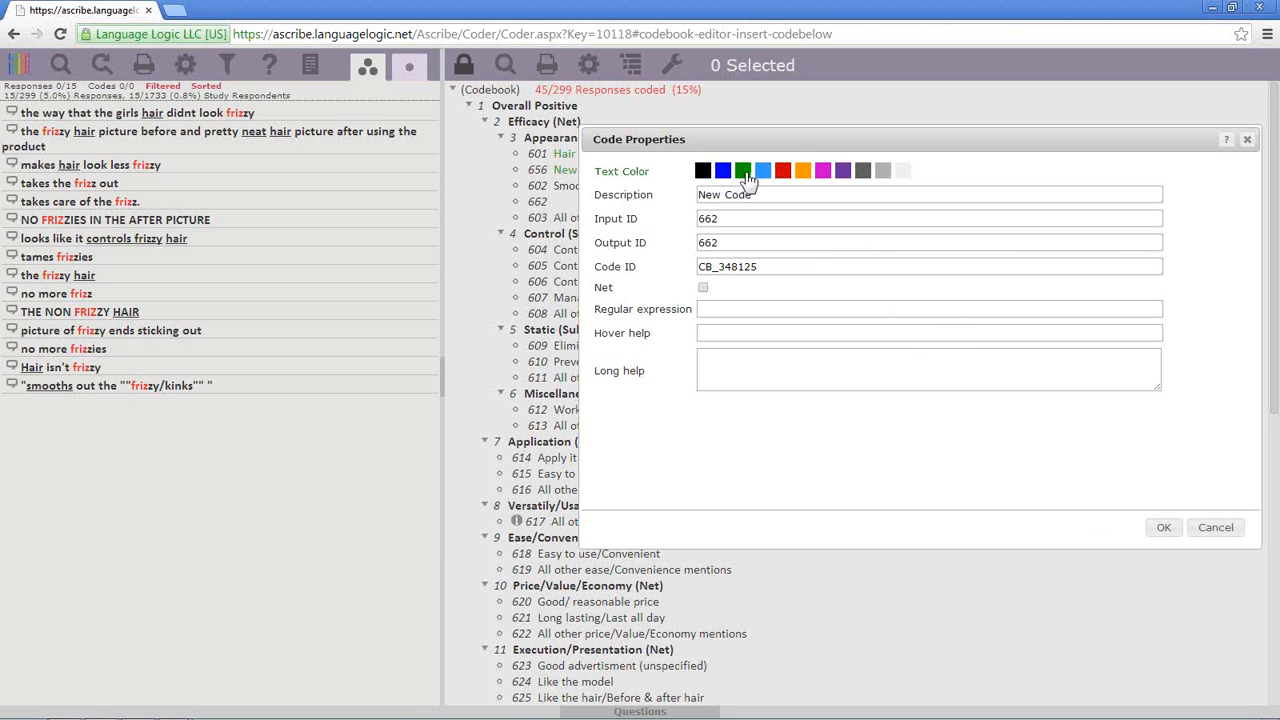
left_click(1166, 529)
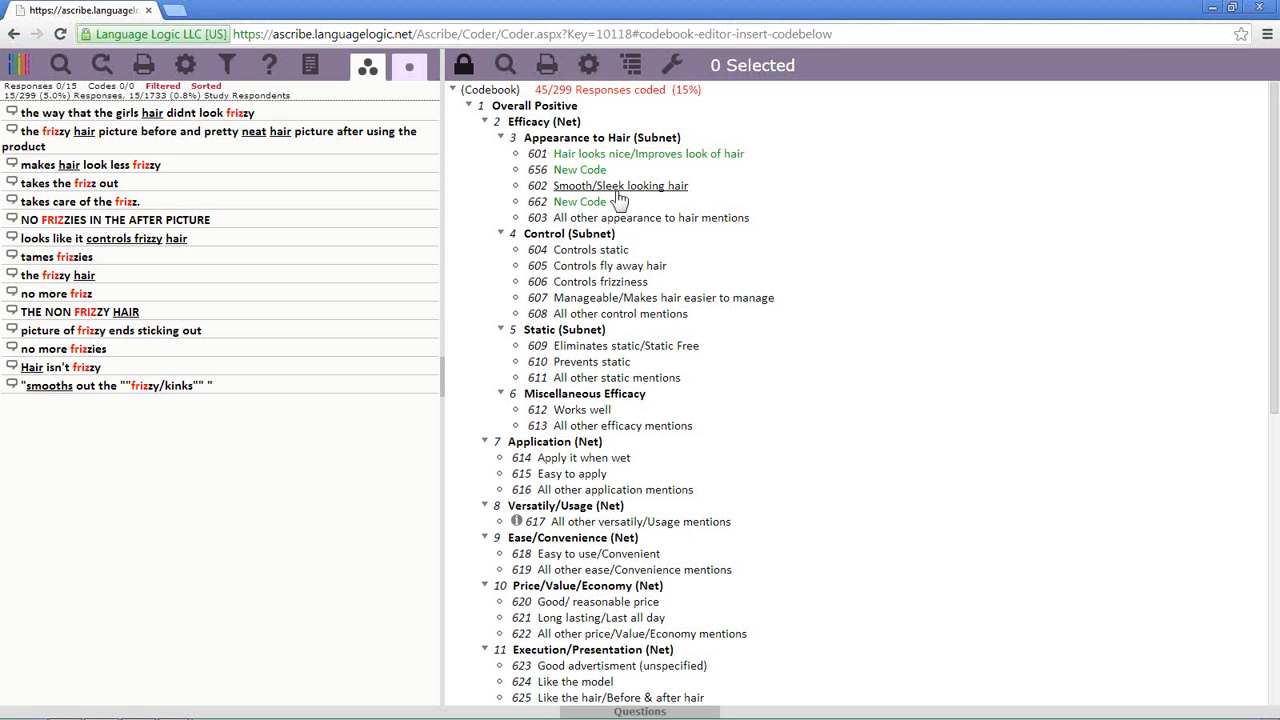
right_click(623, 284)
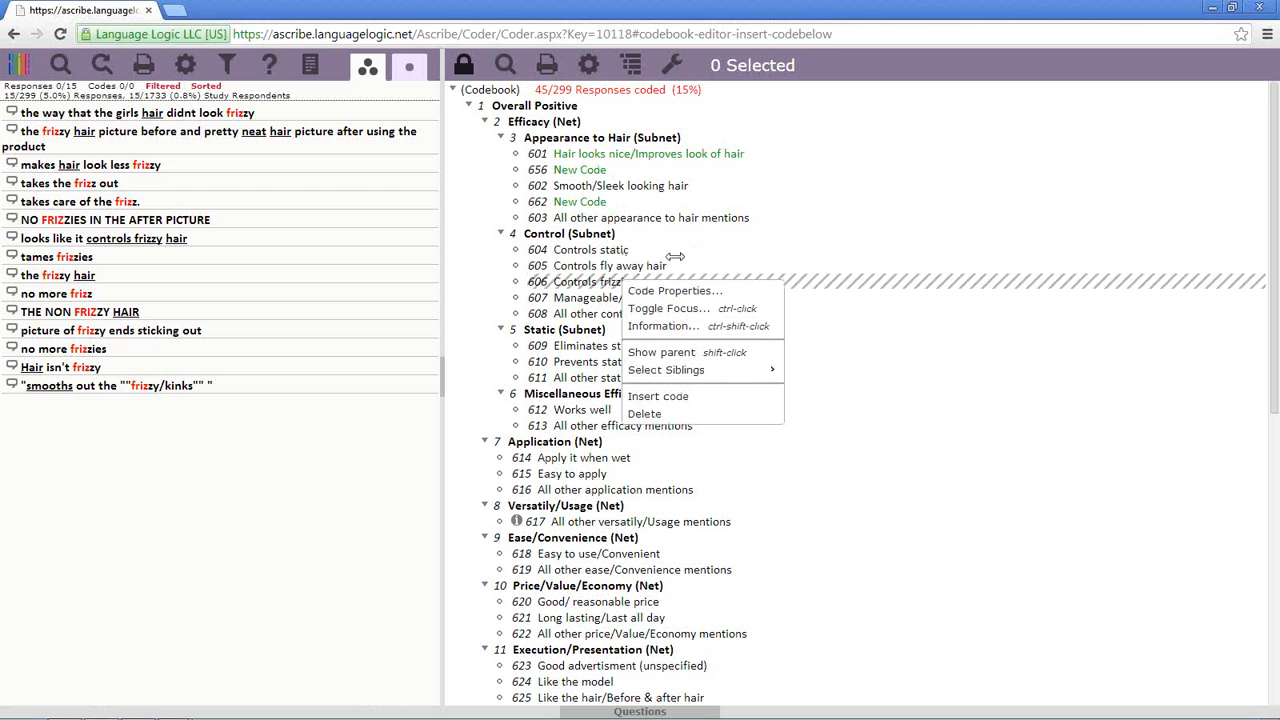
left_click(772, 242)
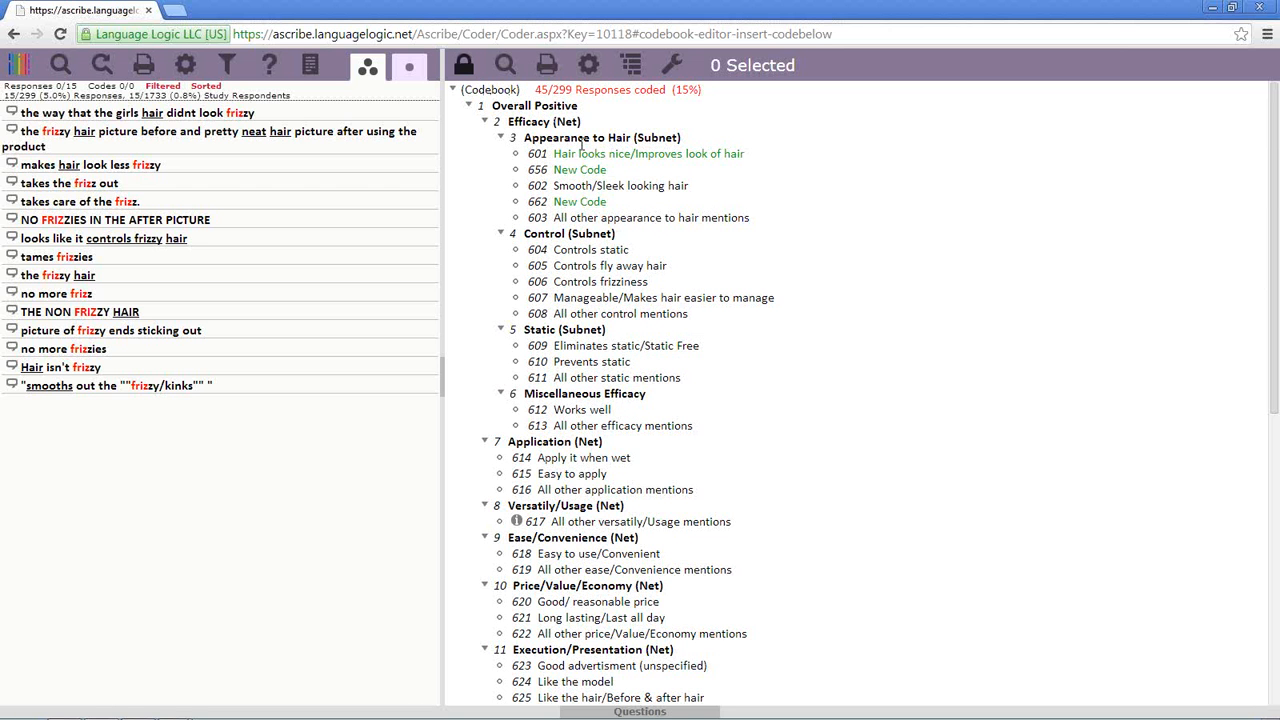
right_click(615, 158)
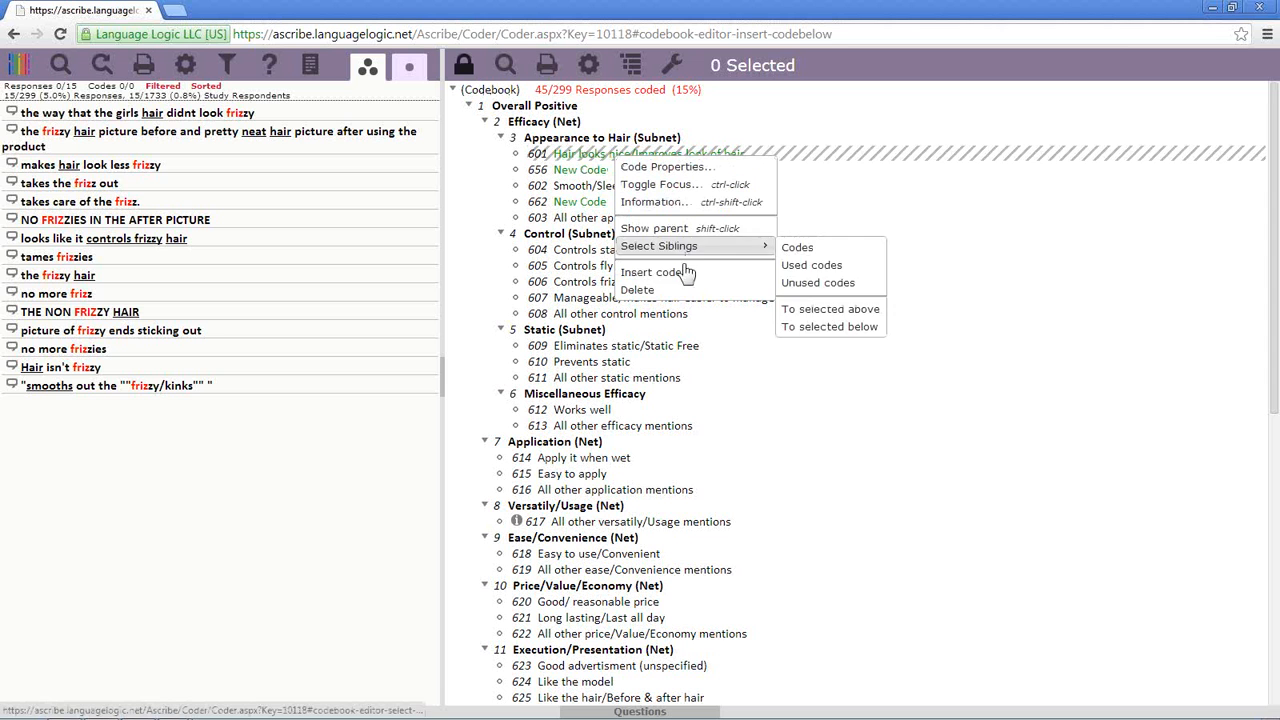
left_click(976, 268)
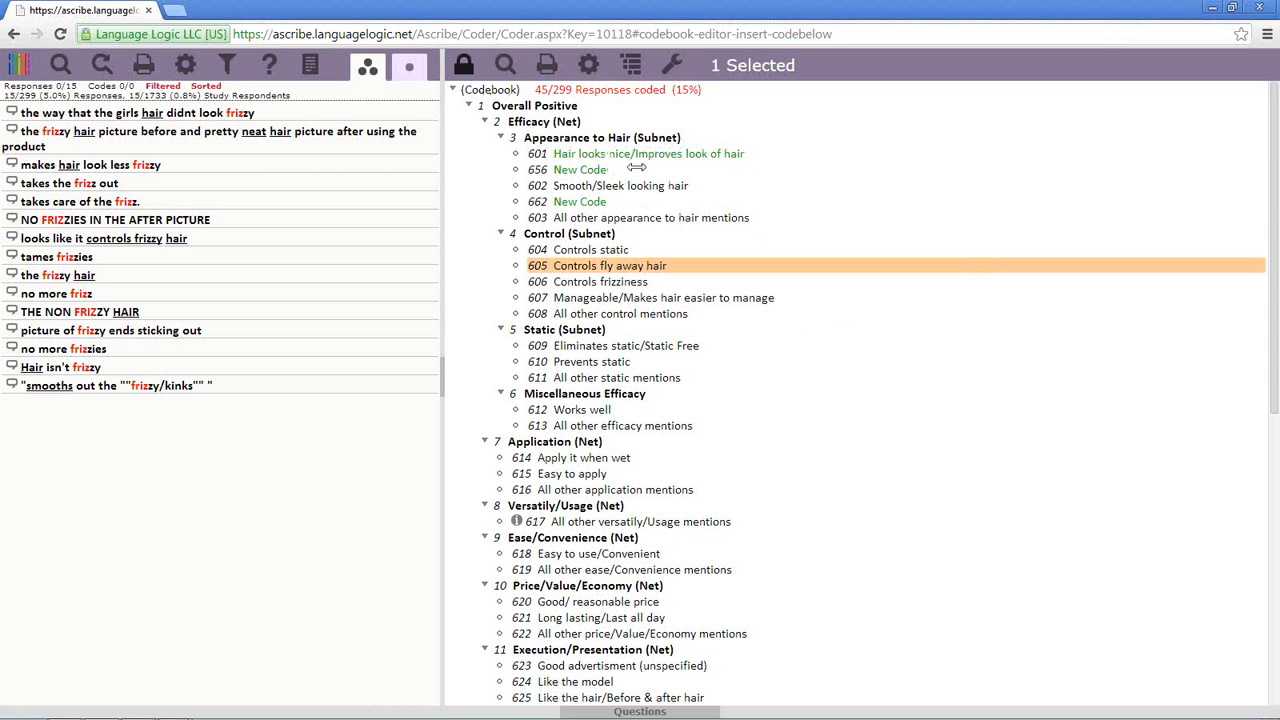
left_click(636, 169, "ctrl")
left_click(686, 266, "ctrl")
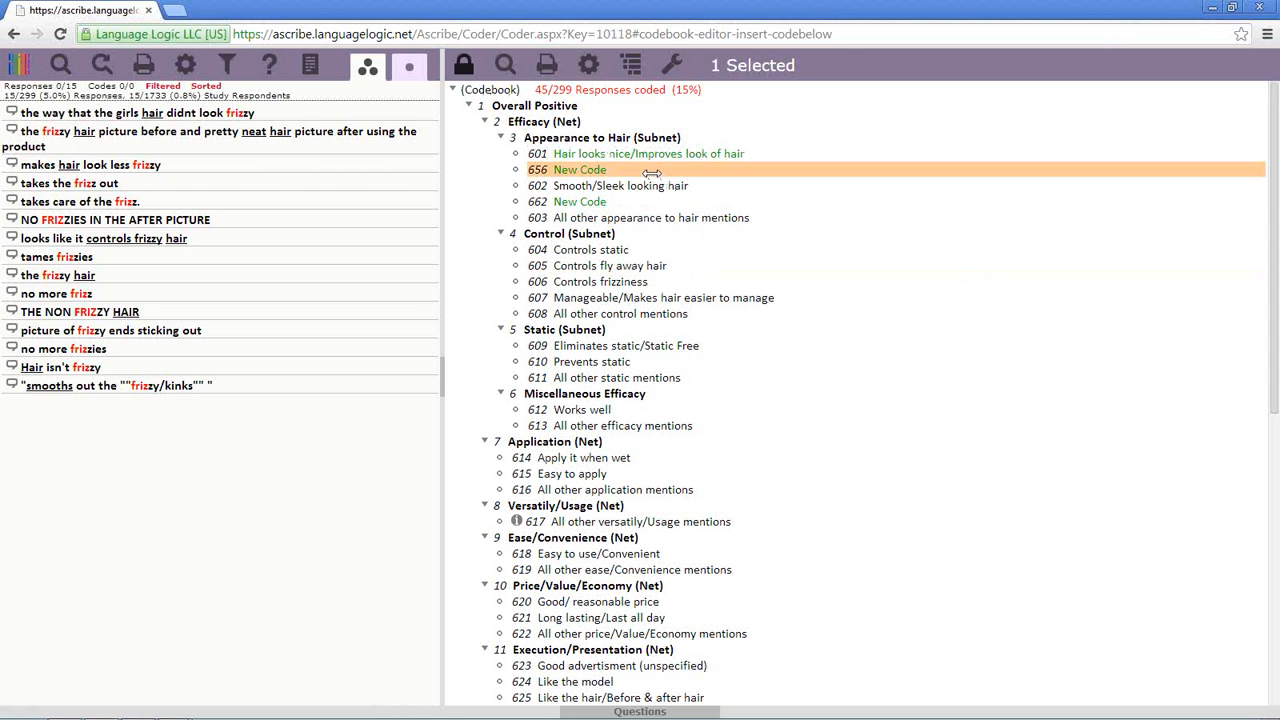
left_click(651, 172, "ctrl")
Delete both New Code entries from the Appearance to Hair subnet.
right_click(612, 170)
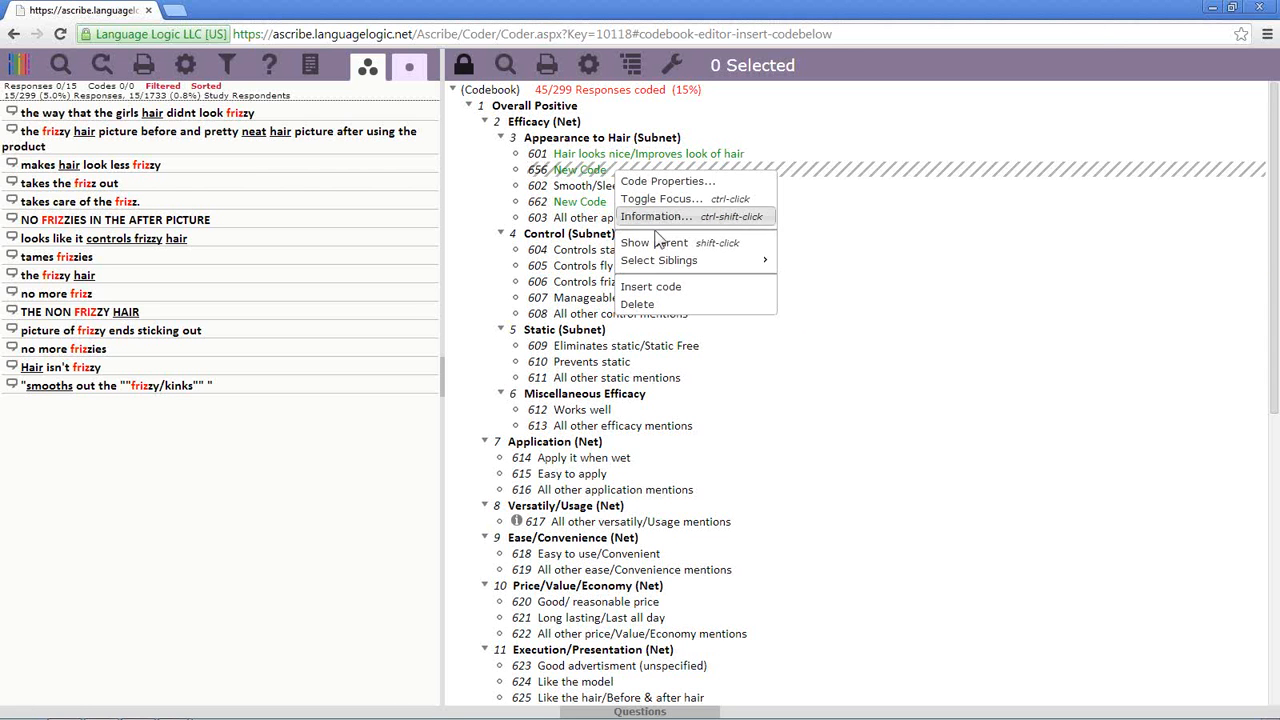
left_click(673, 303)
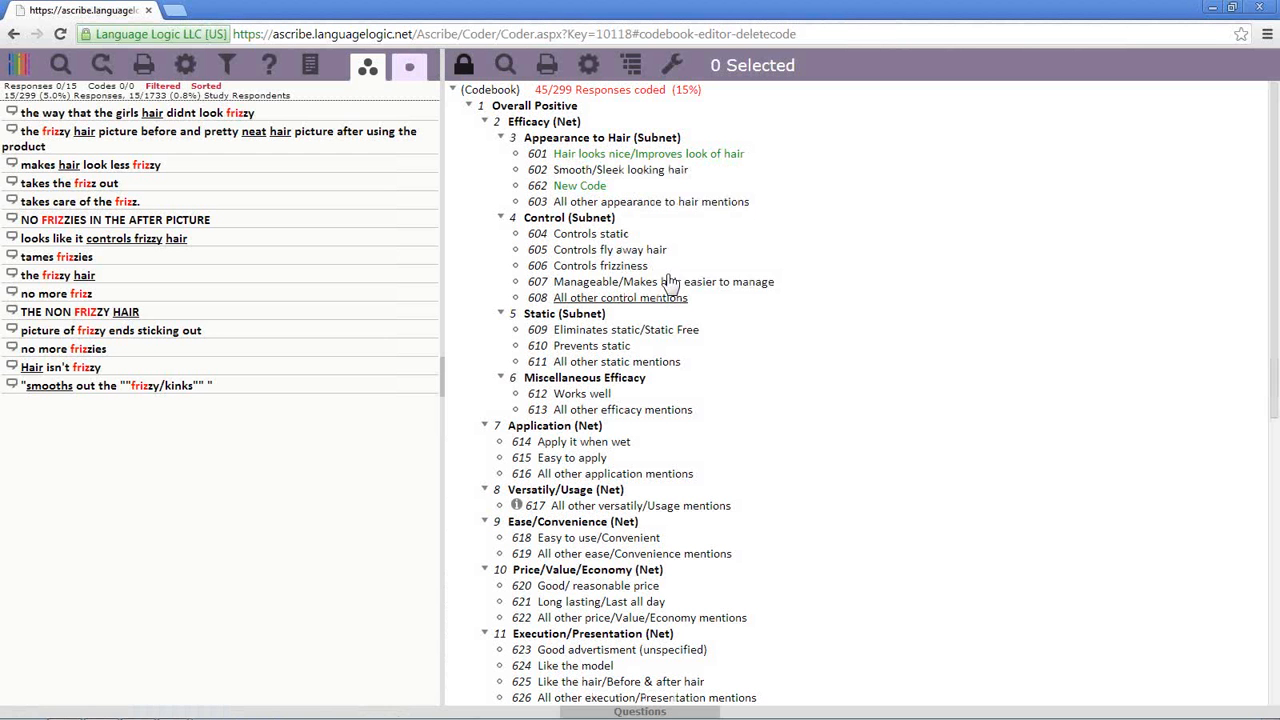
right_click(640, 188)
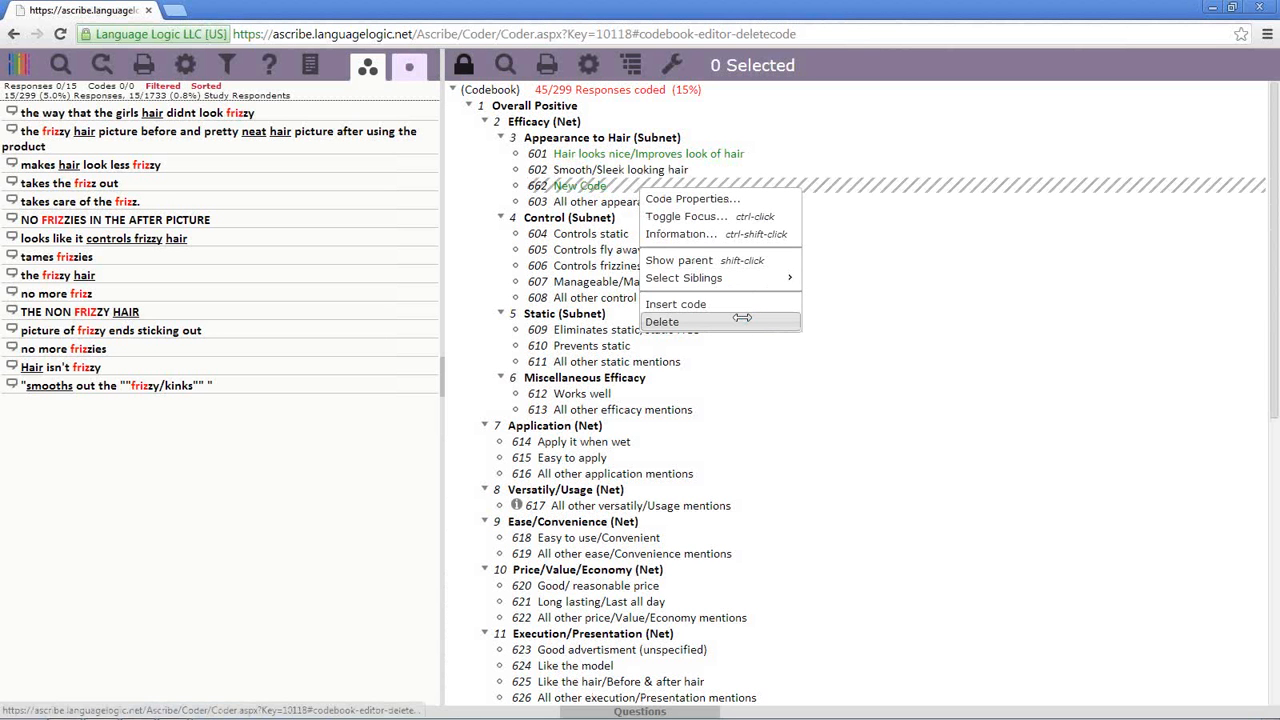
left_click(742, 317)
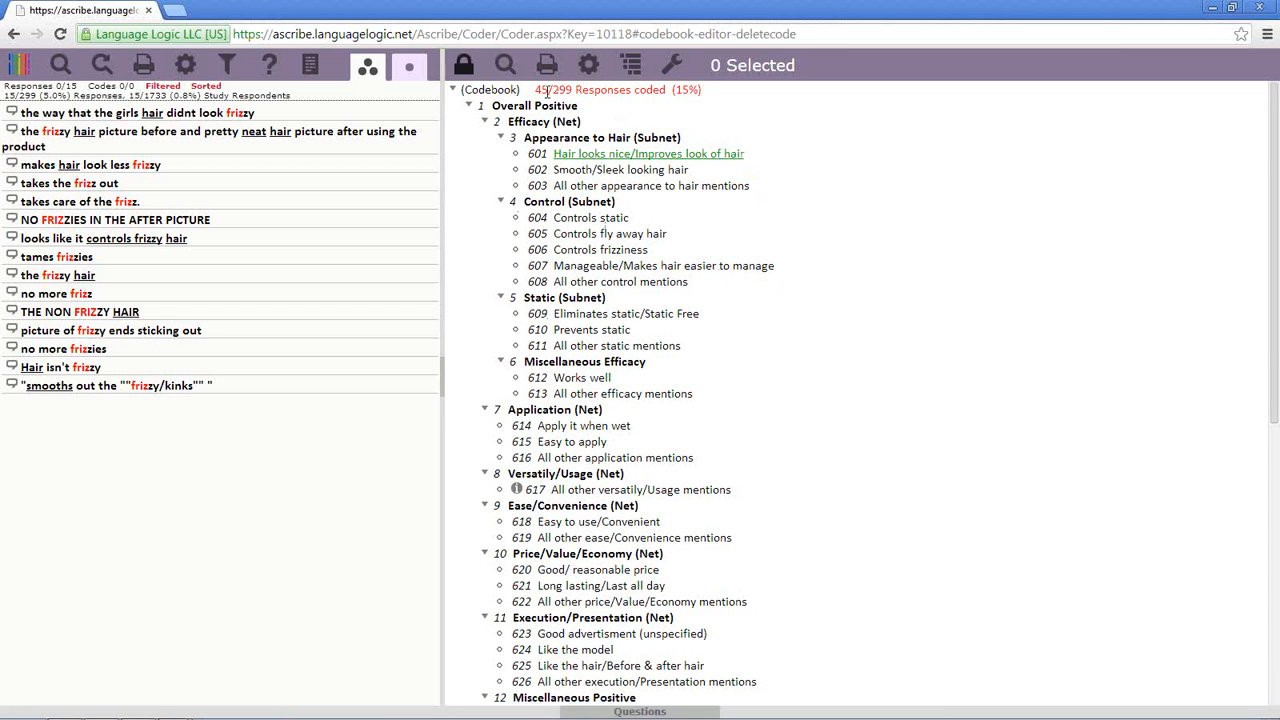
Put the focus on the Hair looks nice/Improves look of hair code and move it up and down through the codebook.
right_click(755, 158)
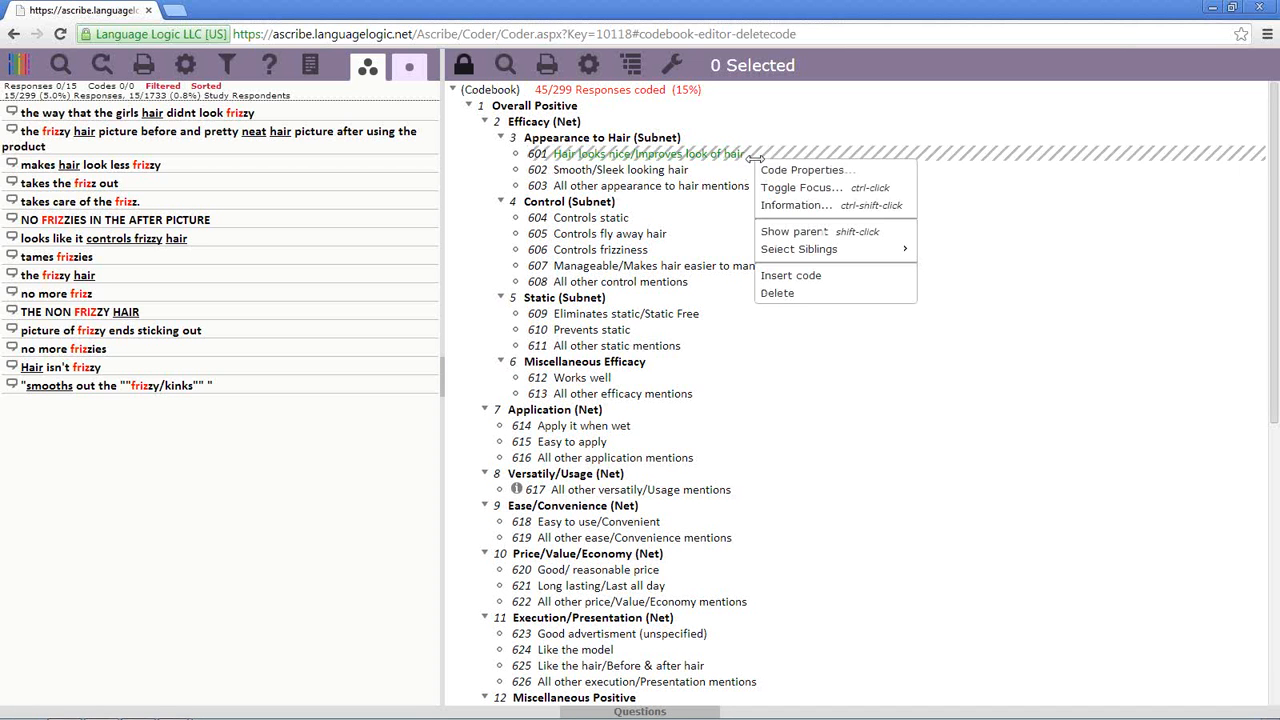
left_click(803, 189)
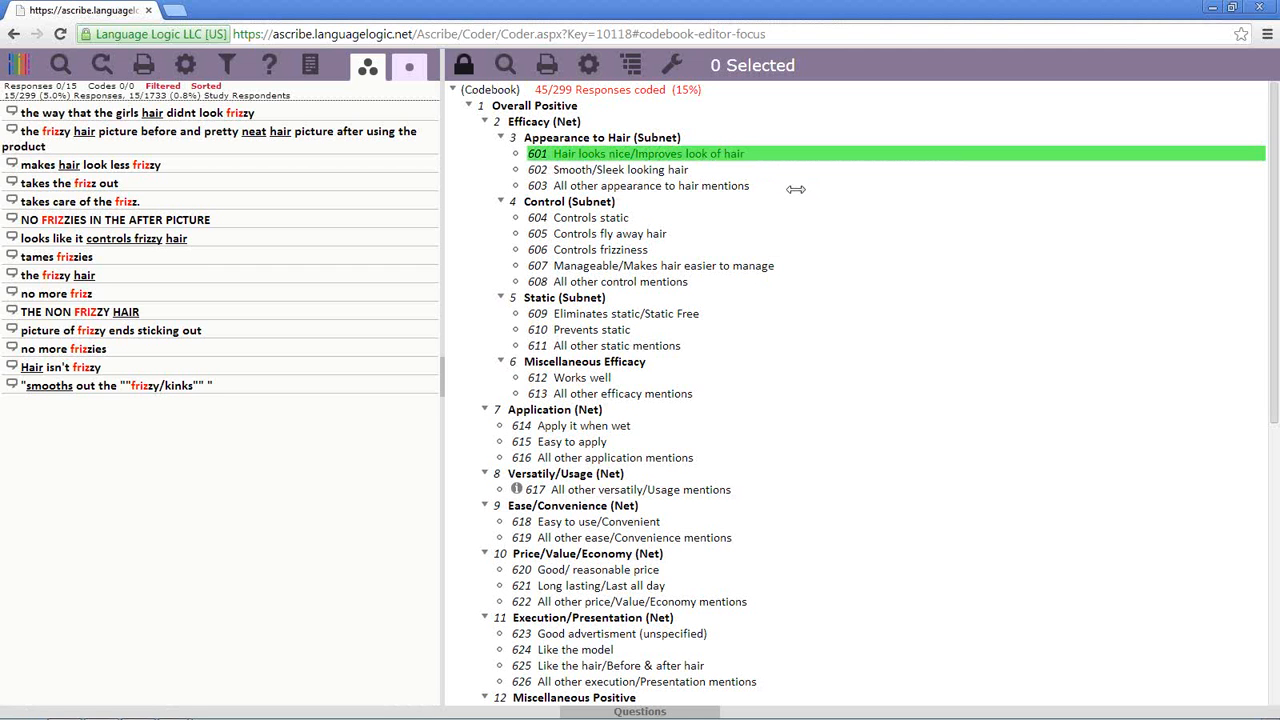
key("Down")
key("Down")
key("Down")
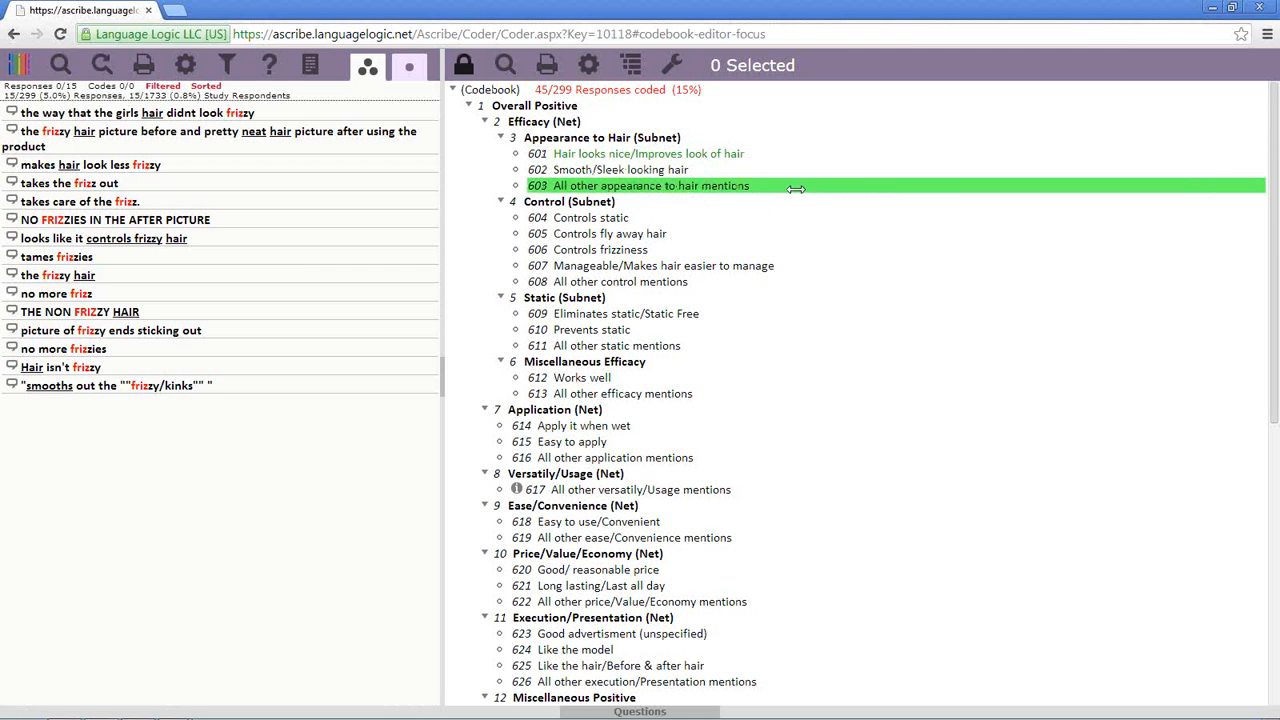
key("Up")
key("Up")
key("Up")
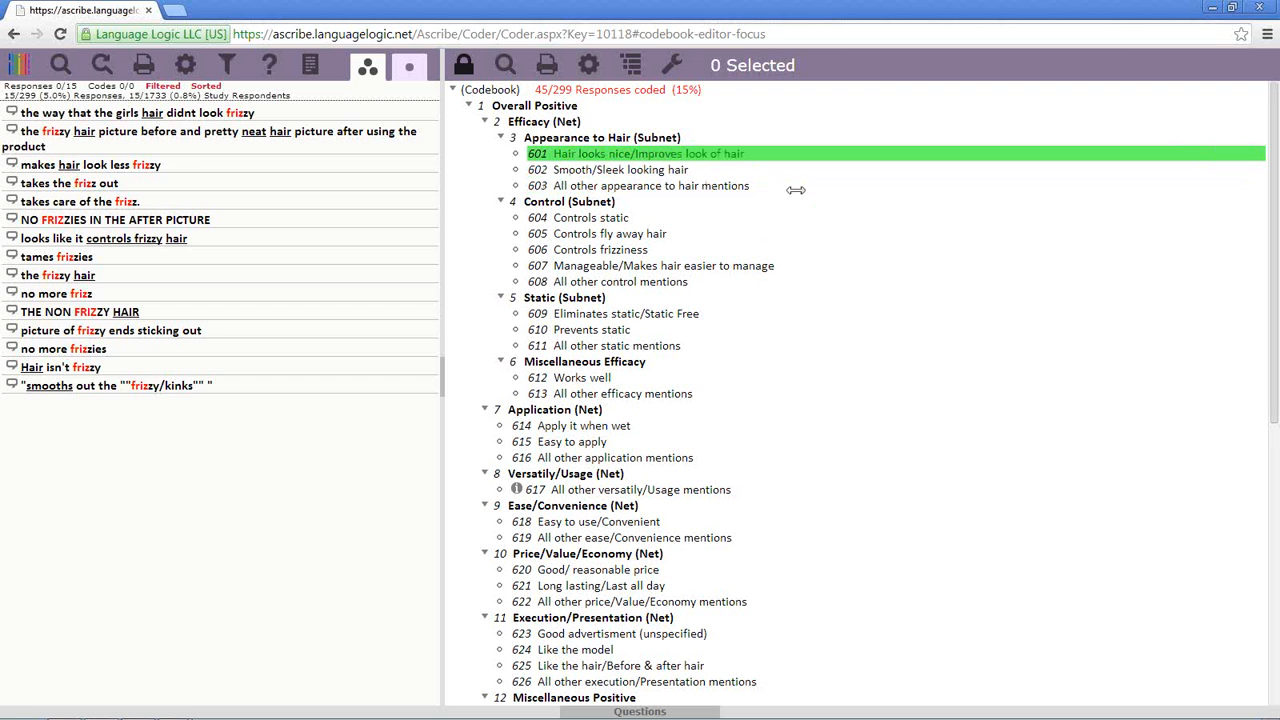
key("Down")
key("Down")
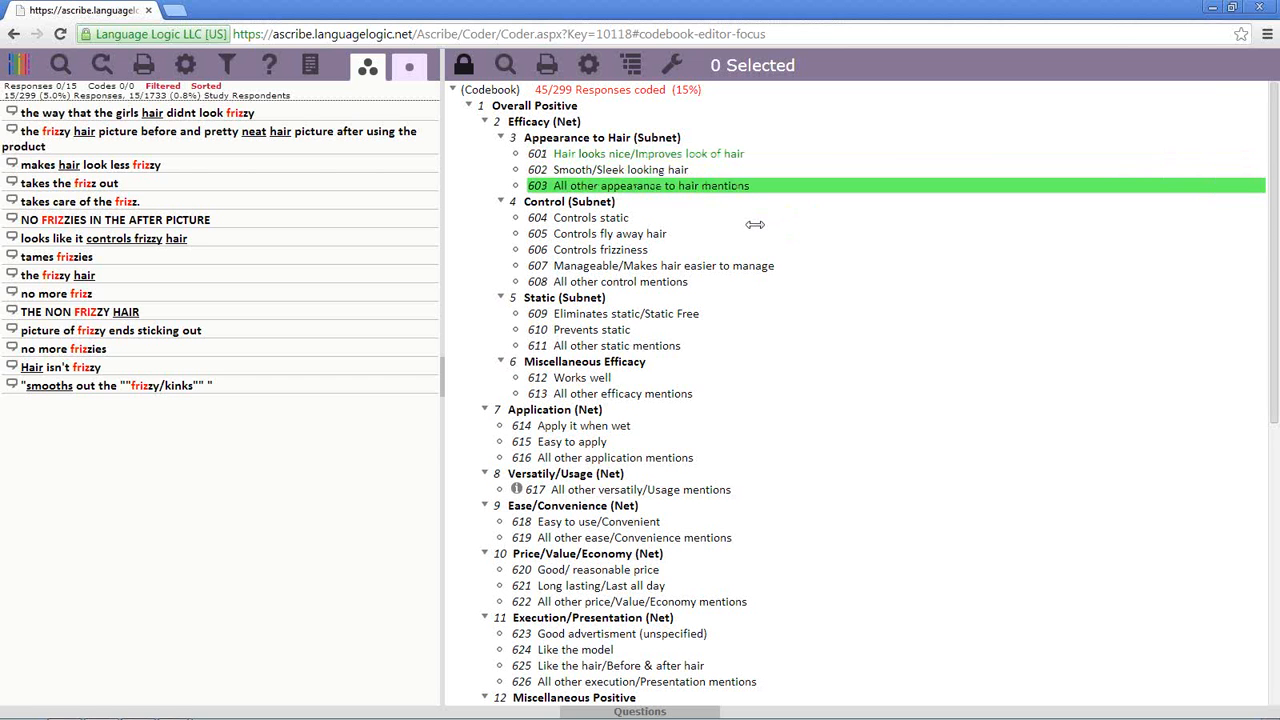
key("Down")
key("Down")
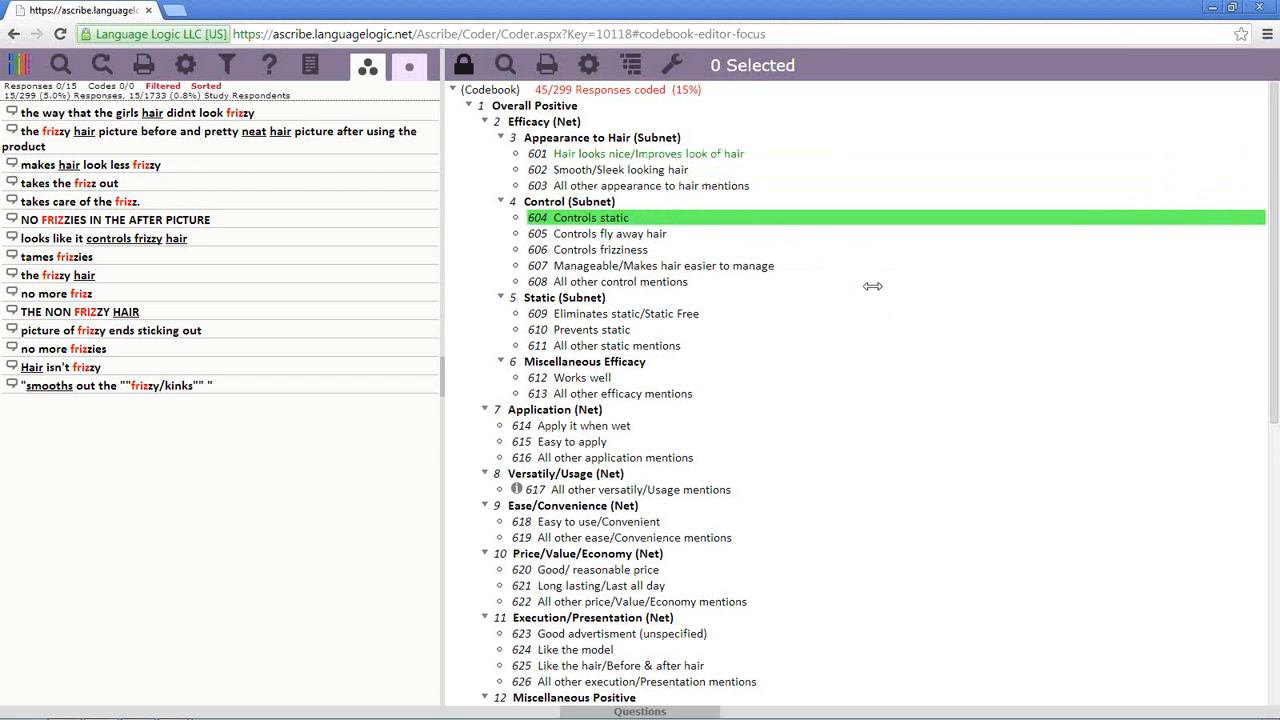
key("Up")
key("Up")
key("Up")
key("Up")
key("Up")
key("Up")
key("Up")
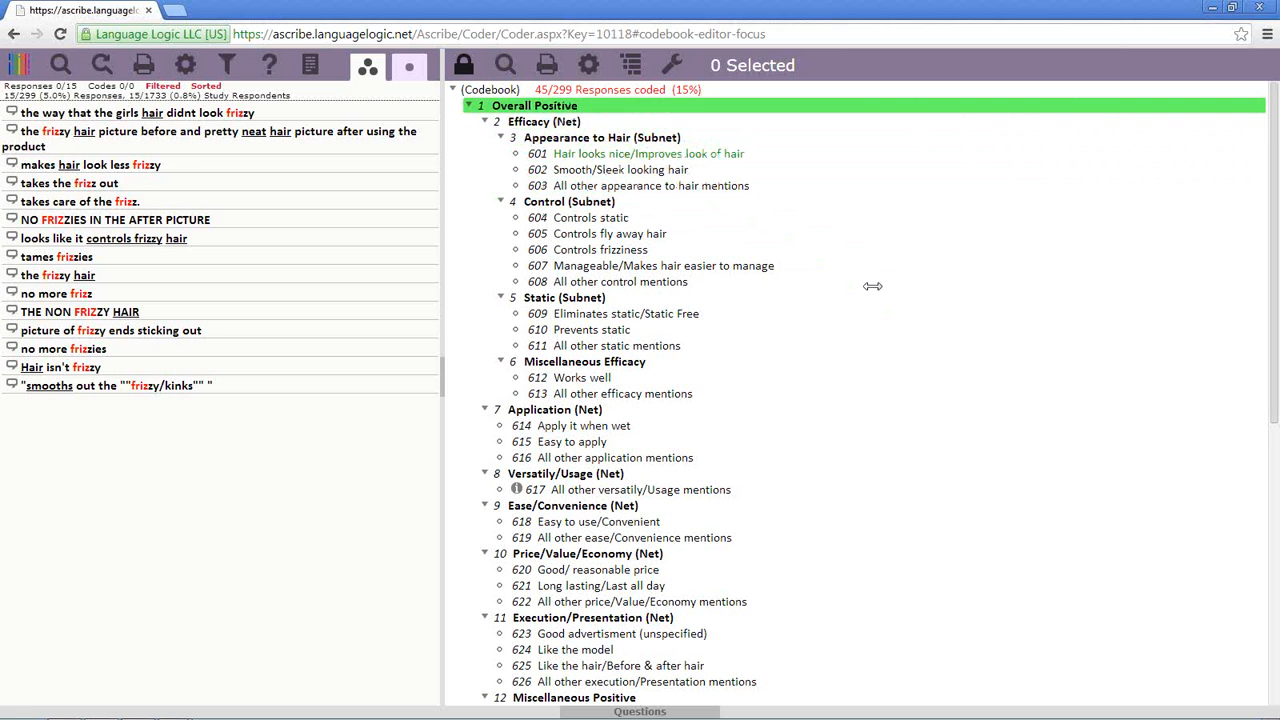
key("Down")
key("Down")
key("Down")
key("Down")
key("Down")
key("Down")
key("Down")
key("Down")
key("Down")
key("Down")
key("Down")
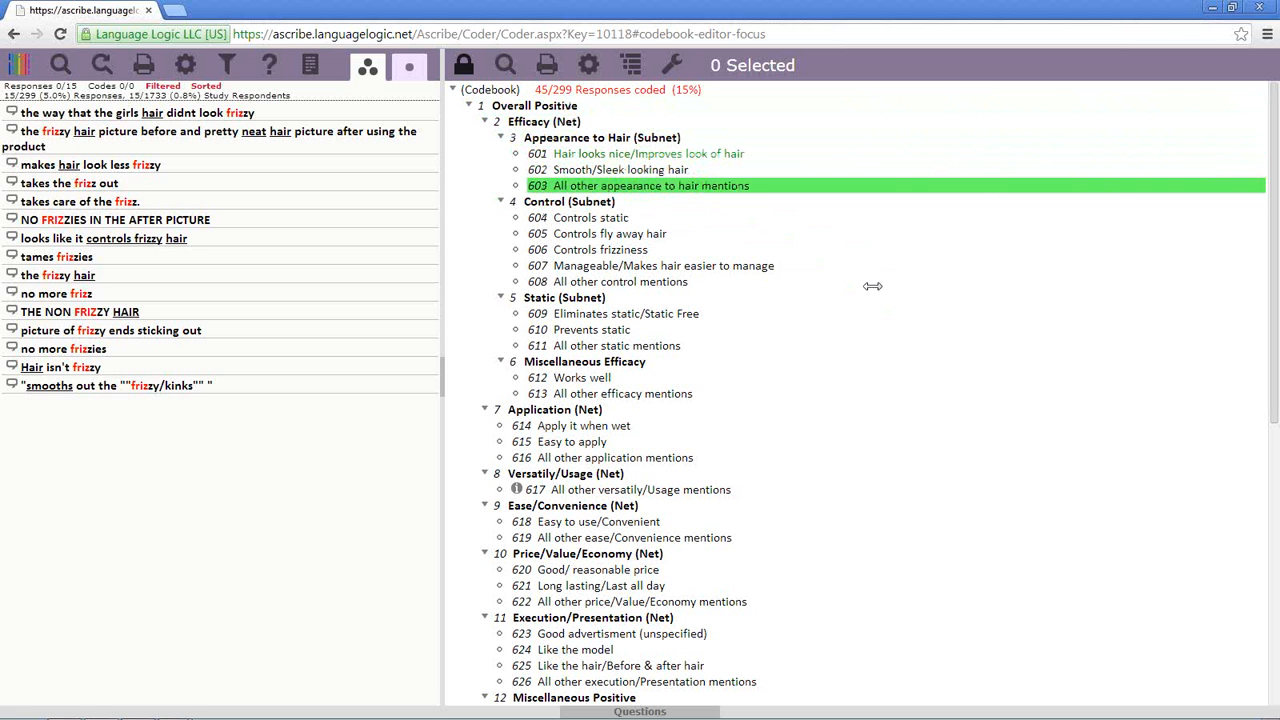
key("Down")
key("Down")
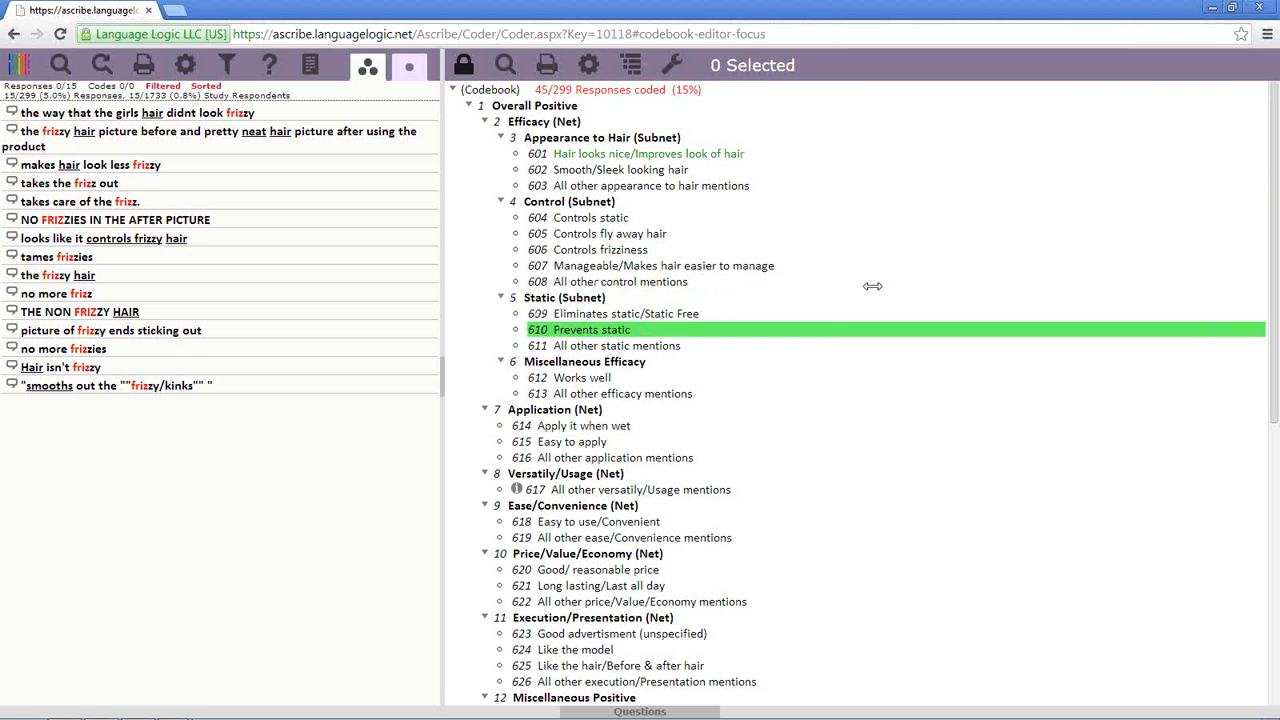
Move the focus to Controls frizziness, view its code properties, and close them without changes.
key("Down")
key("Down")
key("Up")
key("Up")
key("Up")
key("Up")
key("Up")
key("Up")
key("Up")
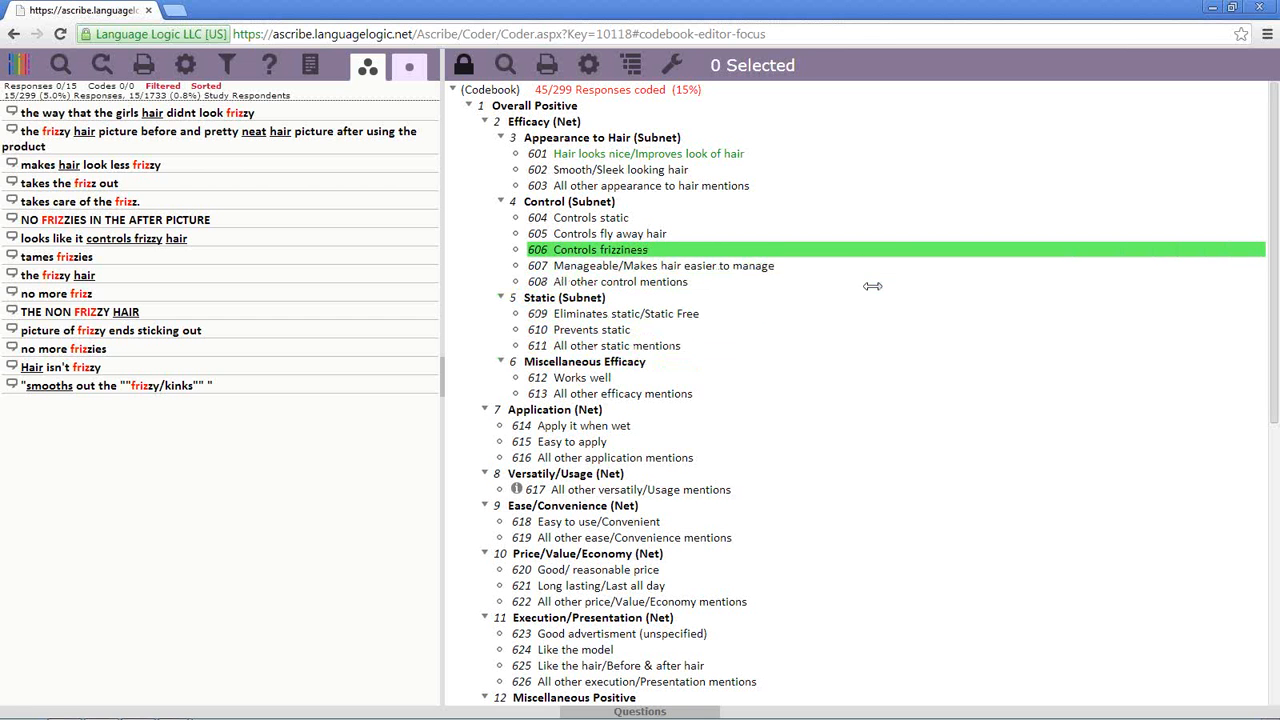
key("Return")
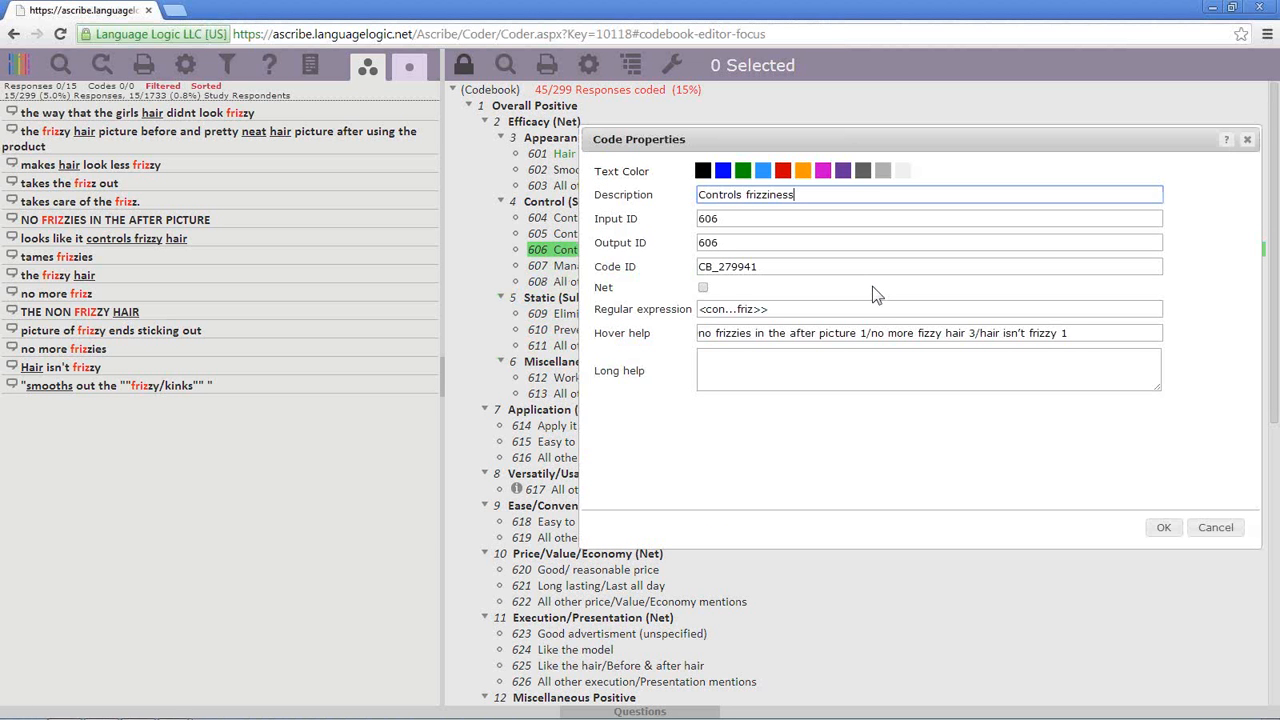
key("Escape")
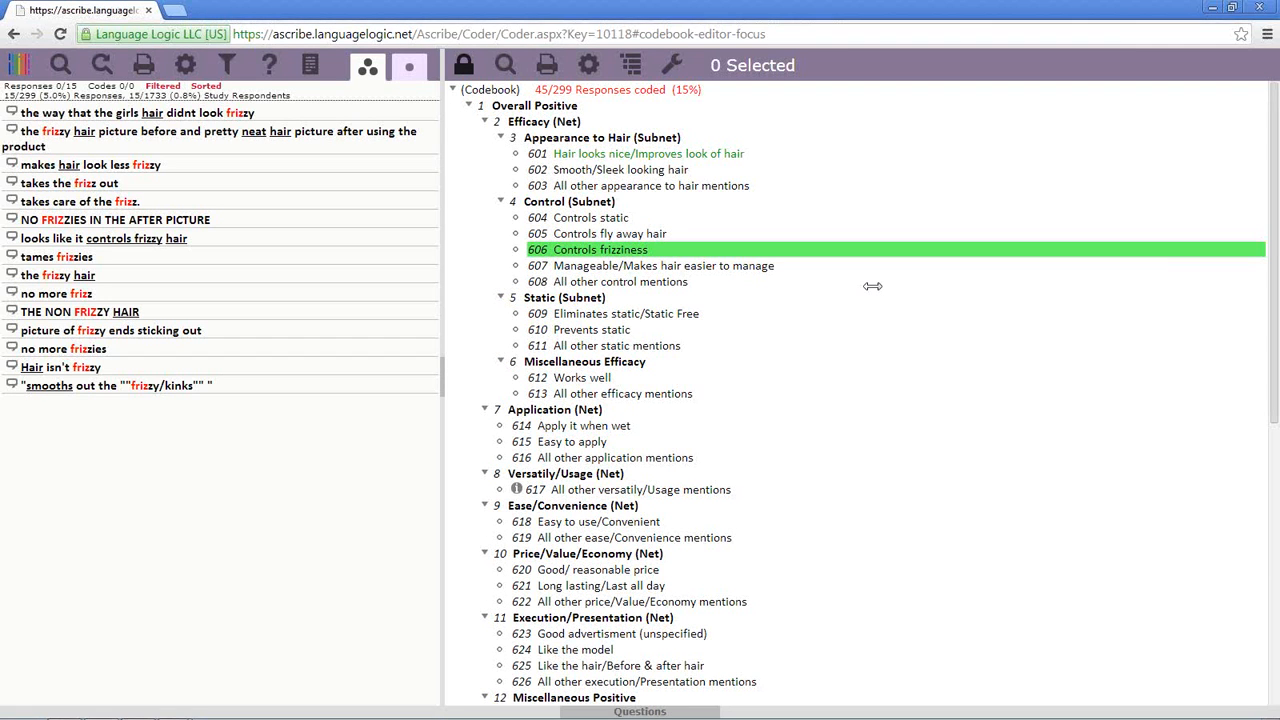
Insert a code described as "New Code" below the focused Controls frizziness code.
key("Return")
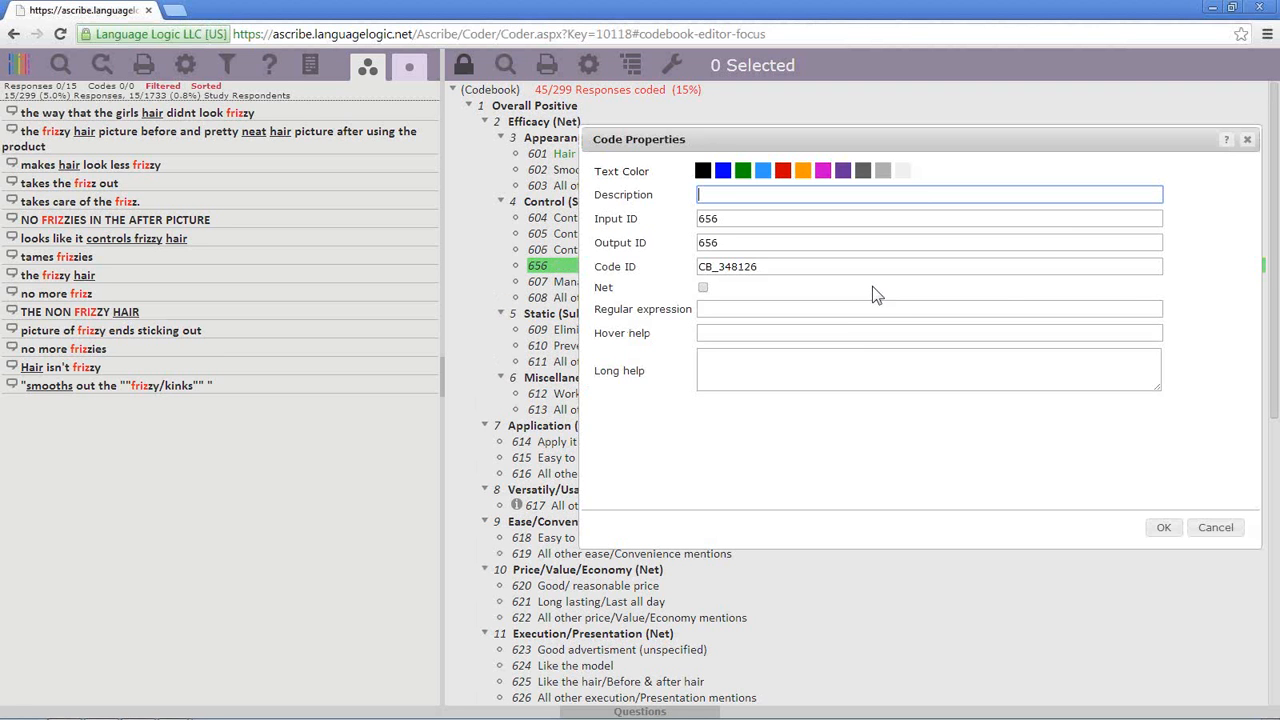
type("New Ccode")
key("Tab")
key("Tab")
key("Tab")
key("Tab")
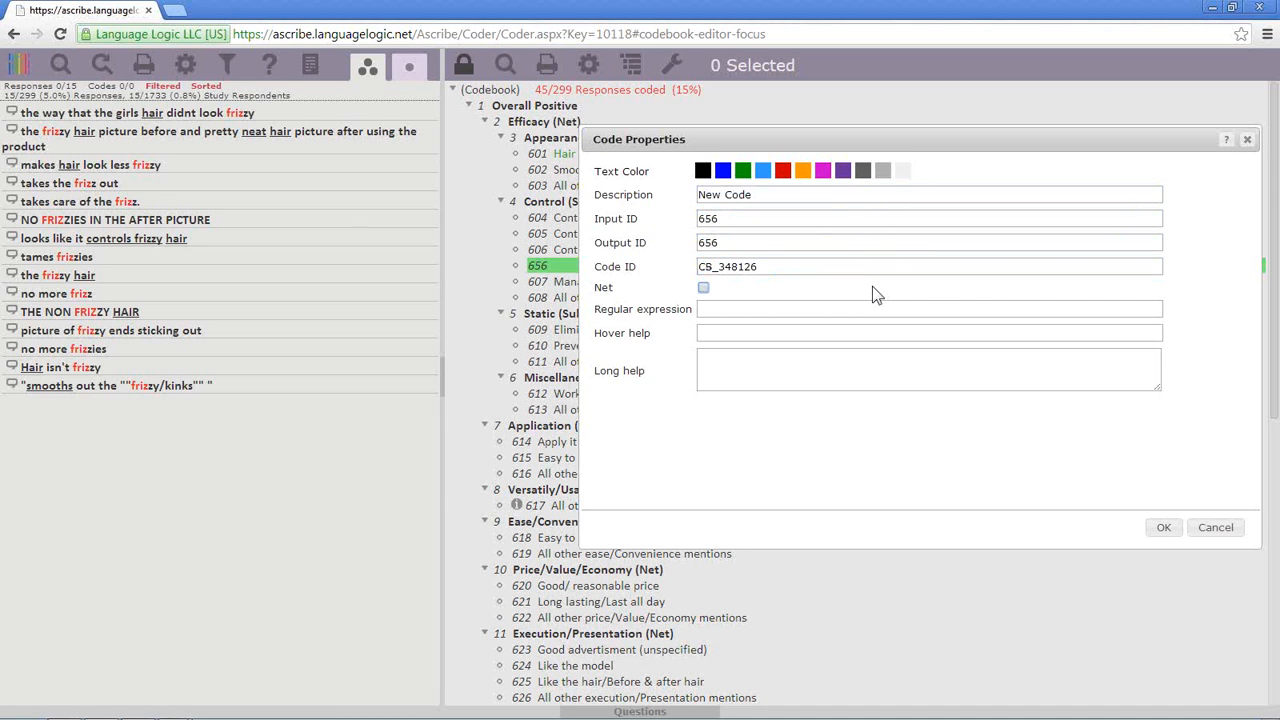
key("Return")
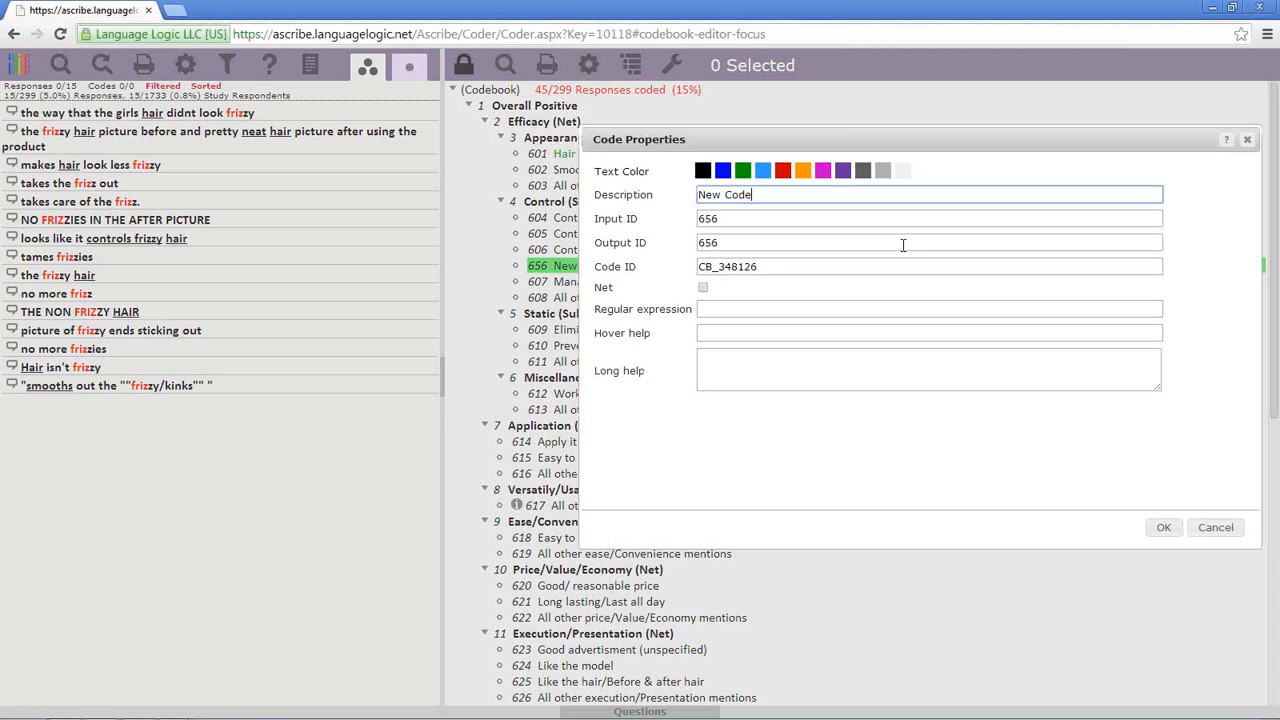
Go through the fields in the properties of New Code and close the dialog without changes.
key("Tab")
key("Tab")
key("Tab")
key("Tab")
key("Tab")
key("Tab")
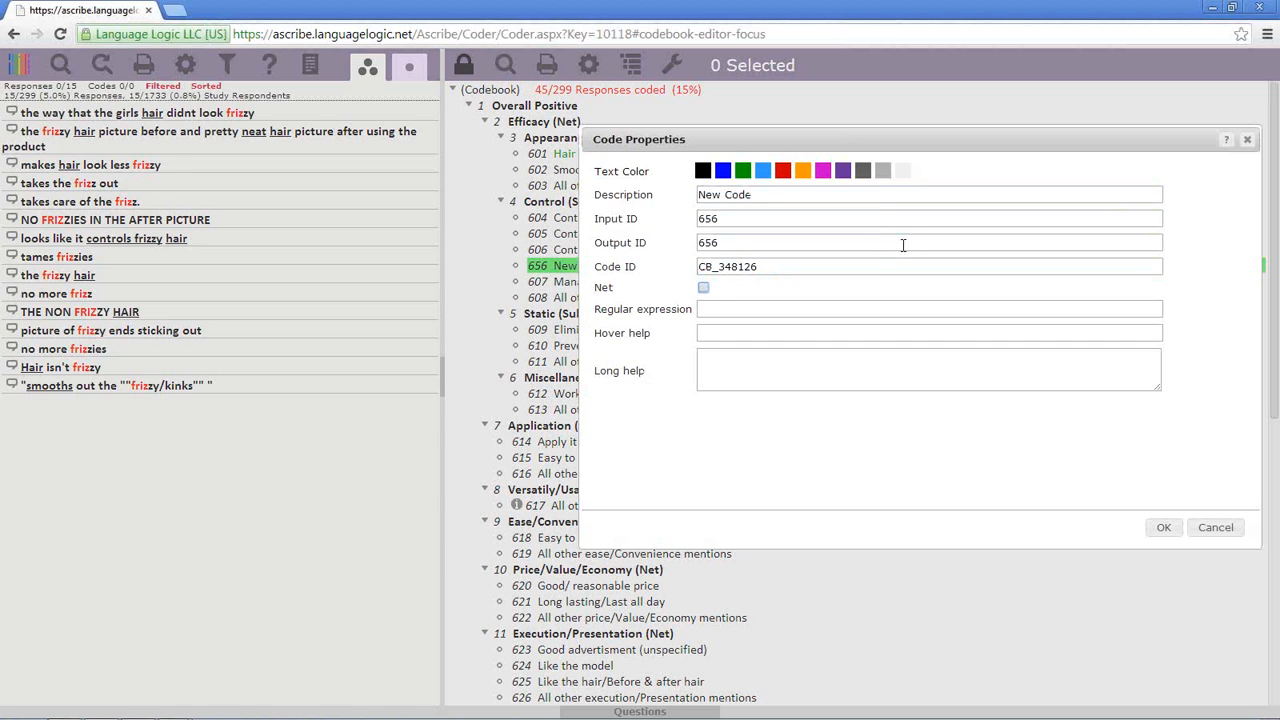
key("Tab")
key("Tab")
key("Tab")
key("Tab")
key("Tab")
key("Tab")
key("Tab")
key("Tab")
key("Tab")
key("Tab")
key("Tab")
key("Tab")
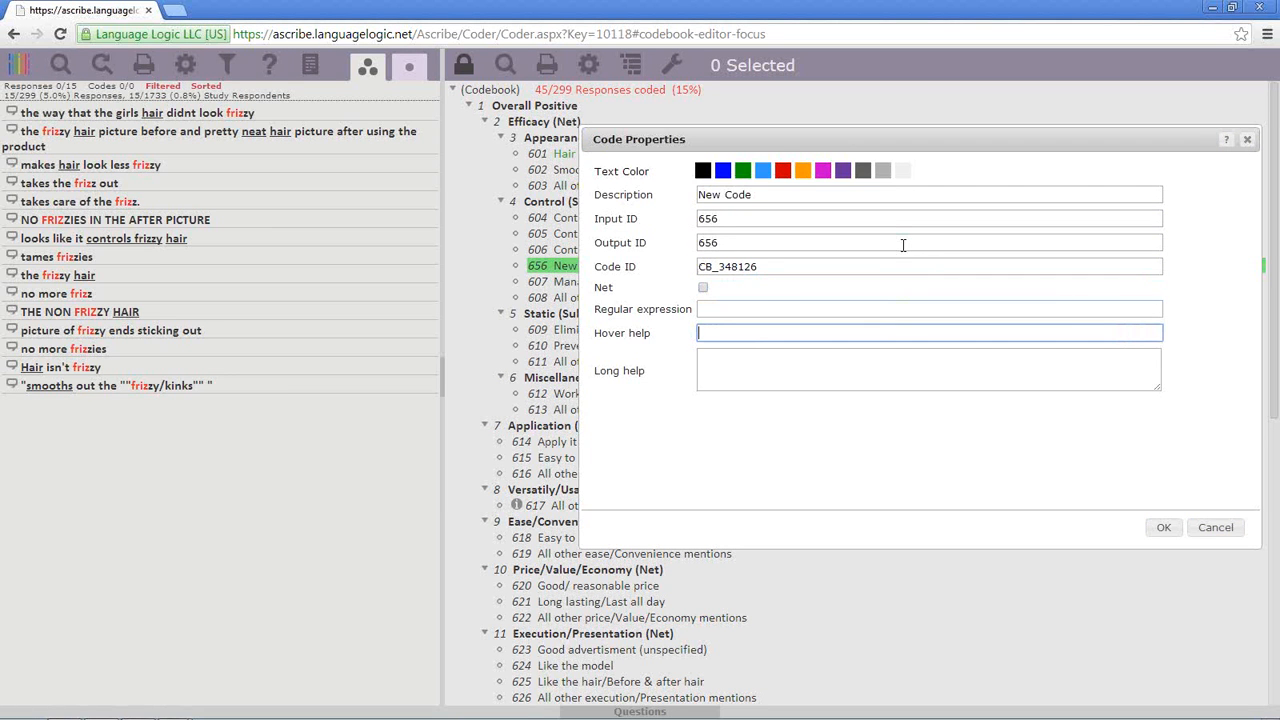
key("Escape")
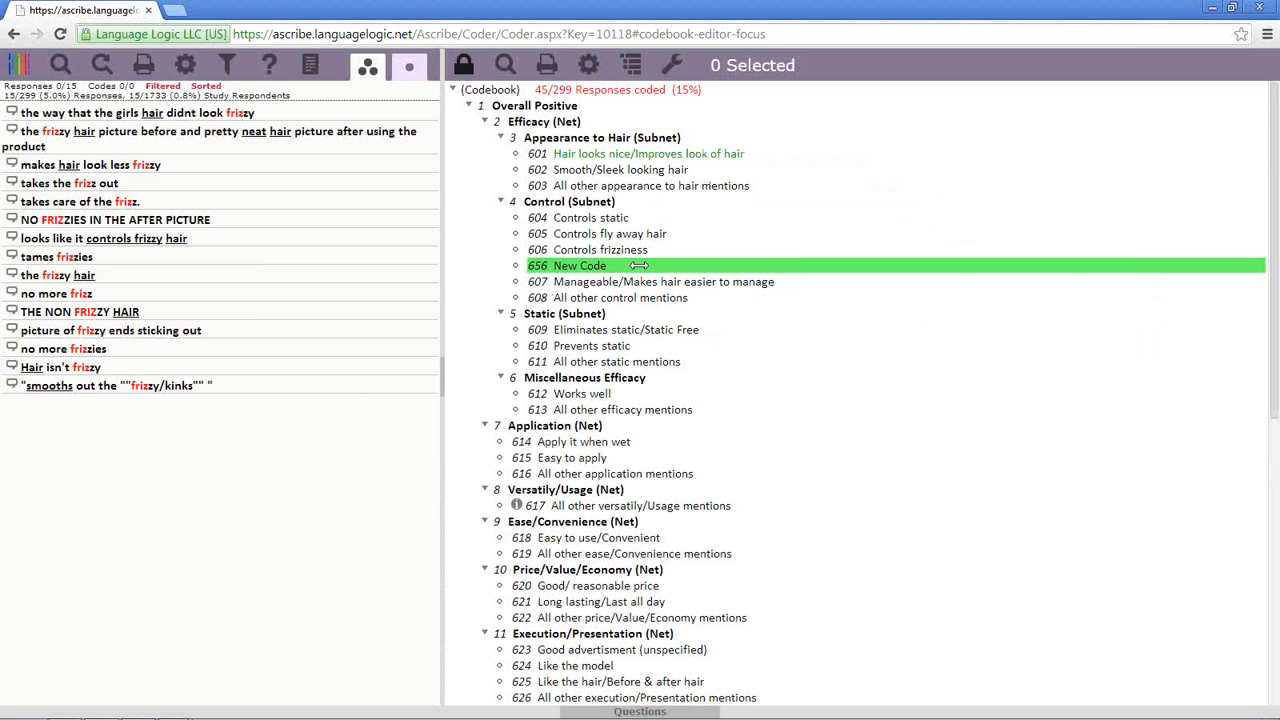
Turn off the focus on New Code in the Control subnet.
right_click(638, 265)
left_click(682, 293)
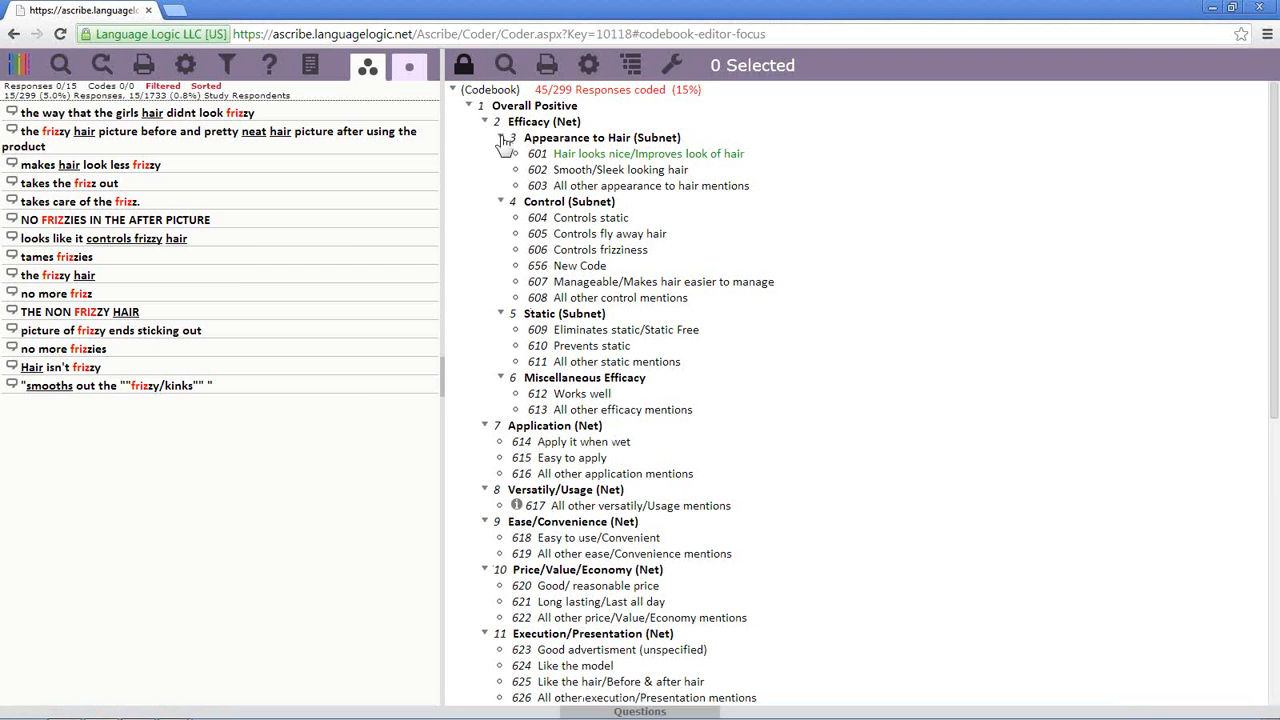
Collapse the codebook search window to its compact form, search the codebook for "other", and close the search.
left_click(505, 68)
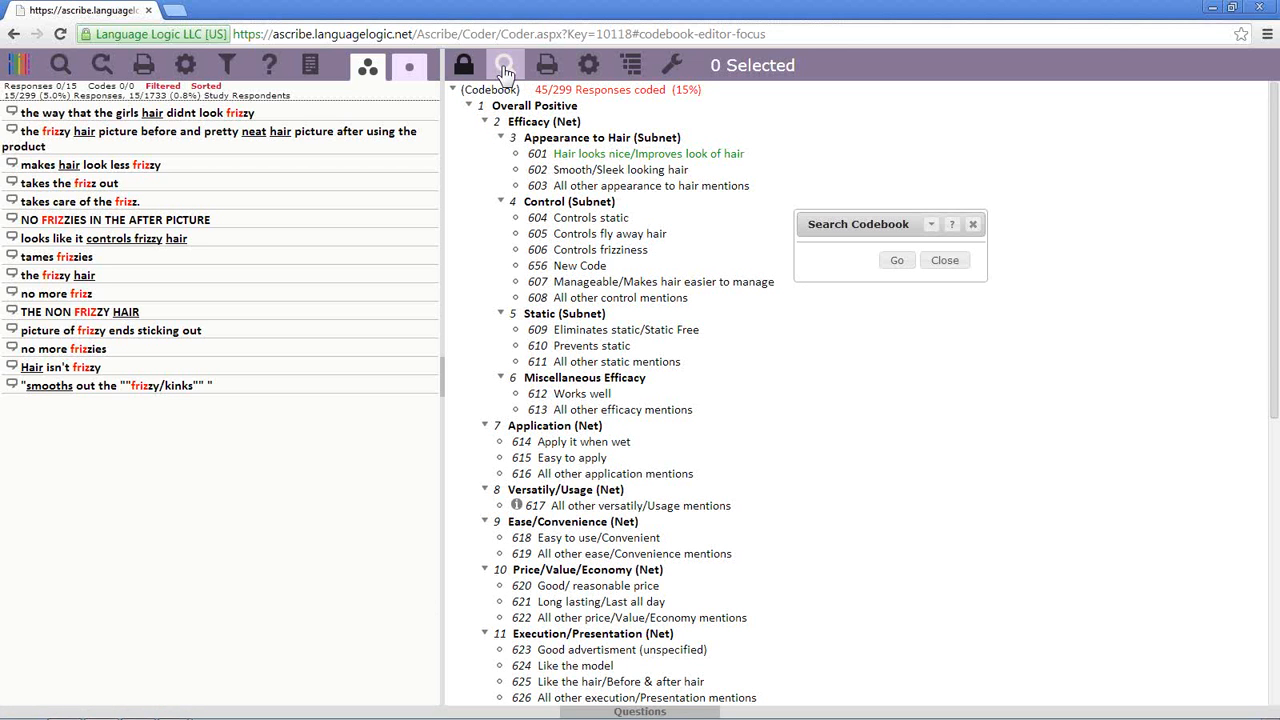
left_click(931, 225)
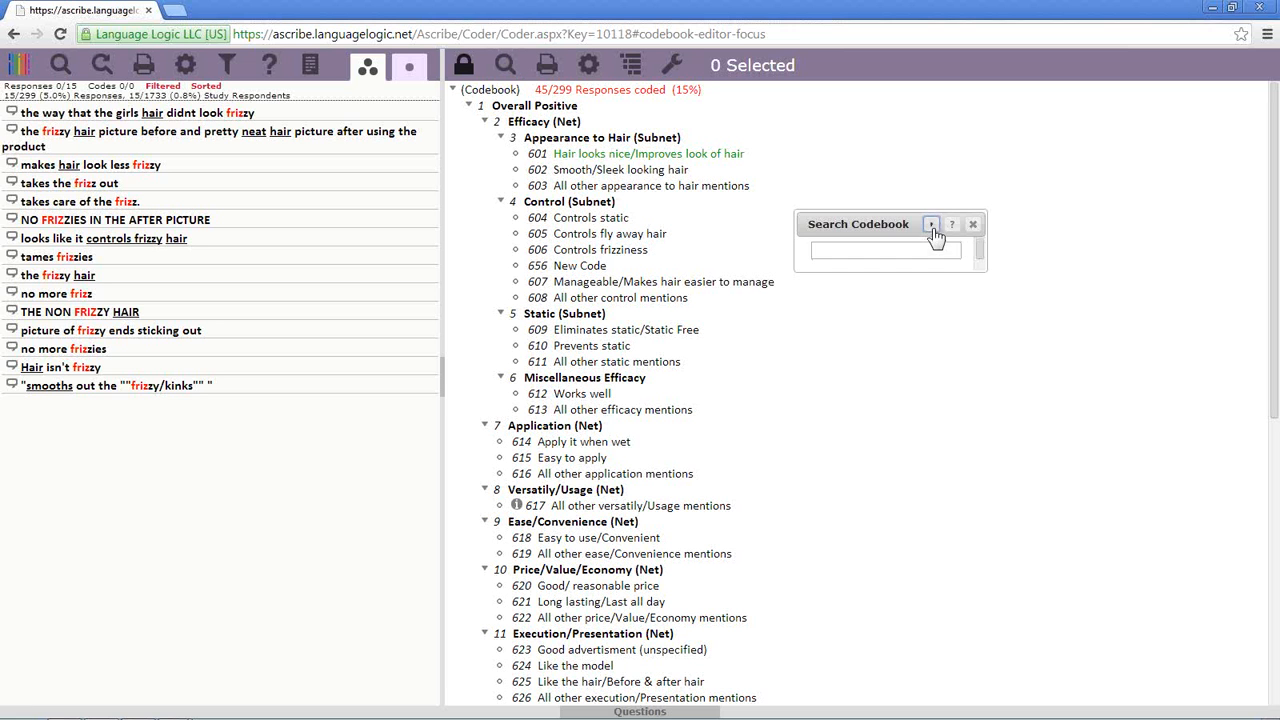
left_click_drag(892, 223, 856, 100)
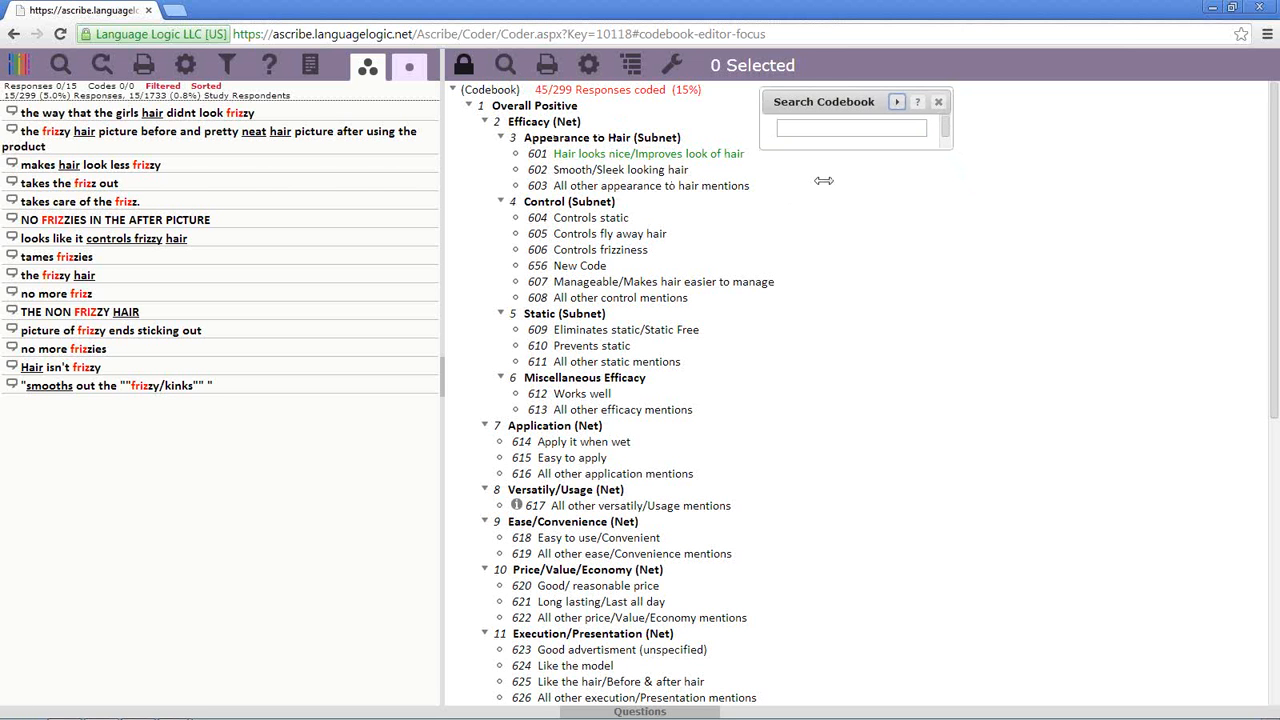
left_click(821, 127)
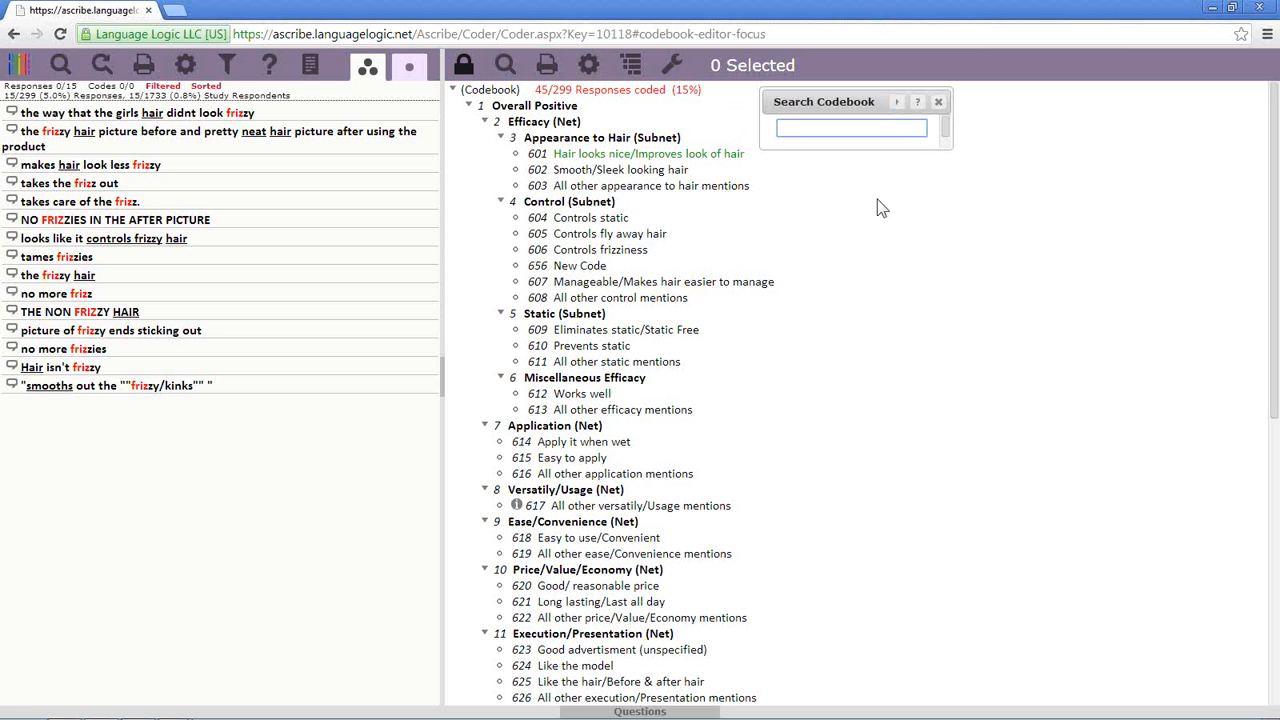
type("other")
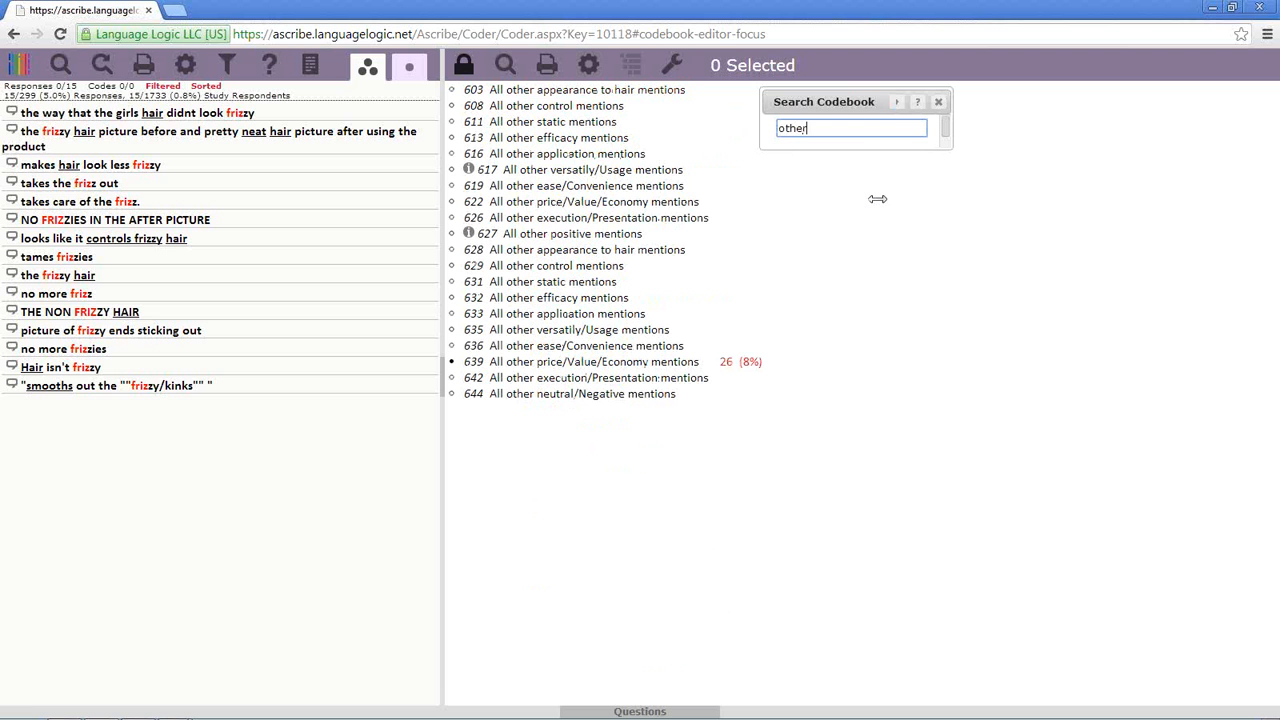
left_click(938, 102)
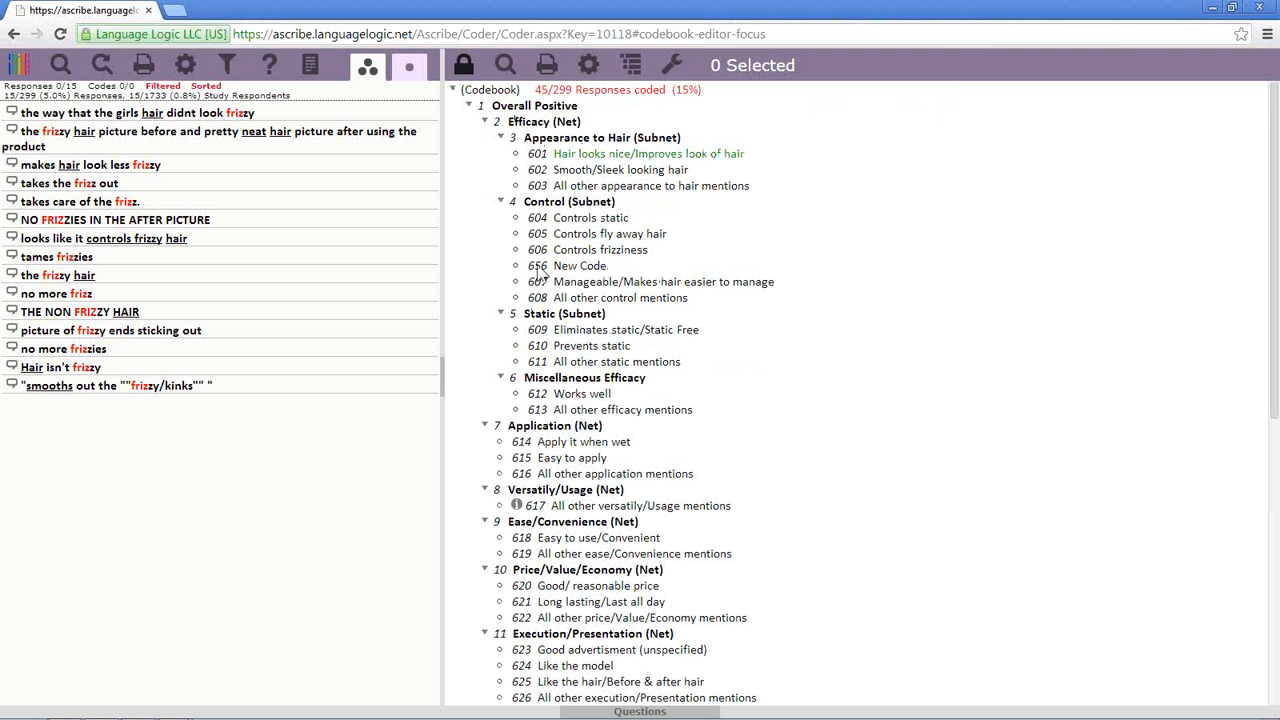
Reopen the codebook search, rerun the saved term "other", and close it to return to the full codebook.
left_click(505, 68)
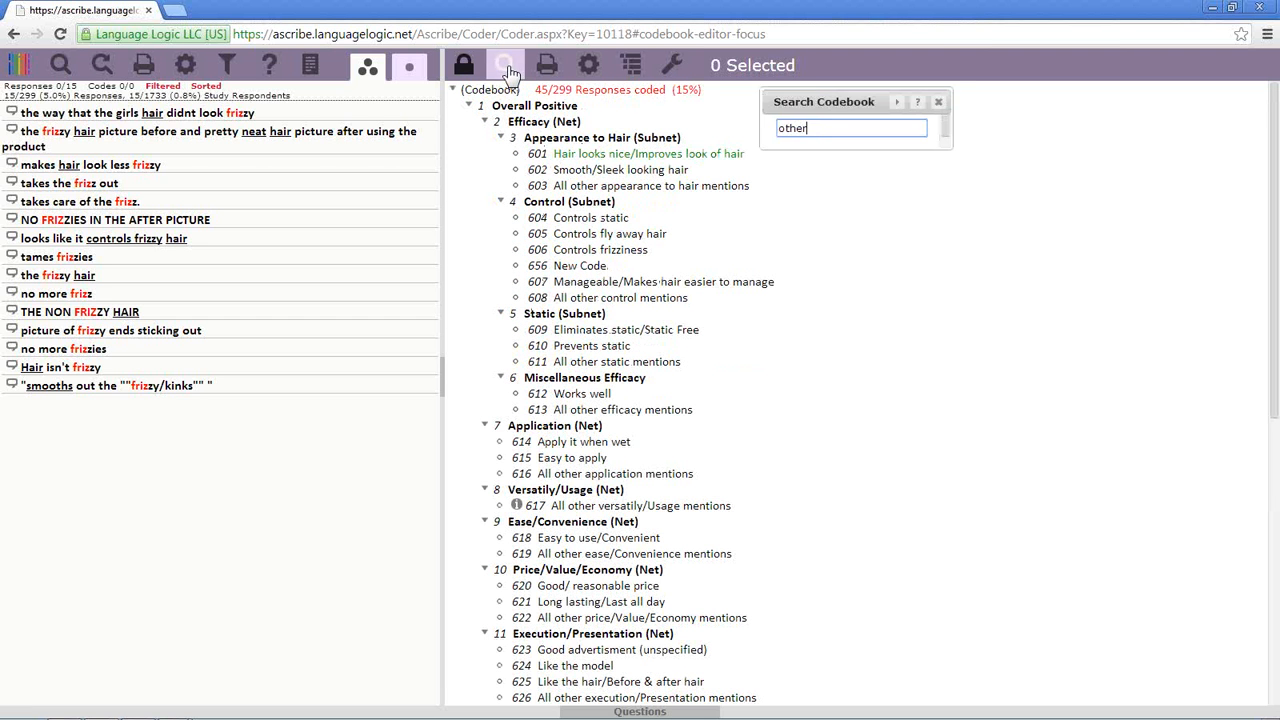
left_click(939, 103)
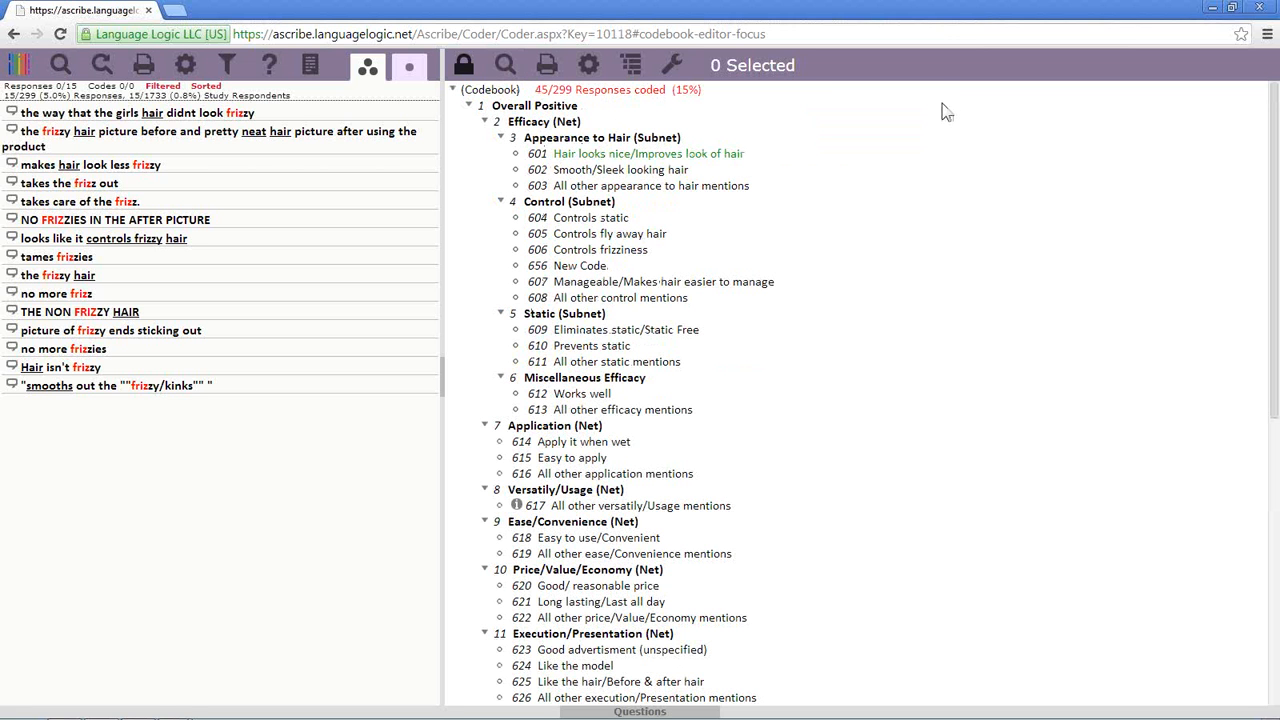
left_click(512, 75)
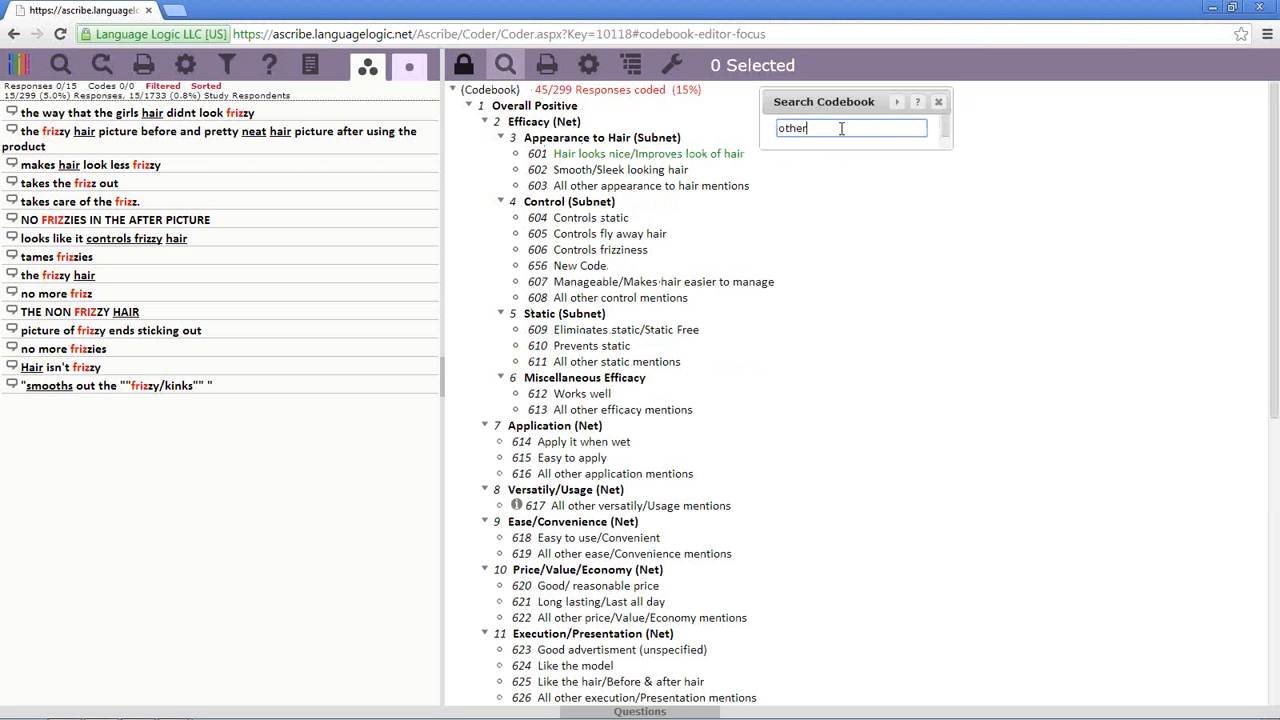
key("Return")
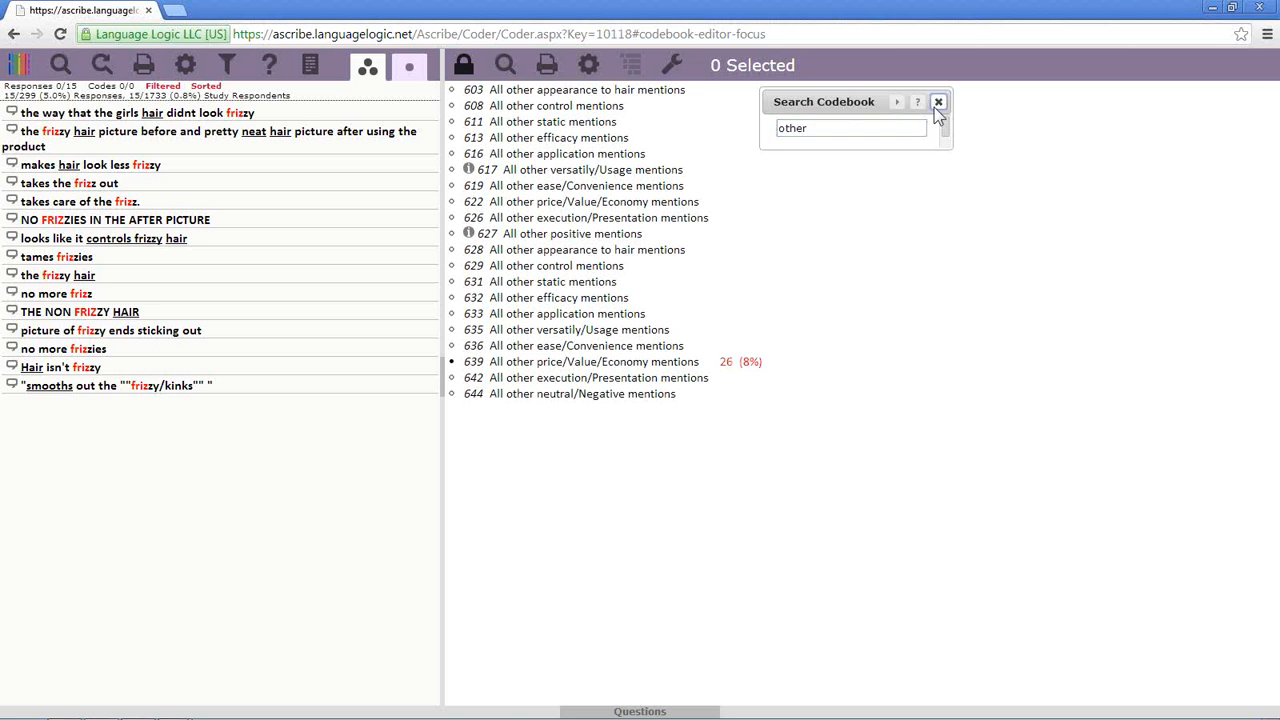
left_click(936, 104)
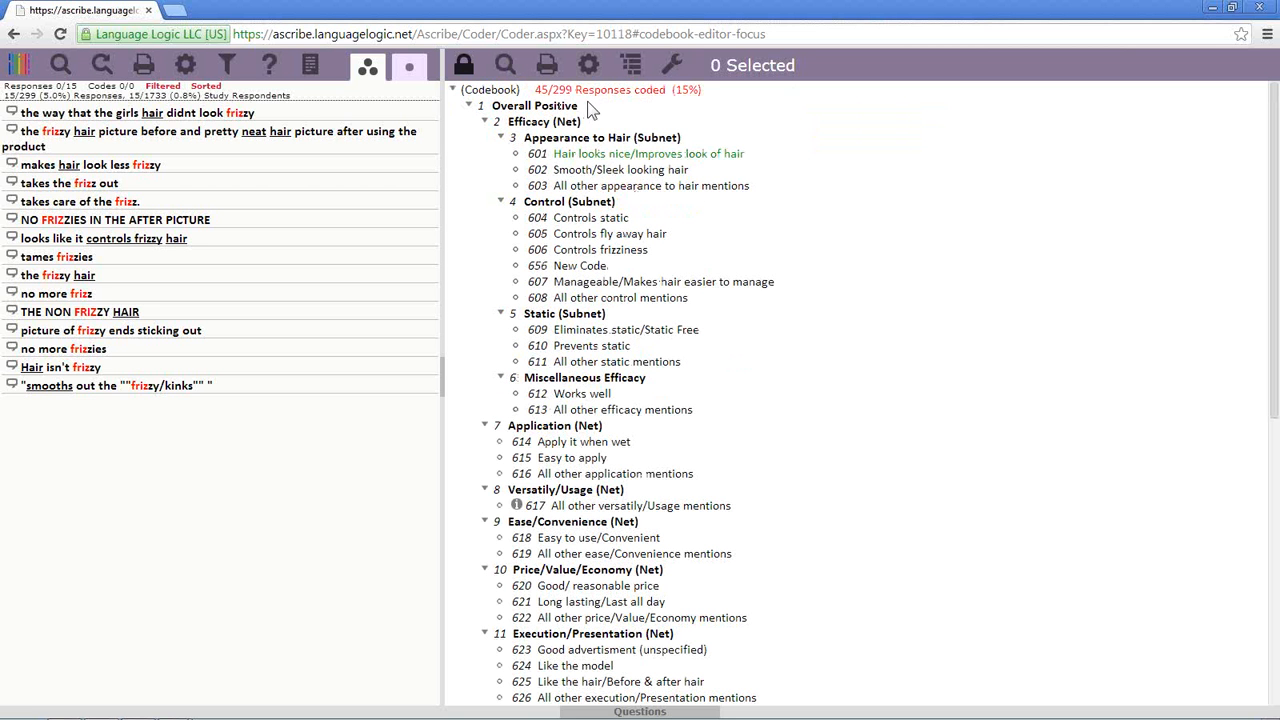
Unlock the codebook for editing and select all of its descendent codes, leaving out the nets.
left_click(468, 72)
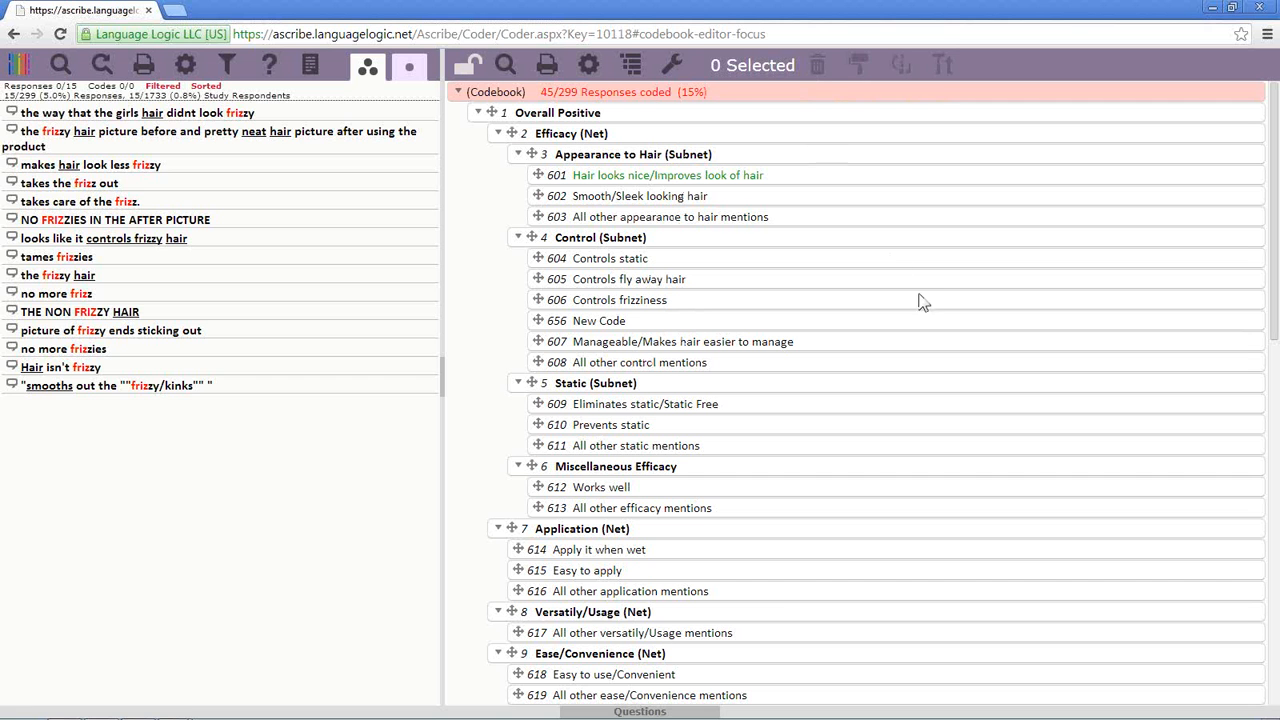
right_click(537, 99)
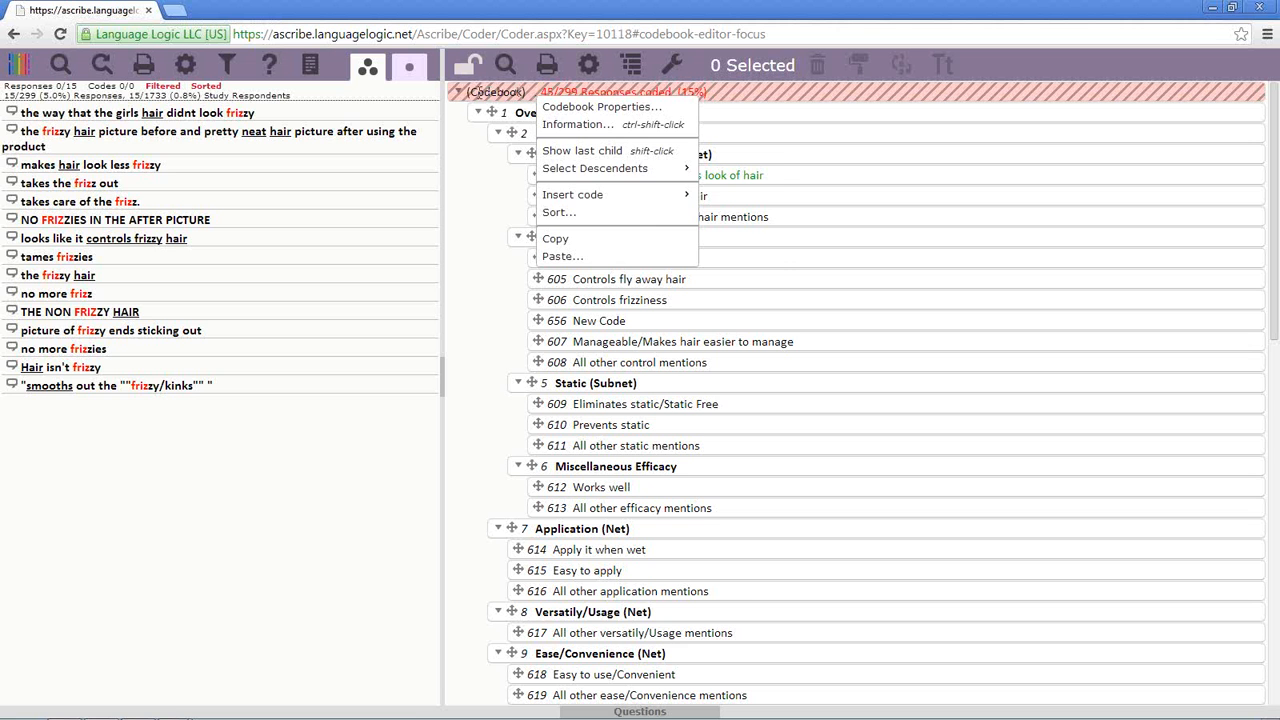
mouse_move(662, 172)
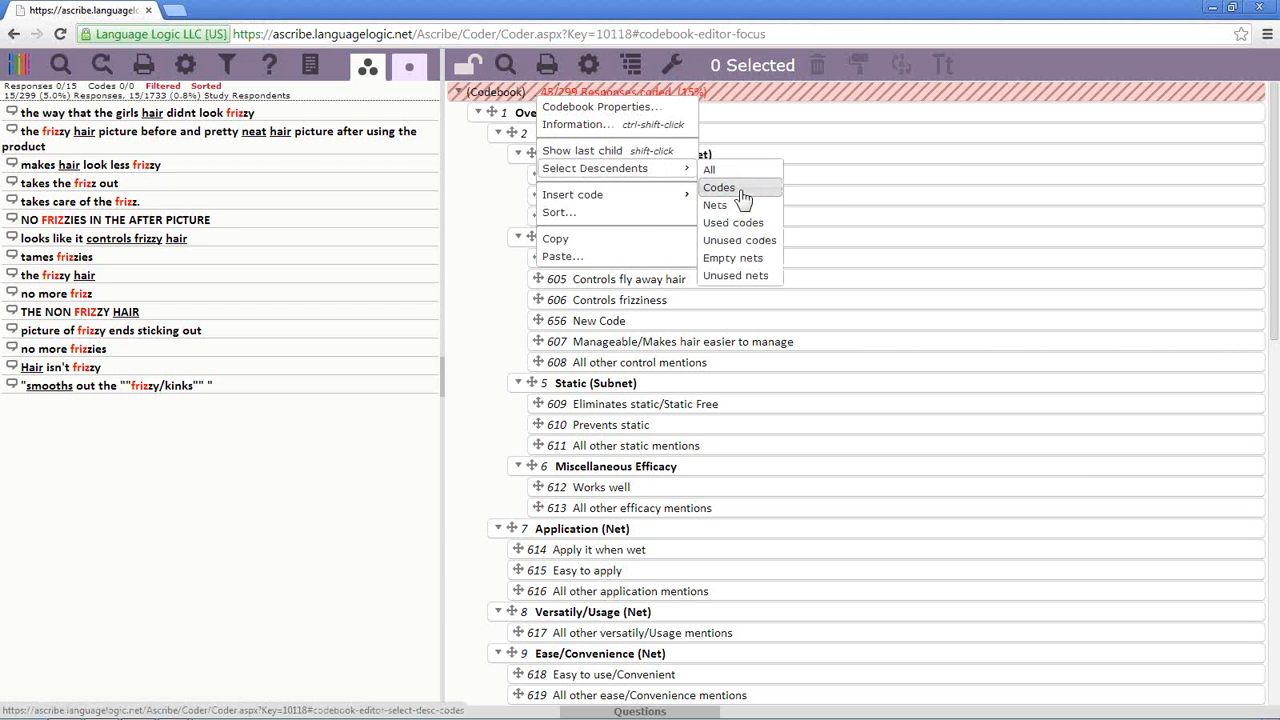
left_click(742, 189)
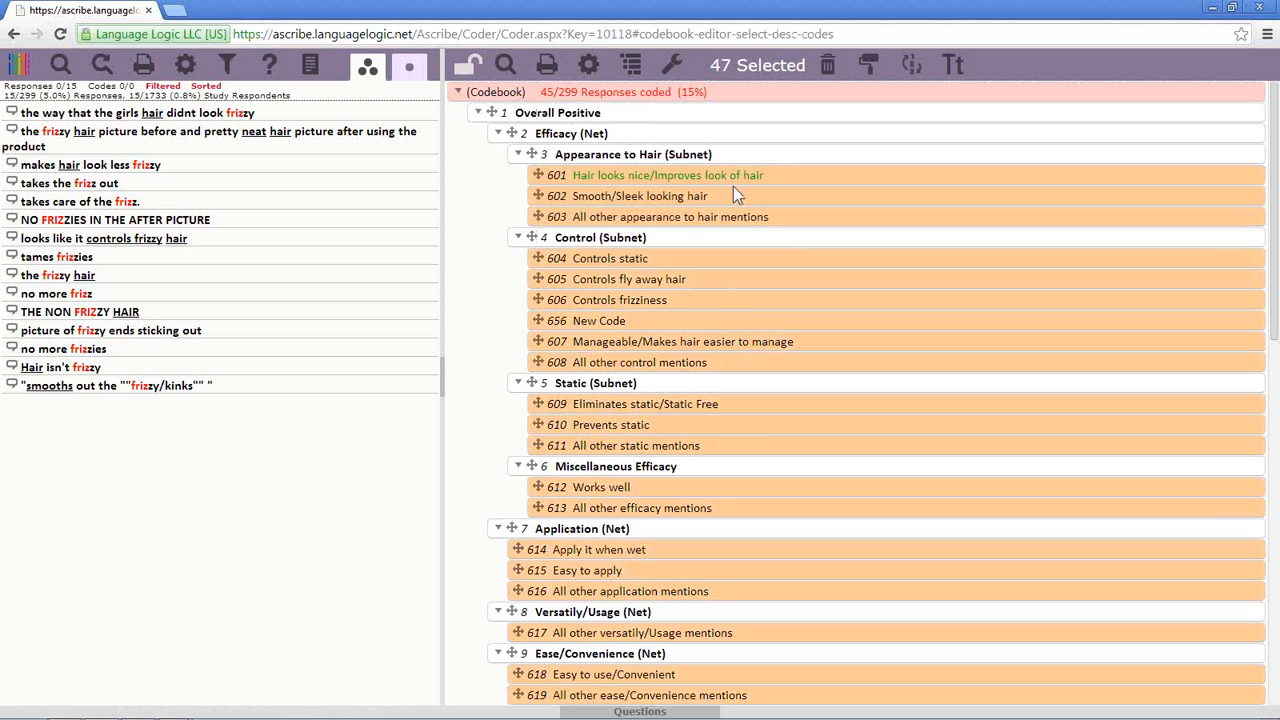
left_click_drag(708, 72, 810, 68)
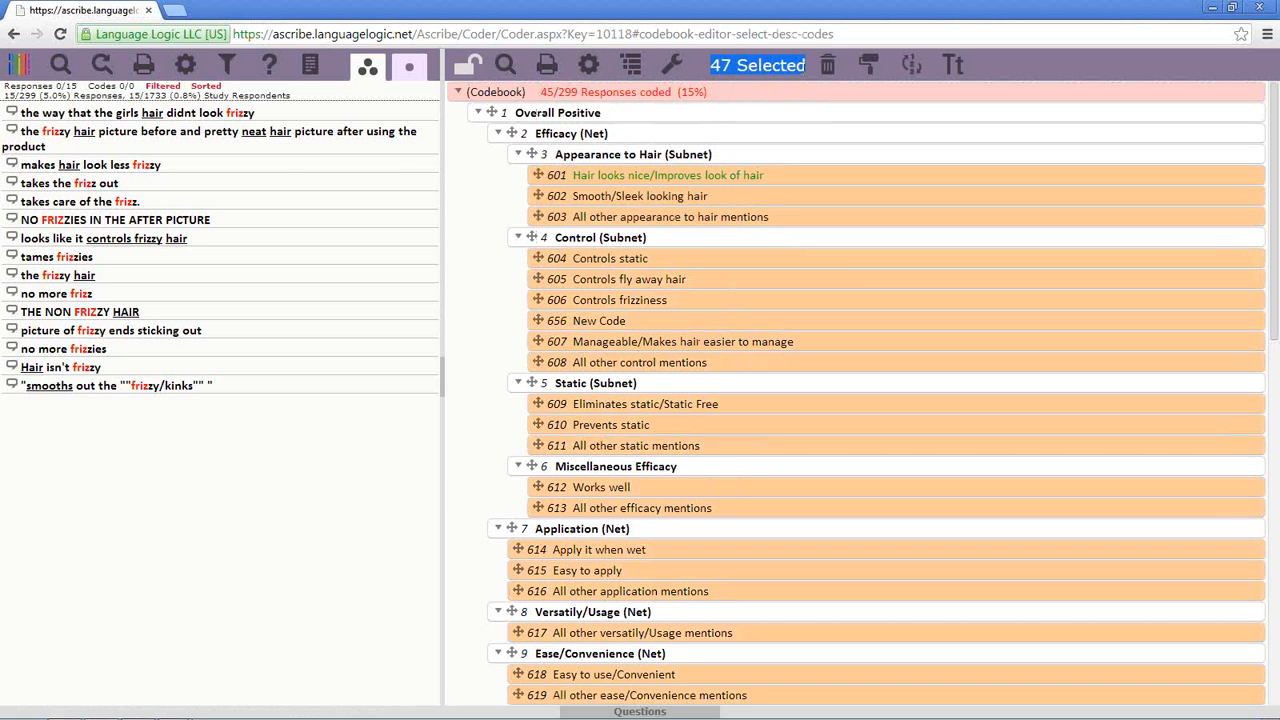
left_click(802, 65)
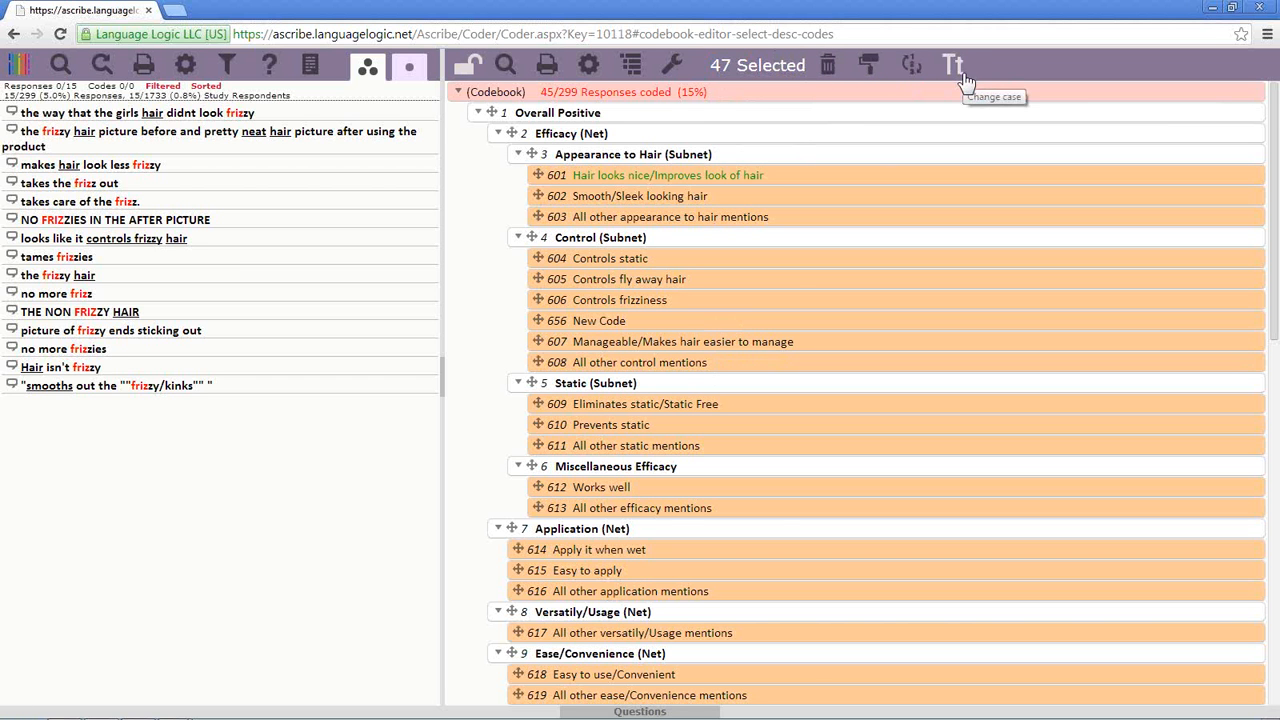
Renumber the input and output IDs of the selected codes, starting at 6001 with an increment of 1.
left_click(908, 66)
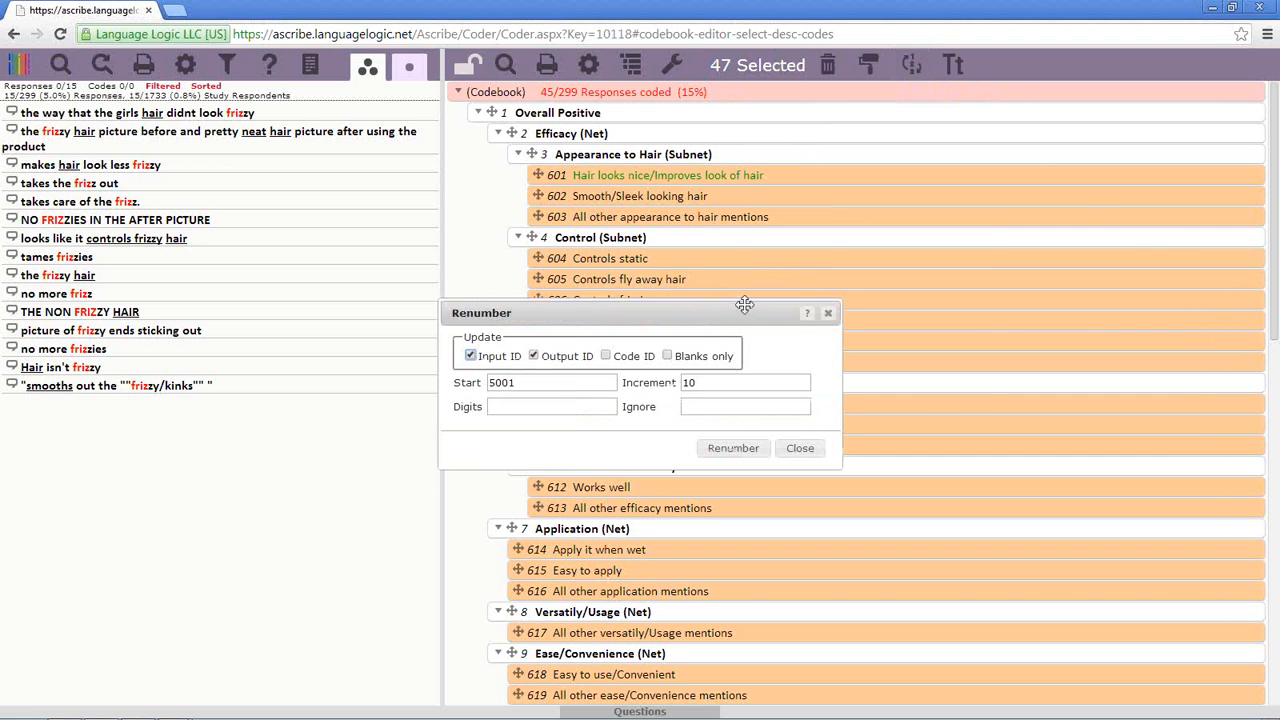
left_click_drag(745, 305, 1057, 186)
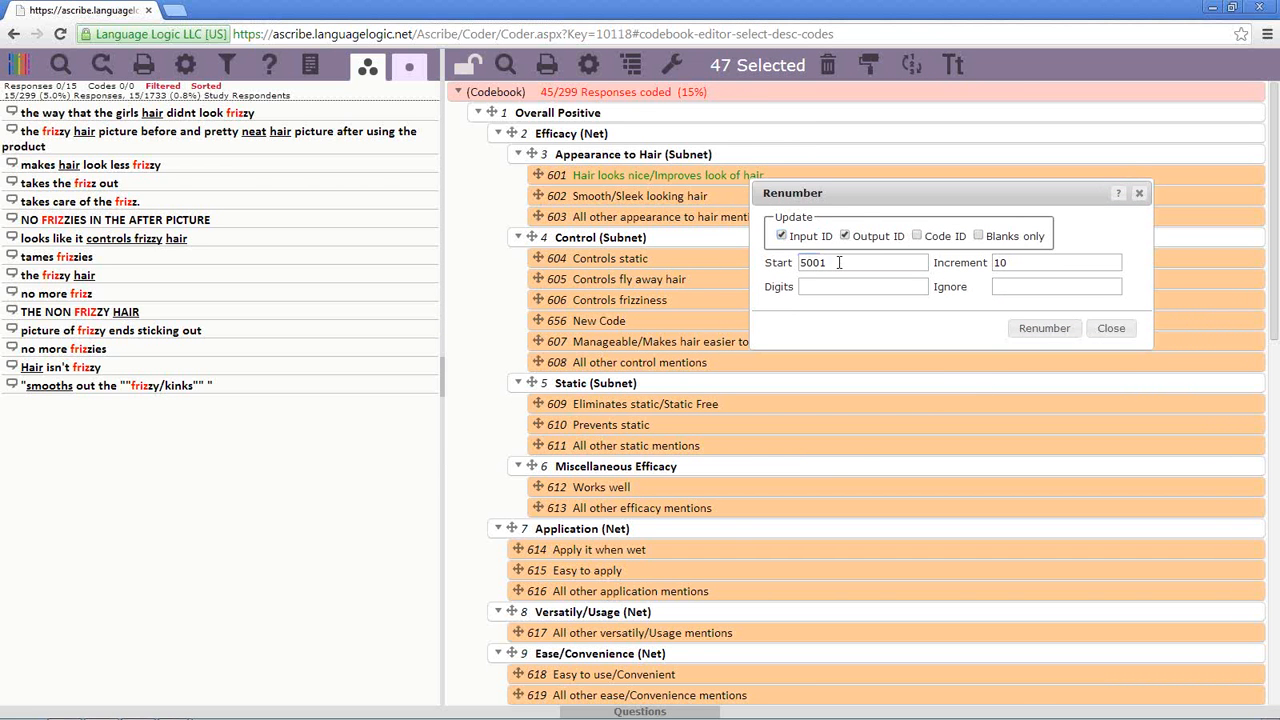
left_click_drag(839, 262, 733, 268)
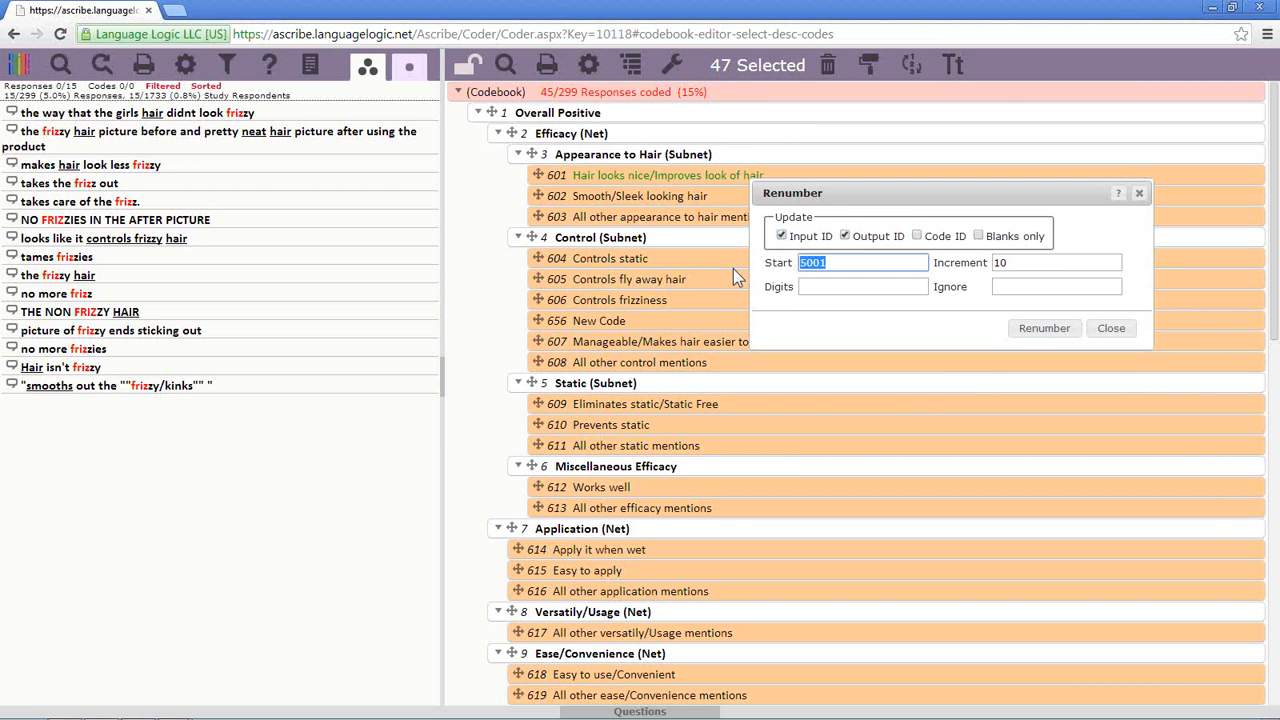
type("6000")
type("0")
key("BackSpace")
key("BackSpace")
type("2")
key("BackSpace")
type("1")
key("Tab")
type("1")
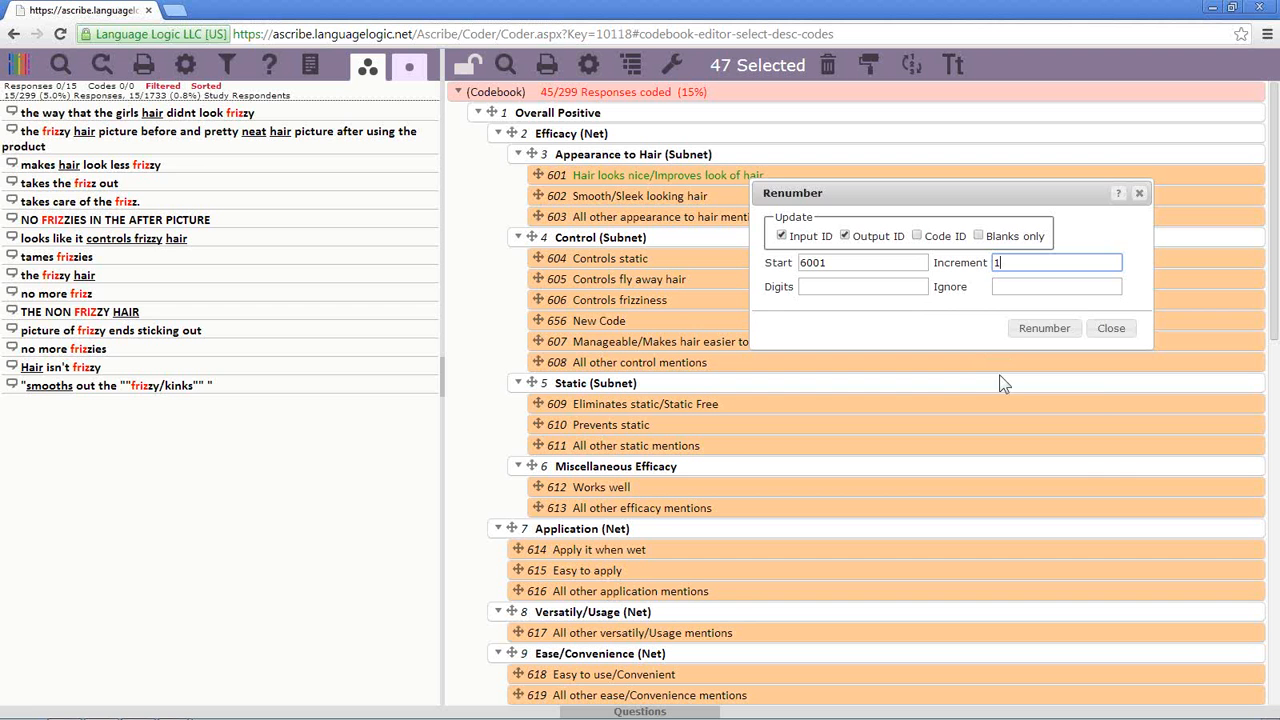
left_click(1060, 334)
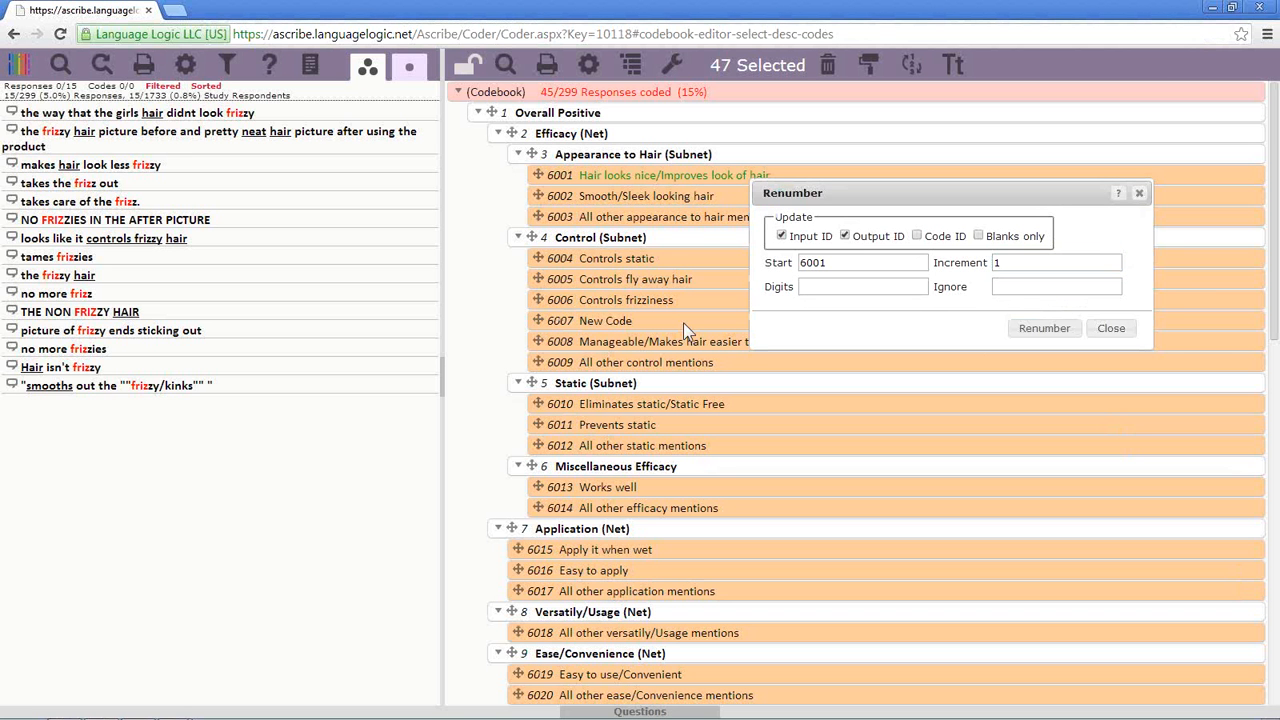
left_click(1113, 330)
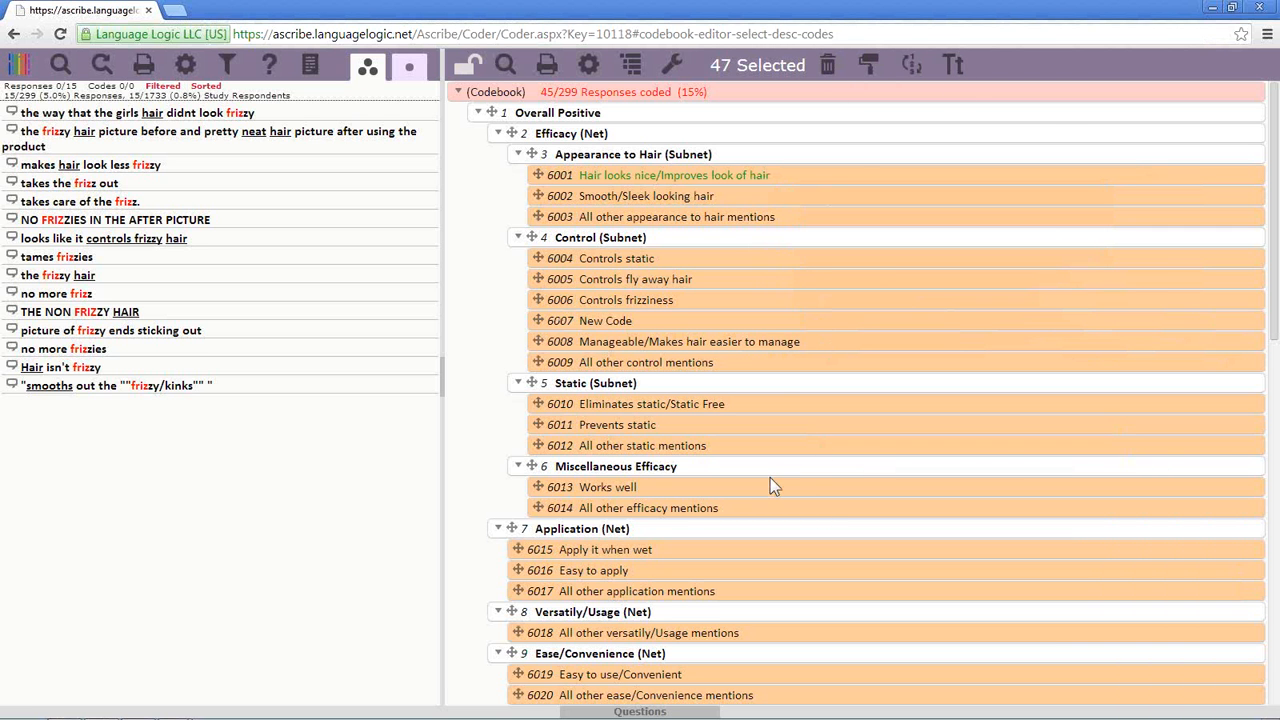
Deselect the three codes under Appearance to Hair individually, and clear the rest of the codebook selection at once.
left_click(782, 176)
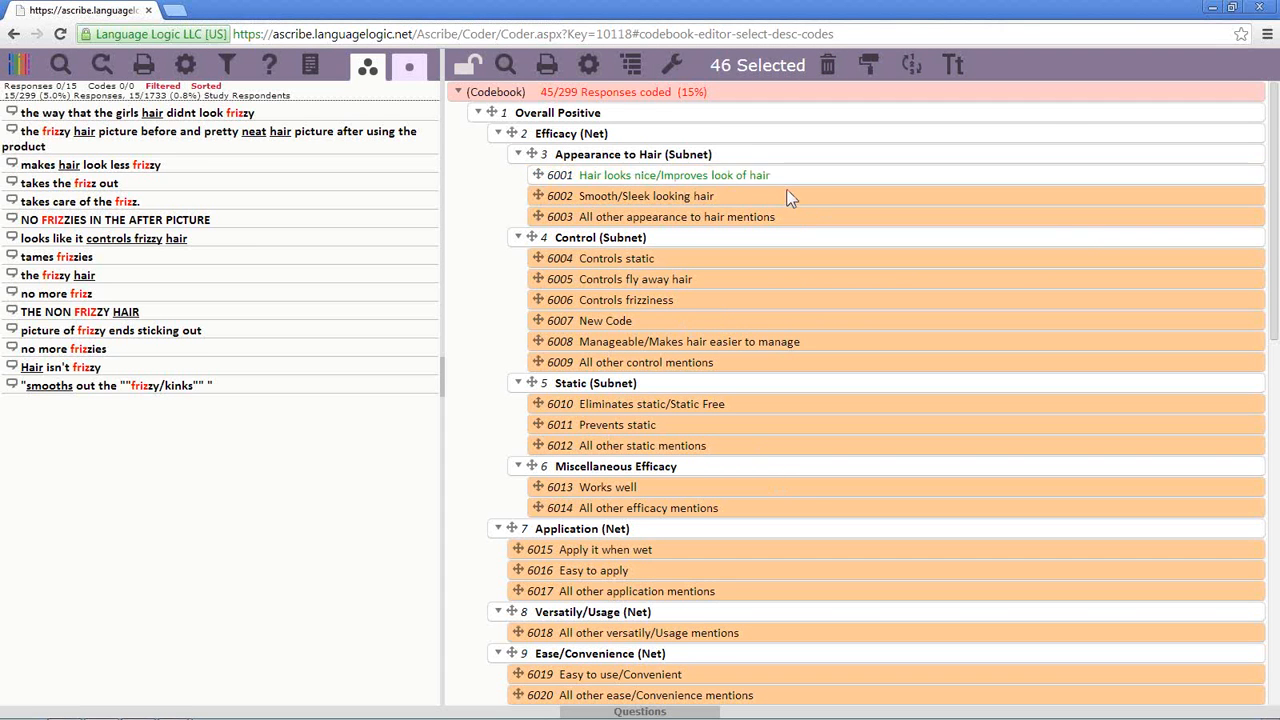
left_click(790, 199)
left_click(791, 219)
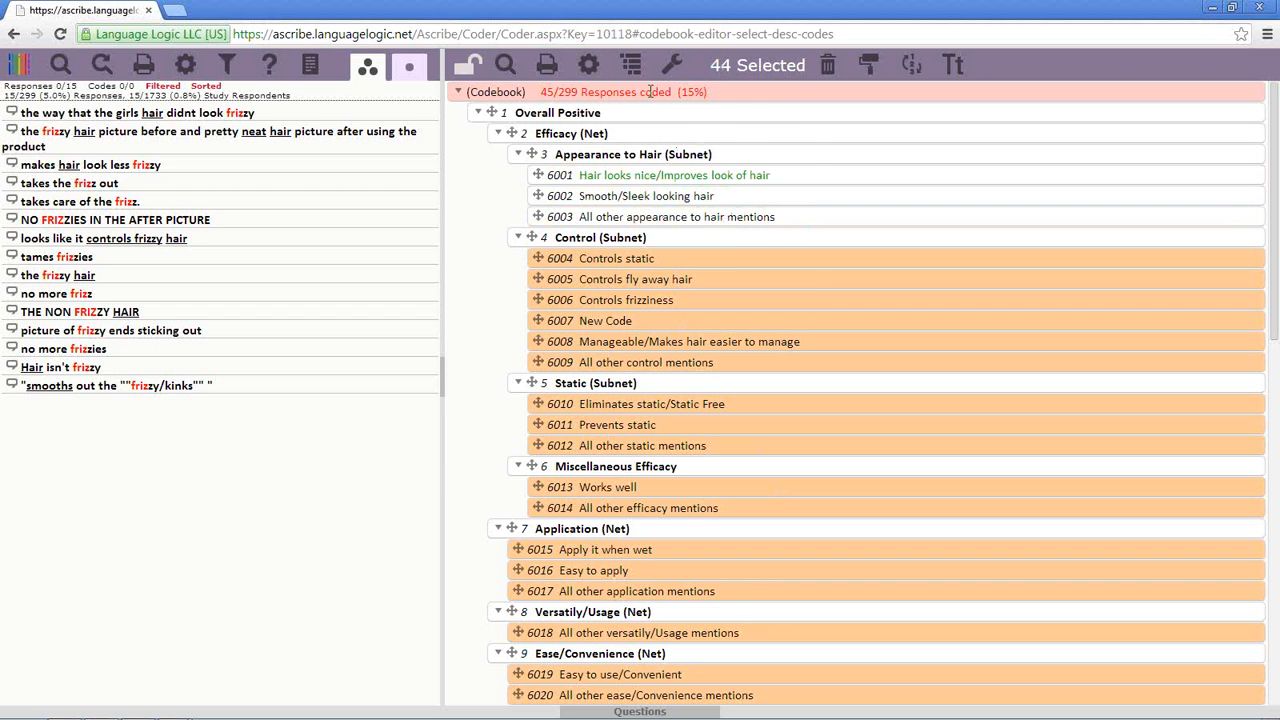
right_click(649, 91)
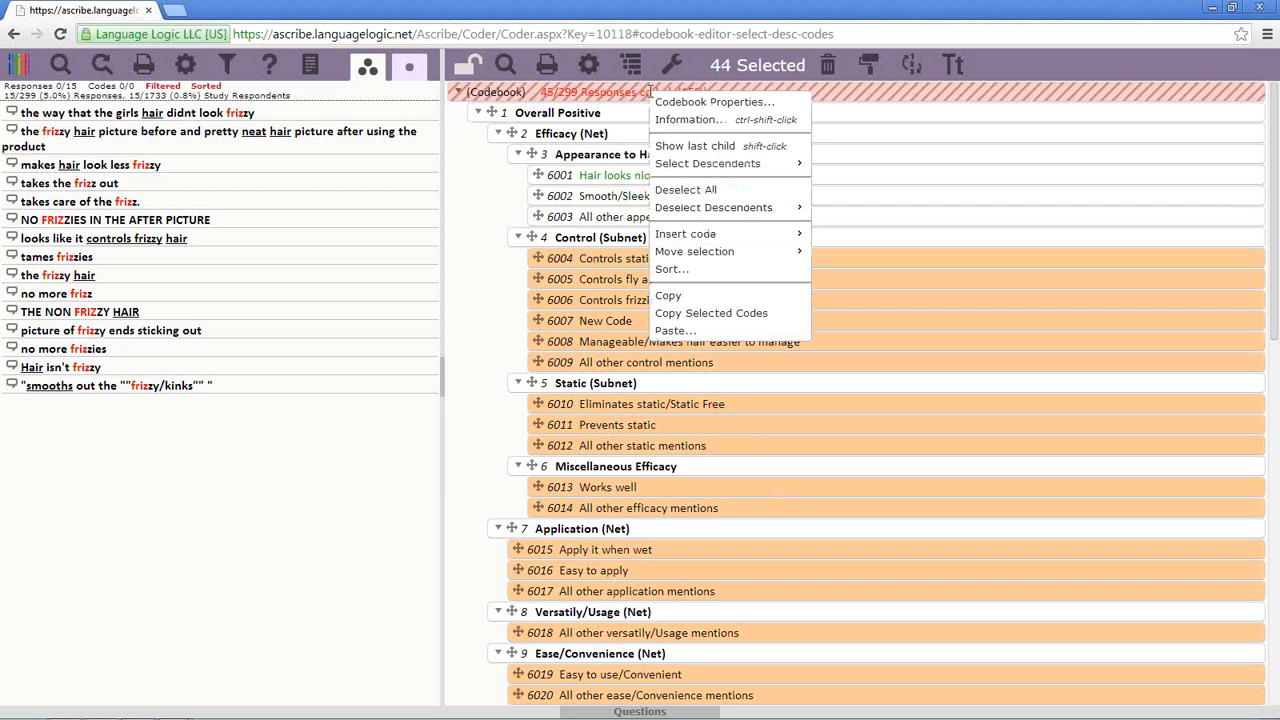
left_click(714, 190)
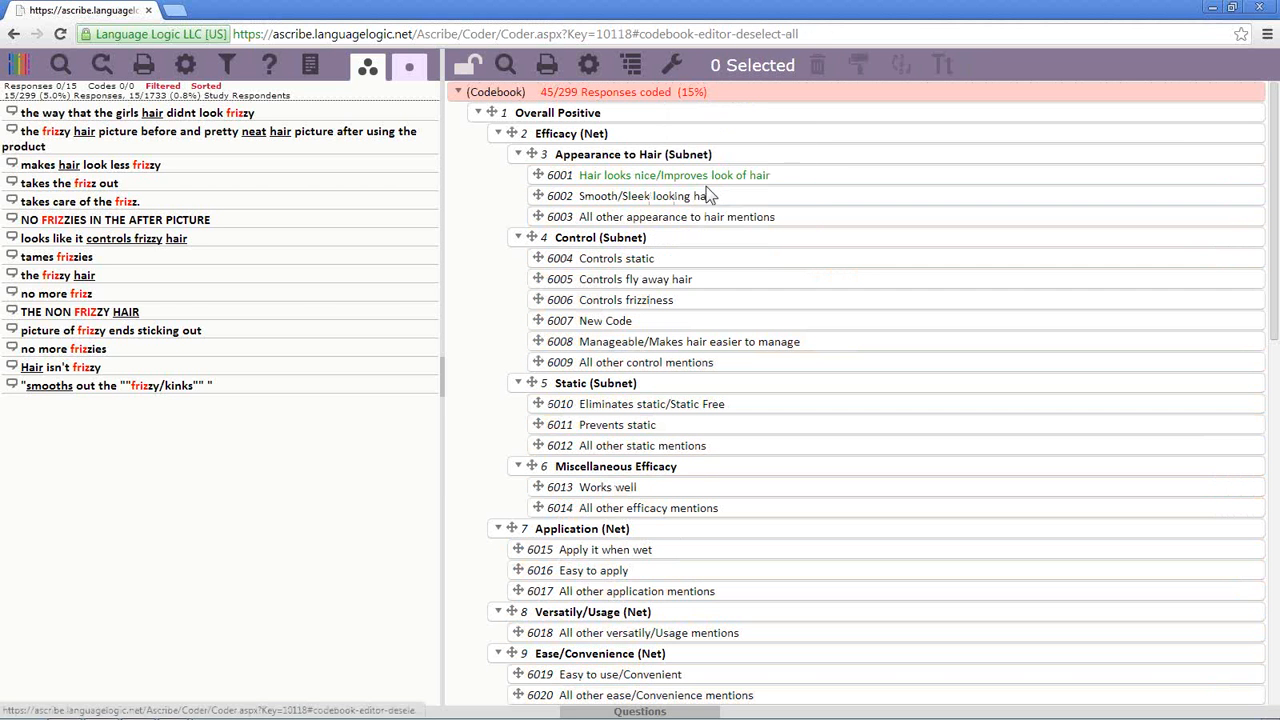
Select all descendent nets of the codebook and change their text to uppercase.
right_click(613, 93)
mouse_move(688, 168)
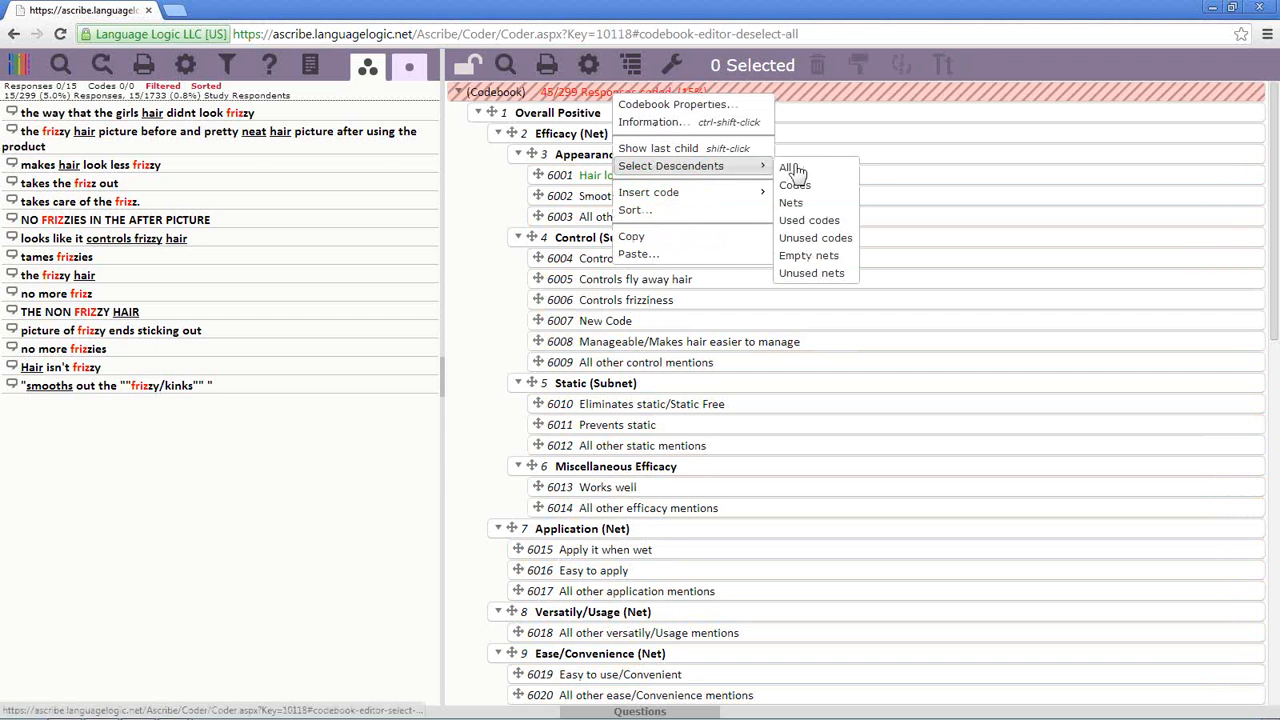
left_click(813, 208)
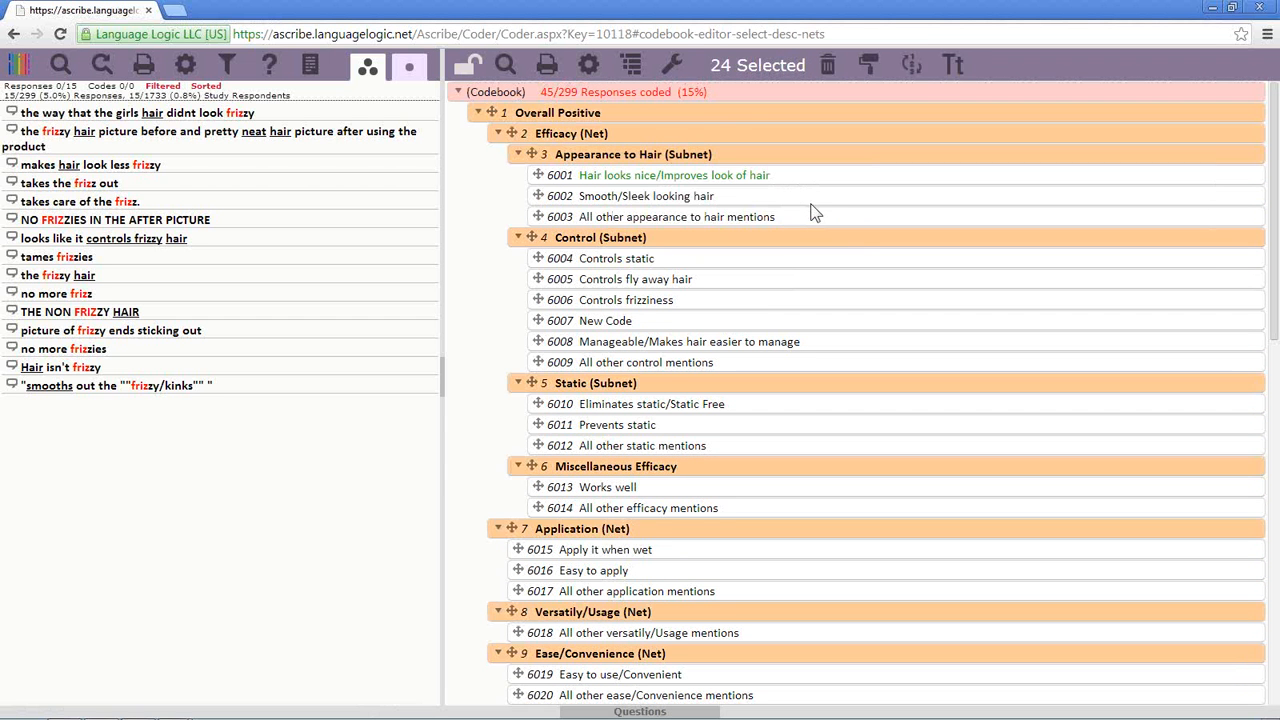
left_click(952, 68)
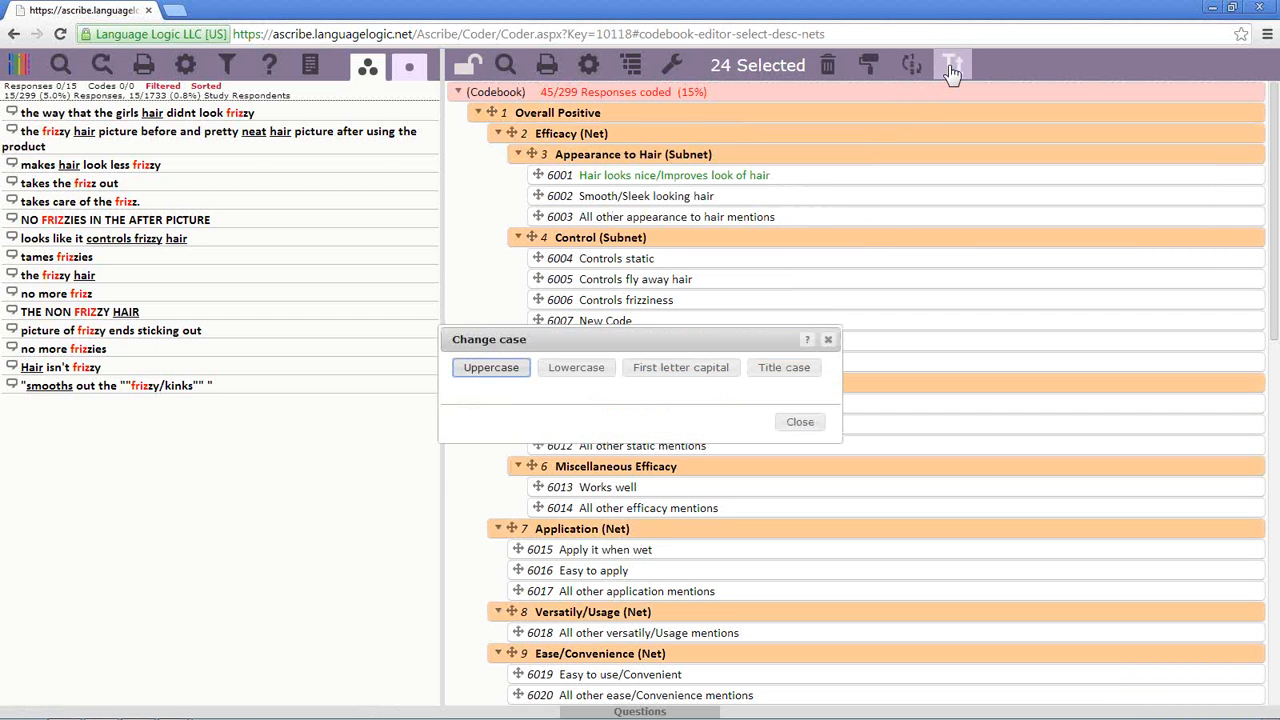
left_click(515, 375)
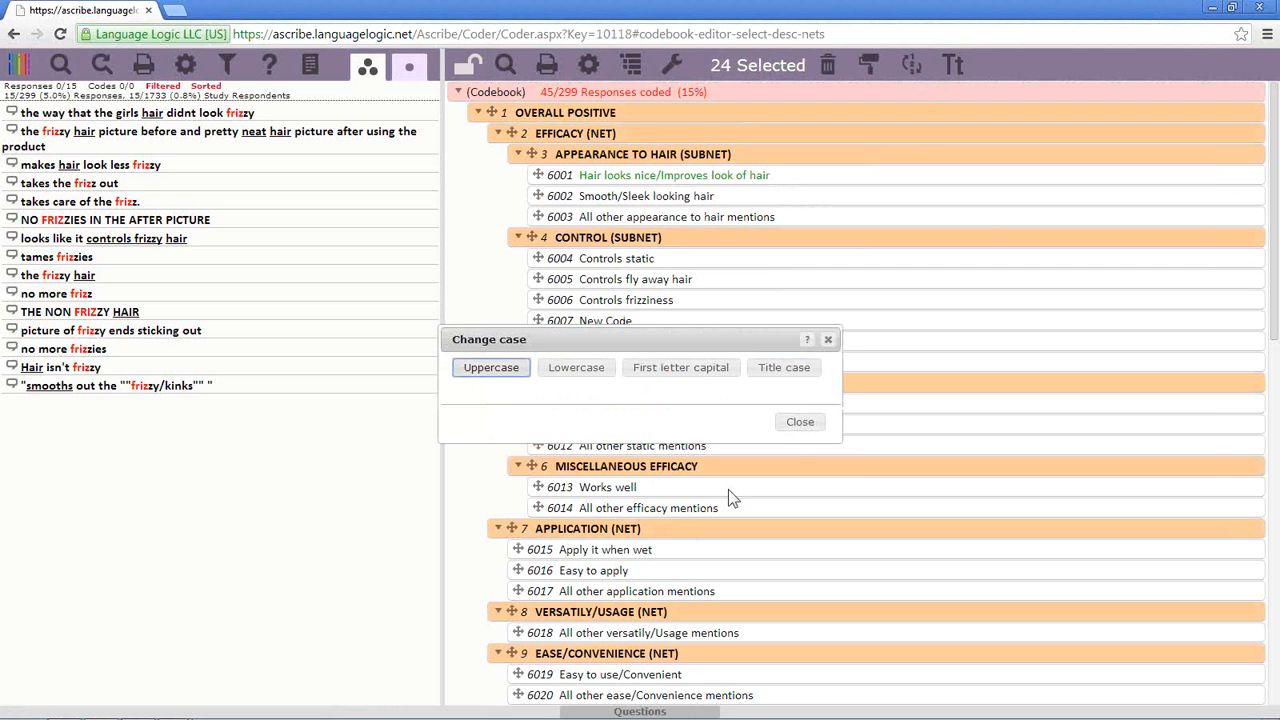
left_click(800, 423)
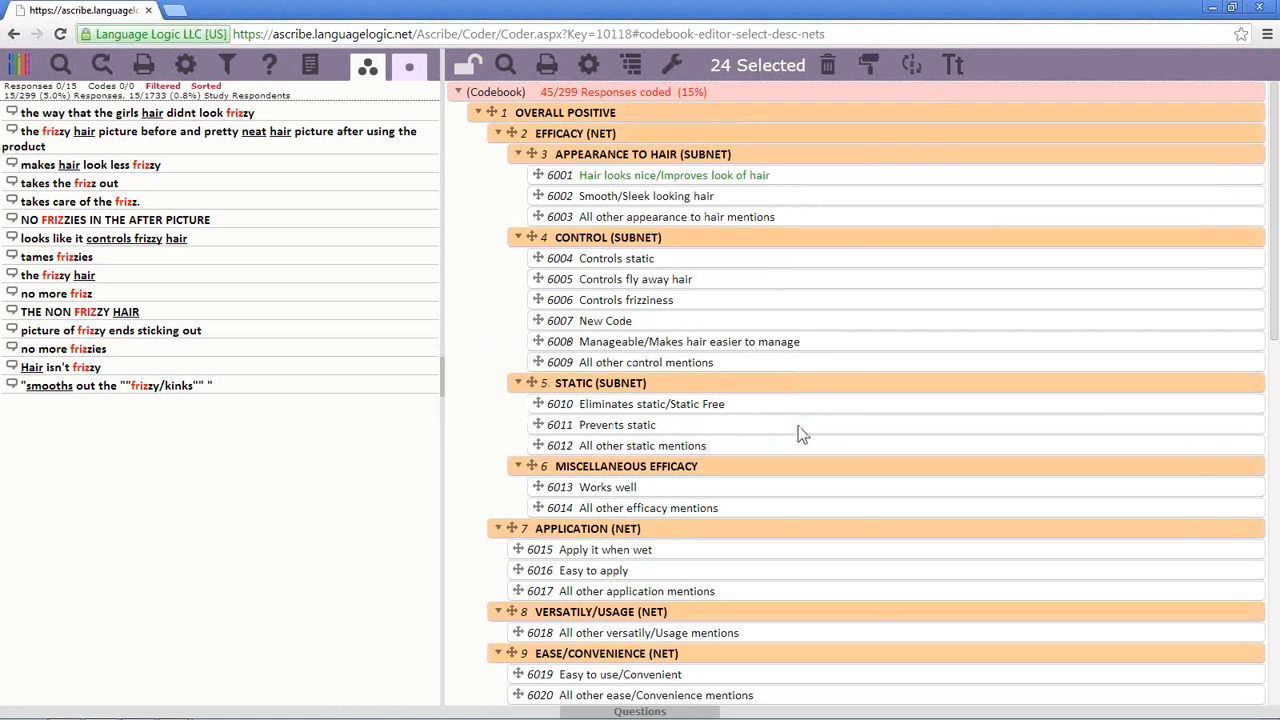
Clear the whole codebook selection and show which kinds of descendents can be selected.
right_click(582, 93)
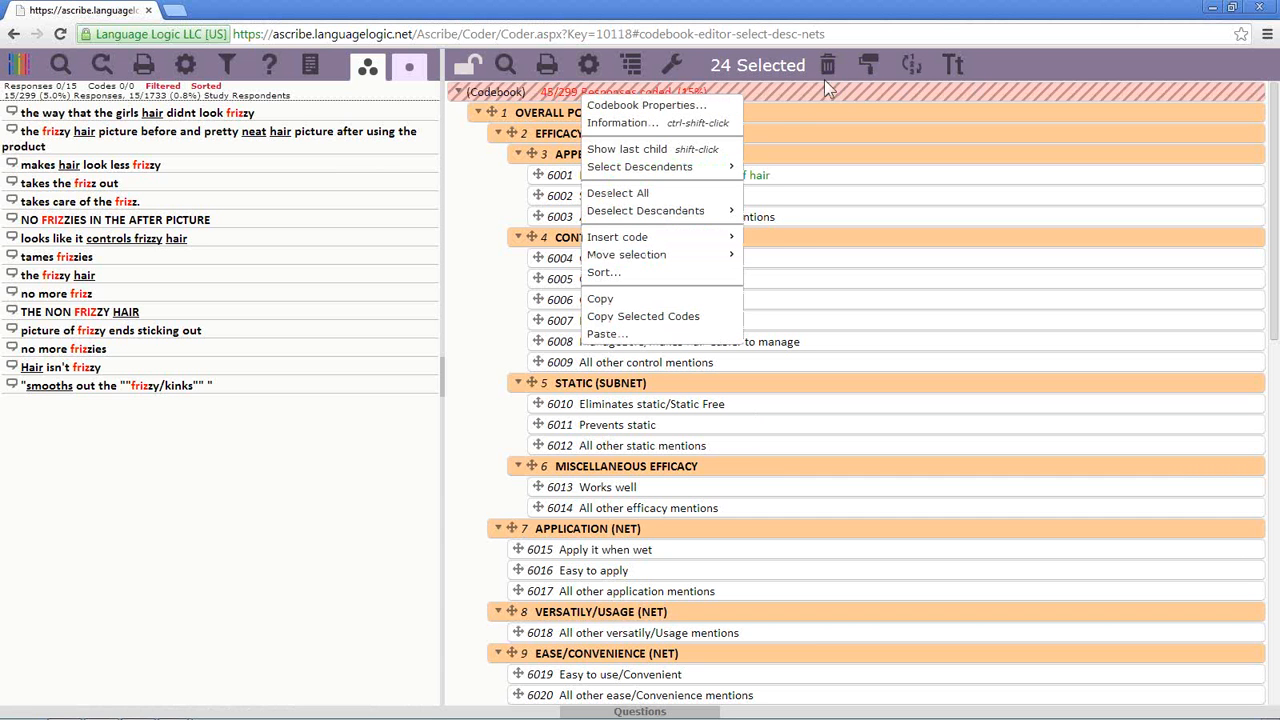
left_click(683, 194)
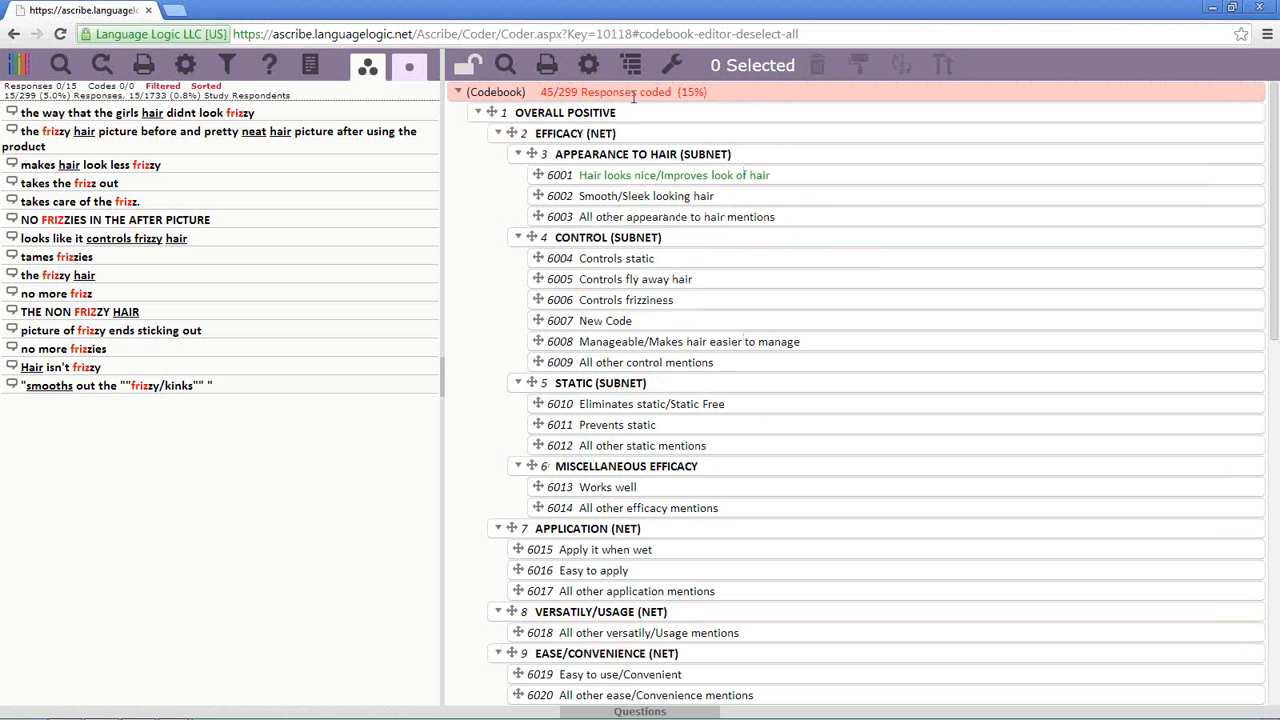
right_click(632, 101)
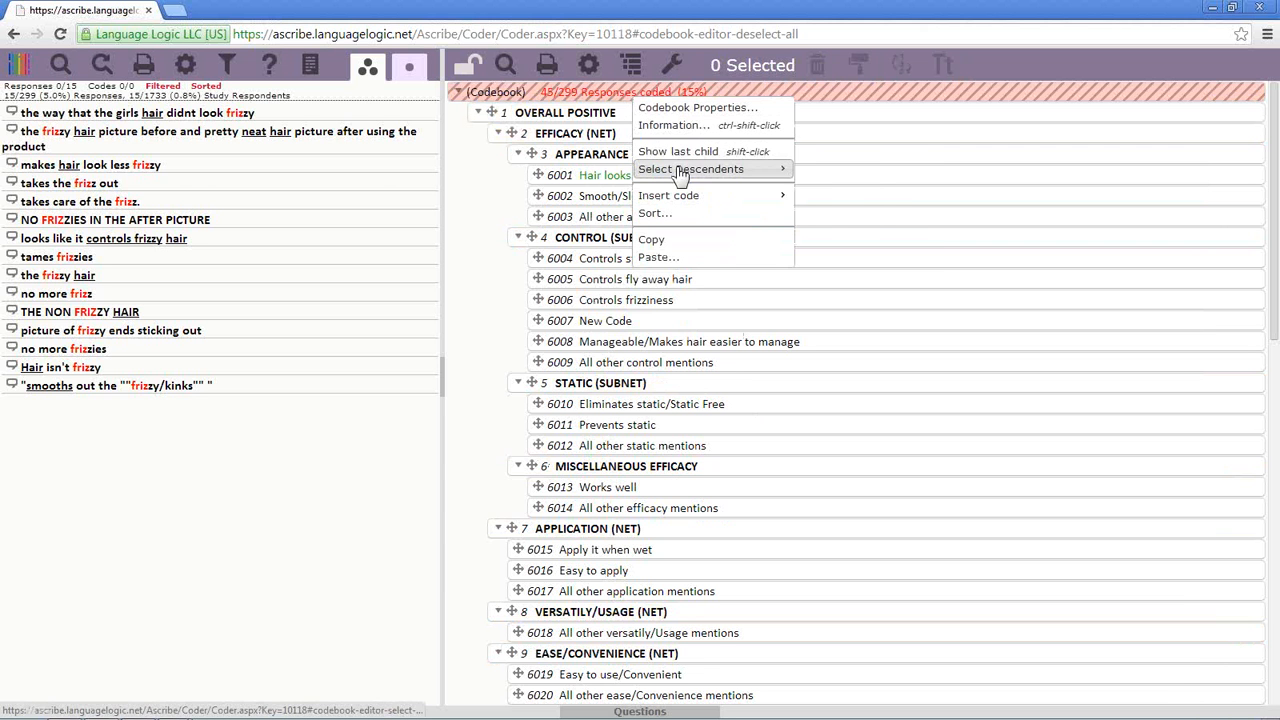
mouse_move(720, 171)
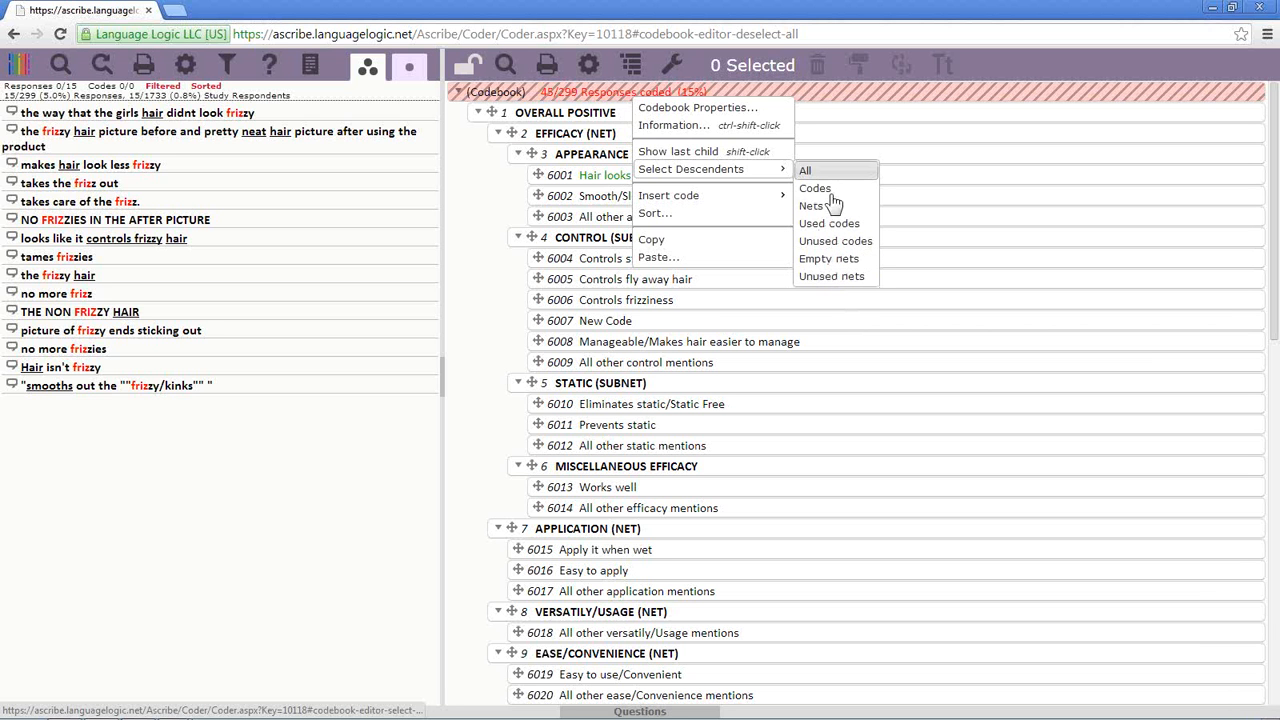
Colour the text of the Controls frizziness, New Code and Manageable/Makes hair easier to manage codes magenta, and clear the selection.
left_click(832, 303)
left_click(835, 320, "ctrl")
left_click(837, 340, "ctrl")
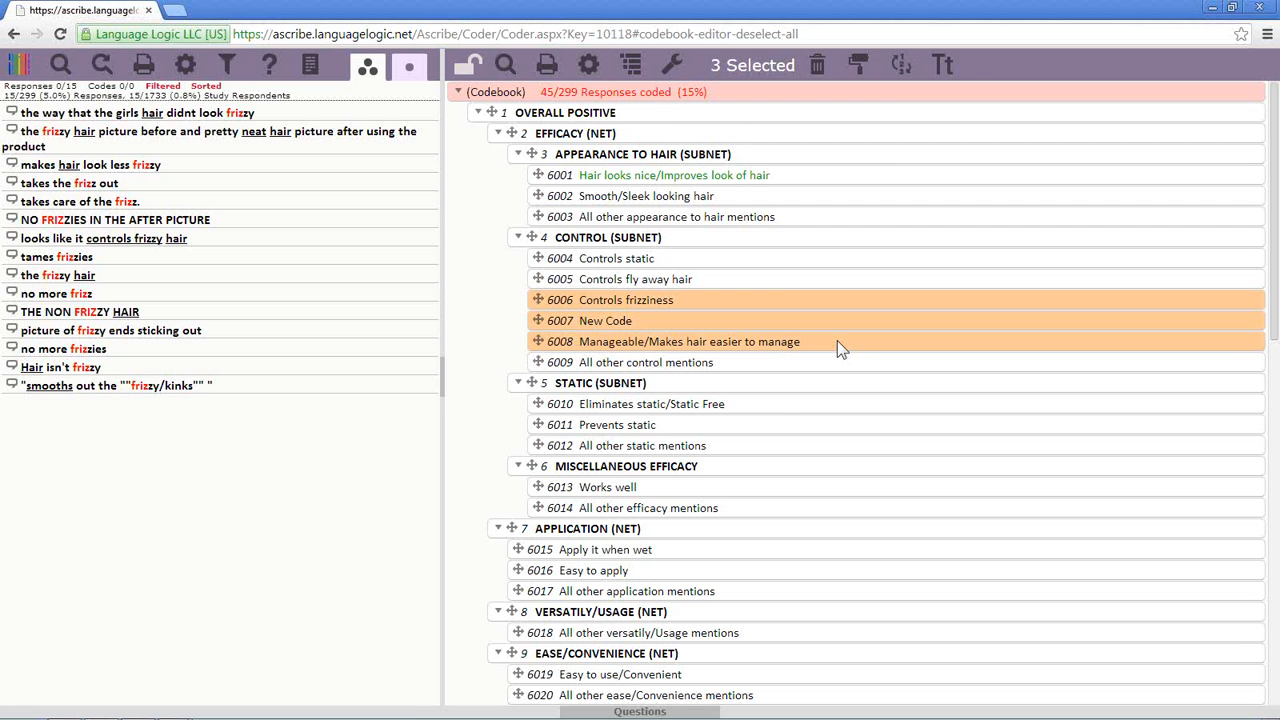
left_click(860, 67)
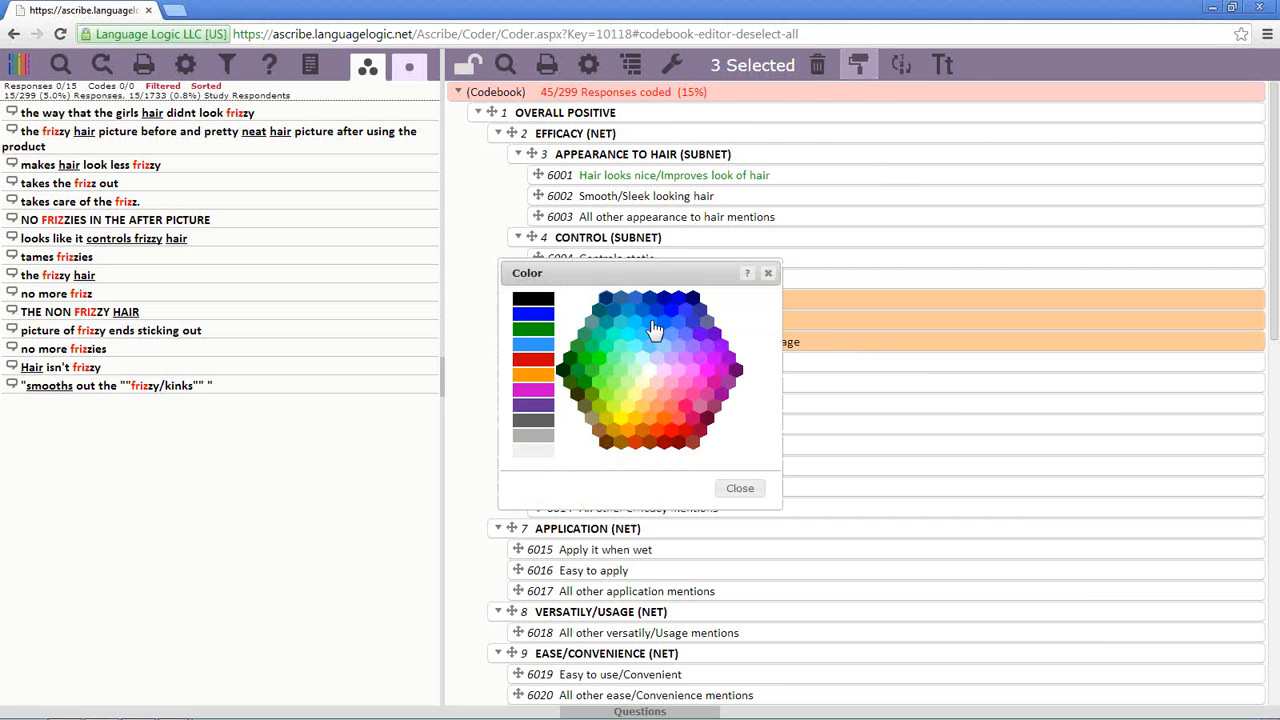
left_click(718, 365)
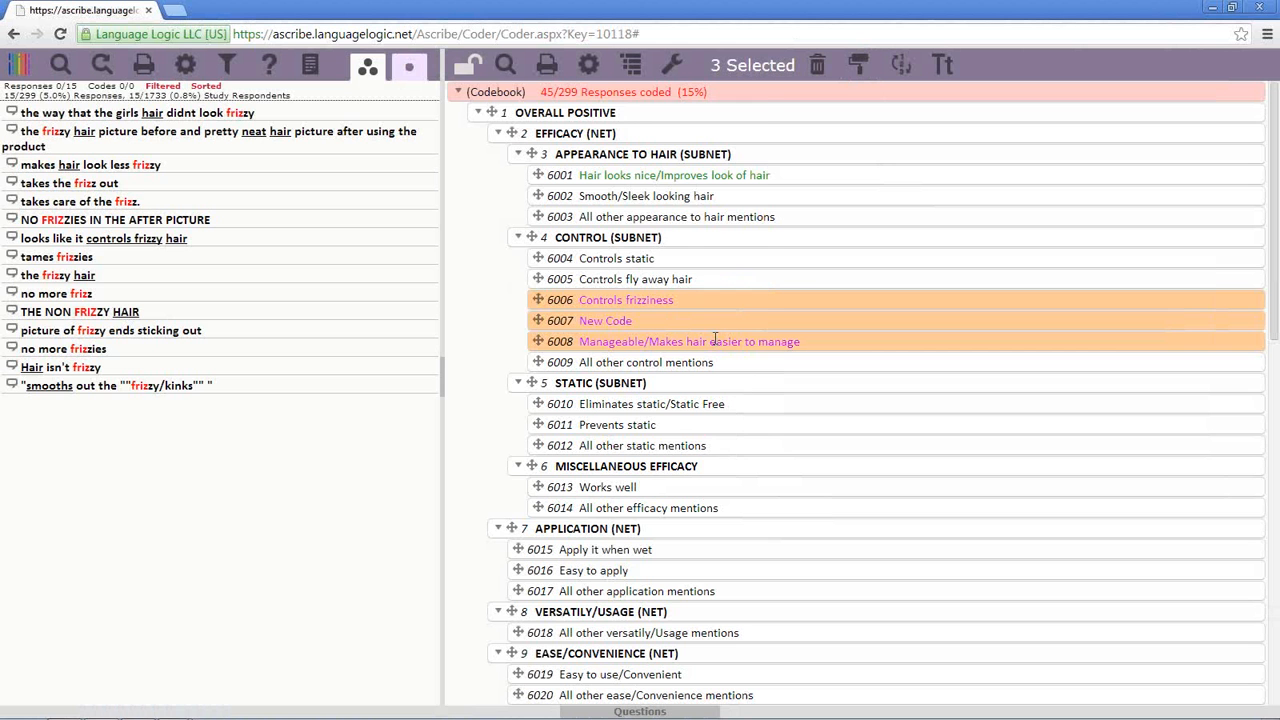
right_click(605, 95)
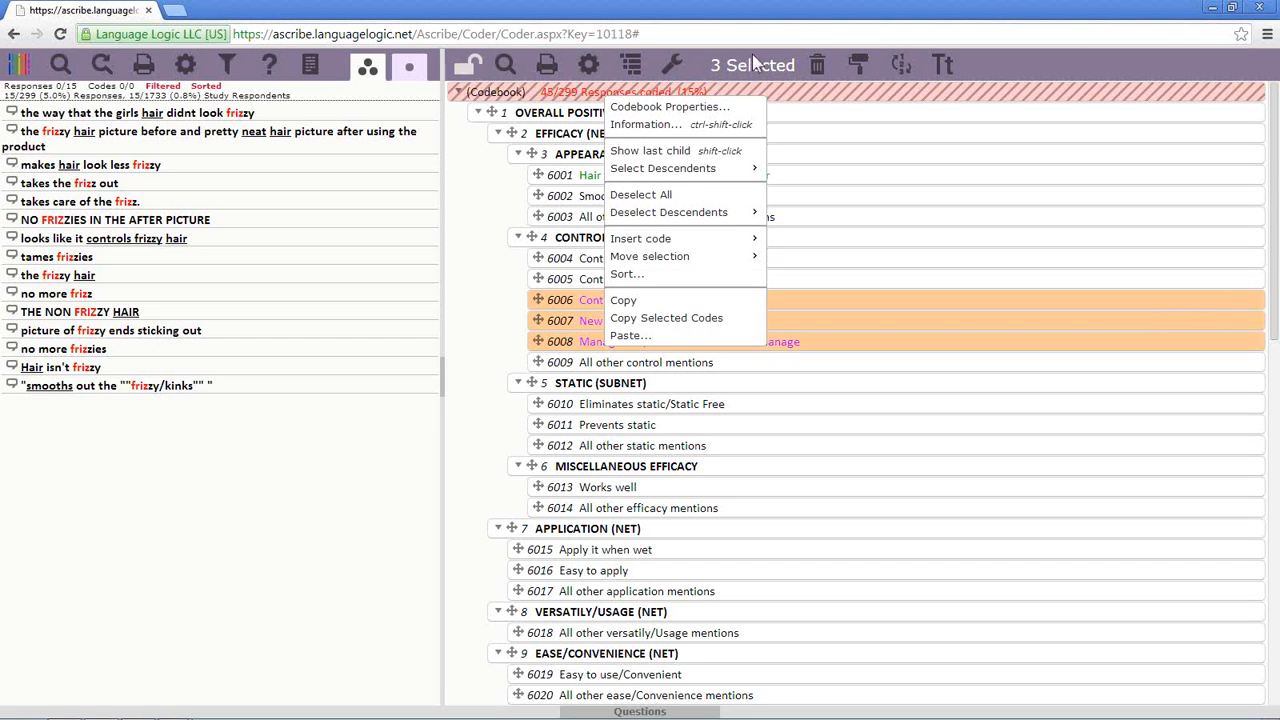
left_click(672, 195)
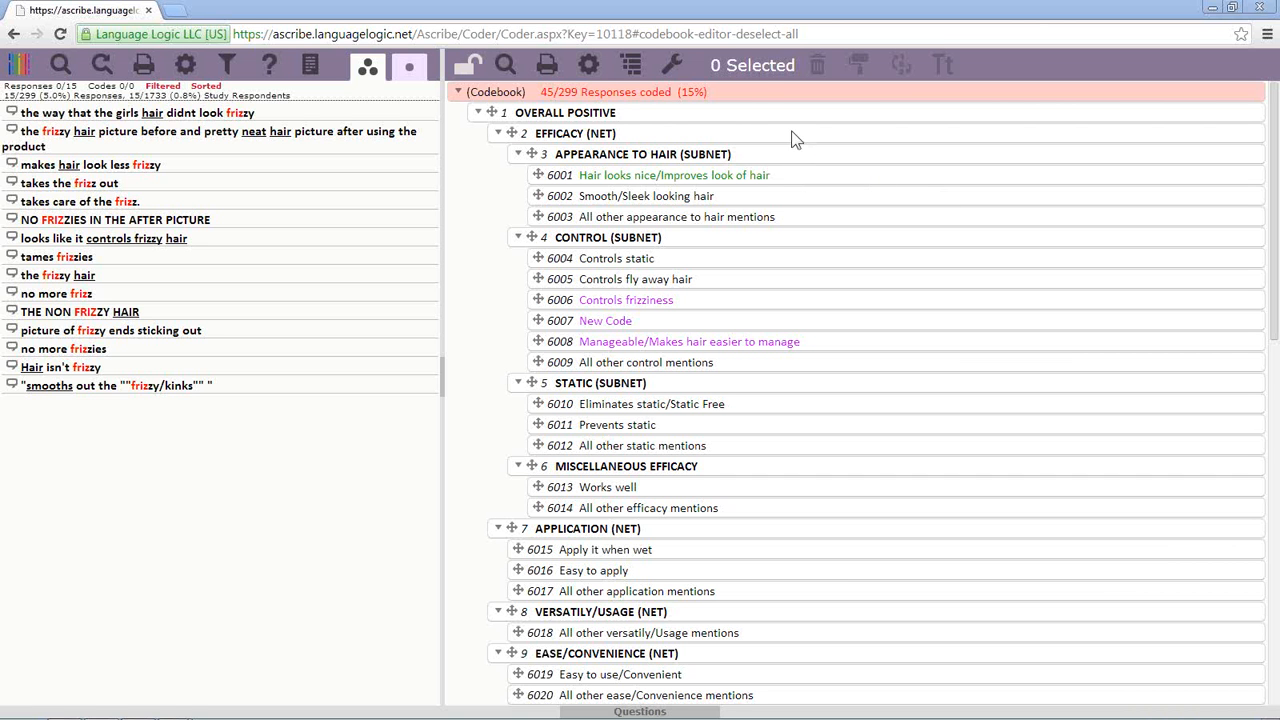
right_click(604, 91)
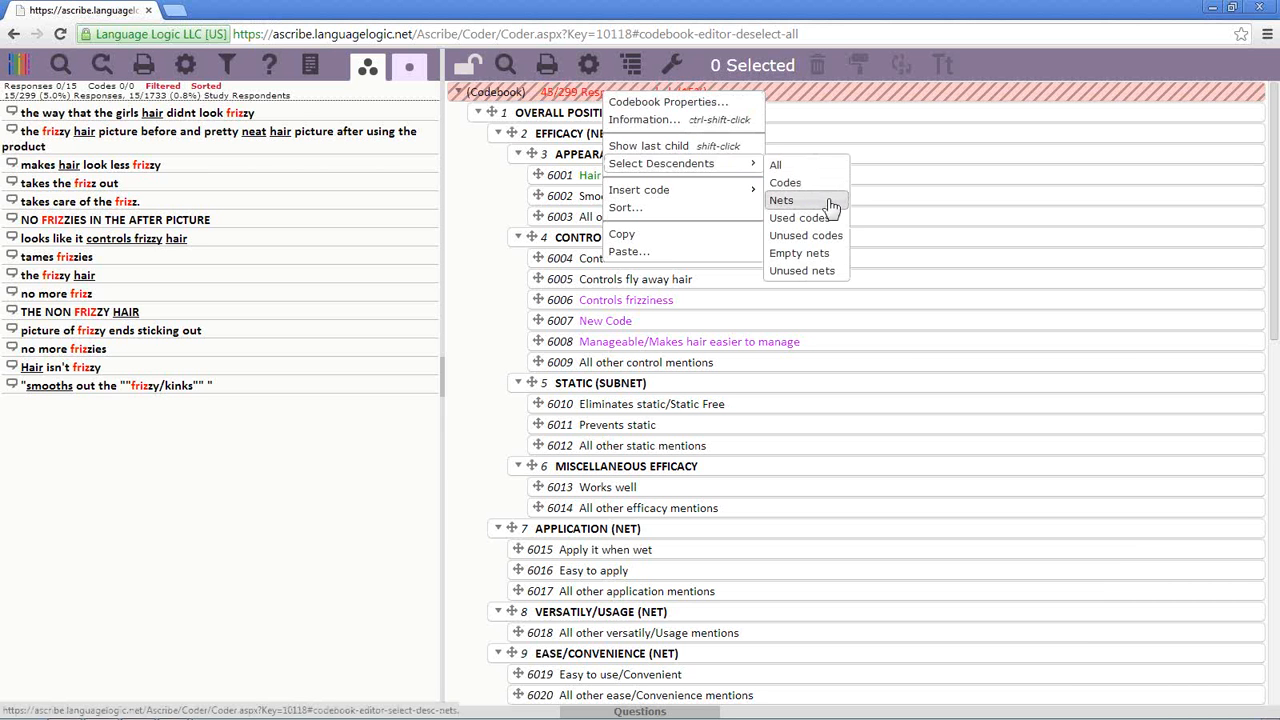
left_click(828, 184)
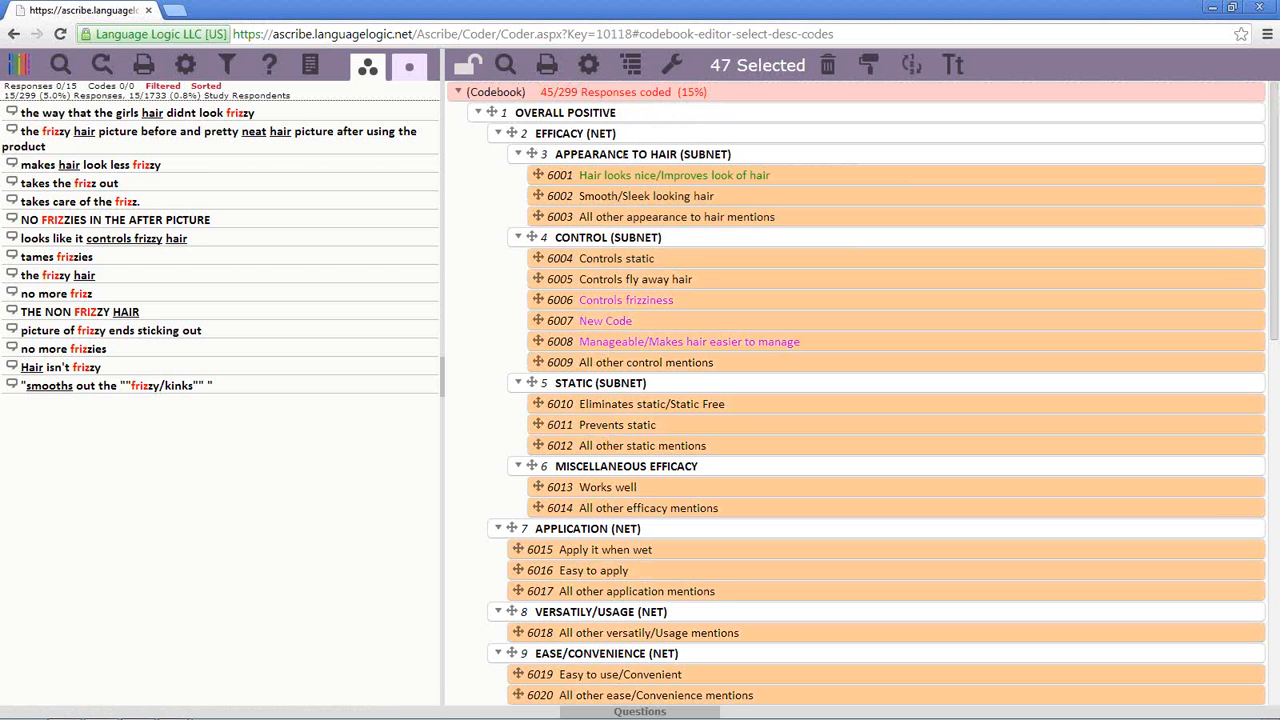
left_click_drag(1274, 285, 1274, 652)
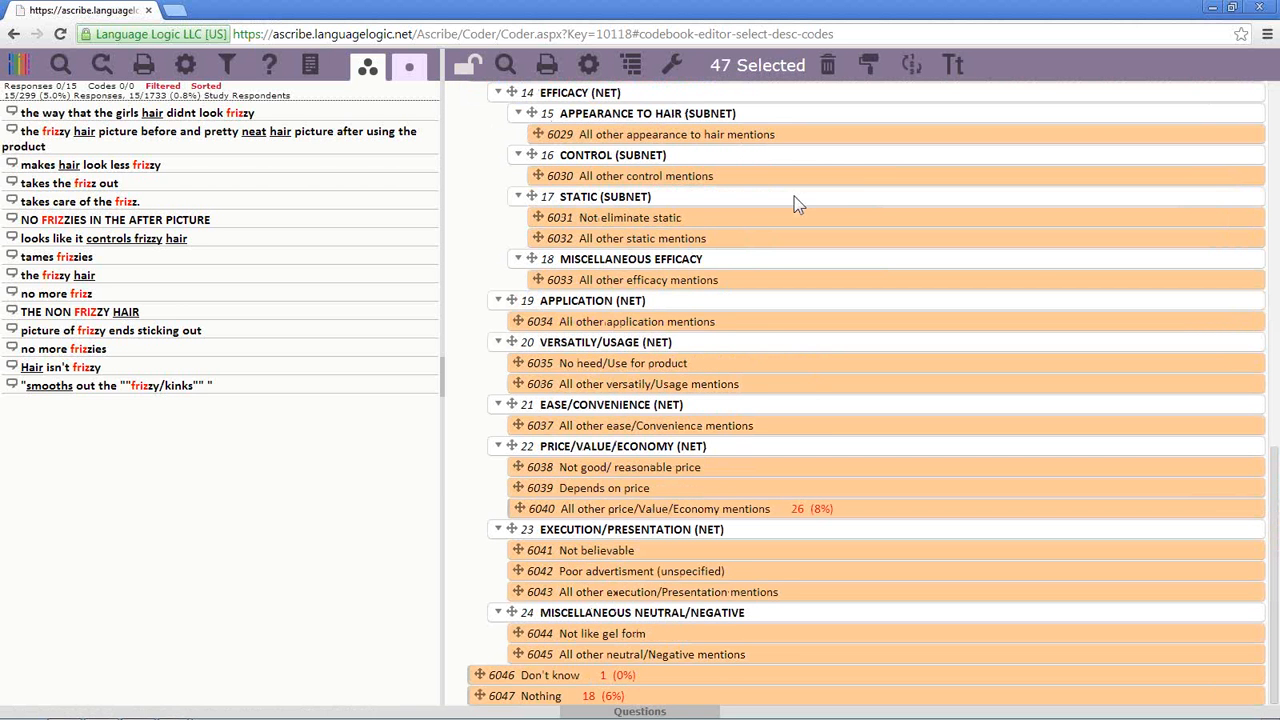
scroll(794, 196, "up", 10)
right_click(609, 87)
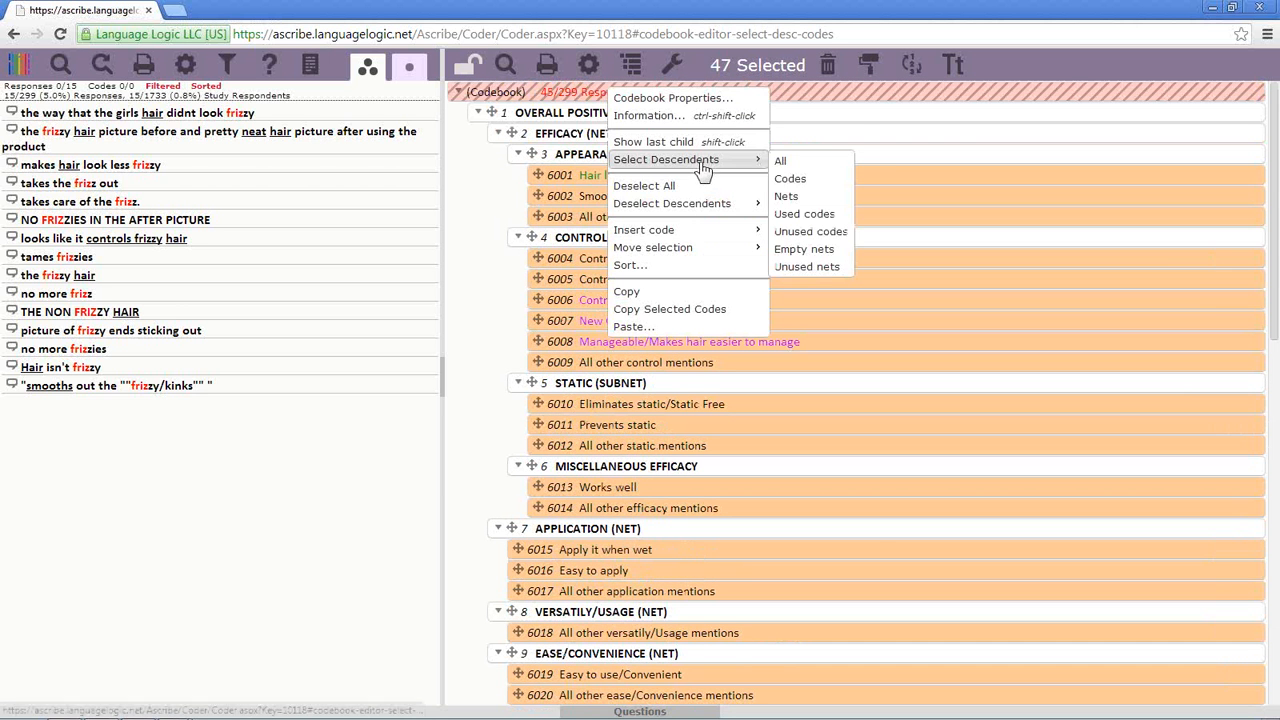
left_click(690, 181)
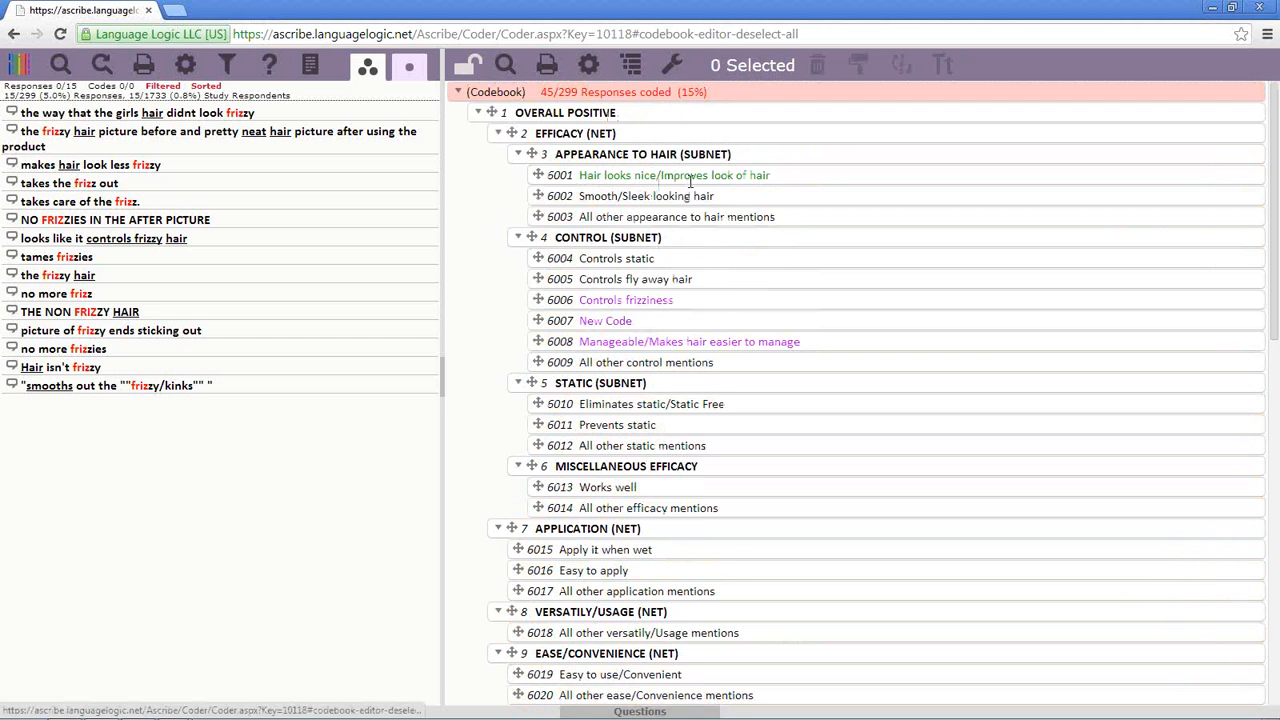
Set both the output ID and the input ID of the Don't know code to 9998.
scroll(751, 250, "down", 10)
right_click(572, 488)
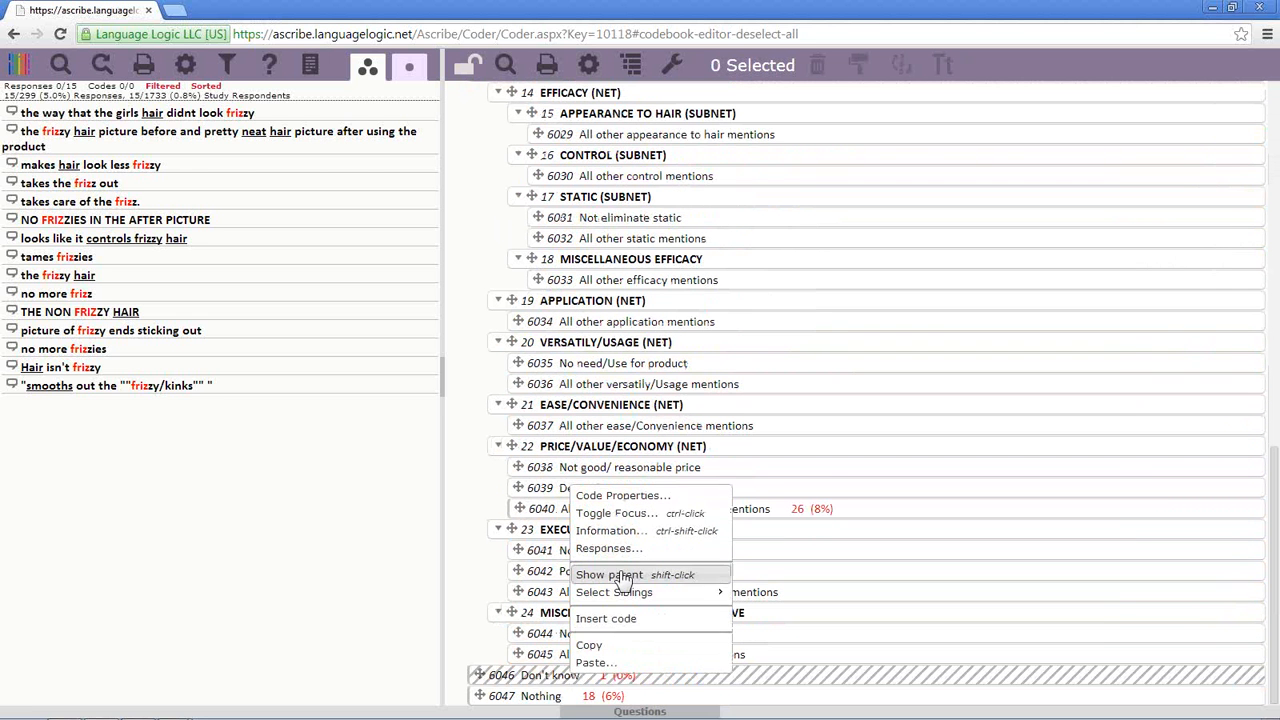
left_click(620, 497)
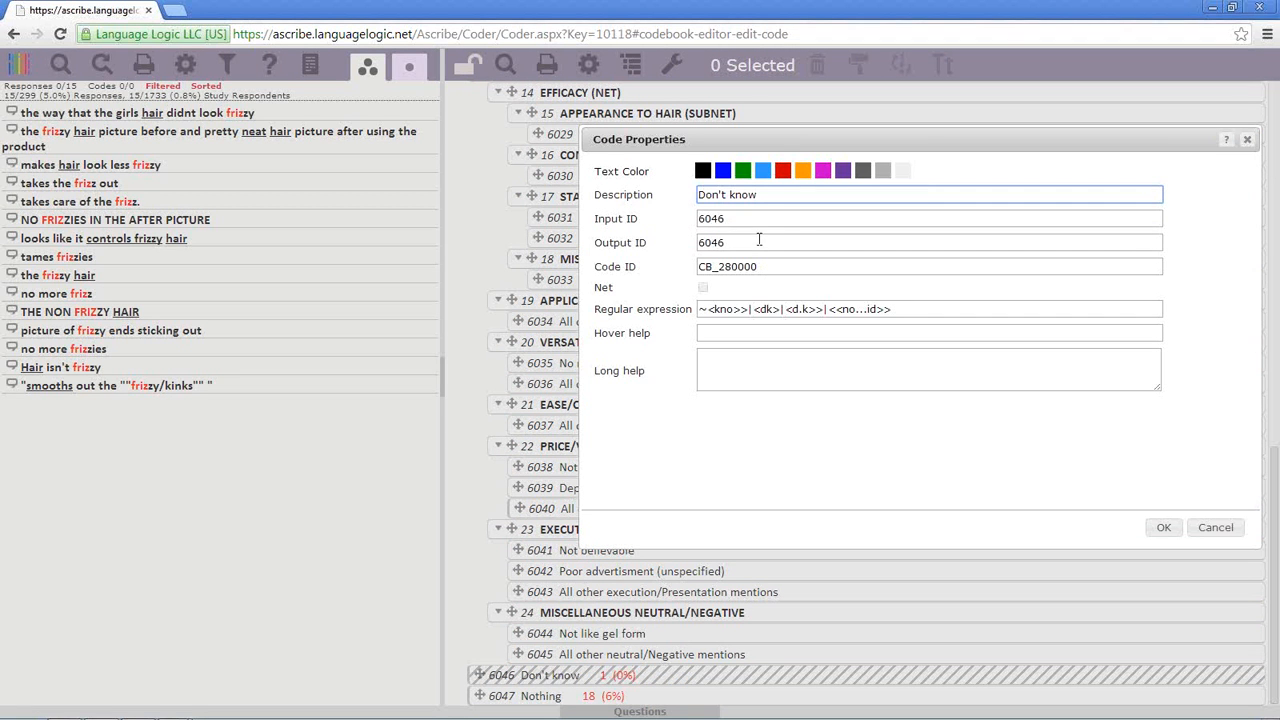
left_click_drag(759, 241, 602, 243)
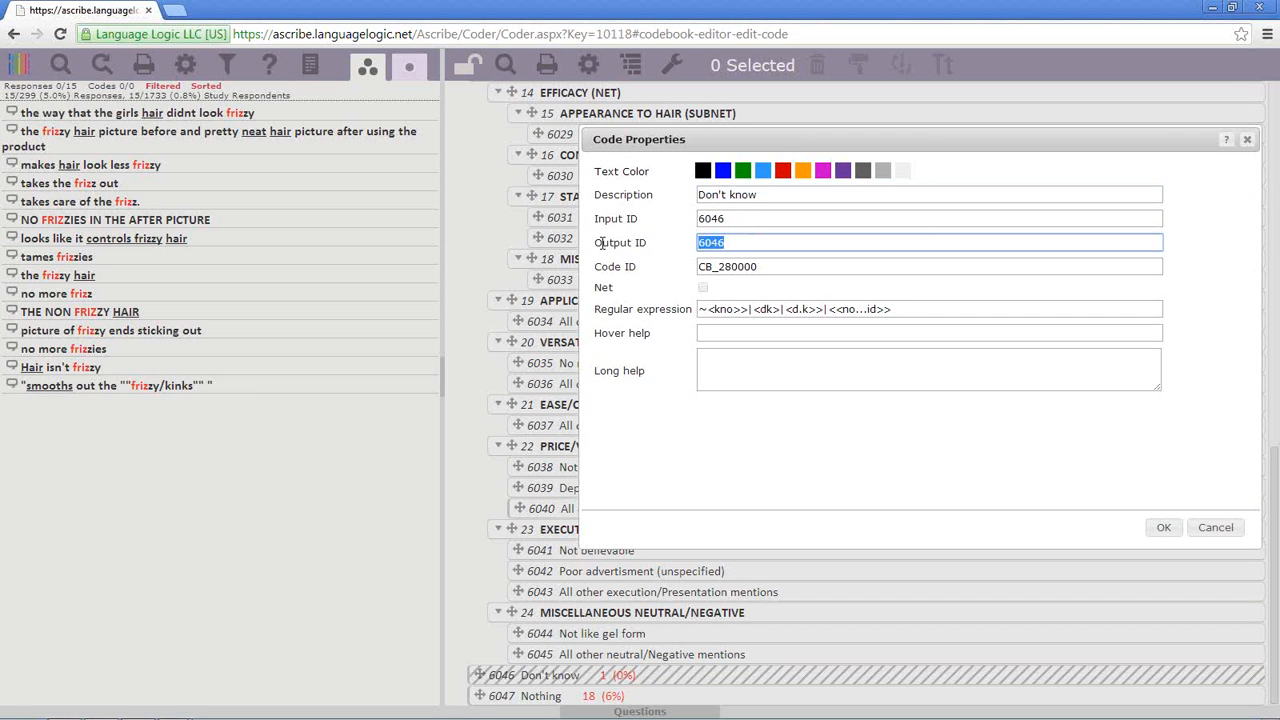
type("9998")
left_click_drag(737, 214, 633, 218)
type("9998")
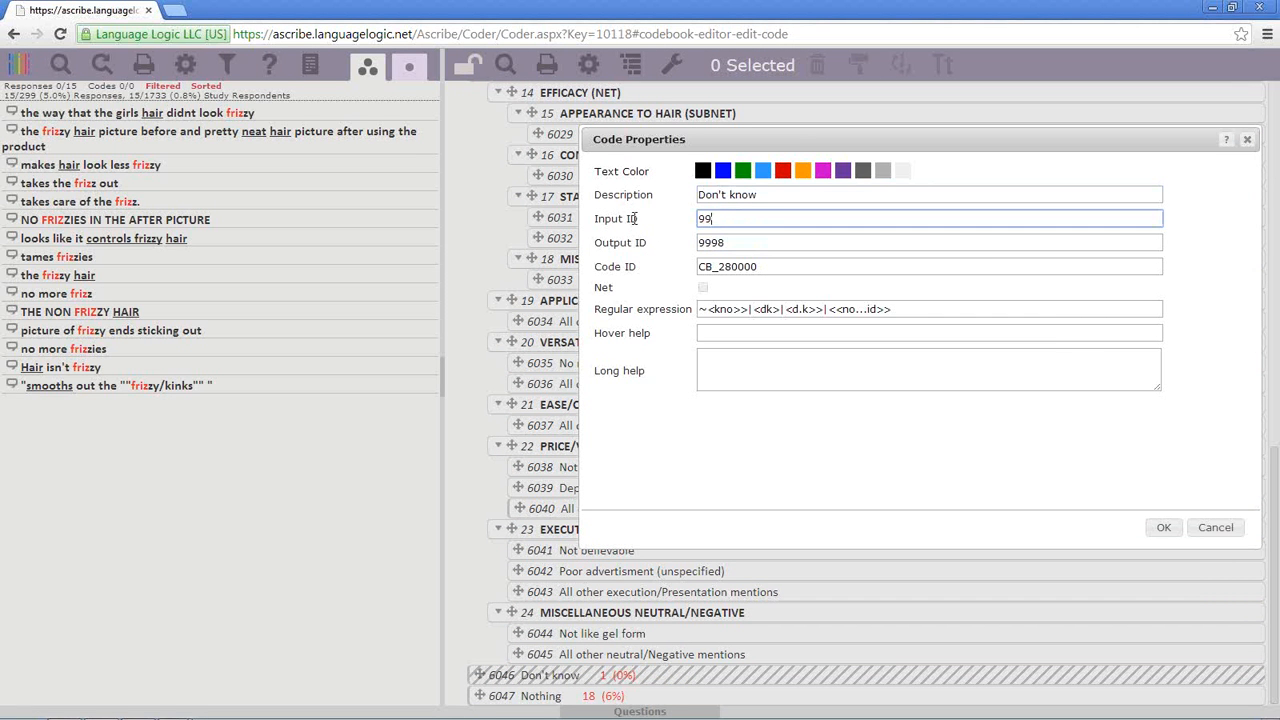
left_click(1163, 530)
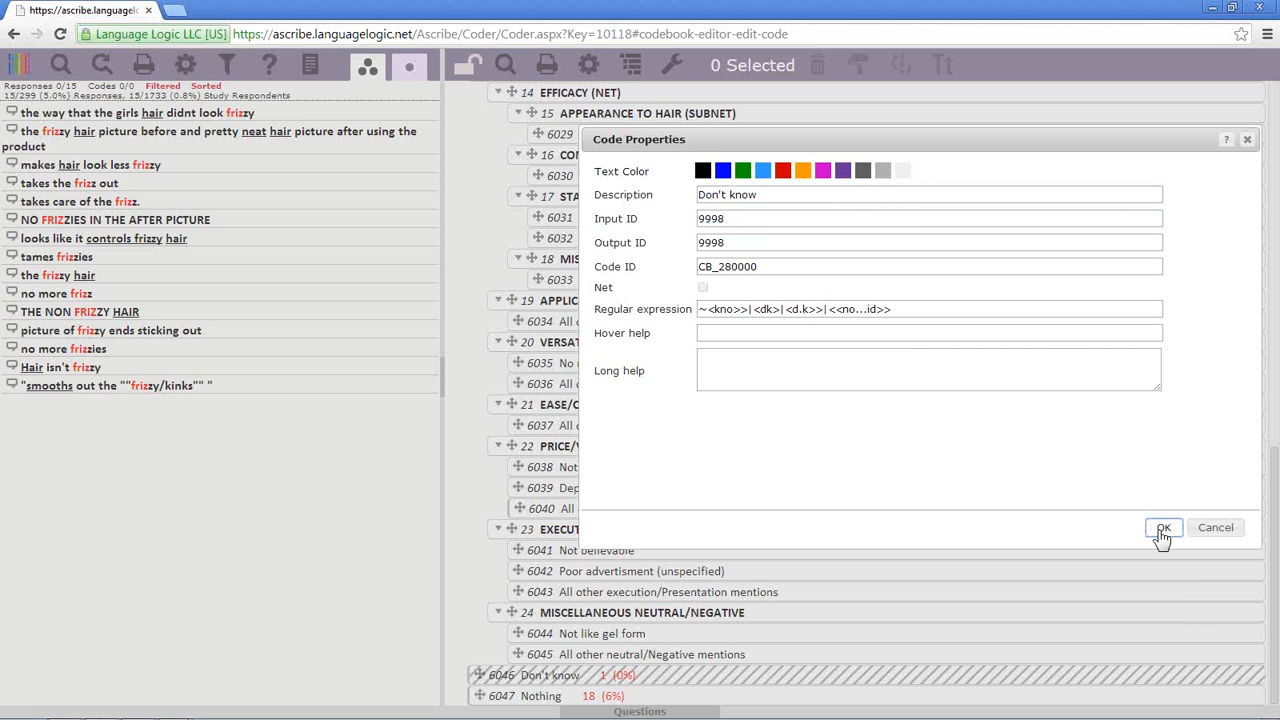
Set both the input ID and the output ID of the Nothing code to 9999.
right_click(560, 676)
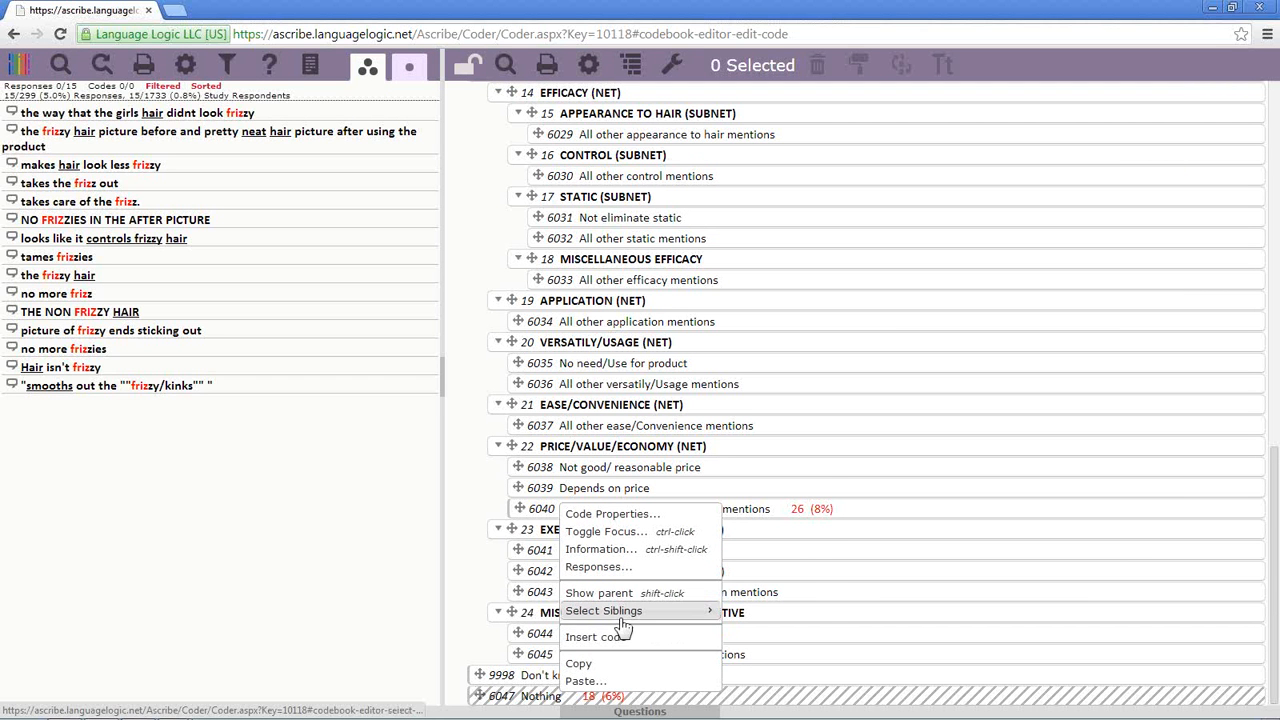
mouse_move(621, 622)
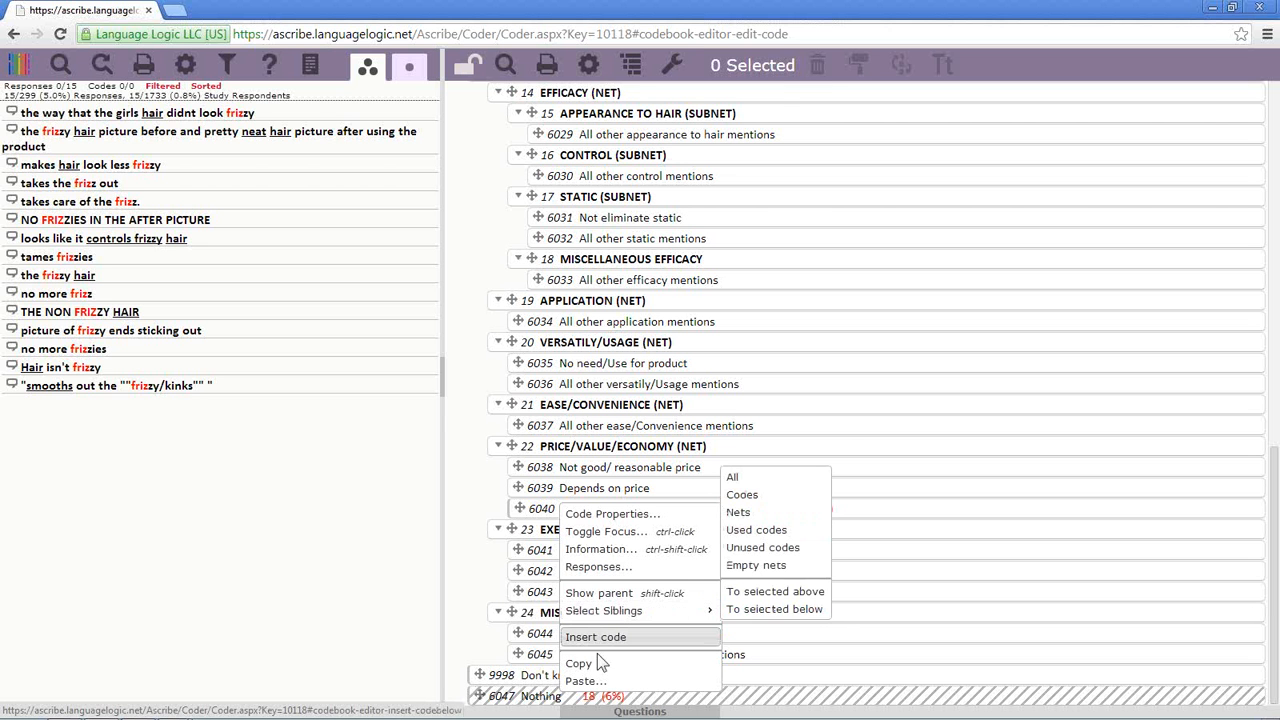
left_click(624, 514)
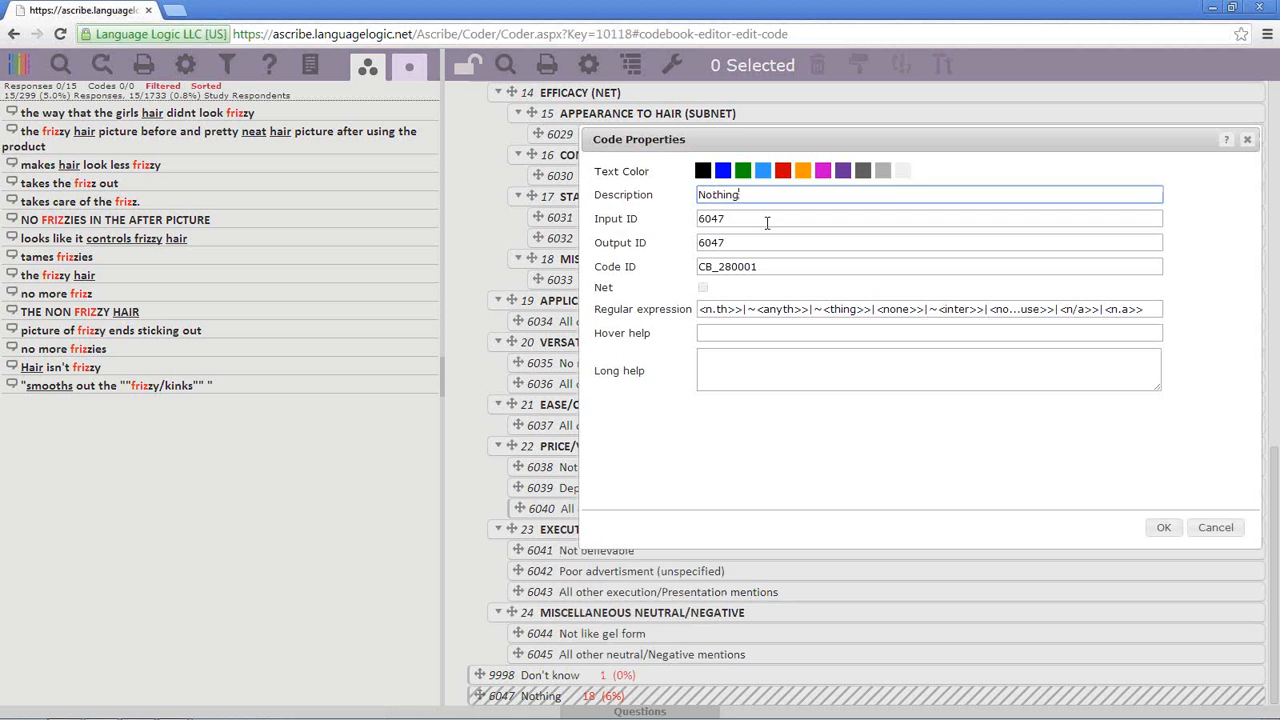
left_click_drag(766, 218, 636, 218)
type("9999")
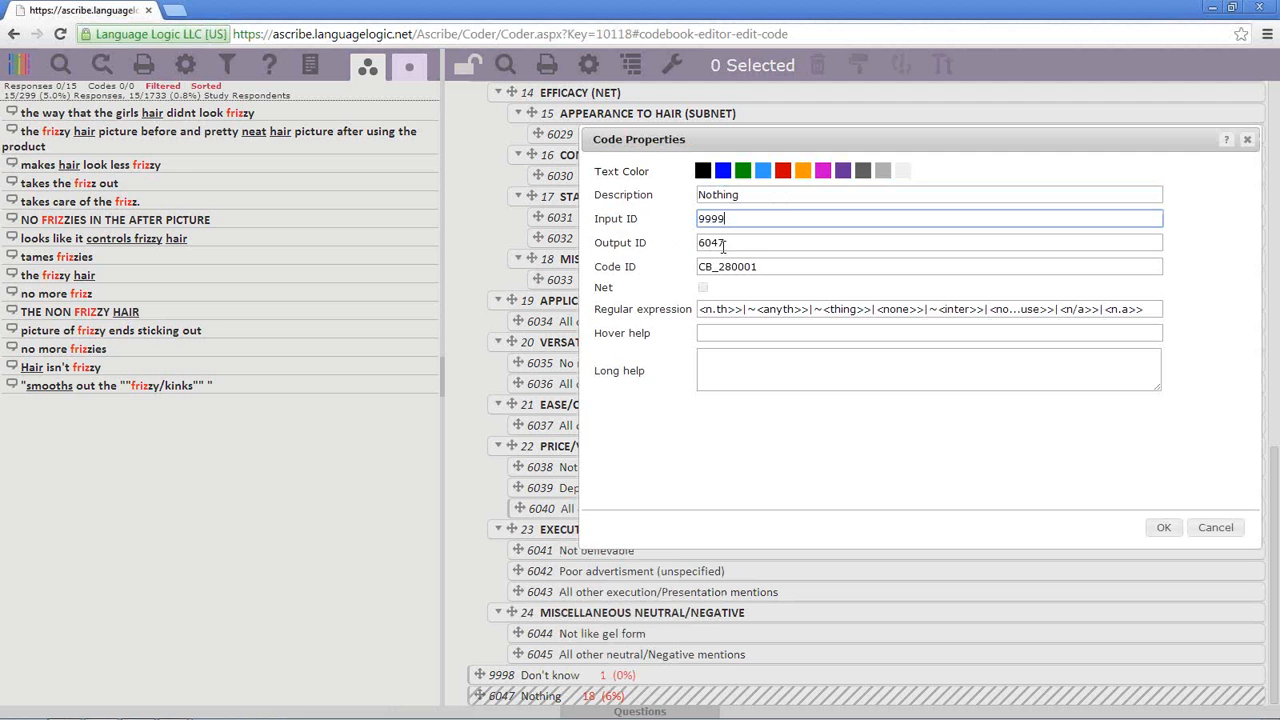
key("Tab")
type("9999")
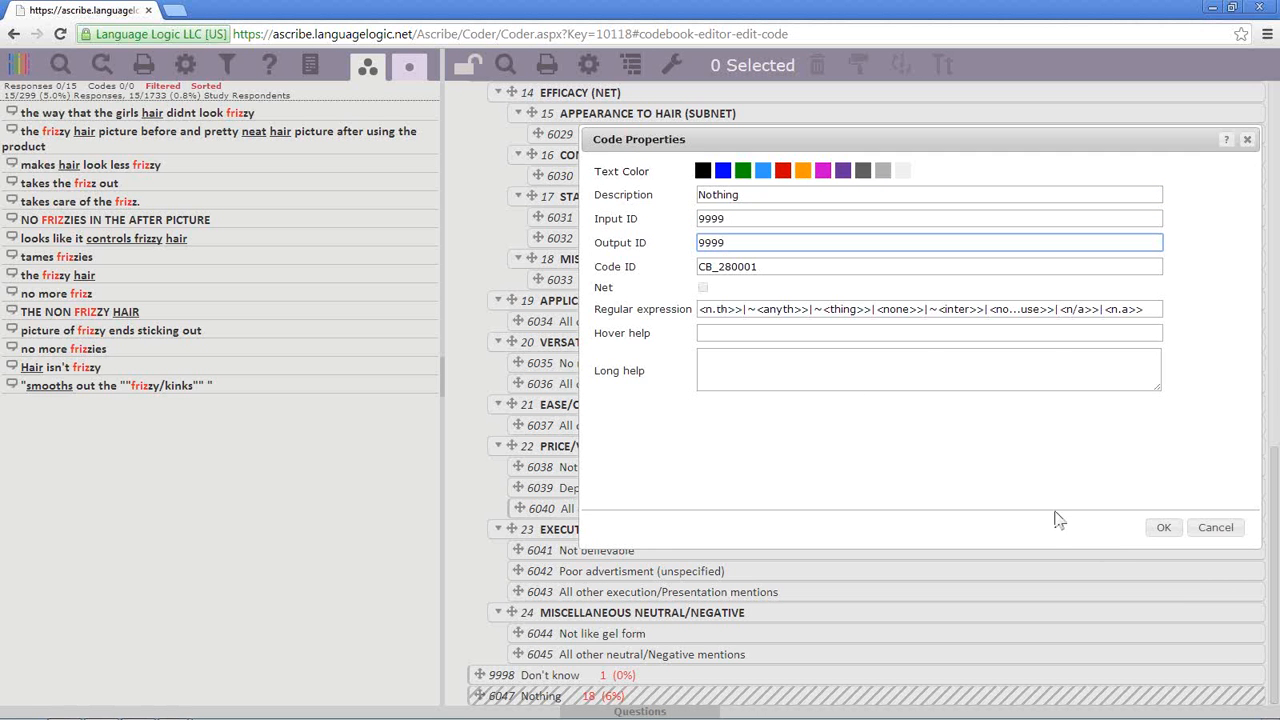
left_click(1156, 534)
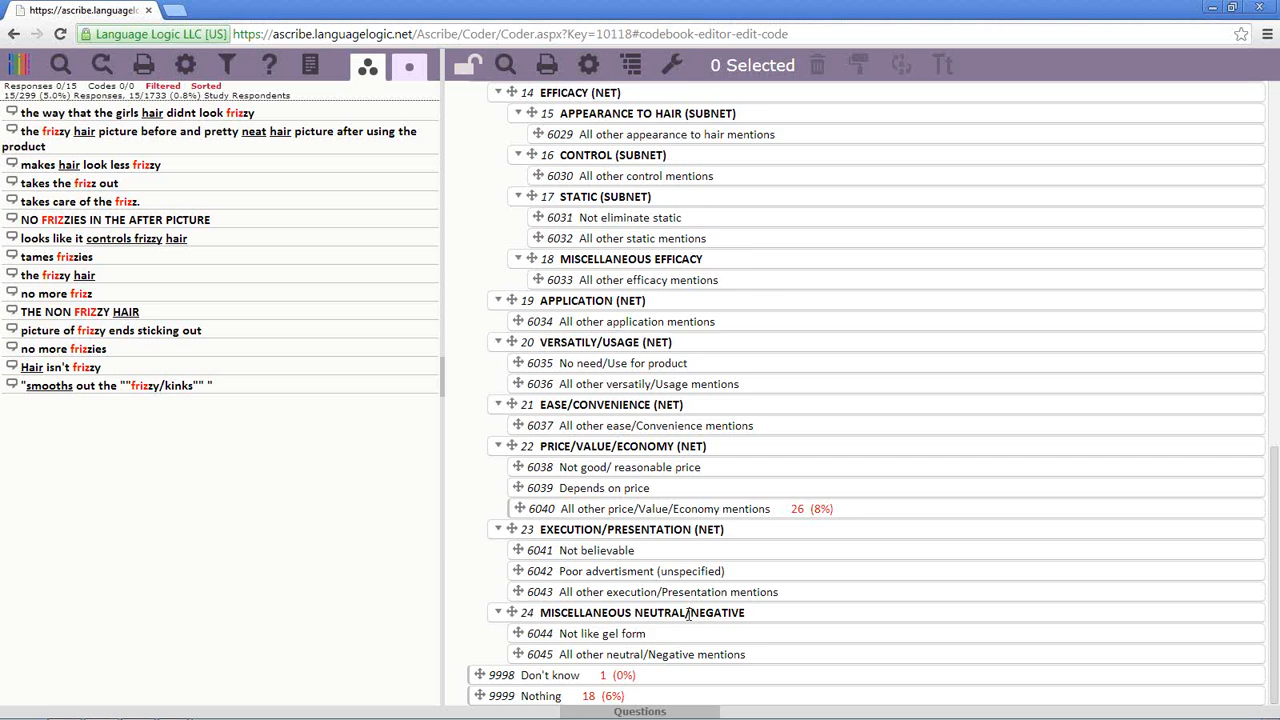
Select all descendent codes of the codebook without the nets, and check the selection down to the last codes.
scroll(688, 614, "up", 10)
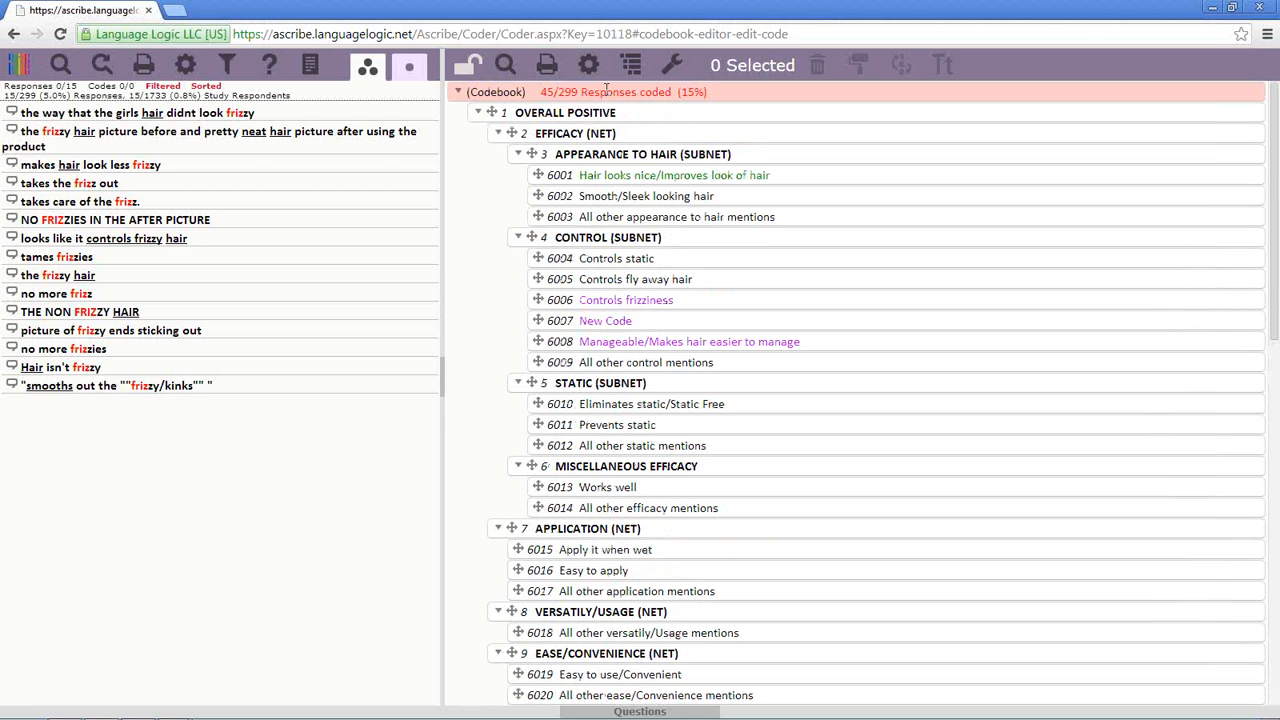
right_click(605, 90)
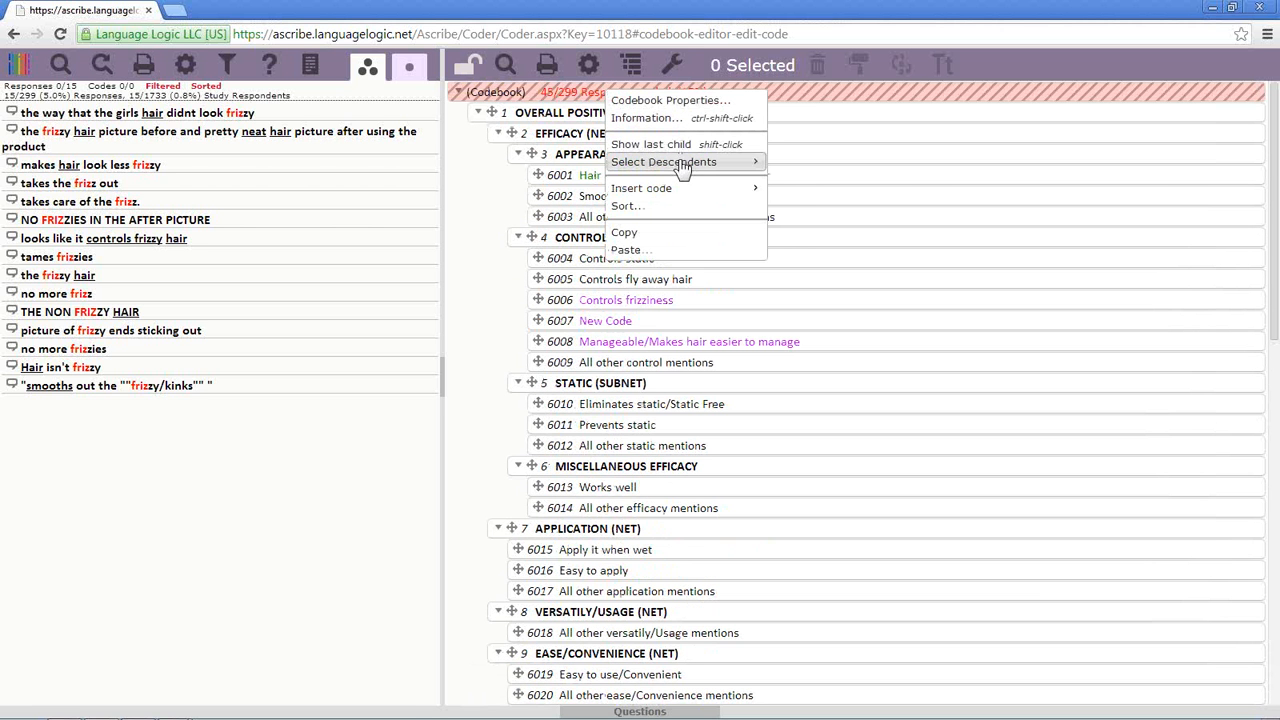
mouse_move(682, 170)
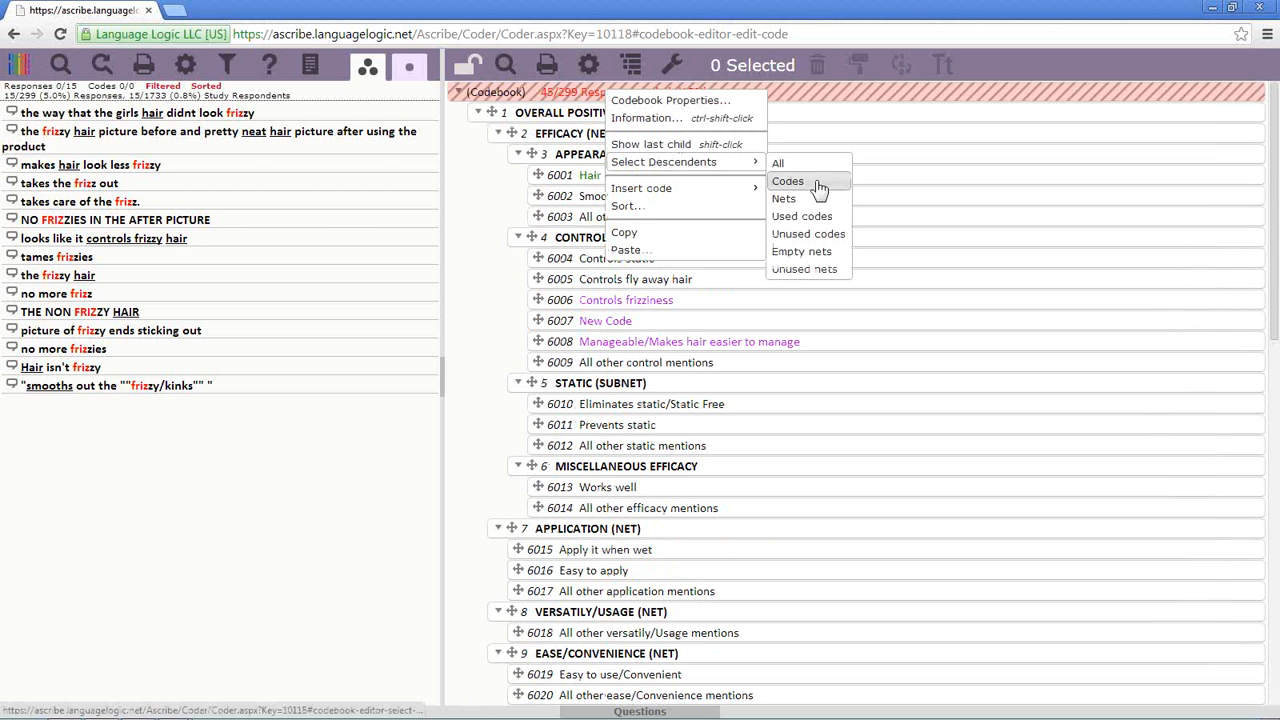
left_click(817, 187)
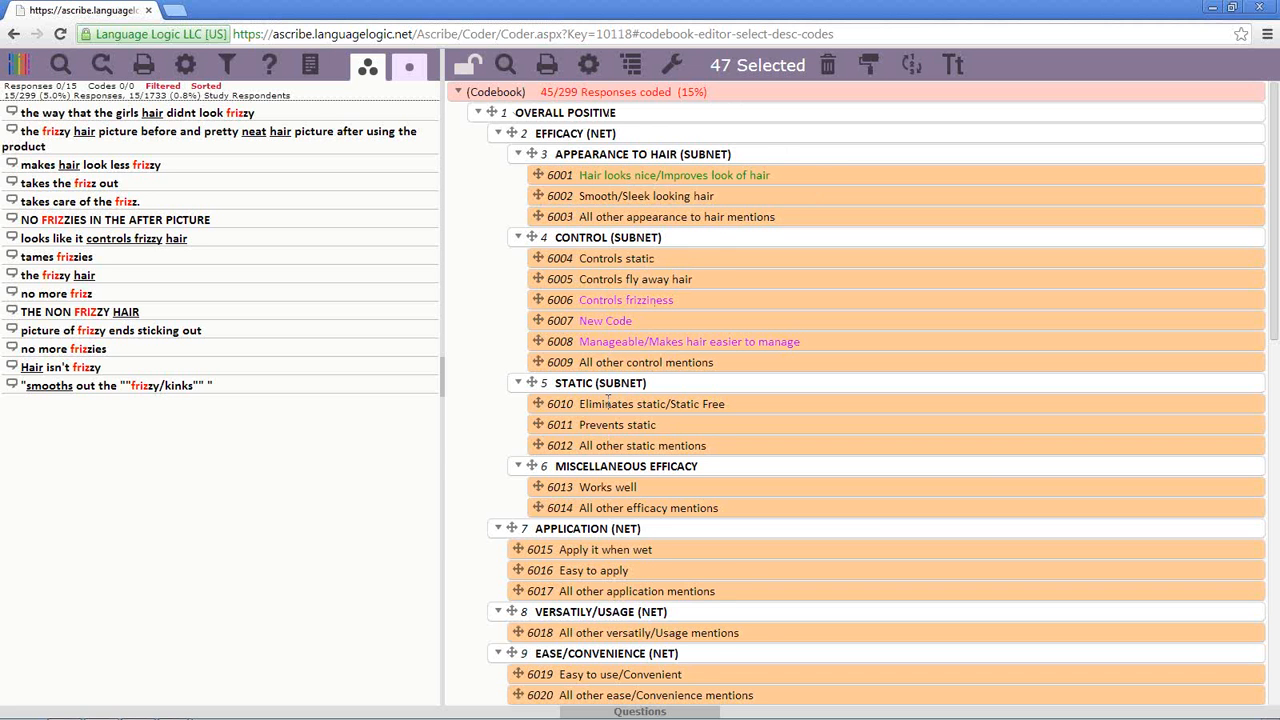
scroll(608, 400, "down", 9)
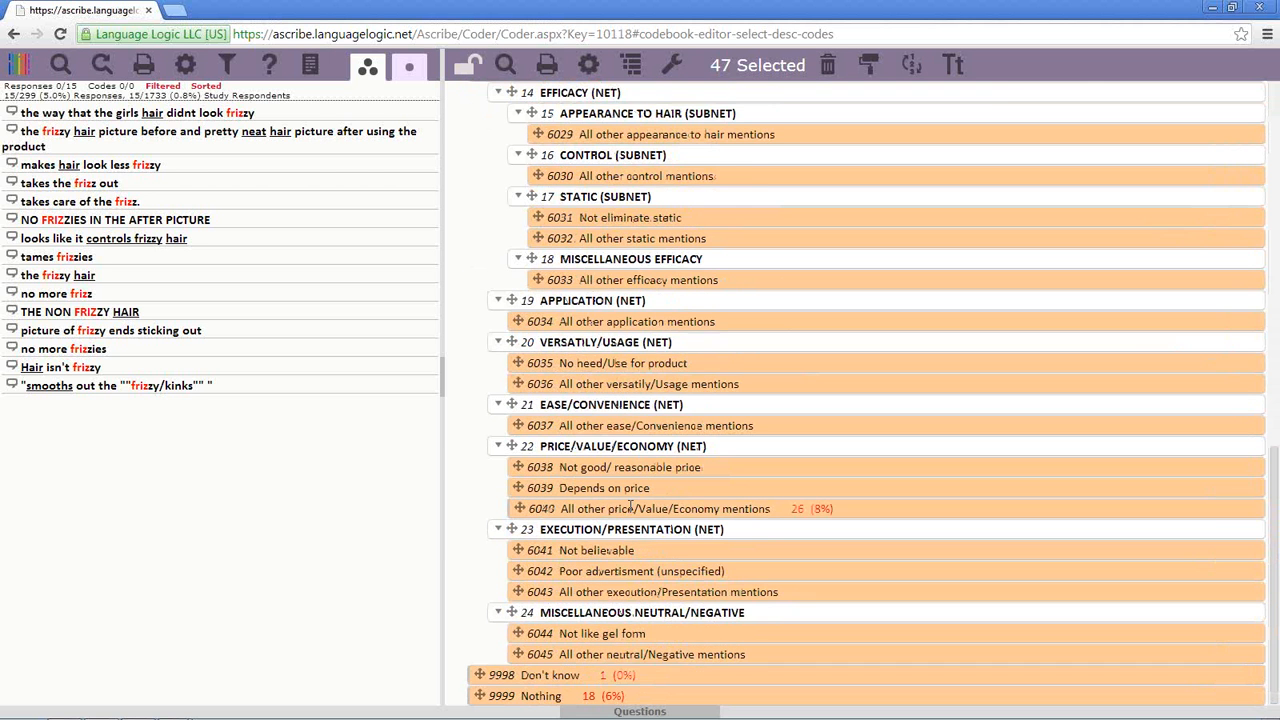
scroll(630, 508, "up", 10)
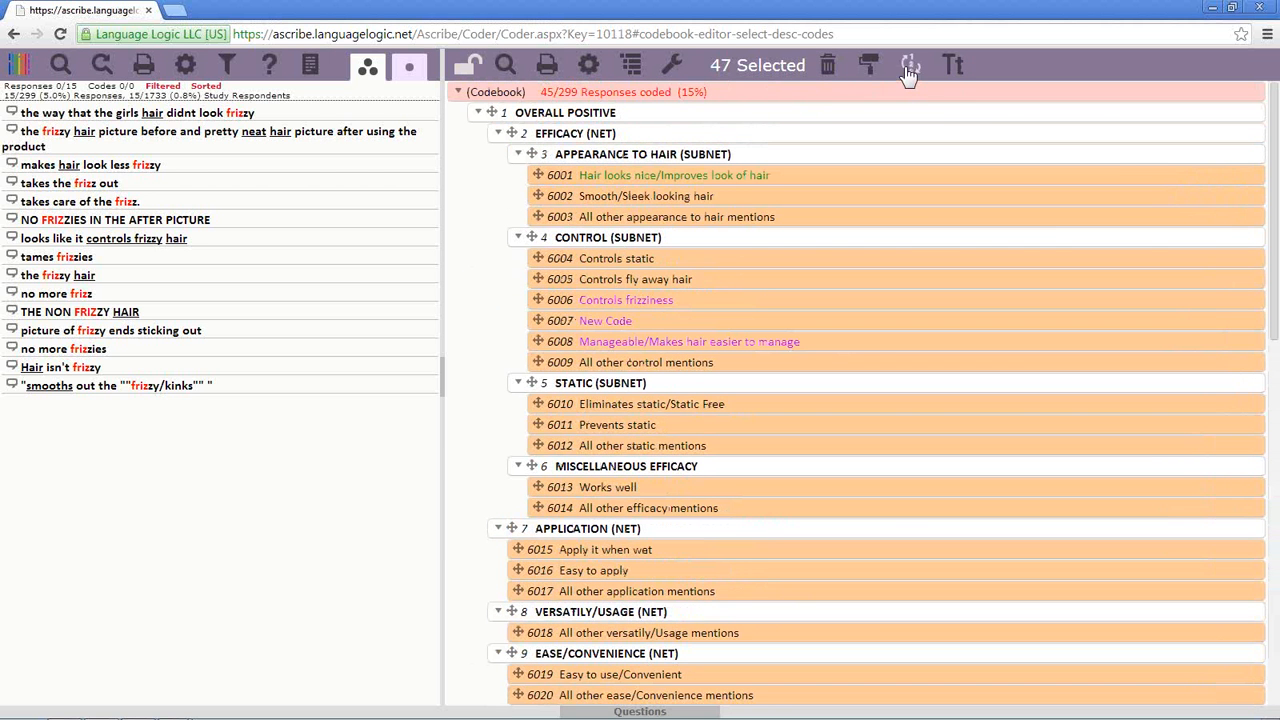
Renumber the input and output IDs of the selected codes, starting at 5001 with increment 1 and ignoring 9998 and 9999.
left_click(908, 66)
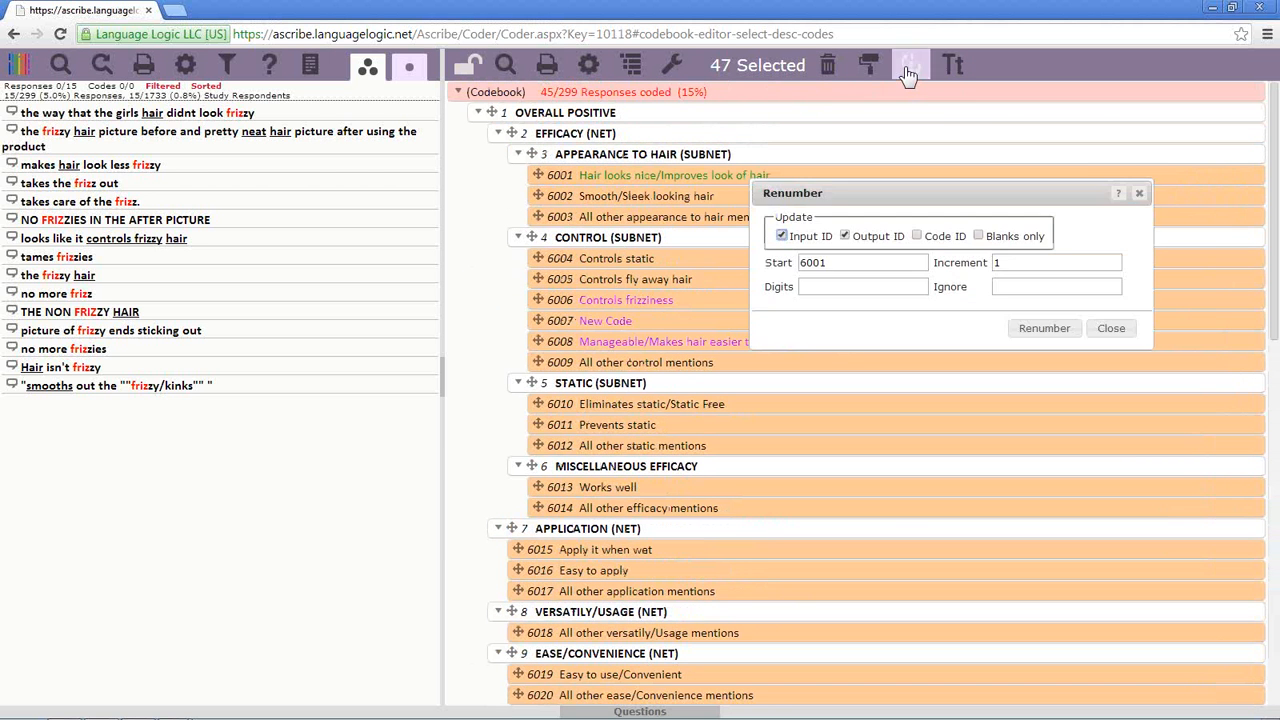
left_click(1002, 288)
type("9998")
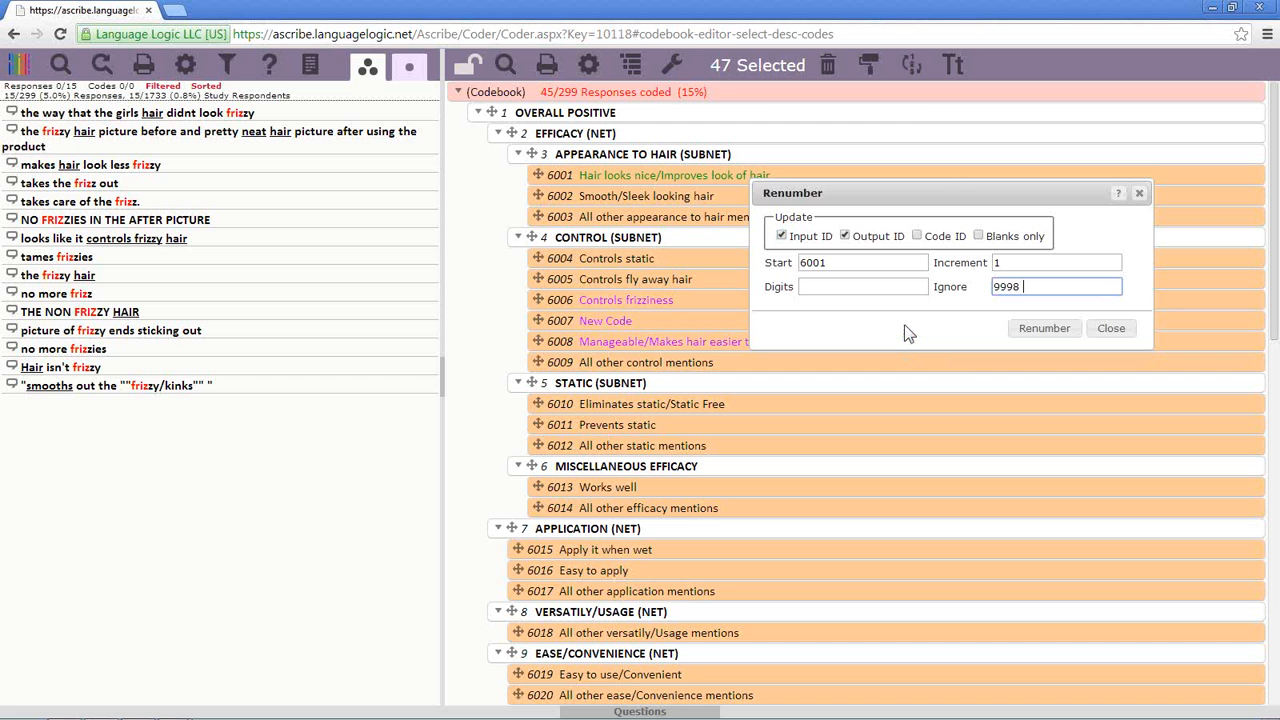
type(" 9999")
left_click_drag(851, 262, 732, 265)
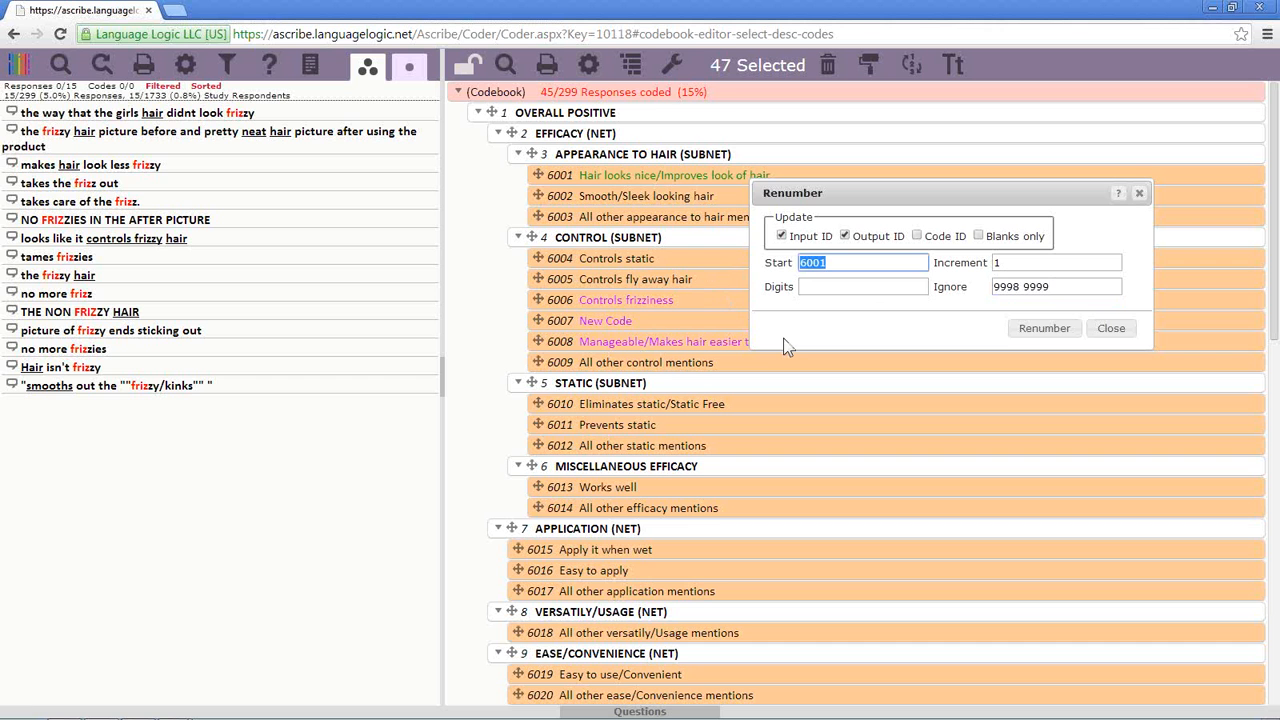
type("5001")
left_click(1040, 338)
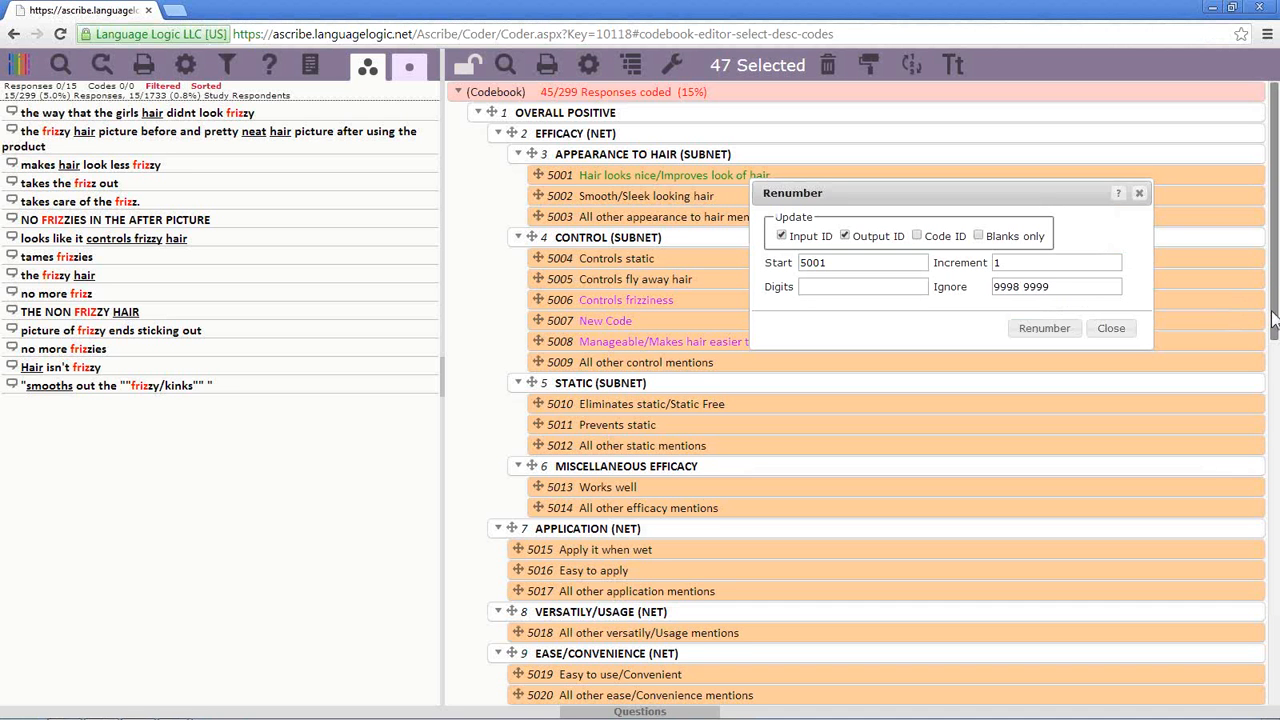
Check the renumbered IDs down to the Don't know and Nothing codes, and close the Renumber dialog.
left_click(1275, 432)
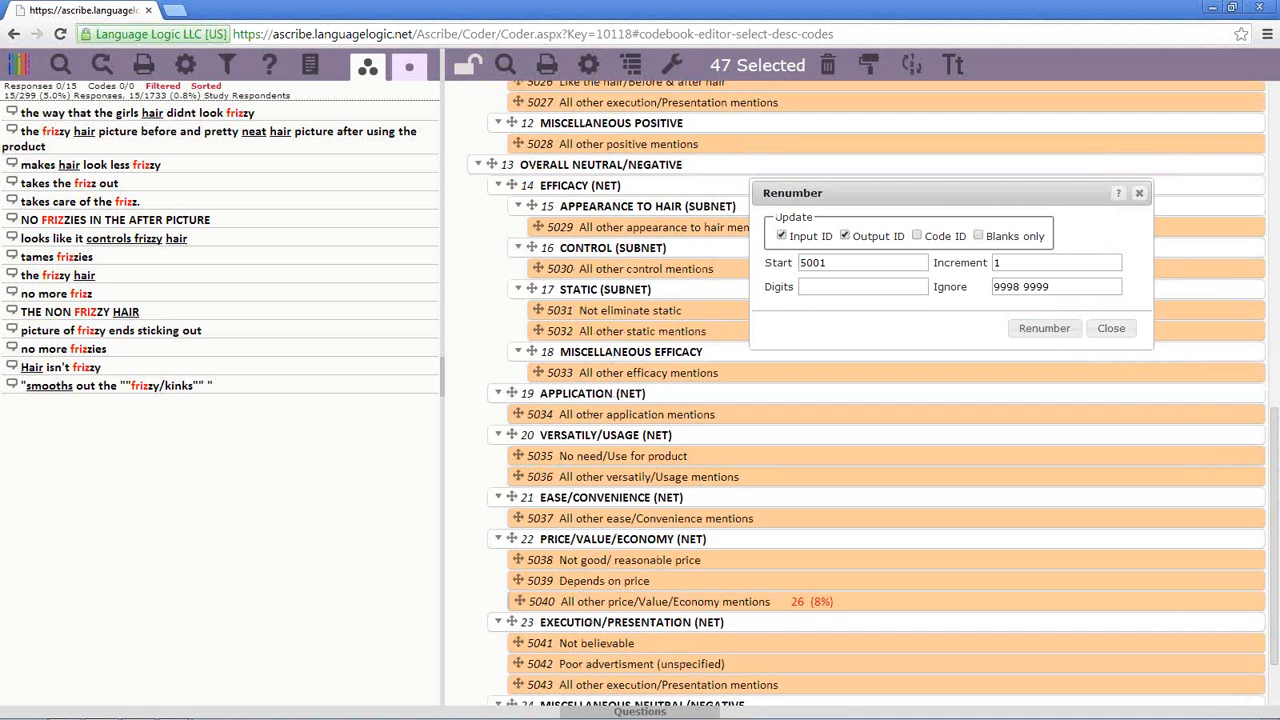
scroll(1275, 437, "down", 3)
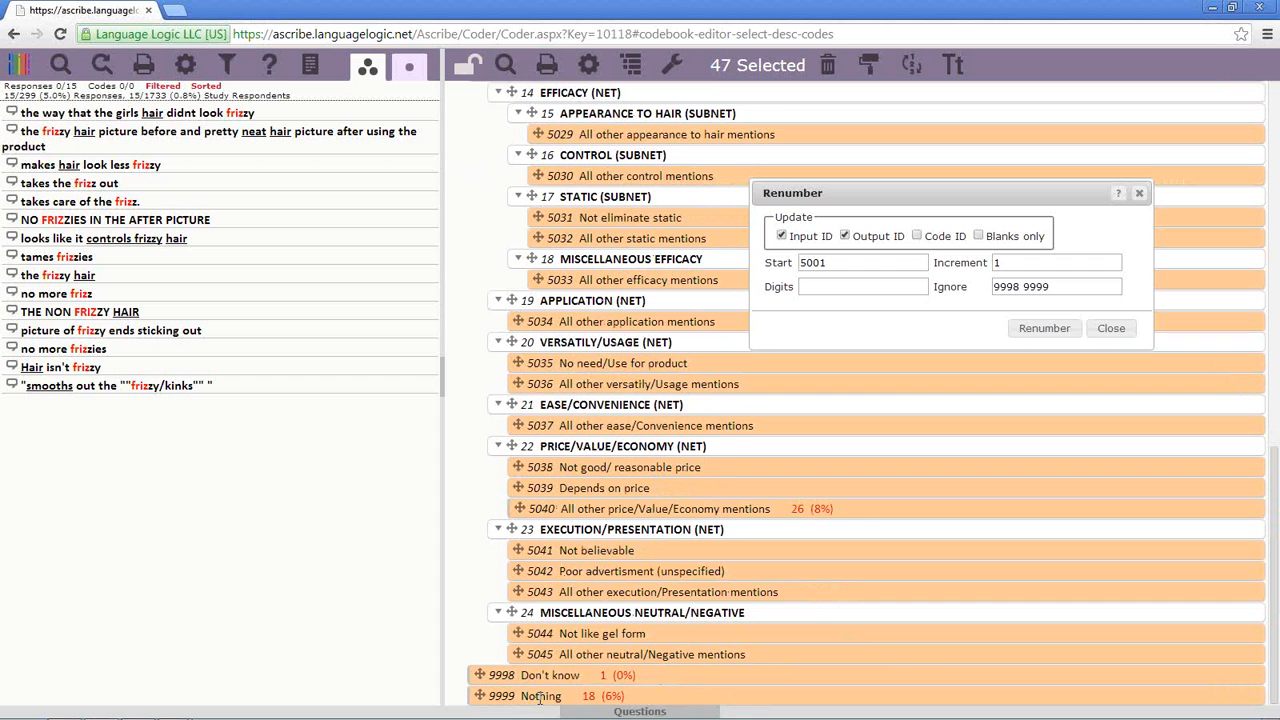
left_click(1066, 288)
left_click(1113, 333)
left_click(1113, 333)
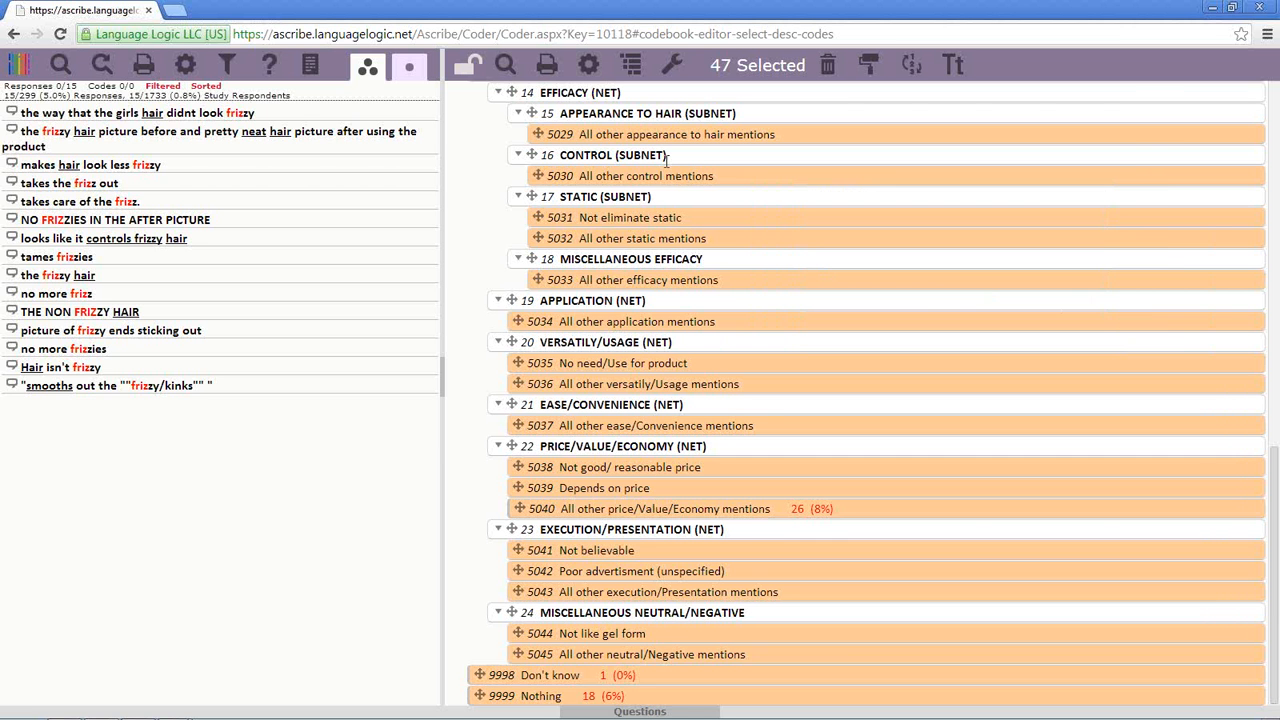
Deselect all codes of the codebook.
scroll(727, 236, "up", 12)
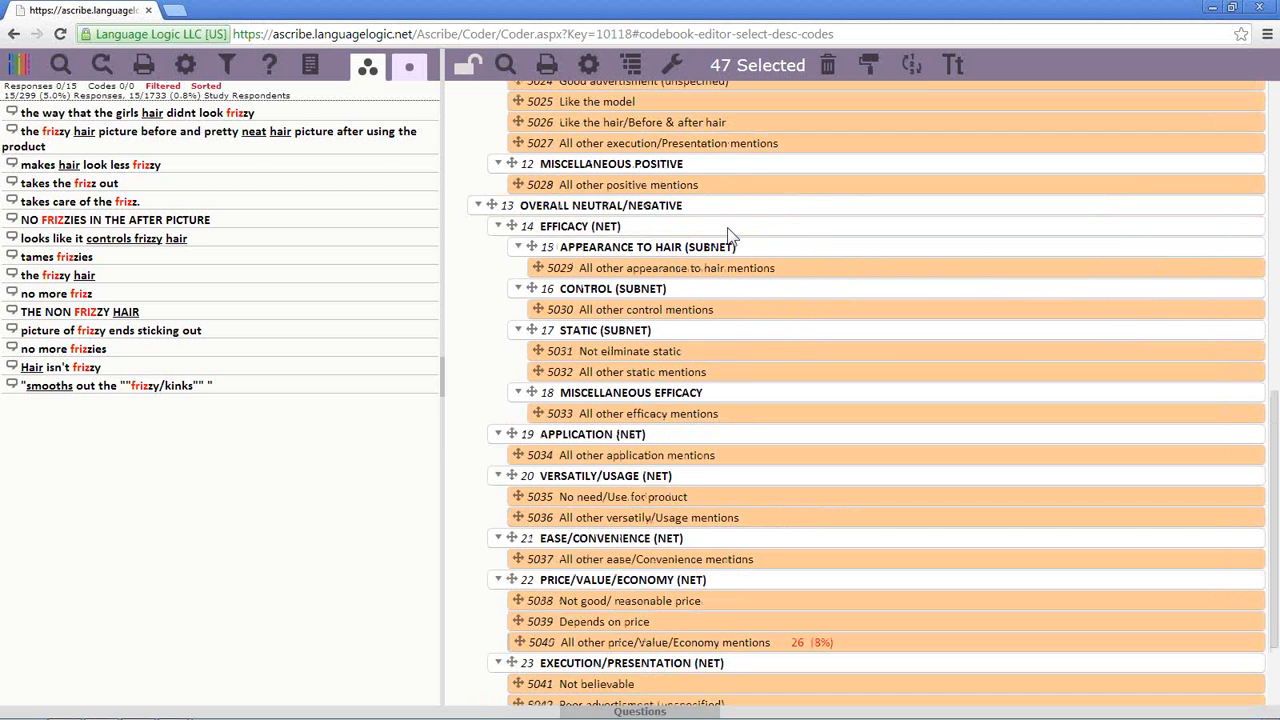
right_click(590, 97)
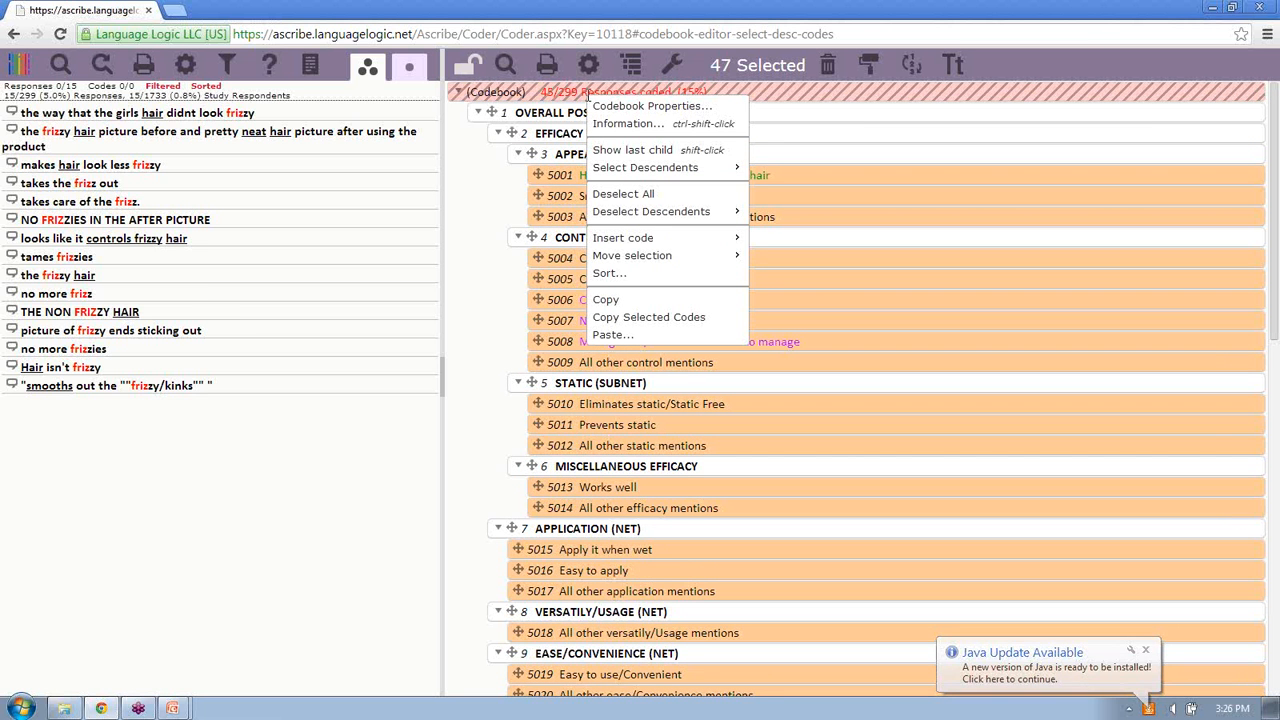
left_click(621, 194)
Show the options for selecting descendents of the whole codebook.
right_click(598, 97)
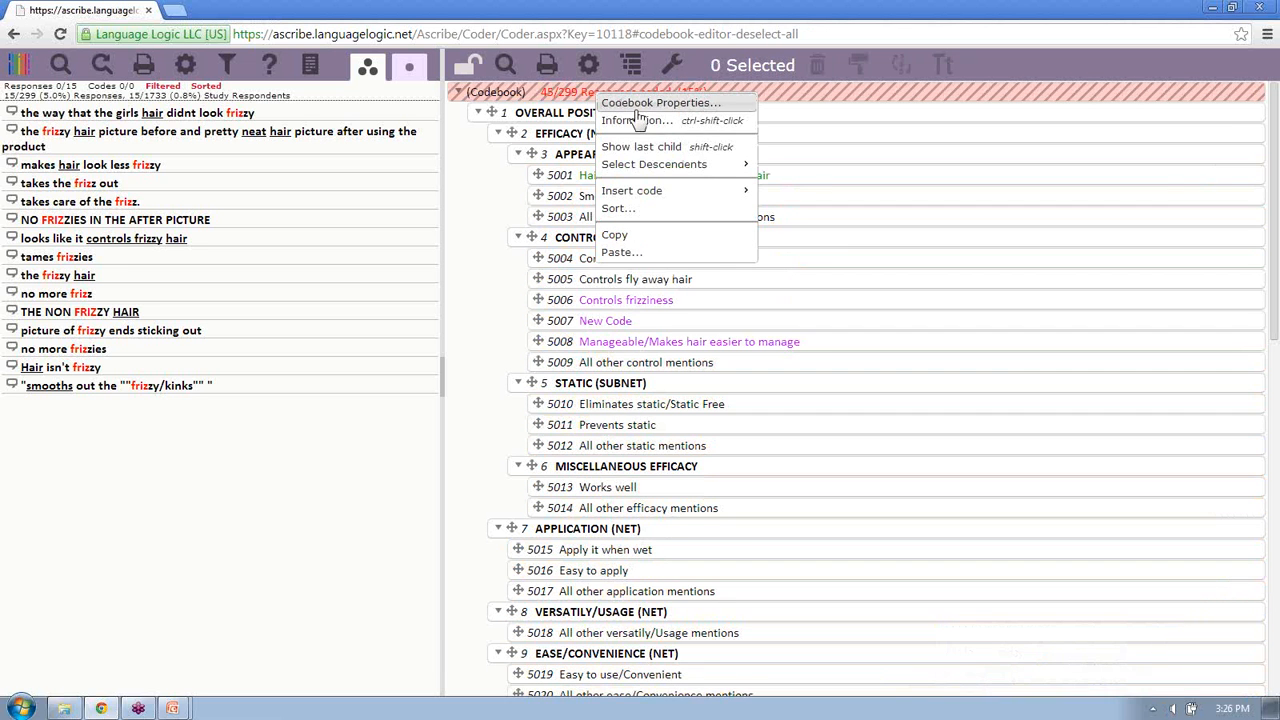
mouse_move(668, 166)
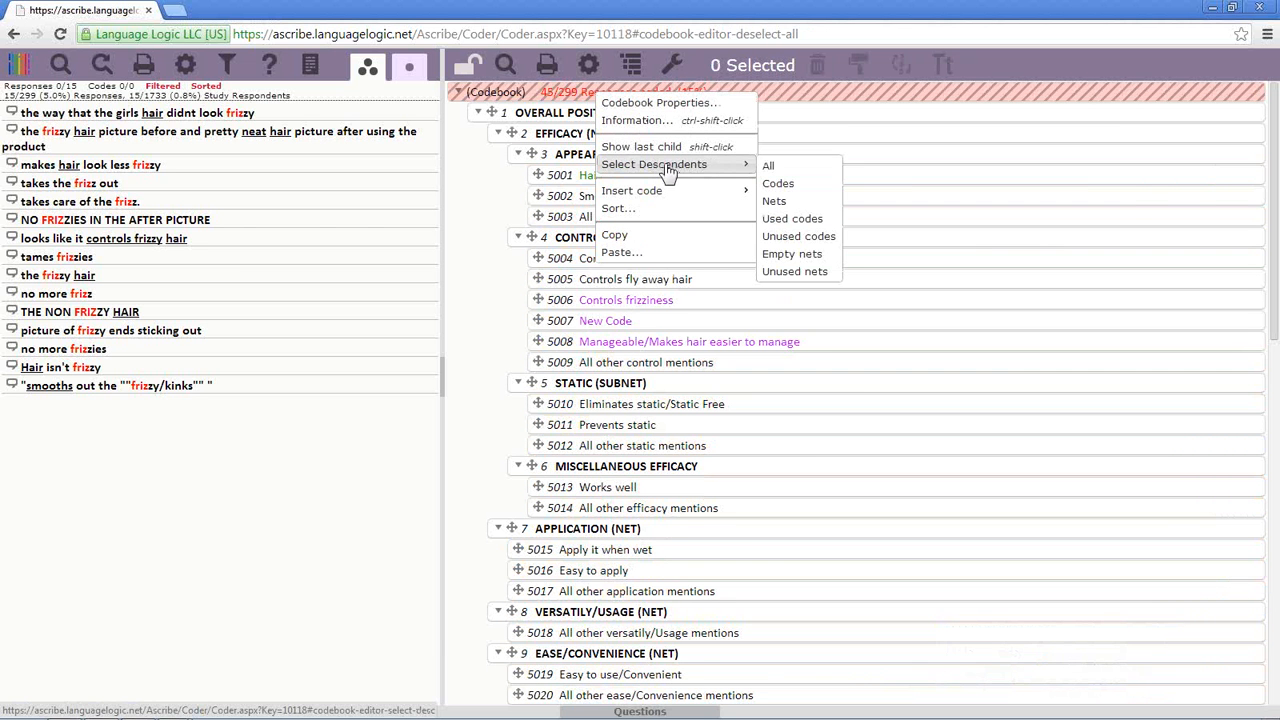
right_click(569, 117)
right_click(575, 90)
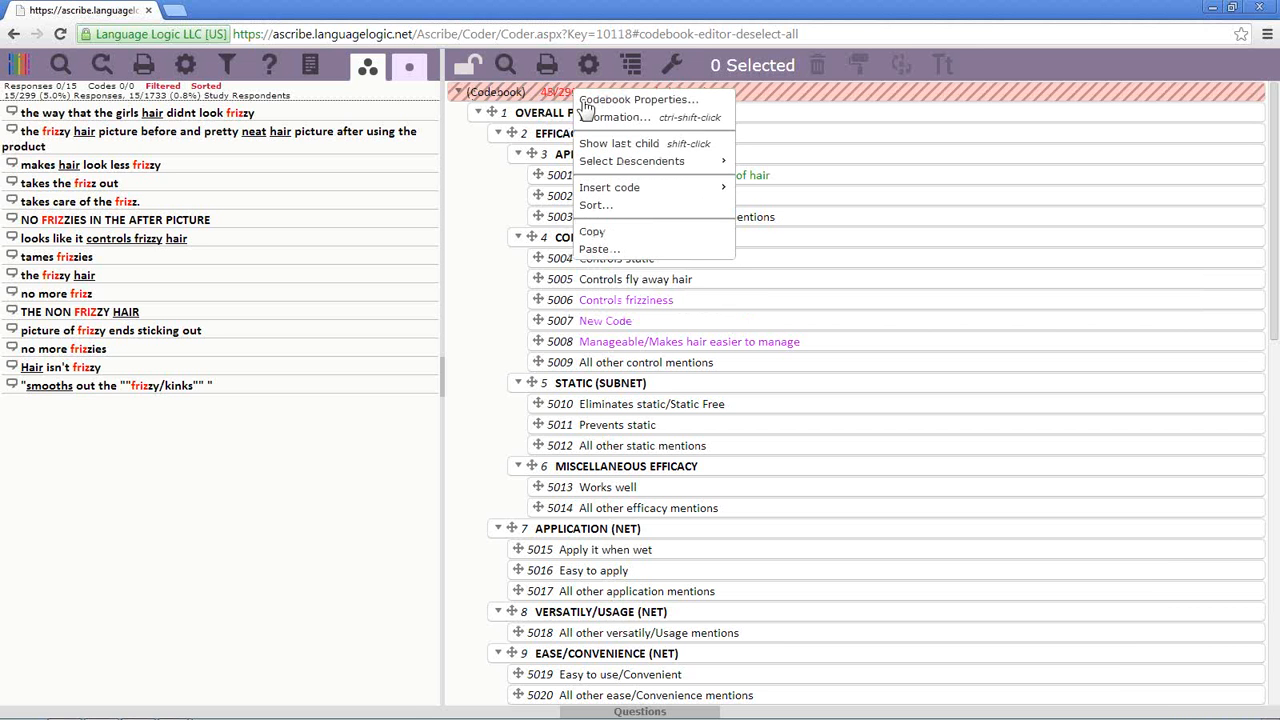
mouse_move(686, 166)
Try to select the sibling codes of the EFFICACY (NET) under OVERALL POSITIVE, and clear its selection.
left_click(561, 114)
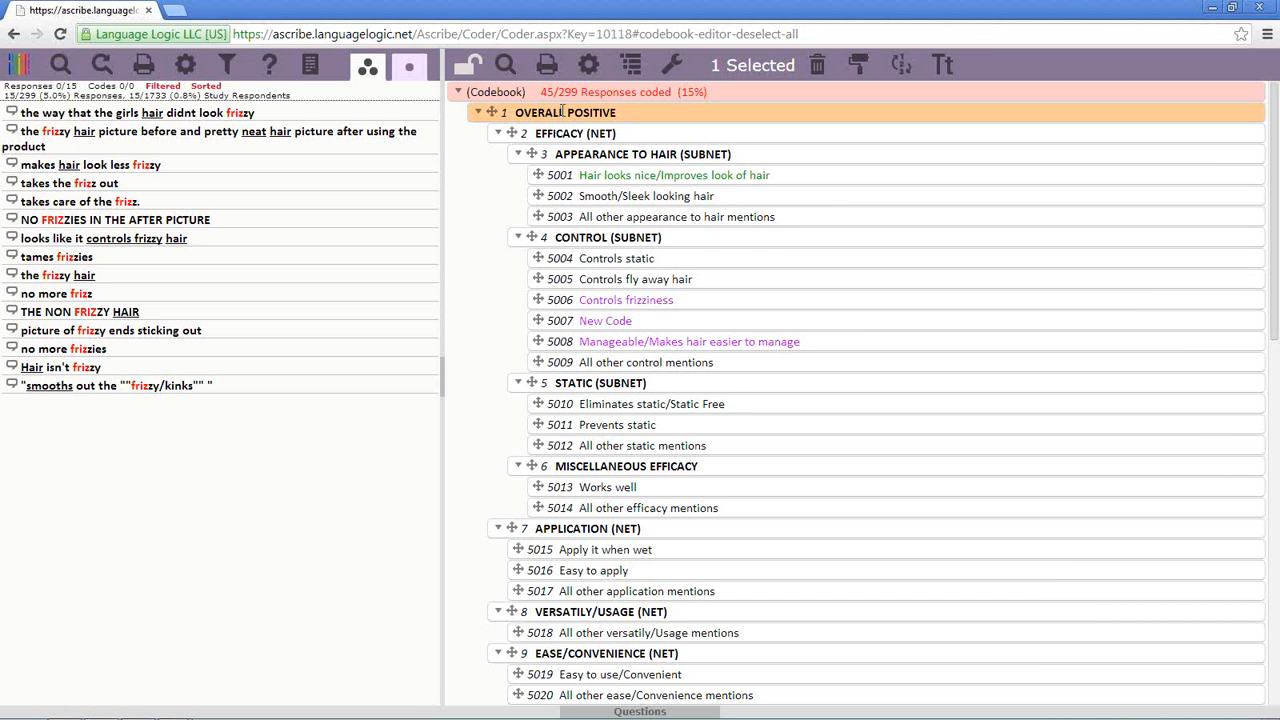
right_click(562, 111)
left_click(542, 117)
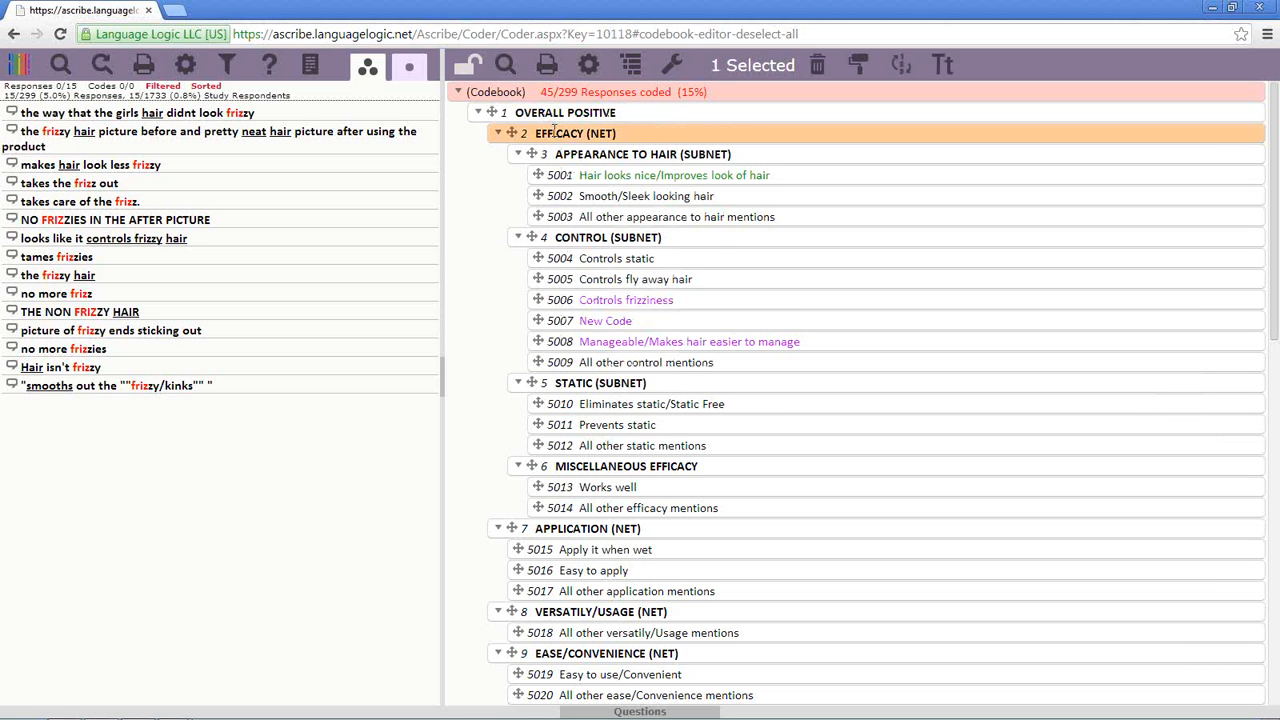
right_click(553, 131)
mouse_move(608, 224)
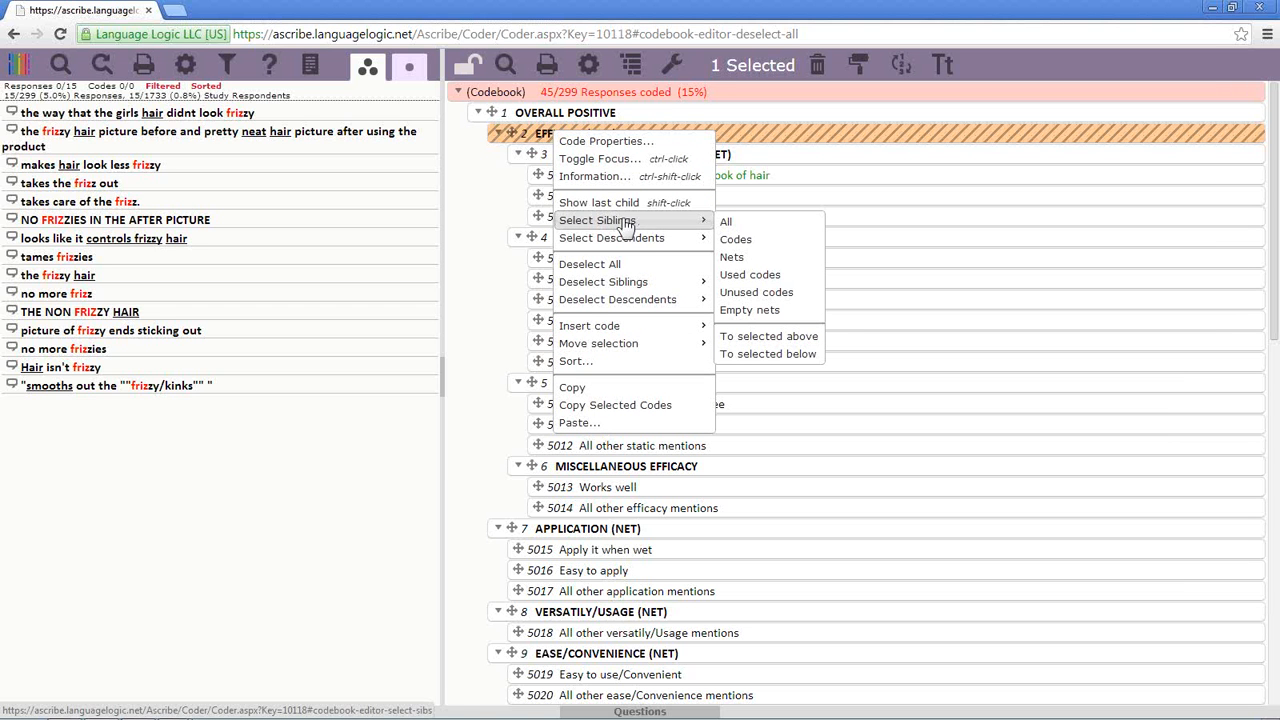
left_click(758, 244)
scroll(756, 246, "down", 10)
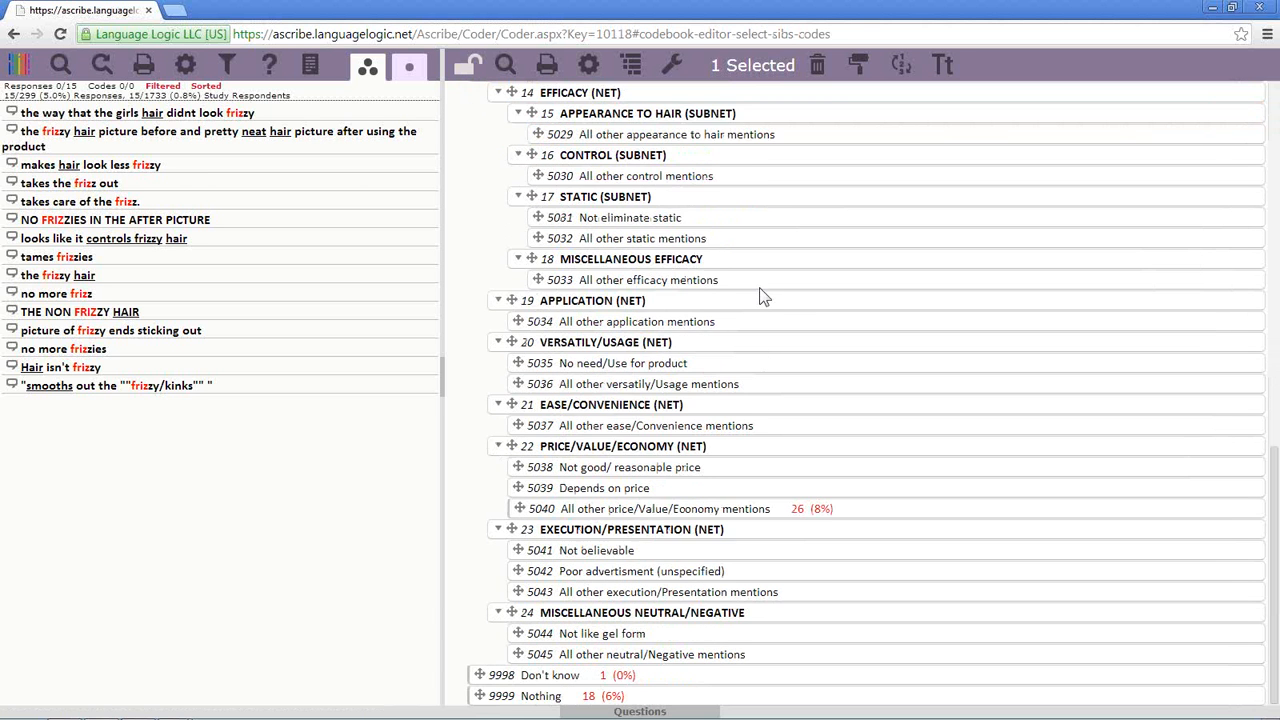
scroll(759, 287, "up", 10)
left_click(588, 132)
Select the sibling codes of the OVERALL POSITIVE net and check the selection through the codebook.
right_click(585, 117)
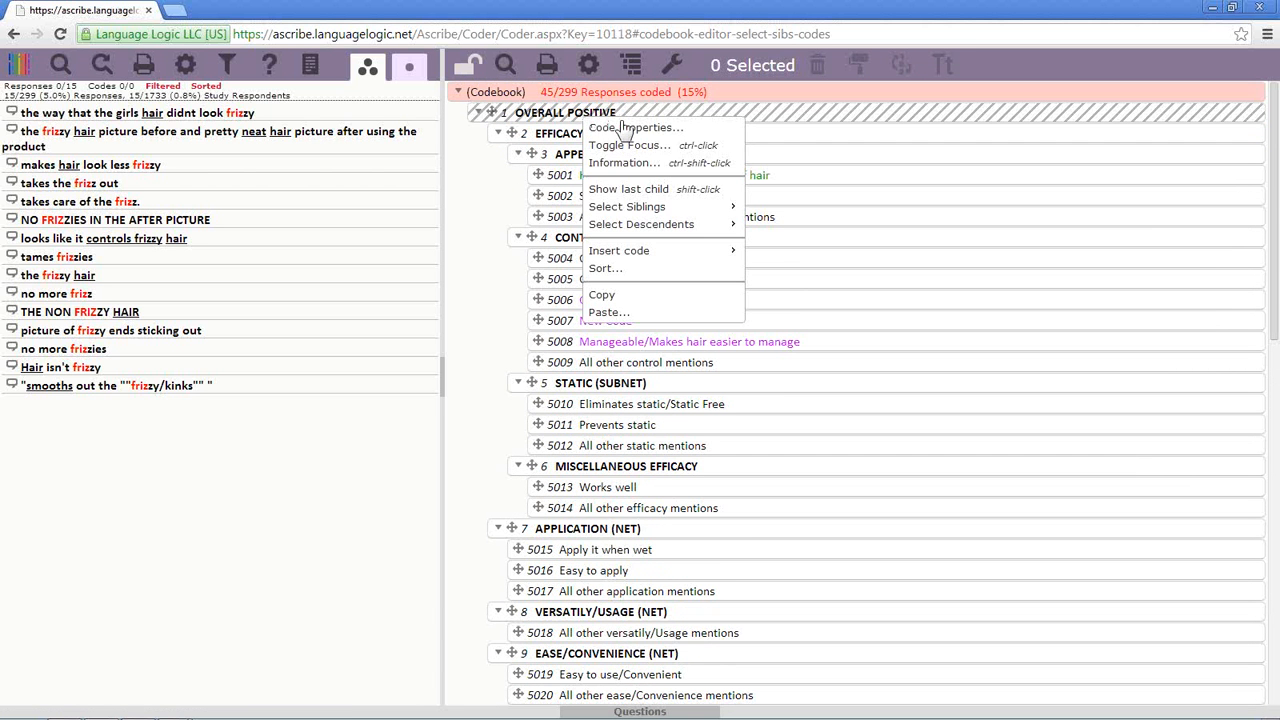
mouse_move(646, 206)
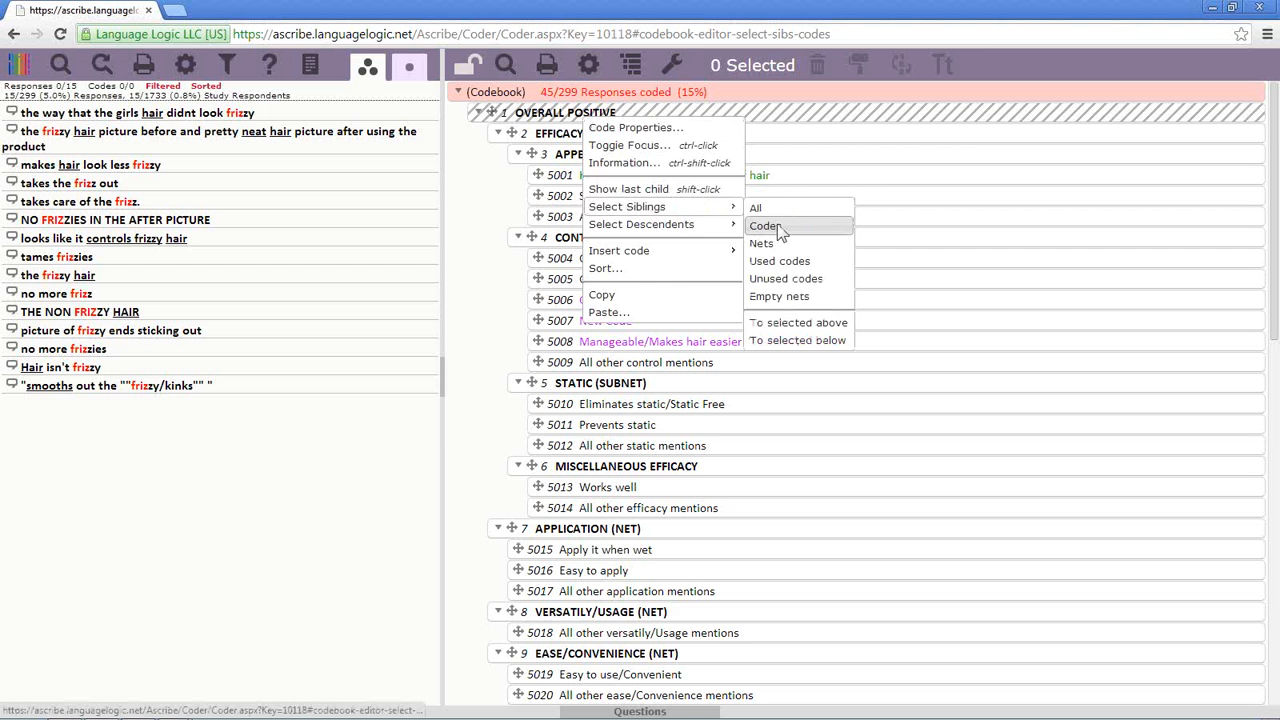
left_click(775, 225)
scroll(777, 402, "down", 2)
scroll(778, 410, "down", 6)
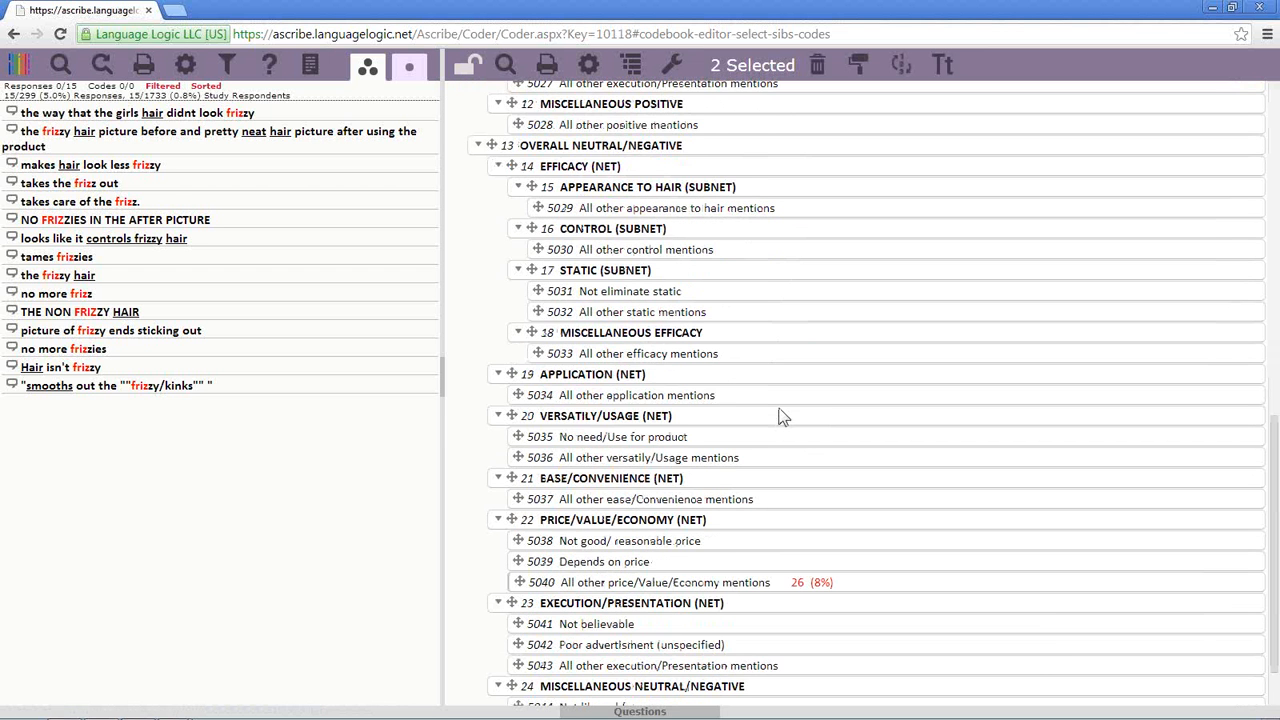
scroll(457, 388, "up", 8)
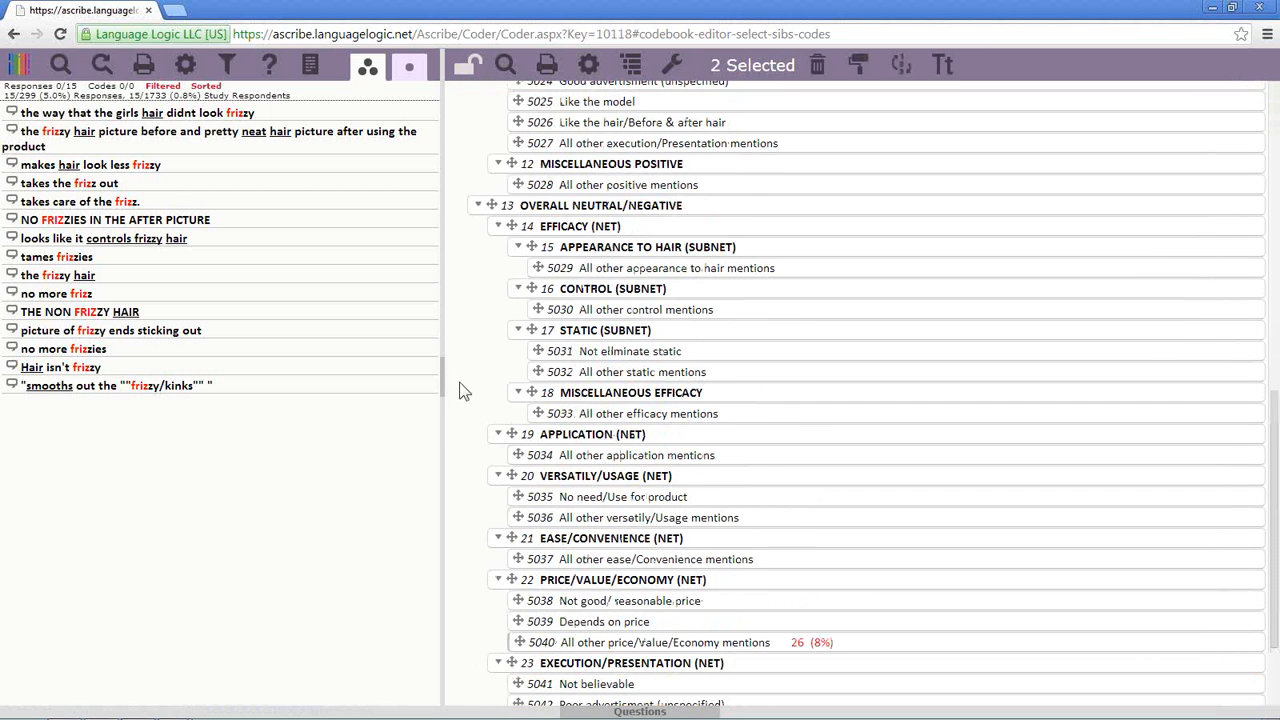
Collapse the OVERALL POSITIVE and OVERALL NEUTRAL/NEGATIVE nets to view the selected top-level codes, and expand both again.
left_click(483, 114)
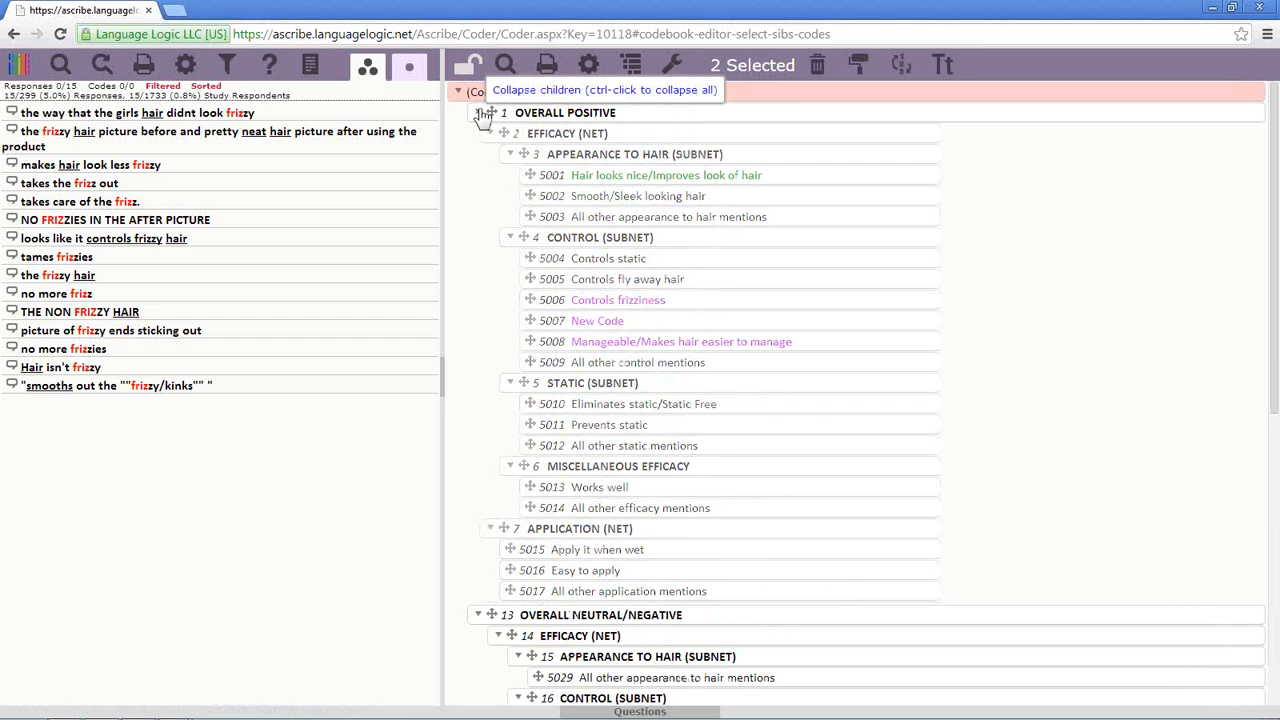
left_click(479, 132)
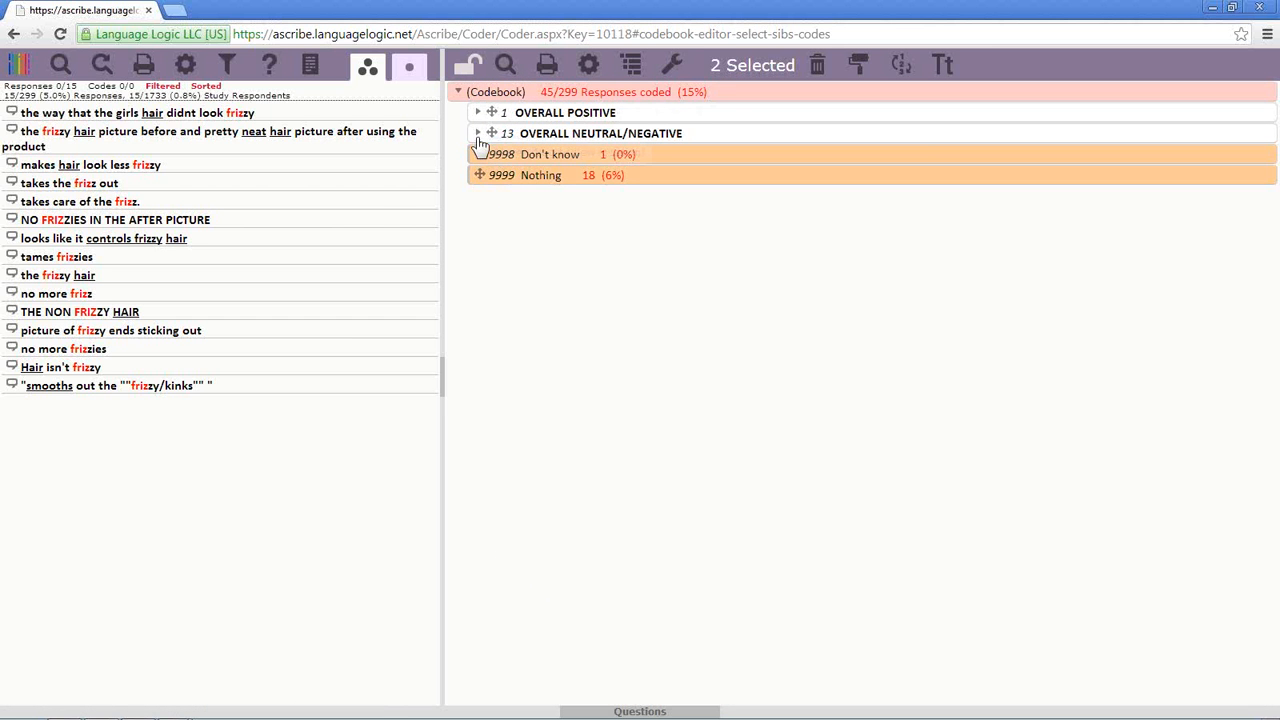
left_click(479, 113)
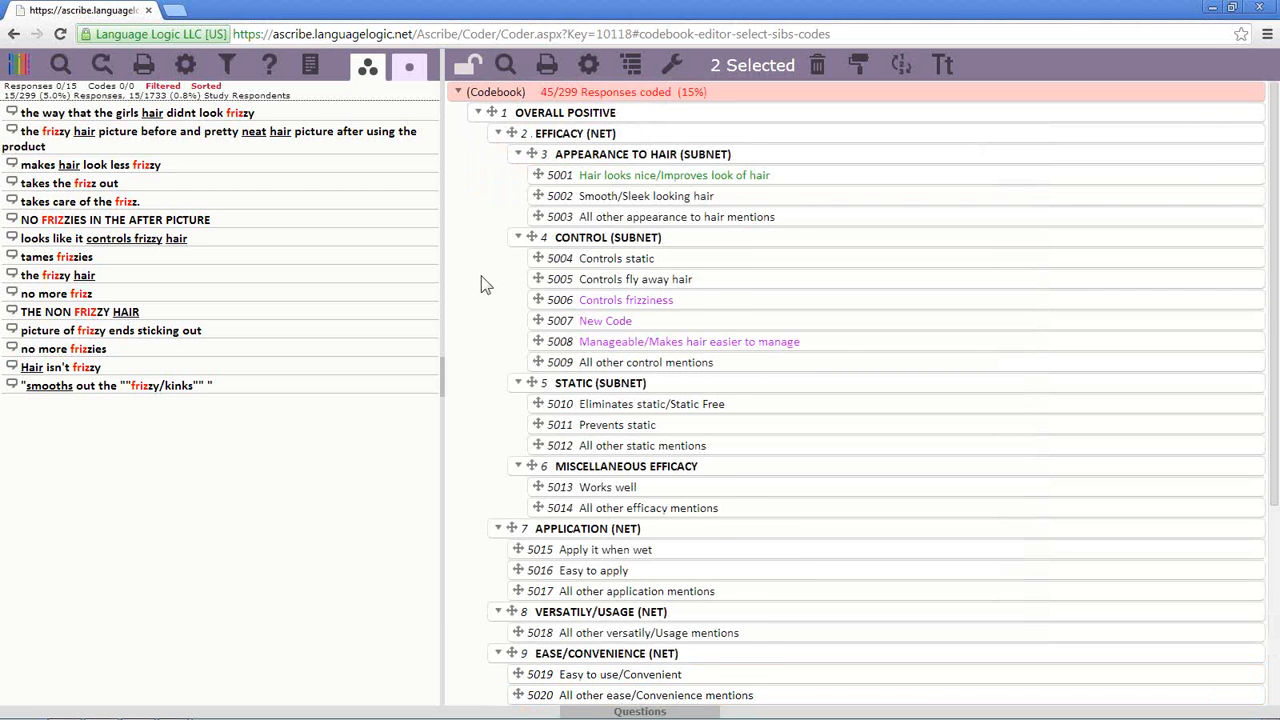
scroll(481, 276, "down", 3)
left_click(481, 654)
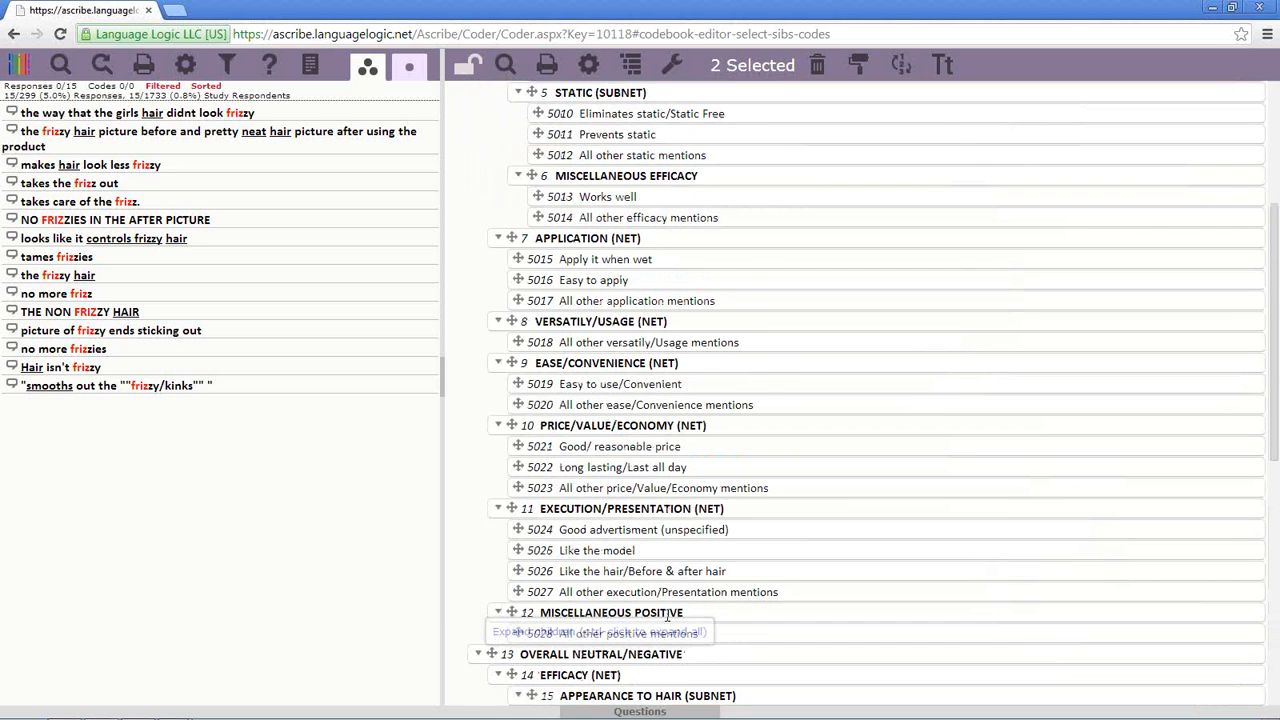
Deselect the Don't know and Nothing codes at the end of the codebook.
scroll(667, 617, "down", 6)
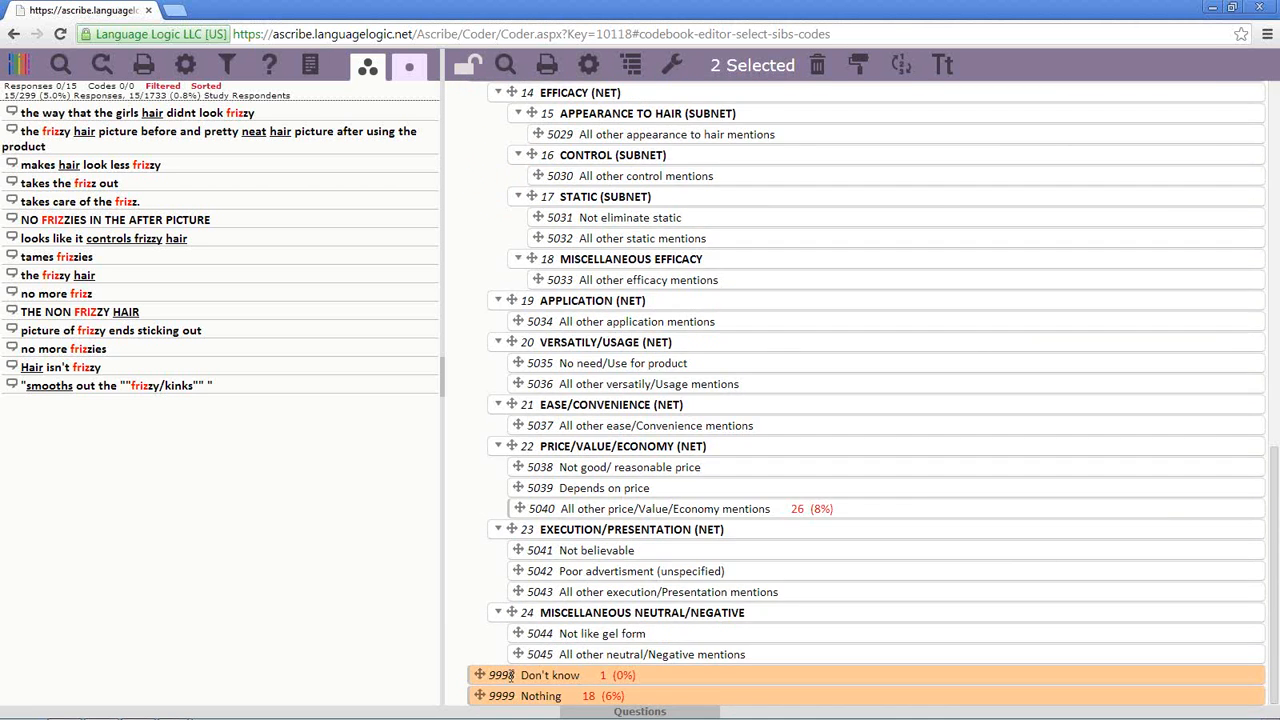
left_click(571, 697)
left_click(571, 699)
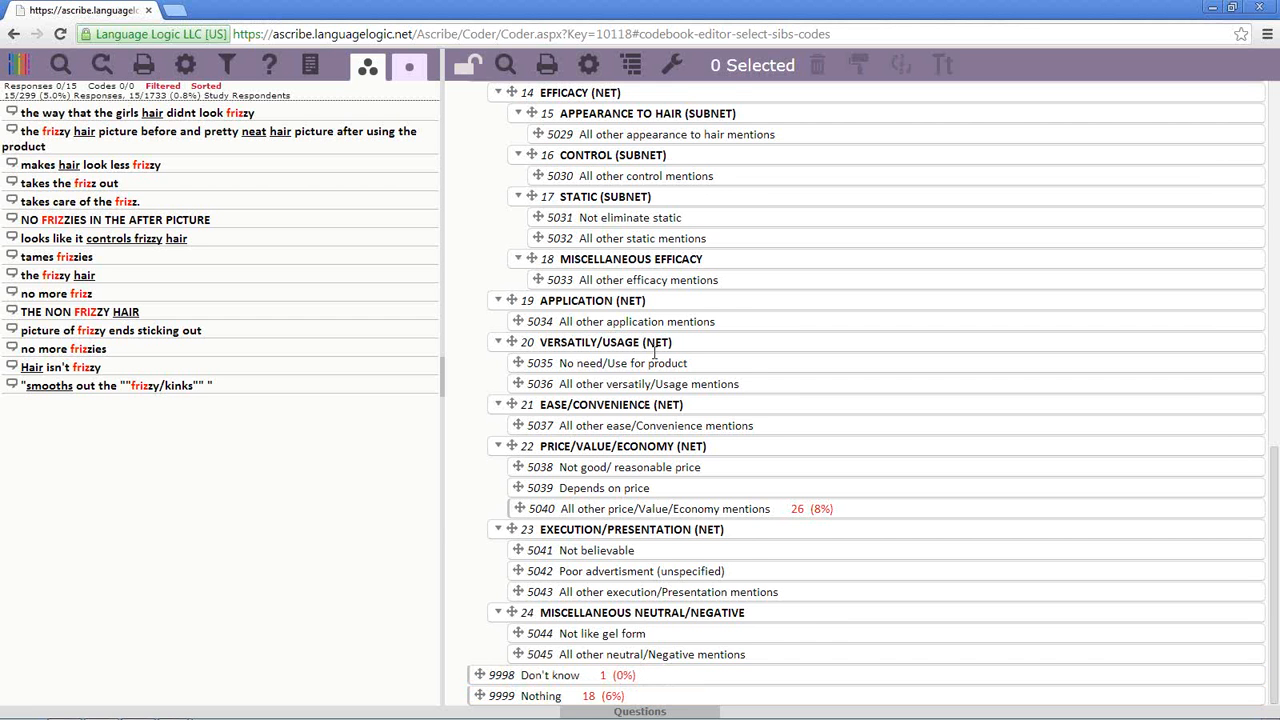
scroll(655, 352, "up", 10)
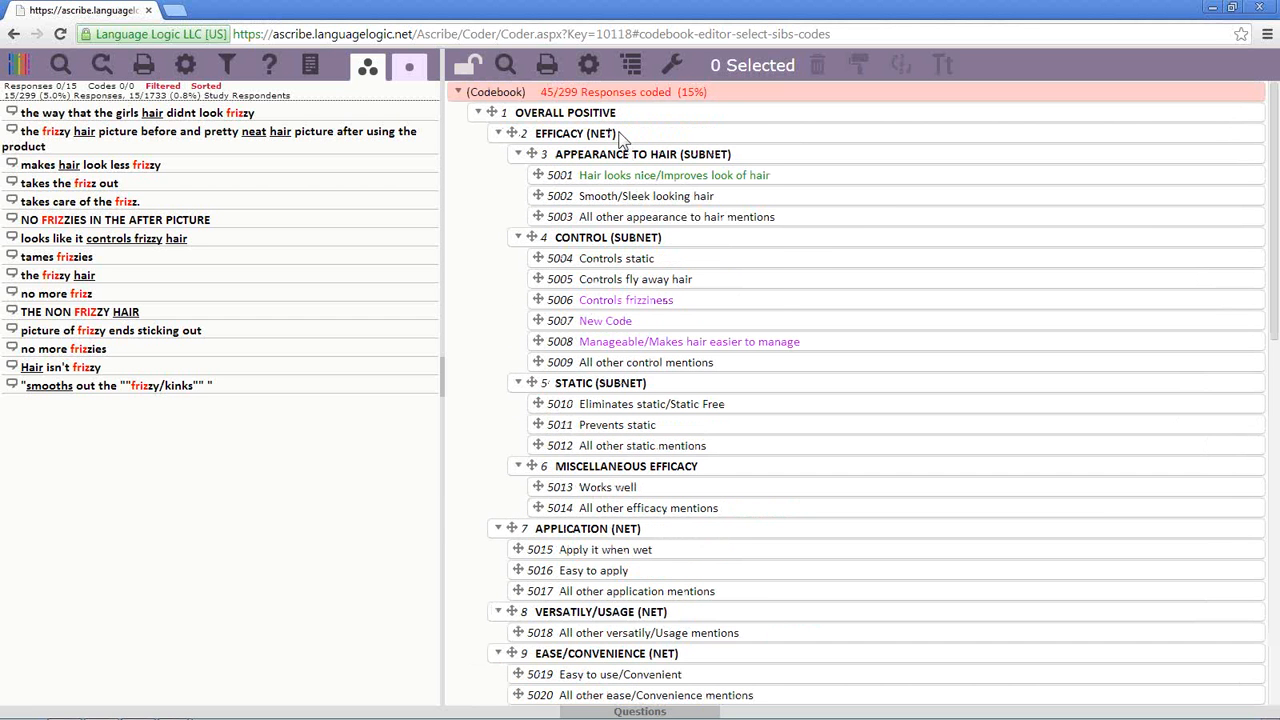
Select the sibling nets of APPEARANCE TO HAIR (SUBNET) under OVERALL POSITIVE, and check the selection through the codebook.
right_click(620, 136)
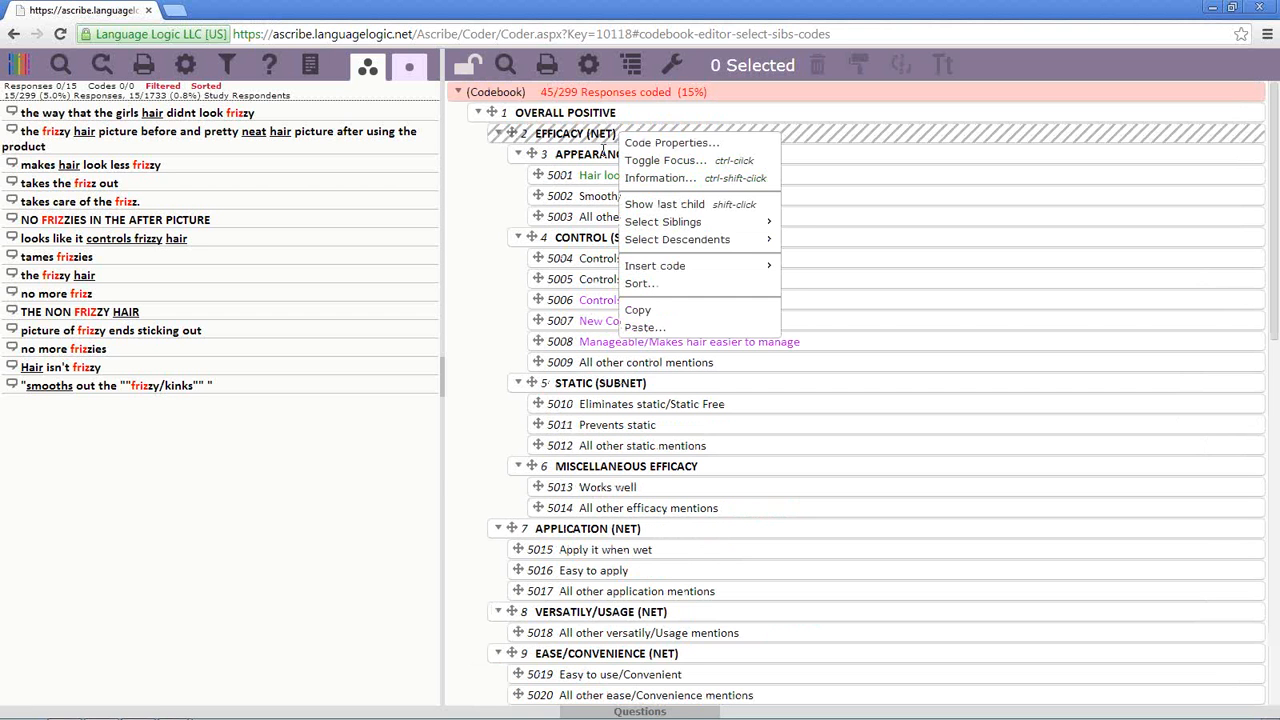
right_click(604, 153)
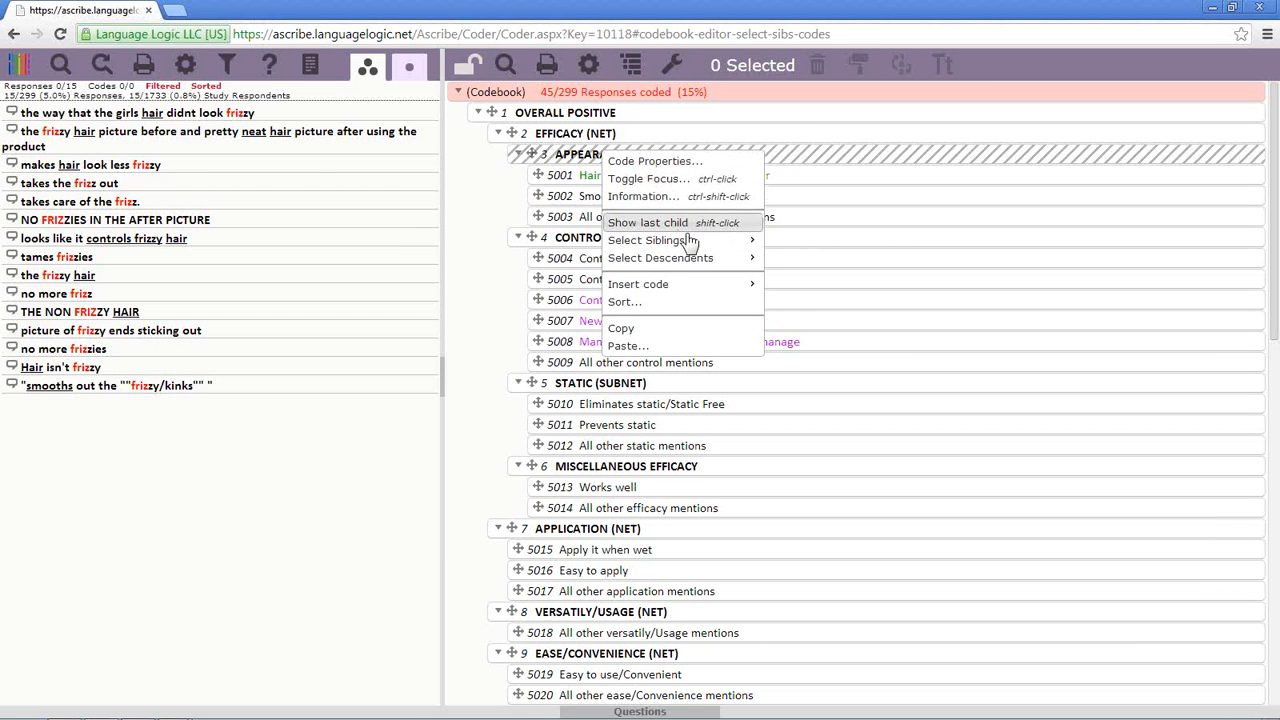
mouse_move(700, 242)
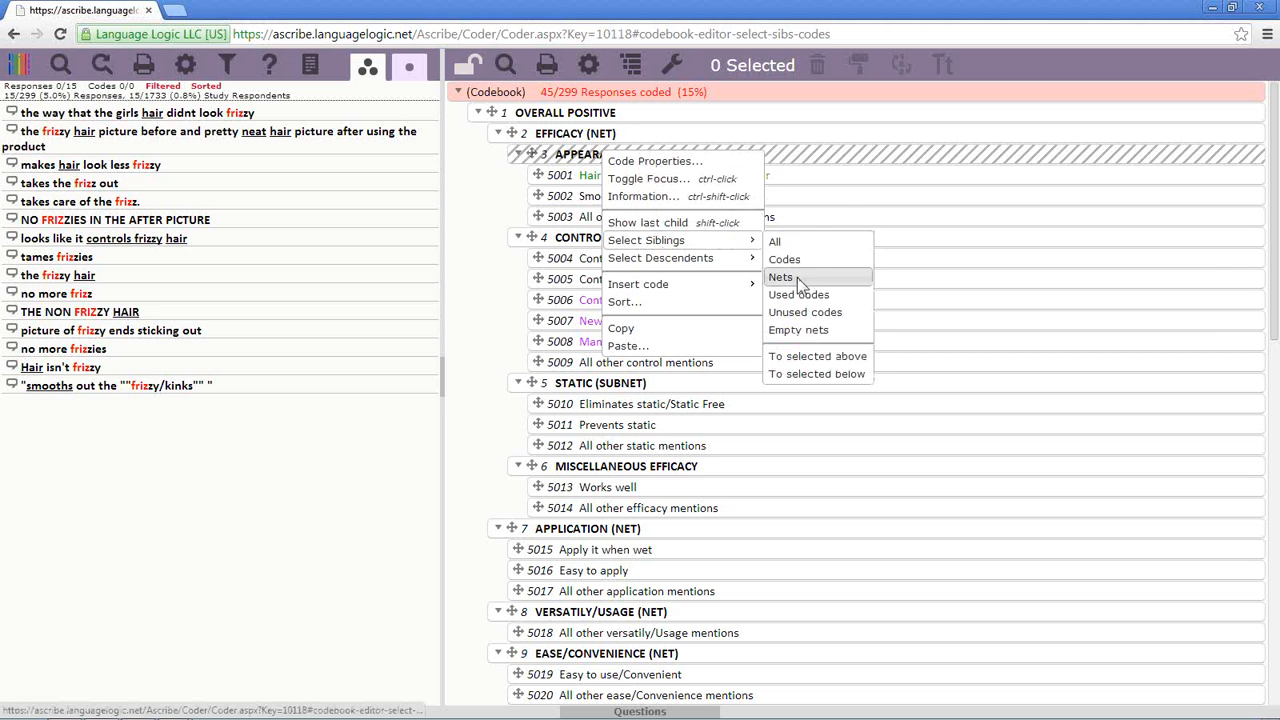
left_click(800, 280)
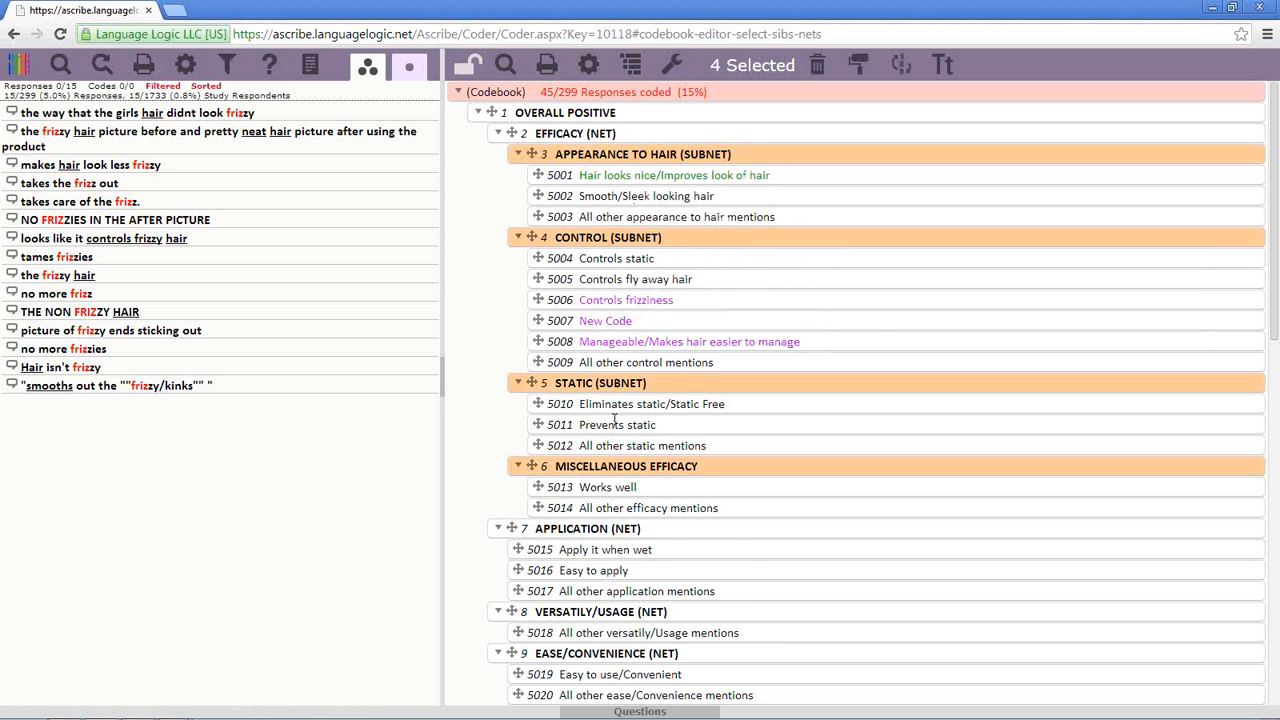
scroll(614, 419, "down", 3)
scroll(614, 437, "down", 10)
scroll(514, 163, "up", 13)
Deselect the APPEARANCE TO HAIR, CONTROL, STATIC and MISCELLANEOUS EFFICACY subnets one by one.
right_click(586, 140)
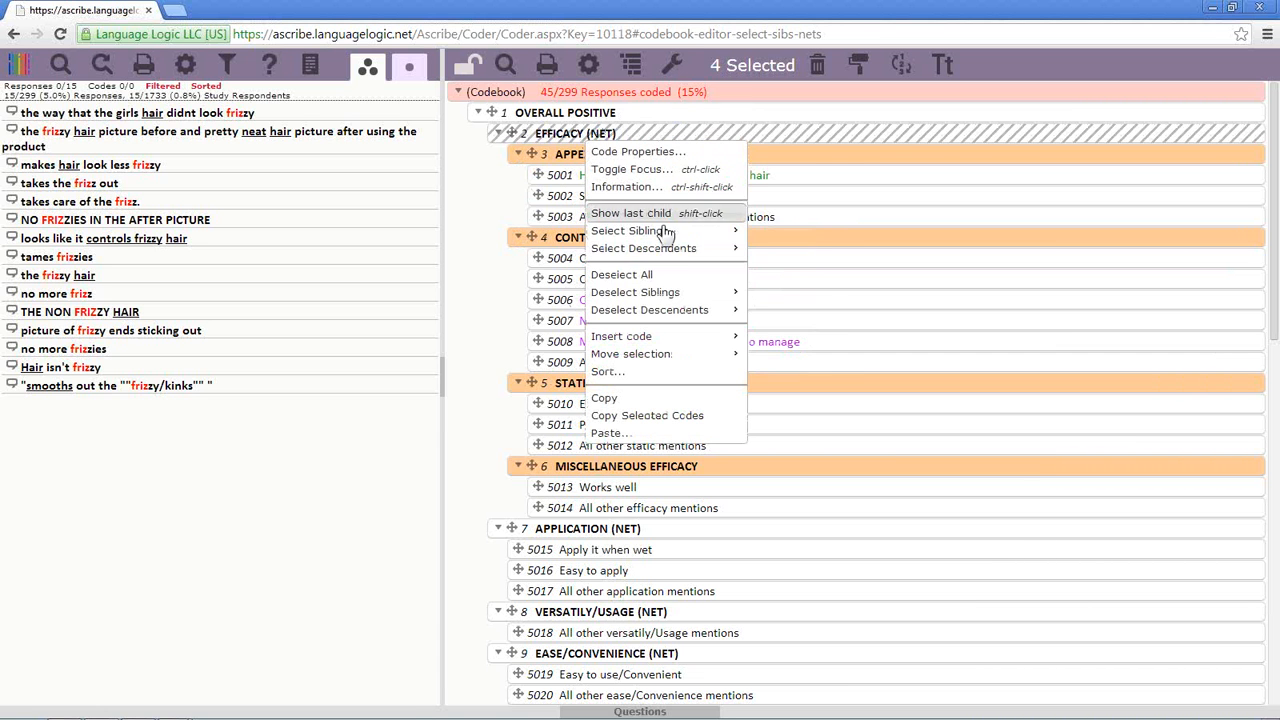
mouse_move(679, 235)
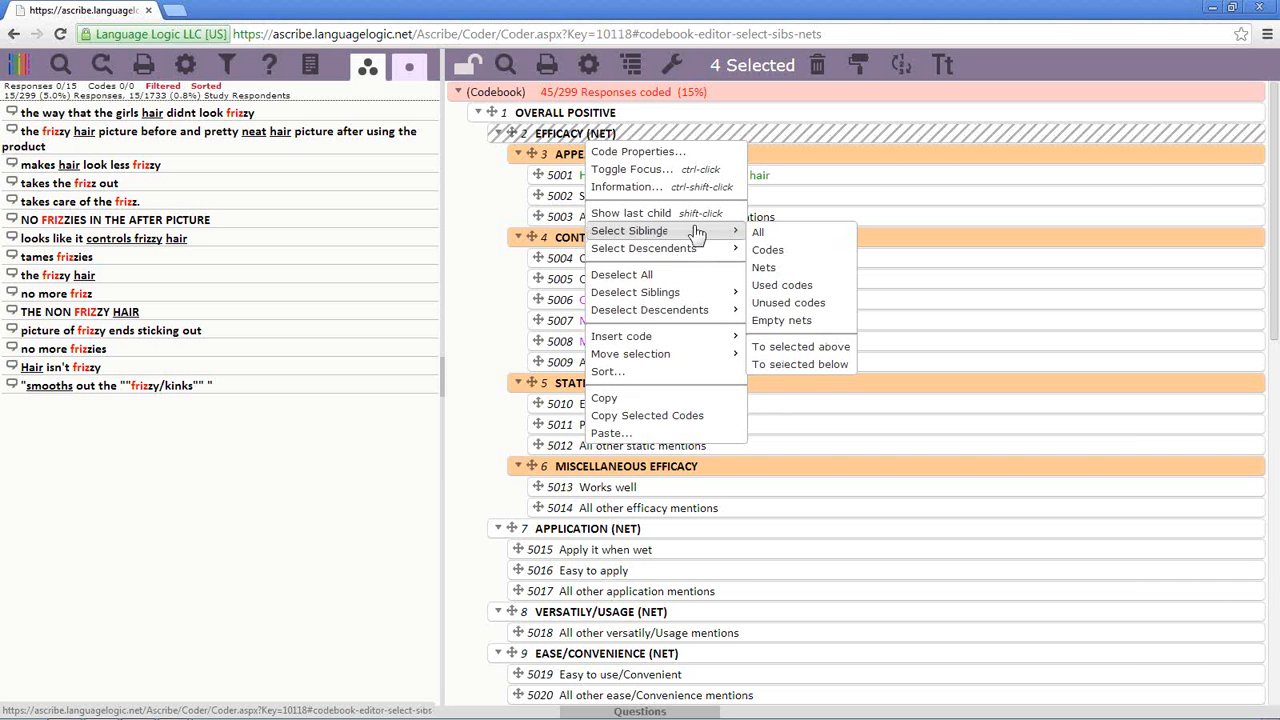
left_click(557, 158)
left_click(632, 237)
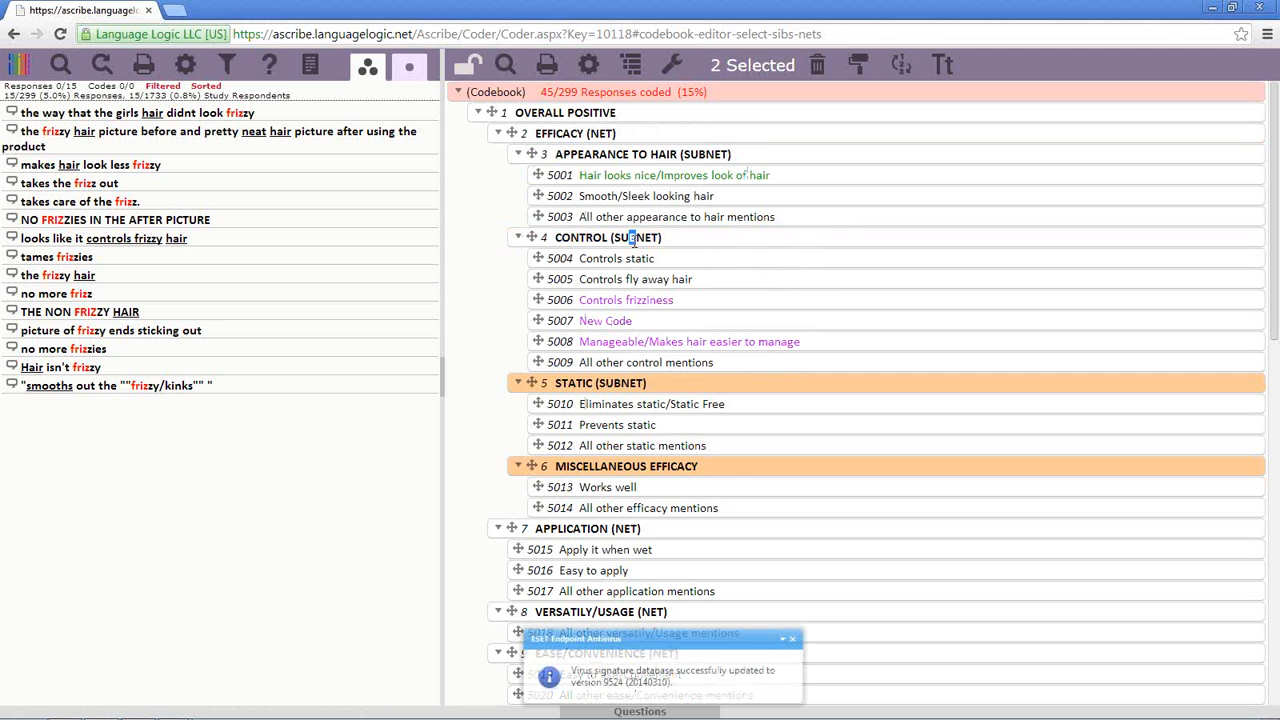
left_click(697, 386)
left_click(726, 468)
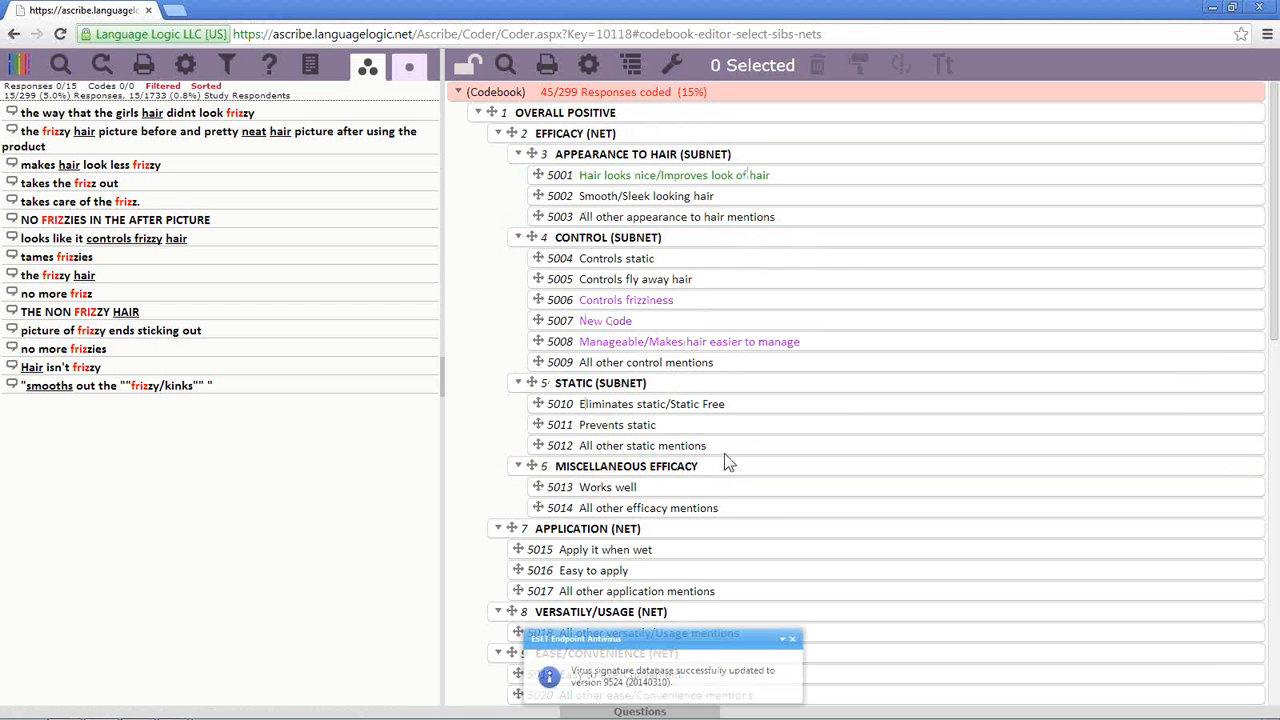
Show the options for selecting siblings of CONTROL (SUBNET), and dismiss them without selecting anything.
right_click(689, 238)
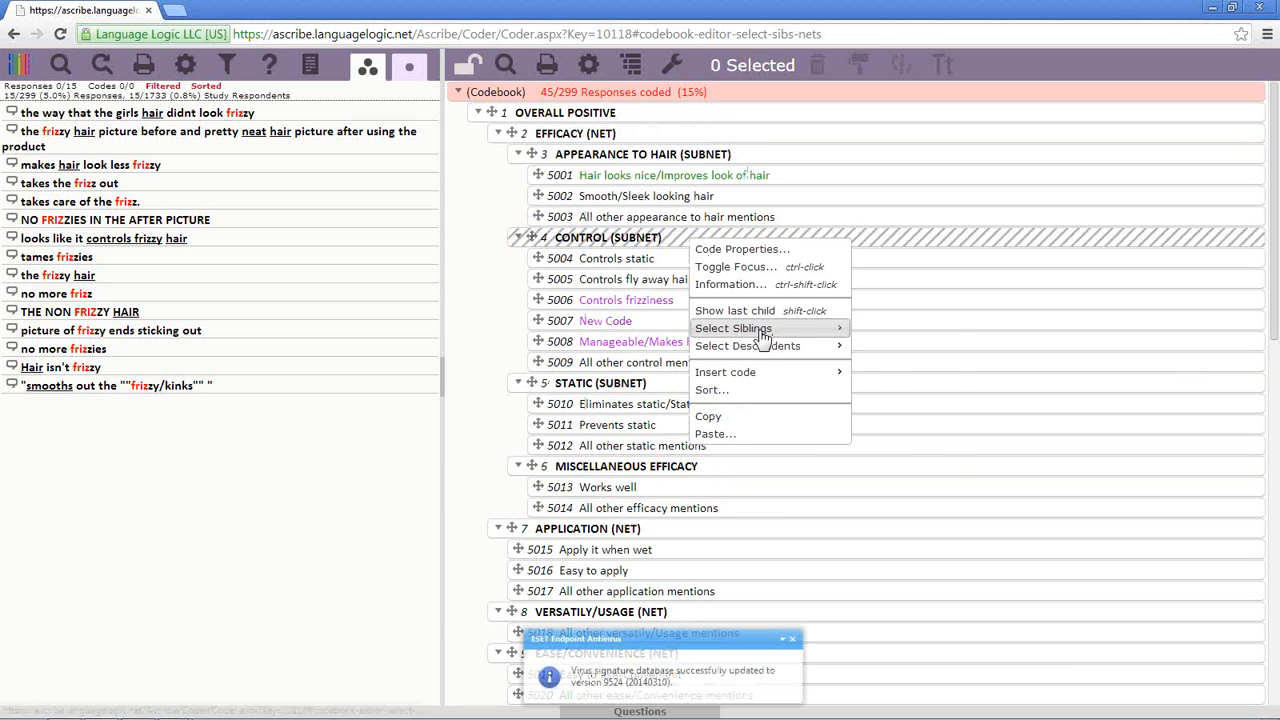
mouse_move(761, 332)
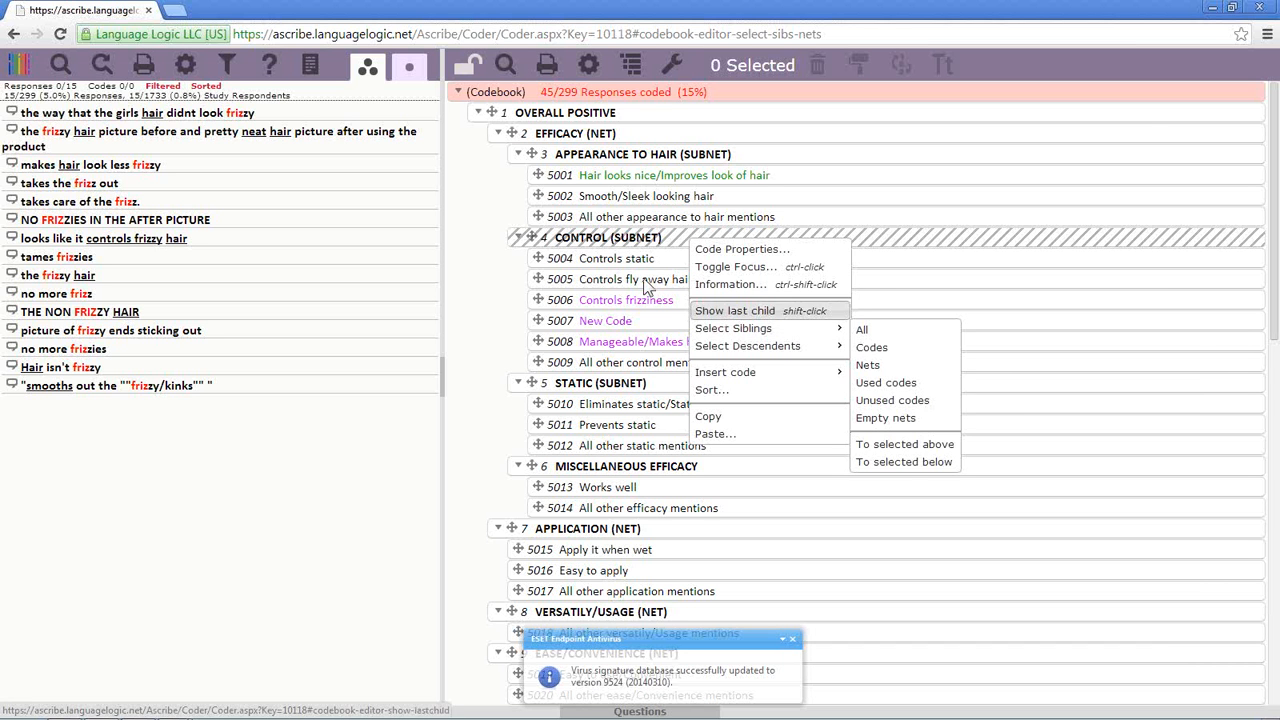
left_click(676, 242)
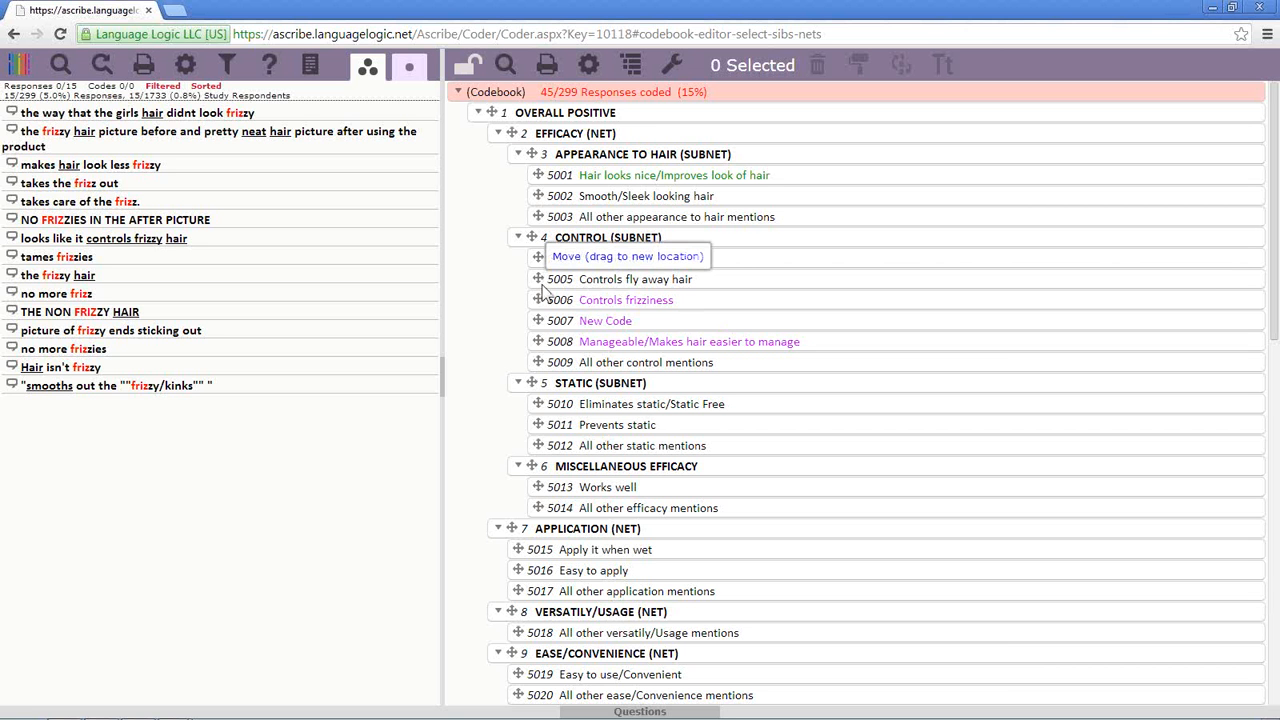
Move Controls fly away hair out of CONTROL (SUBNET) to the level of the subnets, above STATIC (SUBNET), and check its placement.
left_click_drag(543, 287, 536, 365)
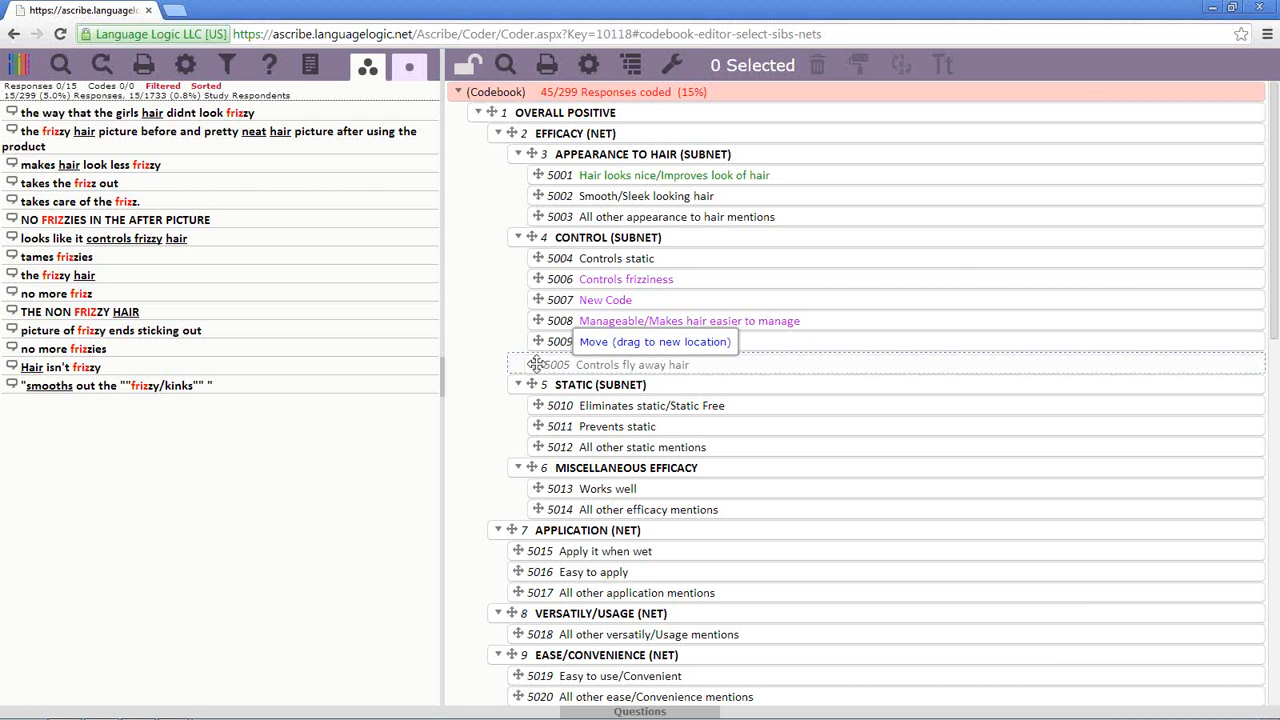
left_click_drag(536, 364, 522, 362)
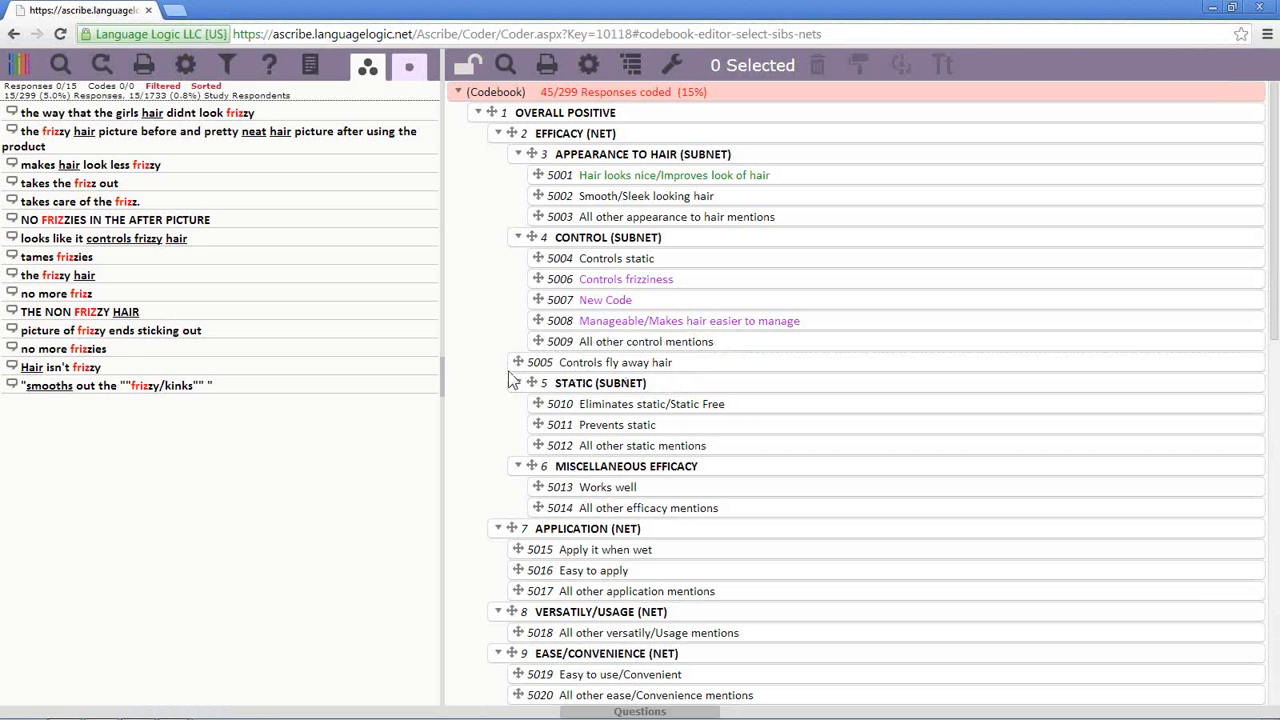
left_click(519, 242)
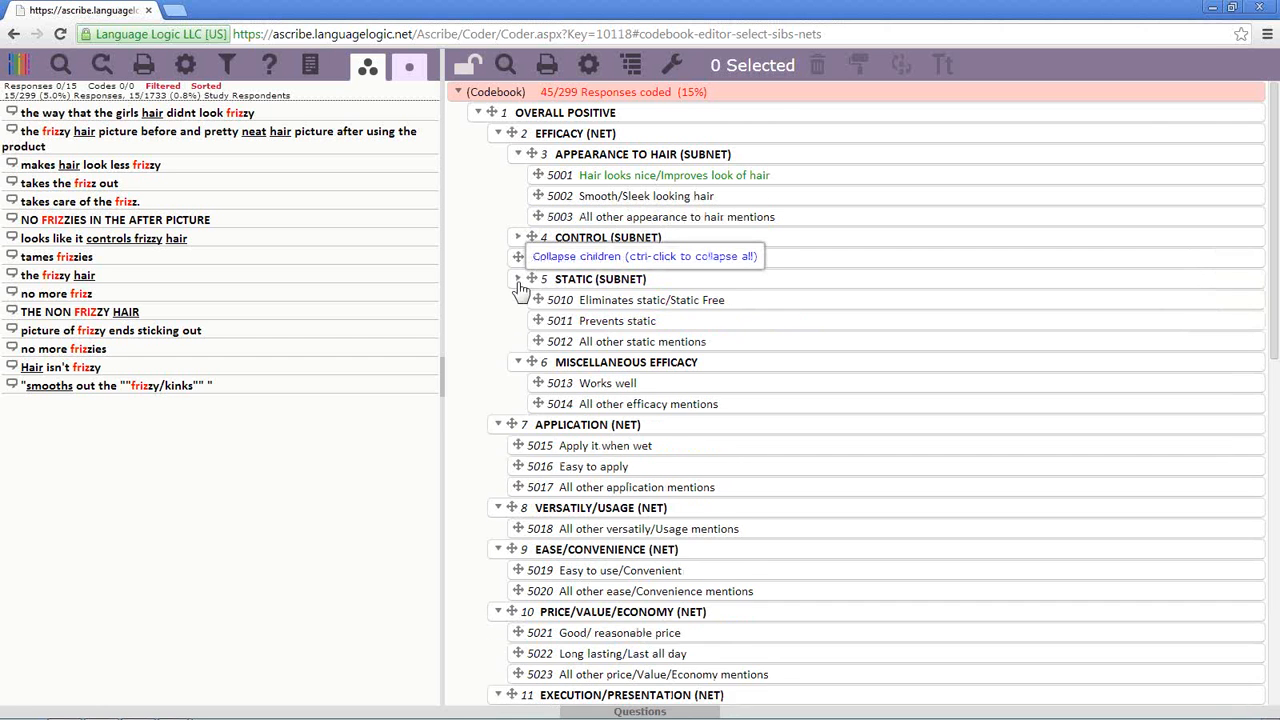
left_click(519, 284)
left_click(519, 240)
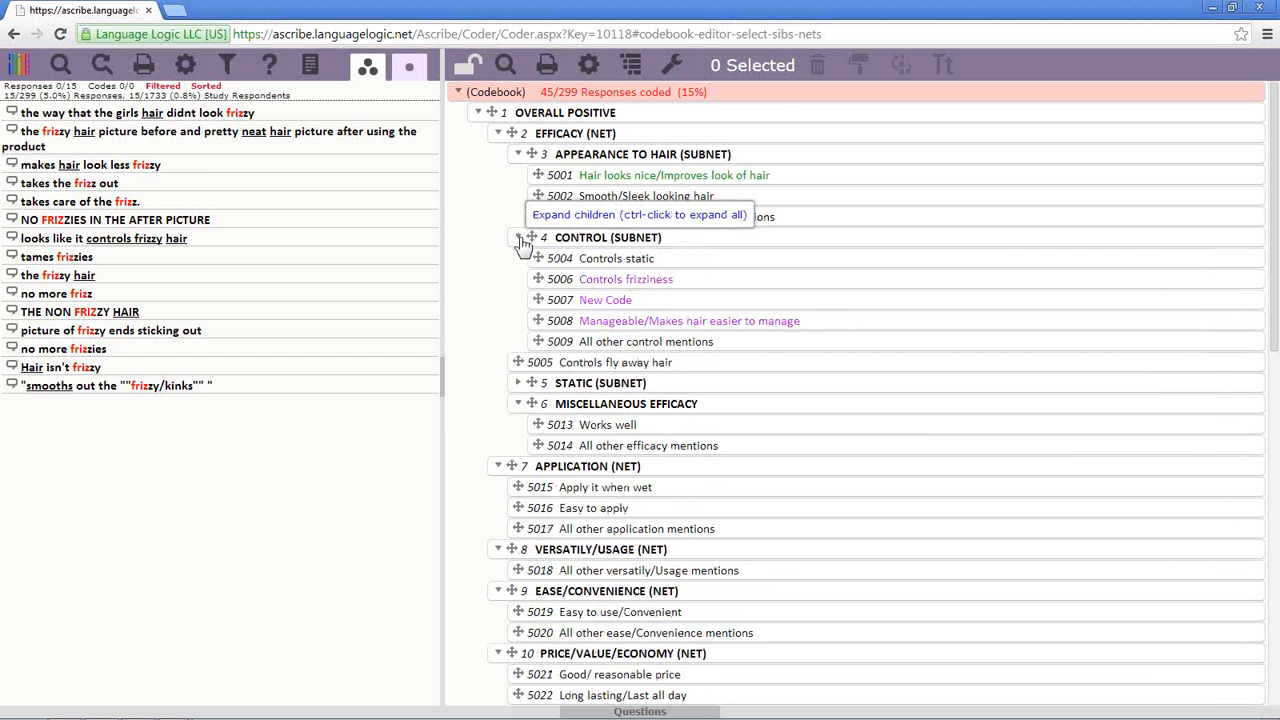
left_click(519, 384)
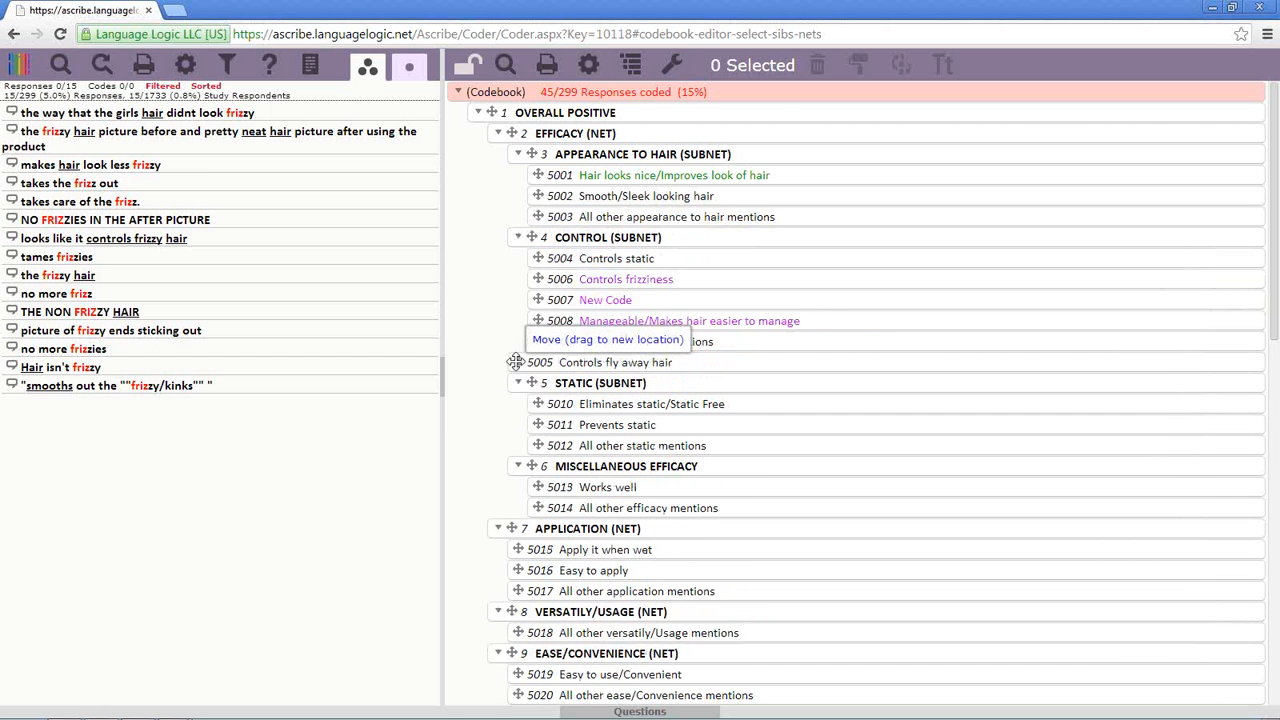
Move Controls fly away hair back into CONTROL (SUBNET), between Manageable/Makes hair easier to manage and All other control mentions.
left_click_drag(516, 362, 541, 362)
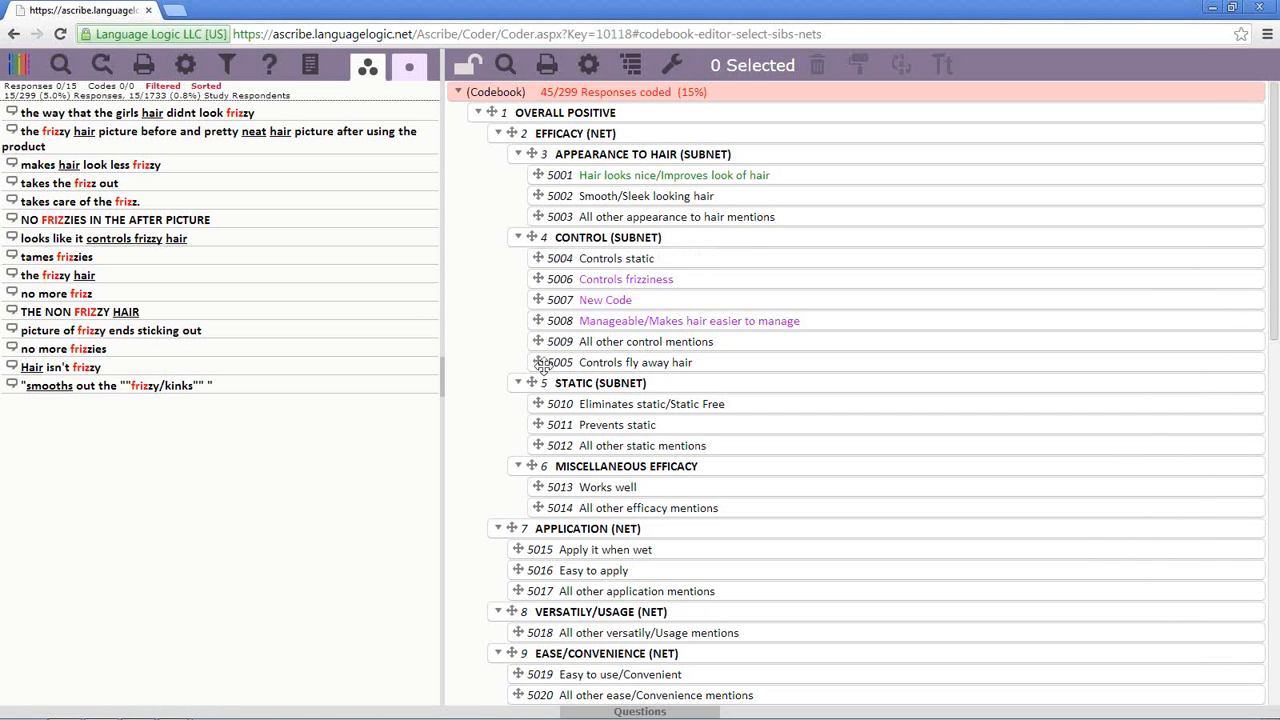
left_click_drag(539, 362, 570, 348)
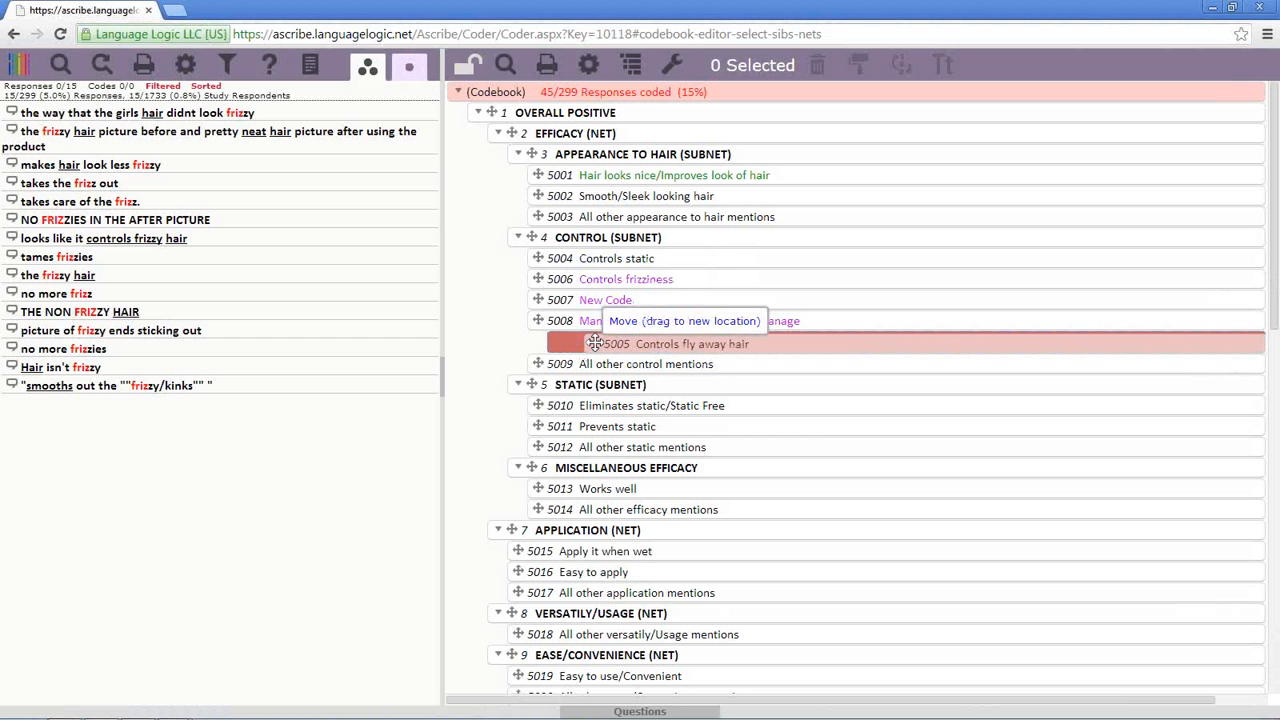
left_click_drag(594, 343, 538, 343)
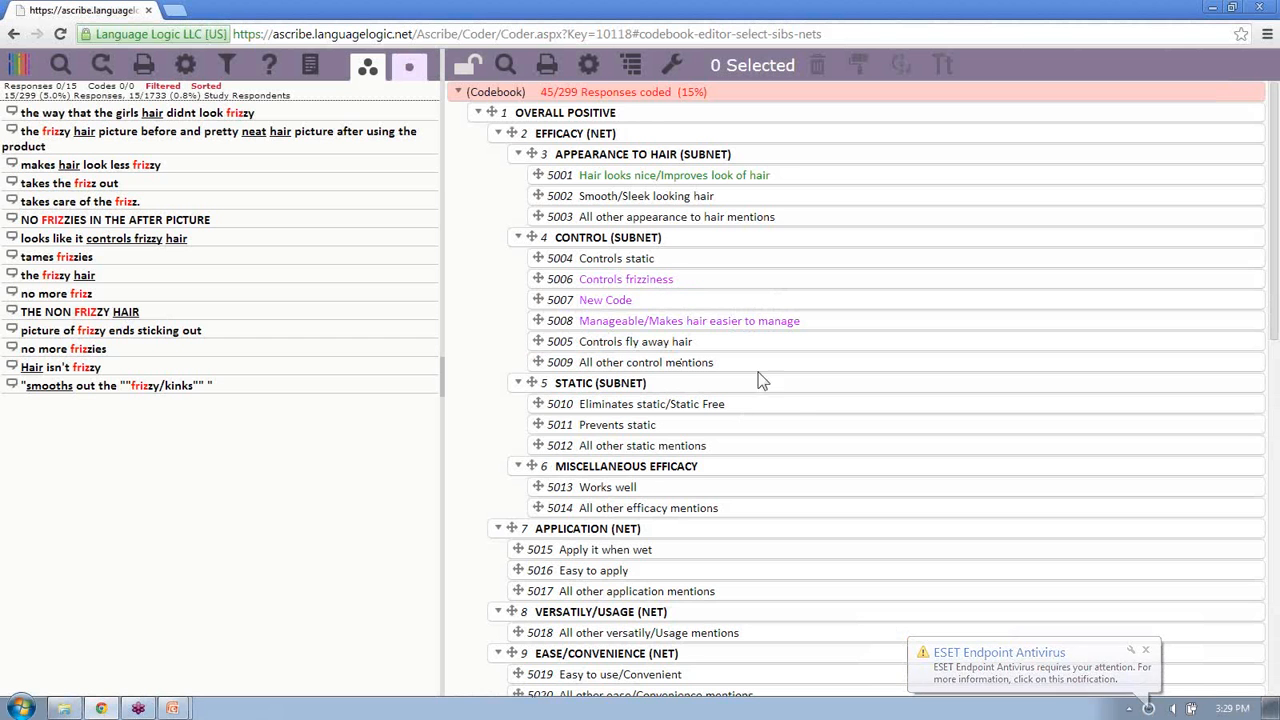
scroll(803, 424, "down", 3)
scroll(803, 424, "down", 18)
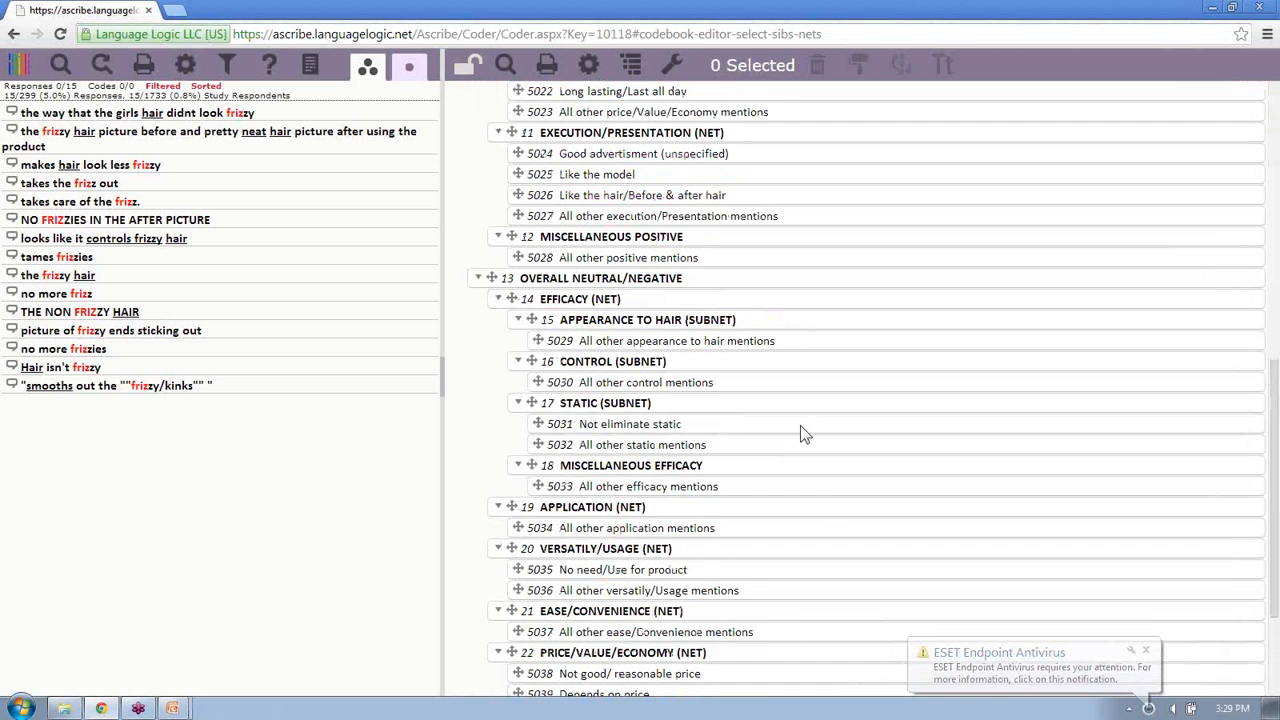
scroll(817, 449, "up", 20)
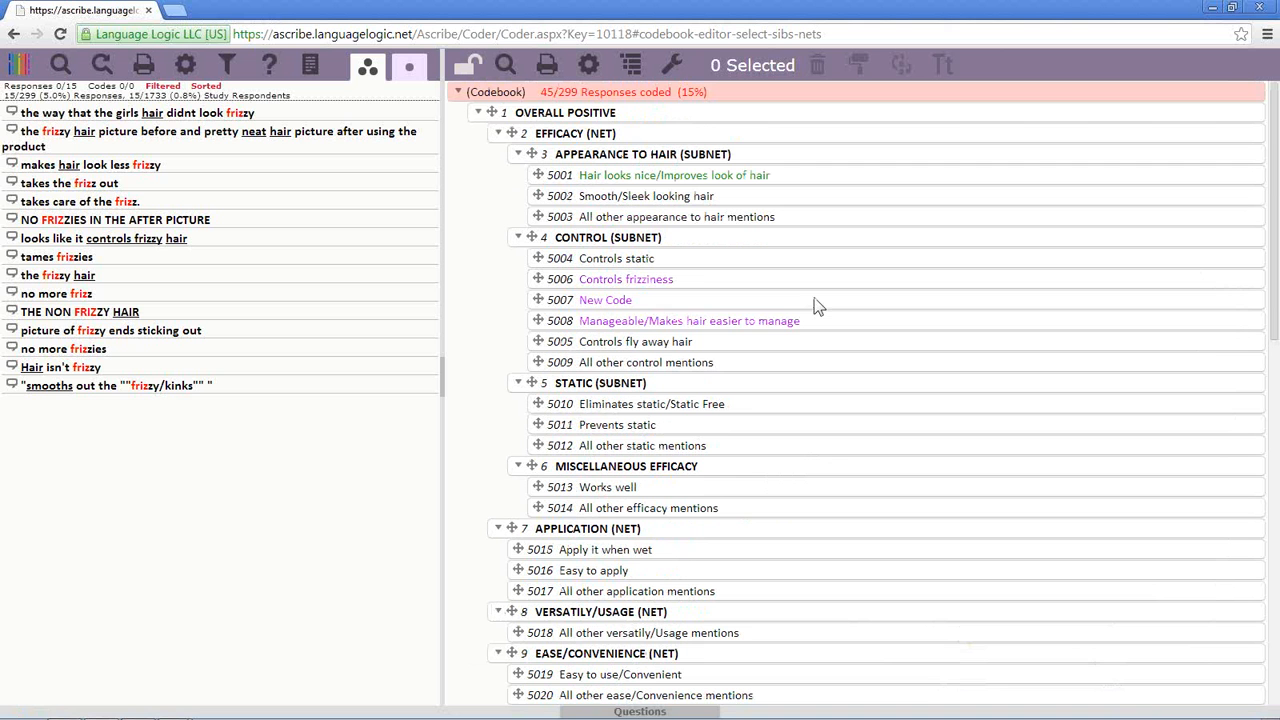
left_click(815, 306)
left_click(815, 306)
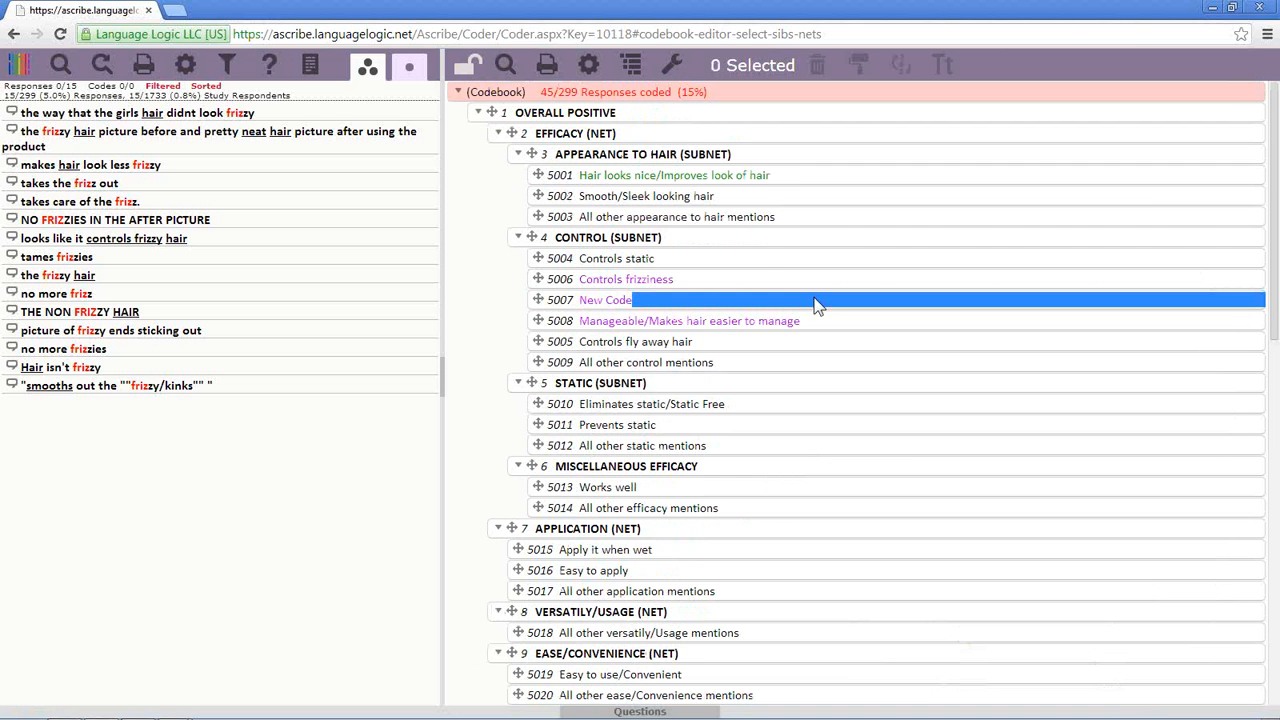
Insert a code below CONTROL (SUBNET) under OVERALL POSITIVE, with the presenter's first name in possessive form plus "Net Demo" as its description.
right_click(698, 244)
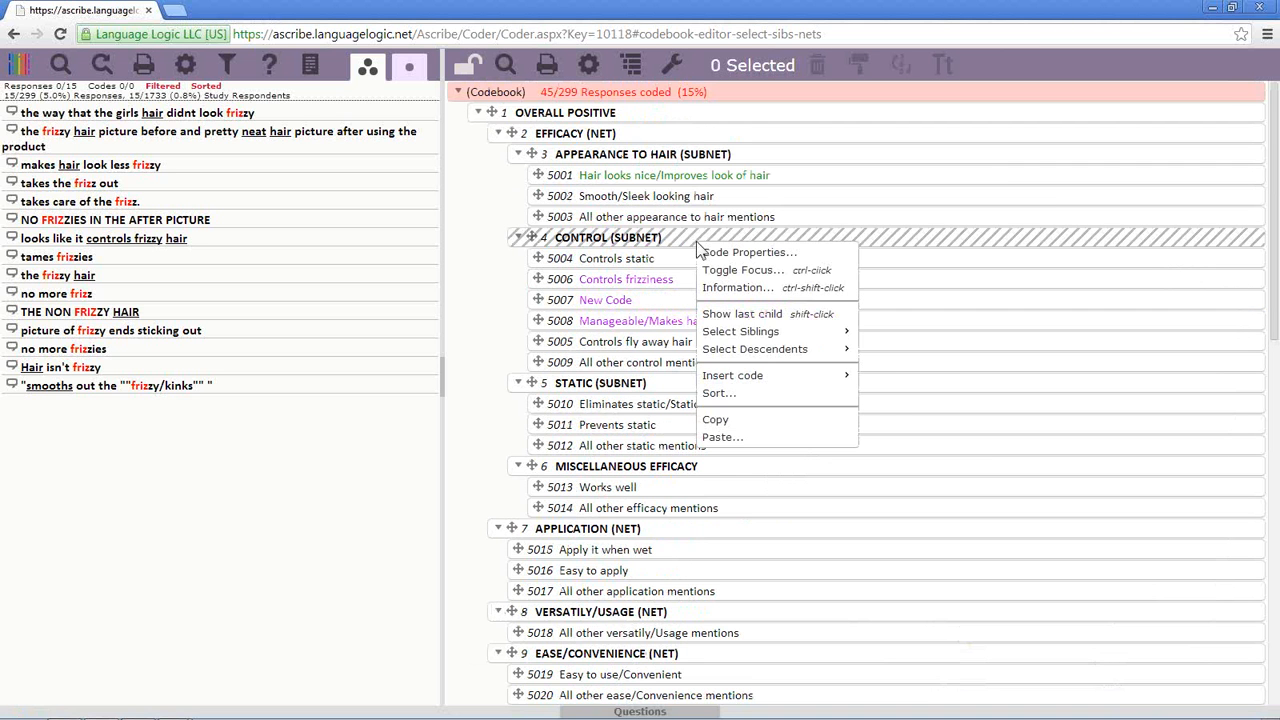
mouse_move(773, 383)
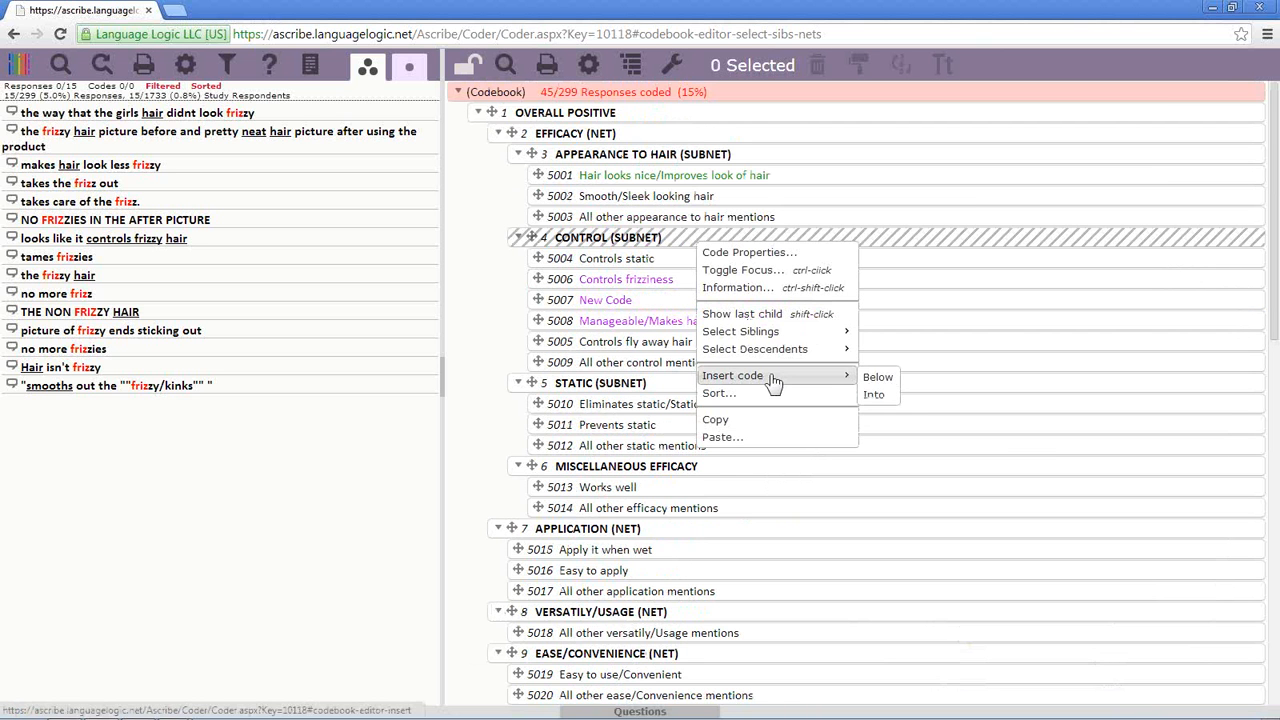
left_click(879, 378)
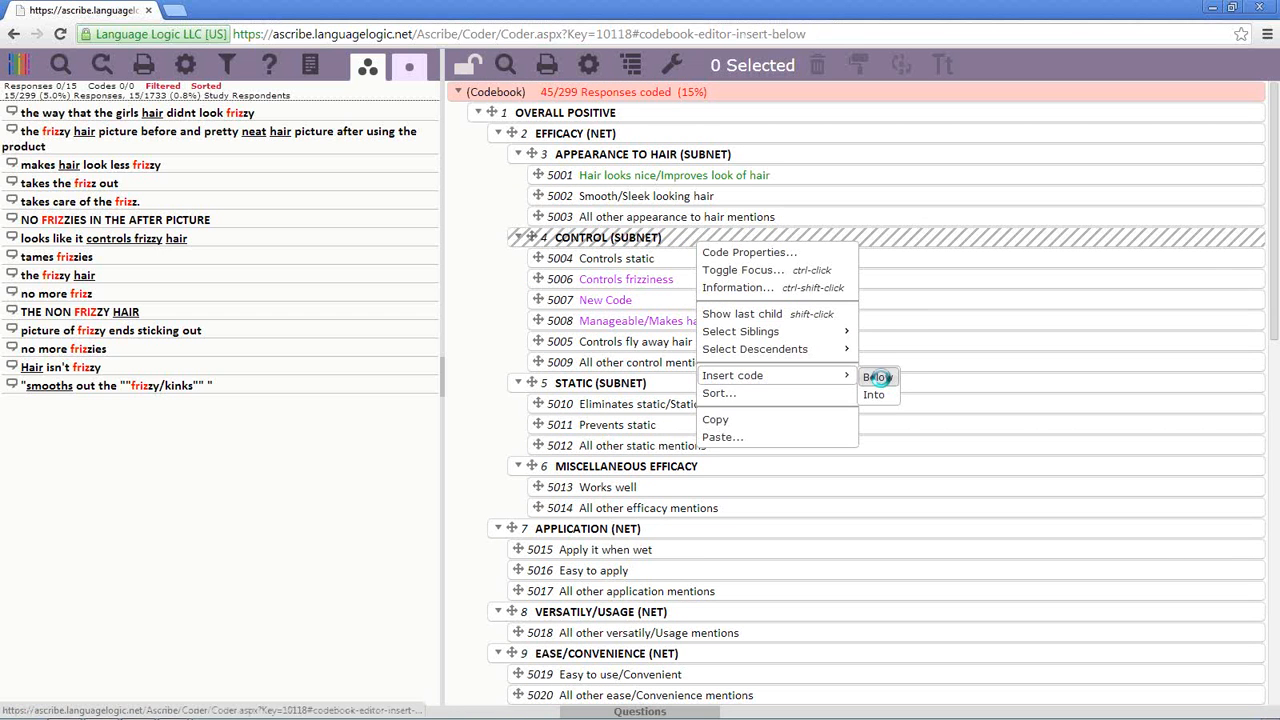
type("B")
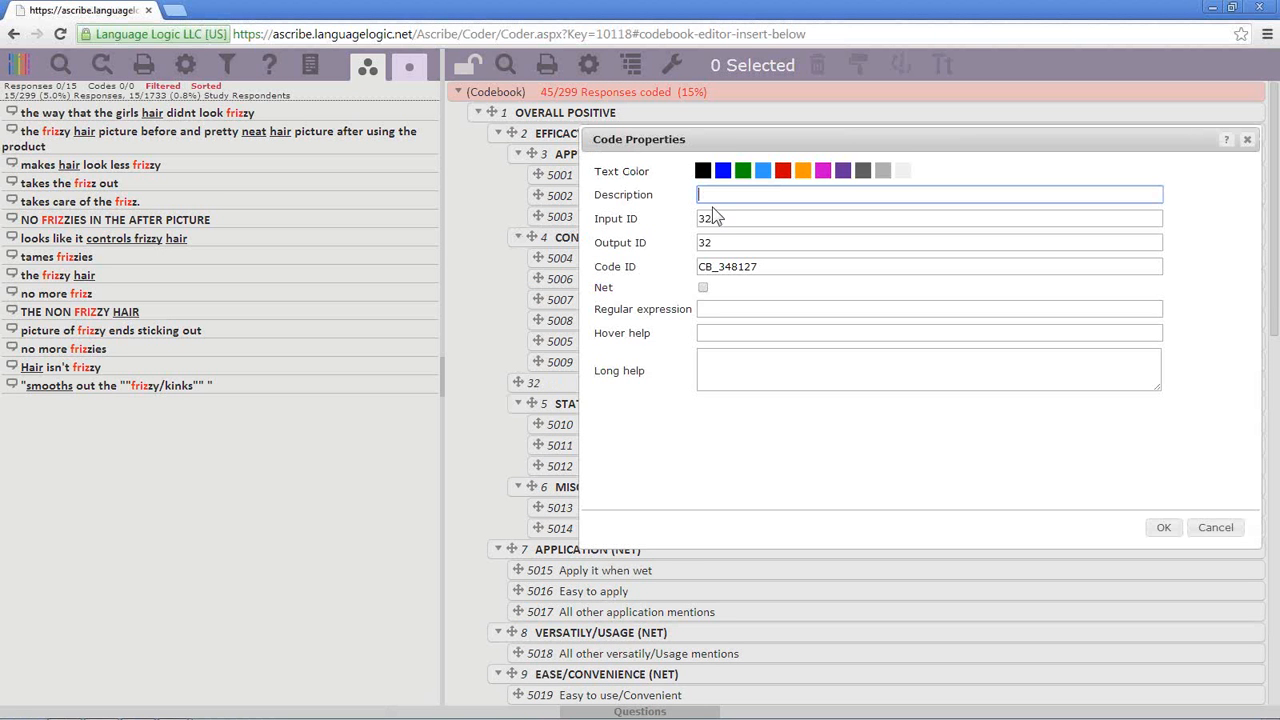
type("New")
key("BackSpace")
key("BackSpace")
key("BackSpace")
type("ET")
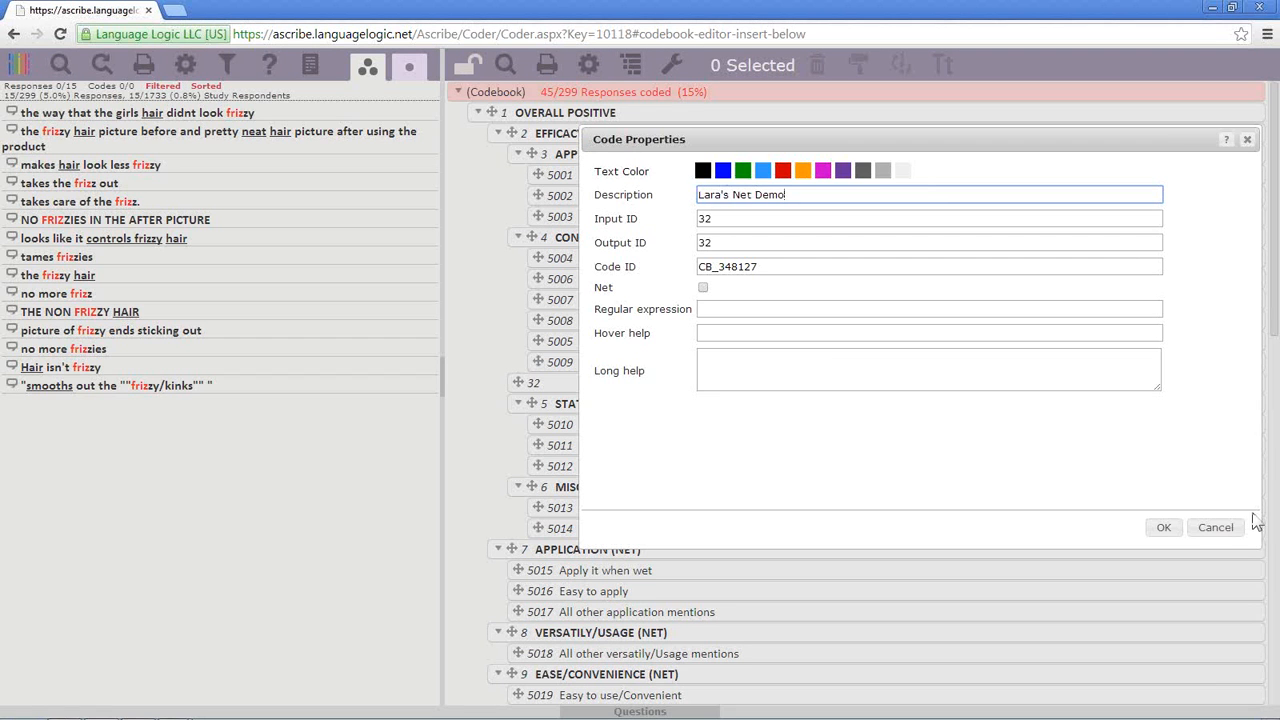
left_click(1174, 530)
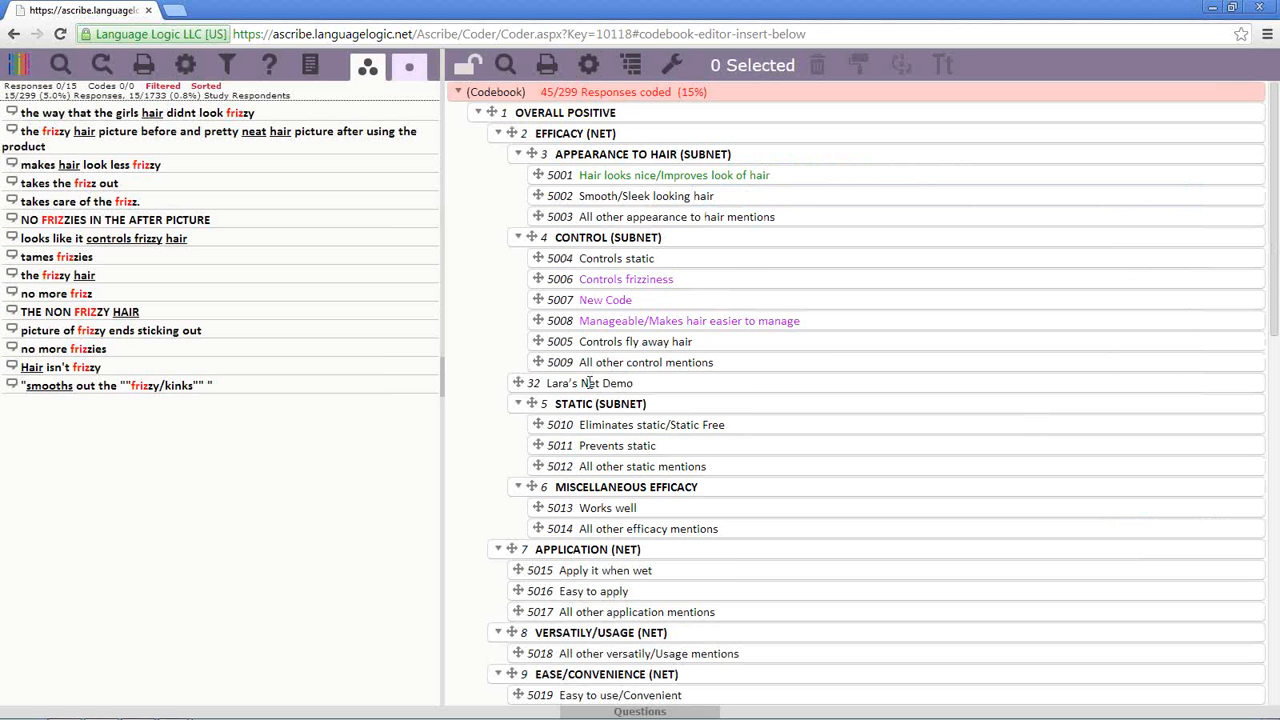
Turn the Net Demo code into a net through its code properties.
right_click(591, 385)
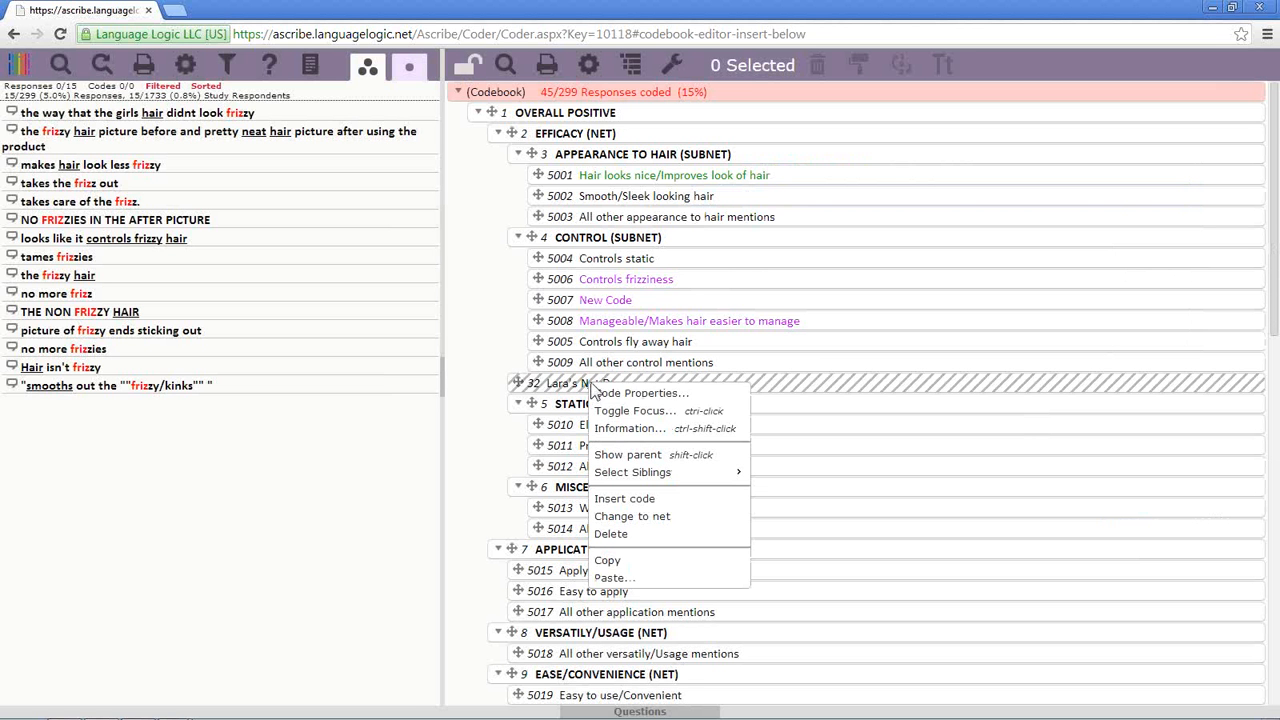
left_click(625, 393)
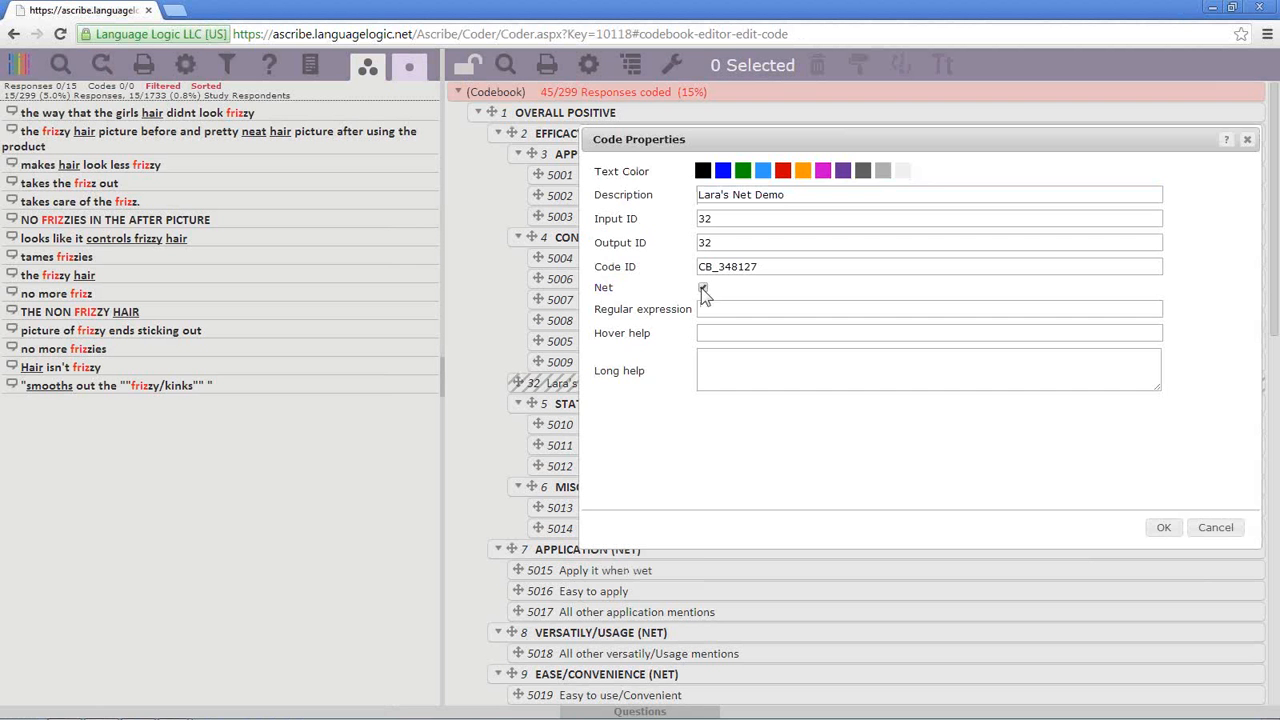
left_click(1170, 535)
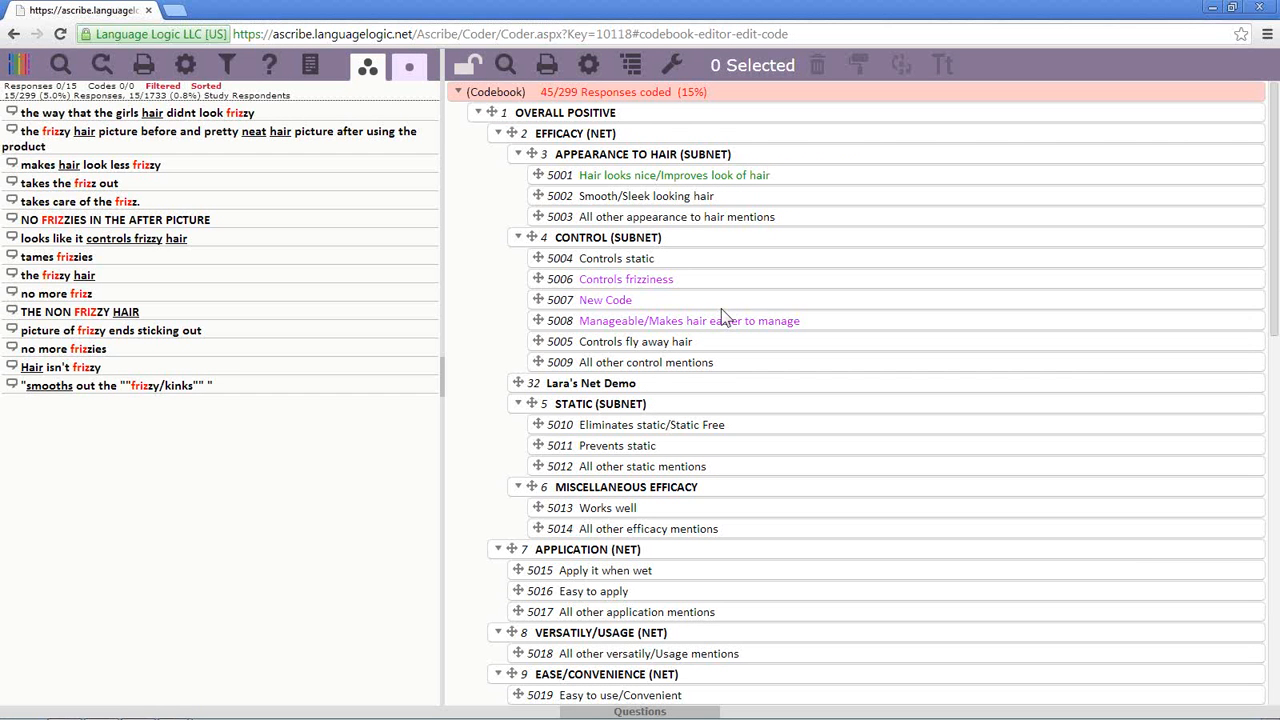
Select the codes New Code, Smooth/Sleek looking hair, Prevents static, Apply it when wet and Controls fly away hair.
left_click(722, 309)
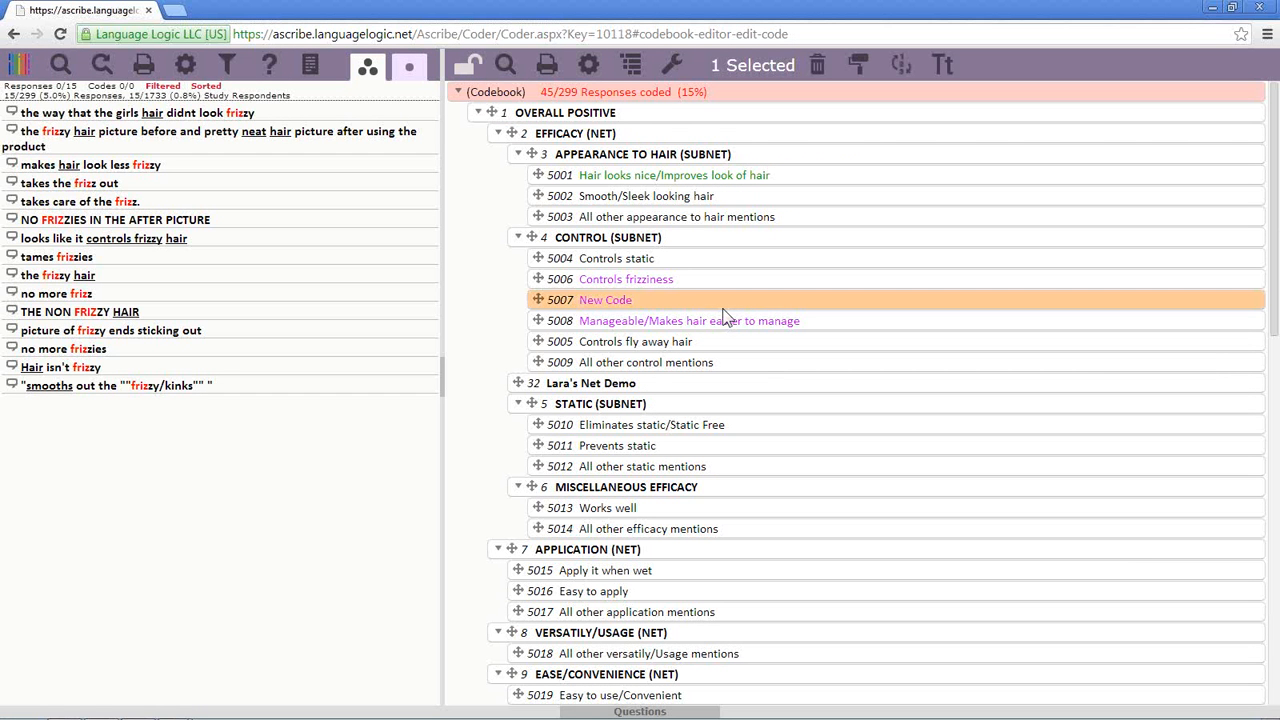
right_click(763, 197)
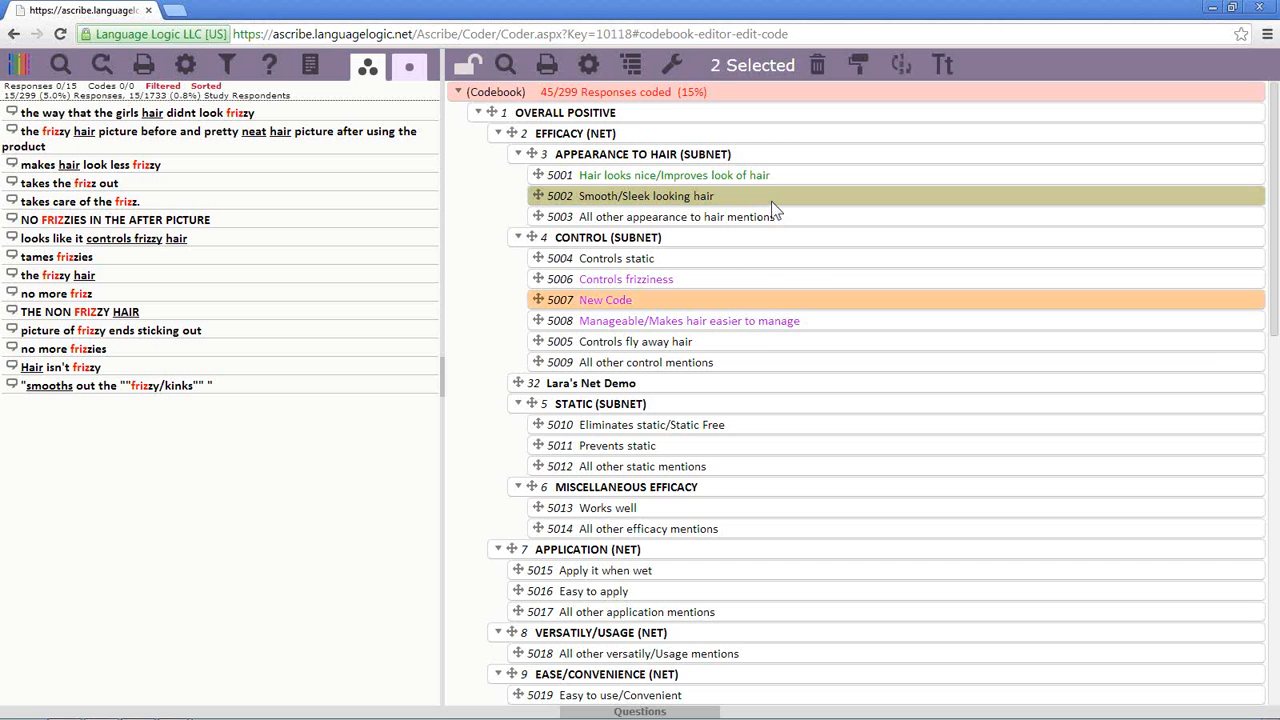
left_click(771, 201, "ctrl")
right_click(770, 207)
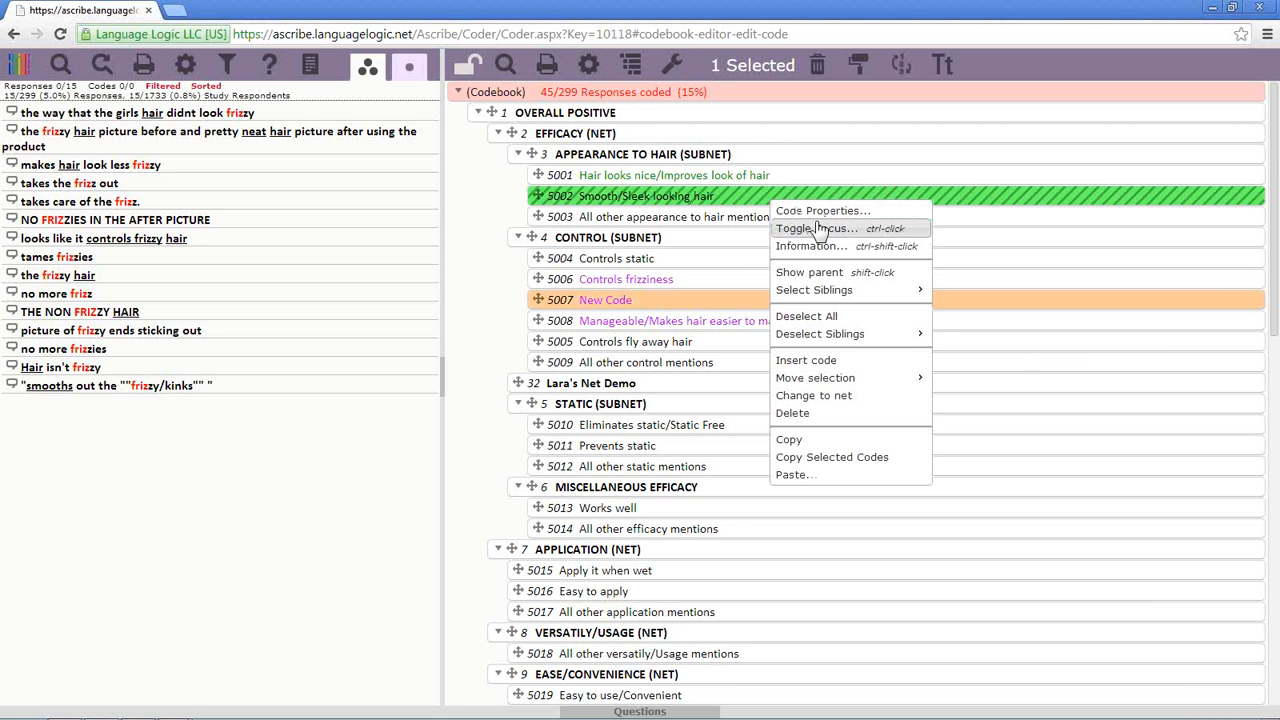
left_click(822, 226)
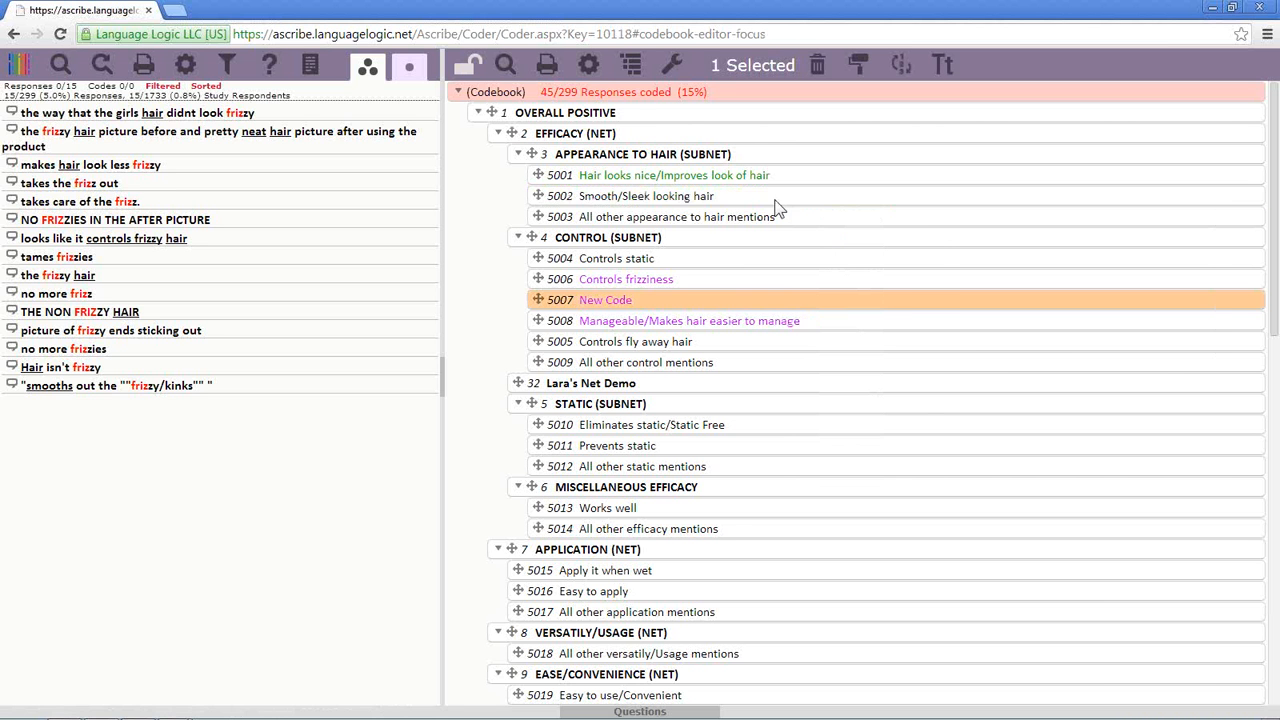
left_click(772, 445, "ctrl")
left_click(776, 572, "ctrl")
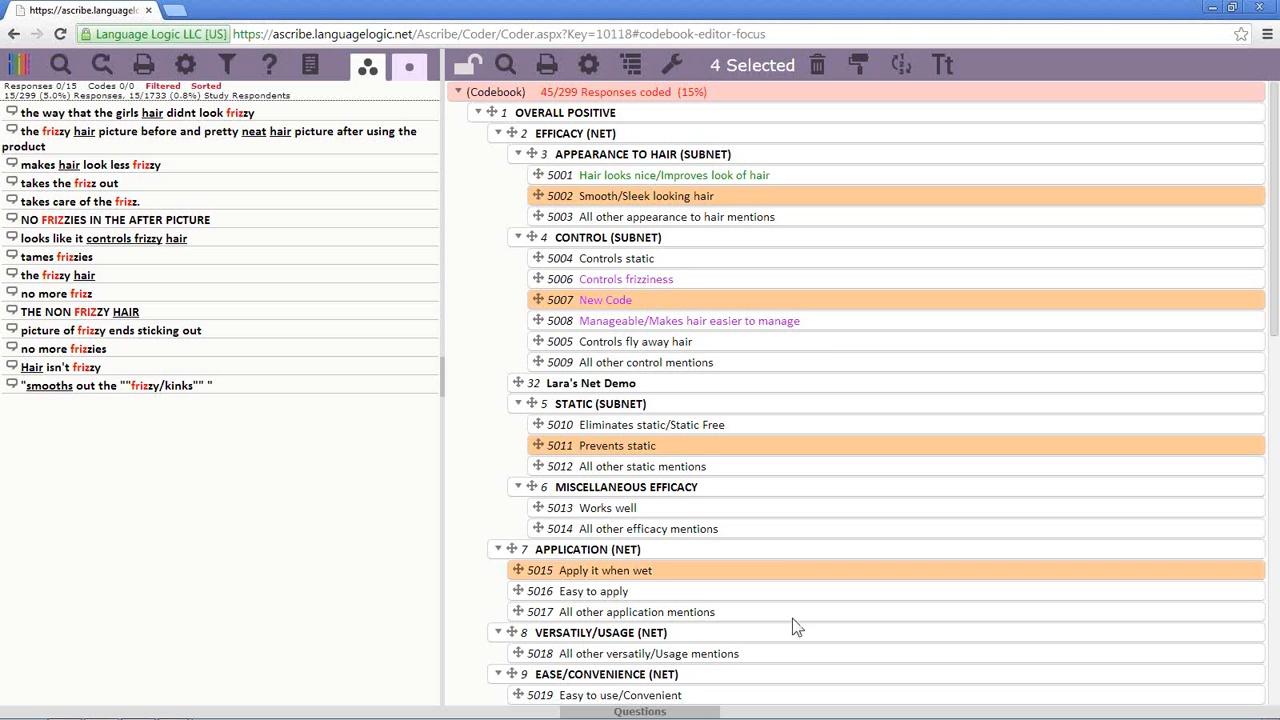
left_click(819, 347, "ctrl")
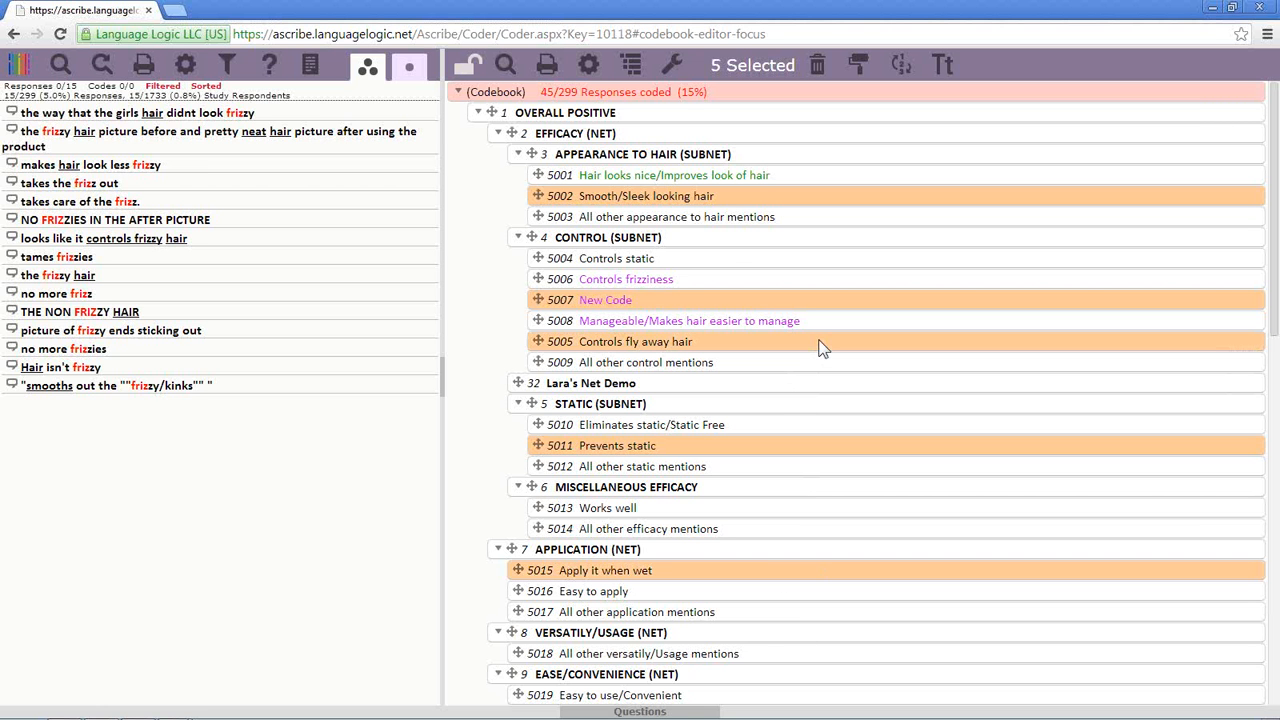
Move the selected codes into the Net Demo net.
scroll(818, 557, "down", 7)
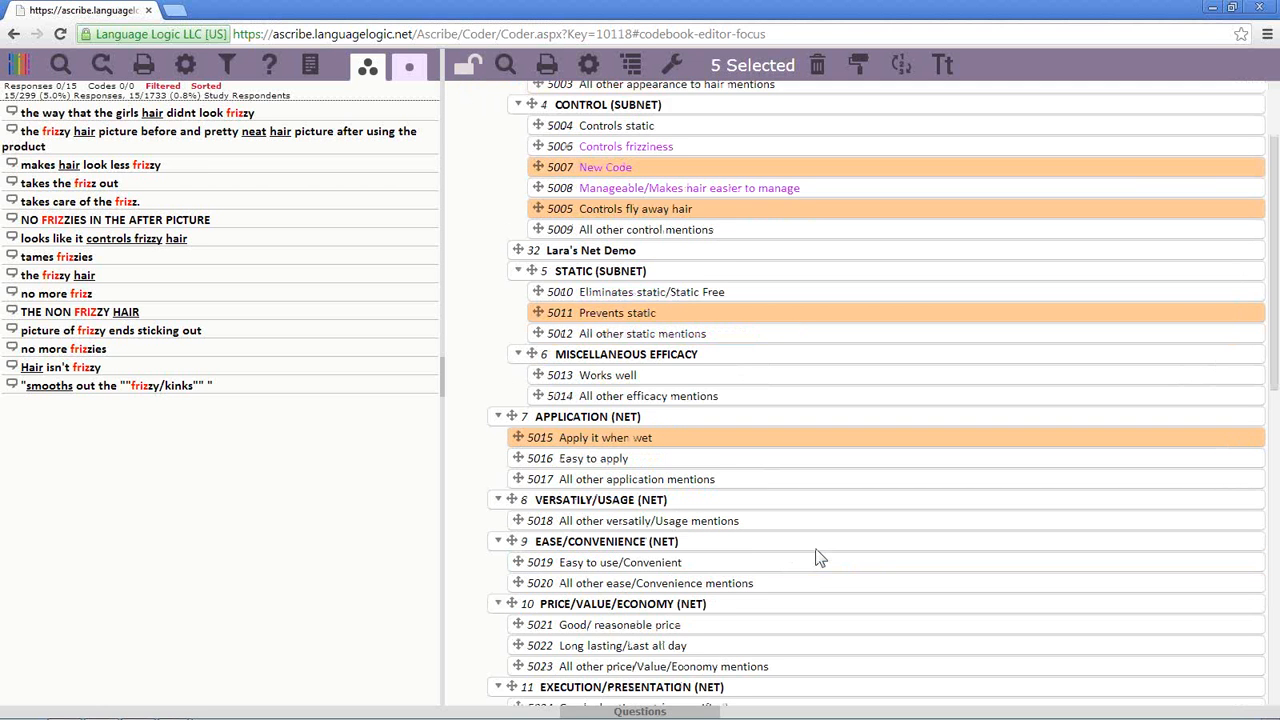
scroll(778, 614, "up", 5)
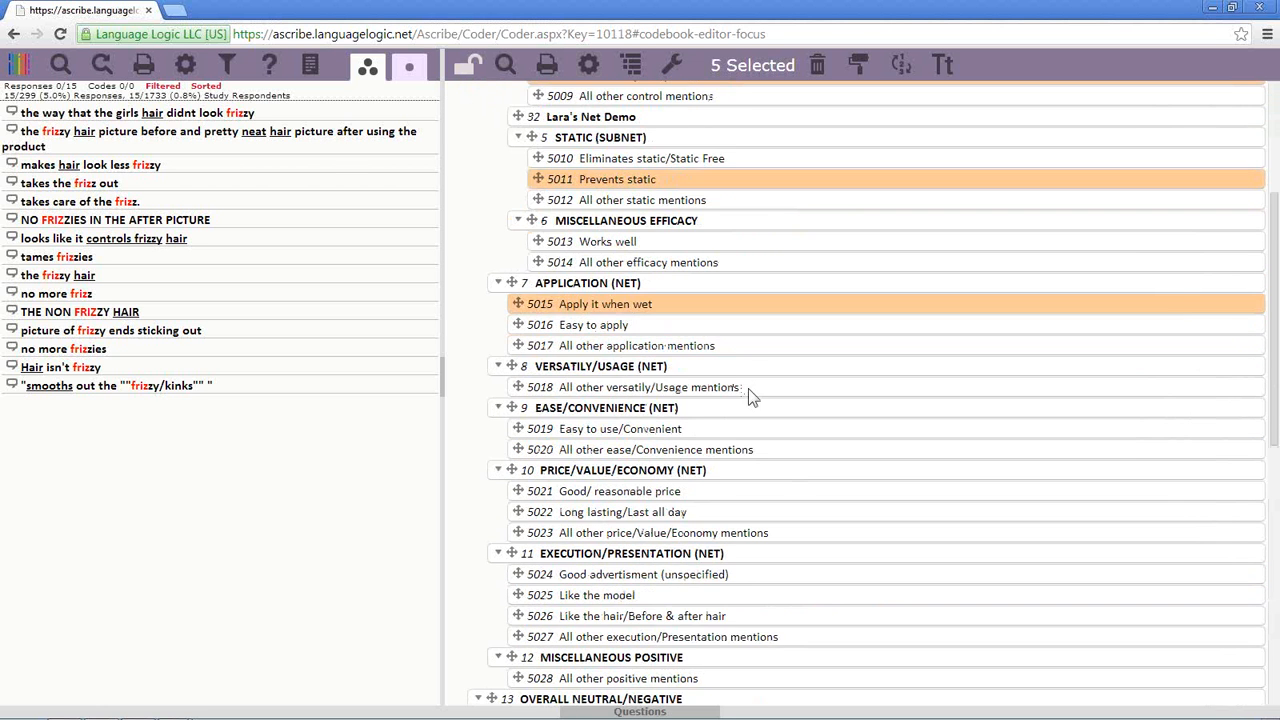
scroll(792, 395, "up", 3)
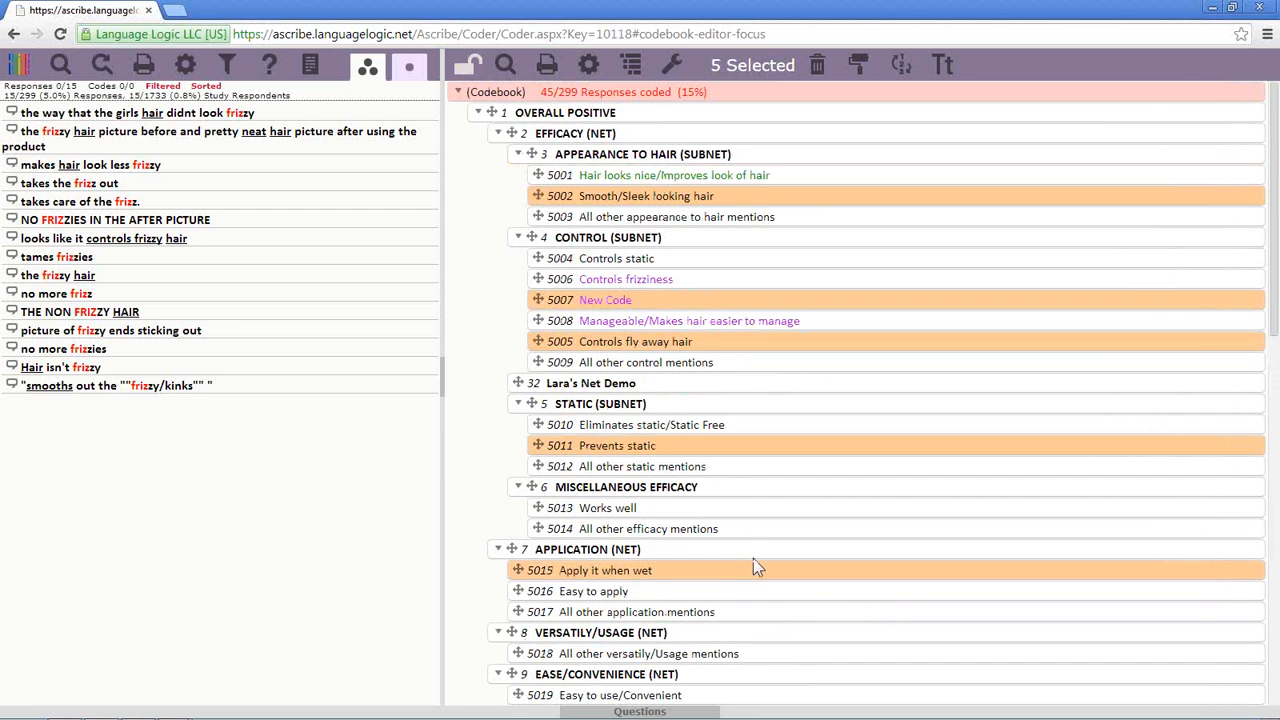
right_click(628, 385)
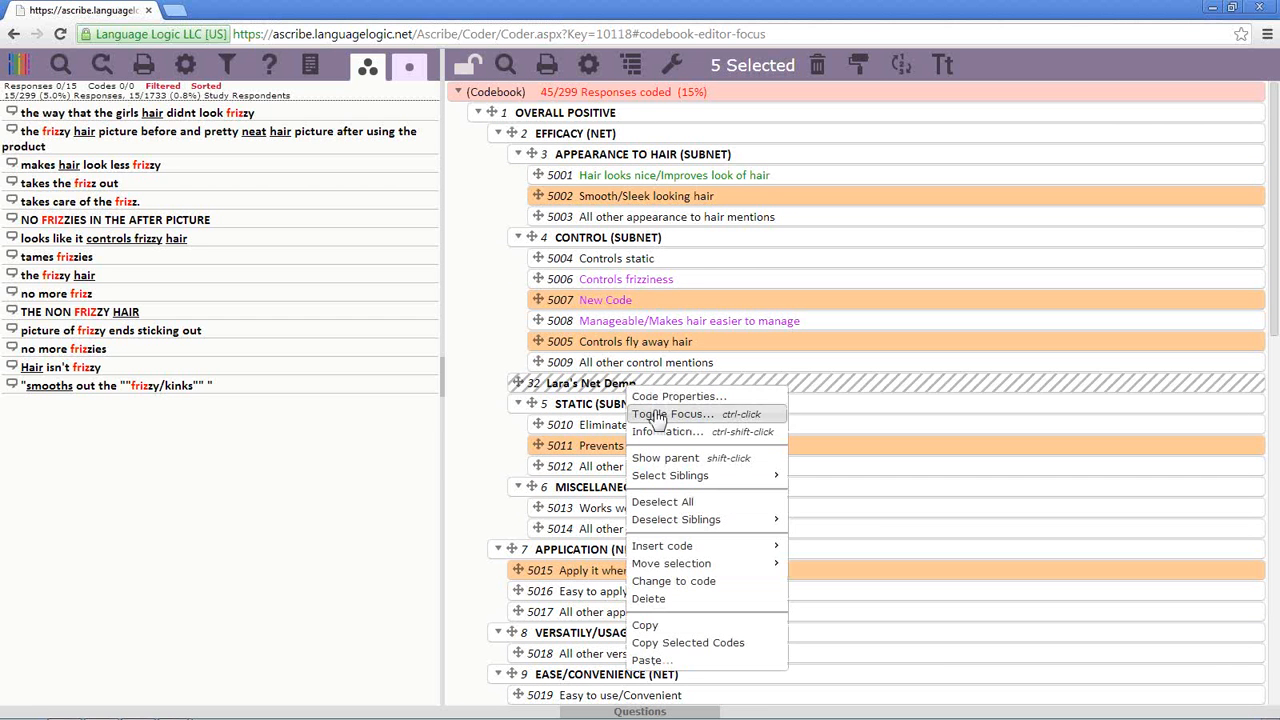
mouse_move(757, 566)
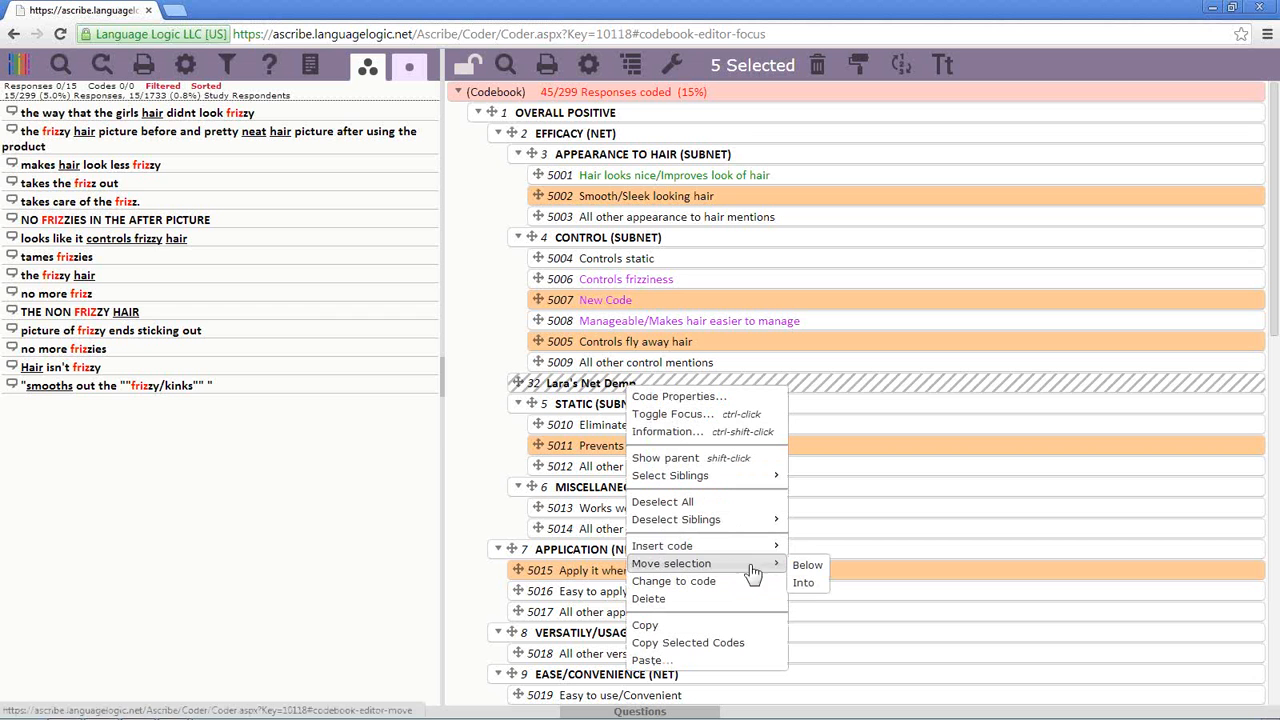
left_click(805, 584)
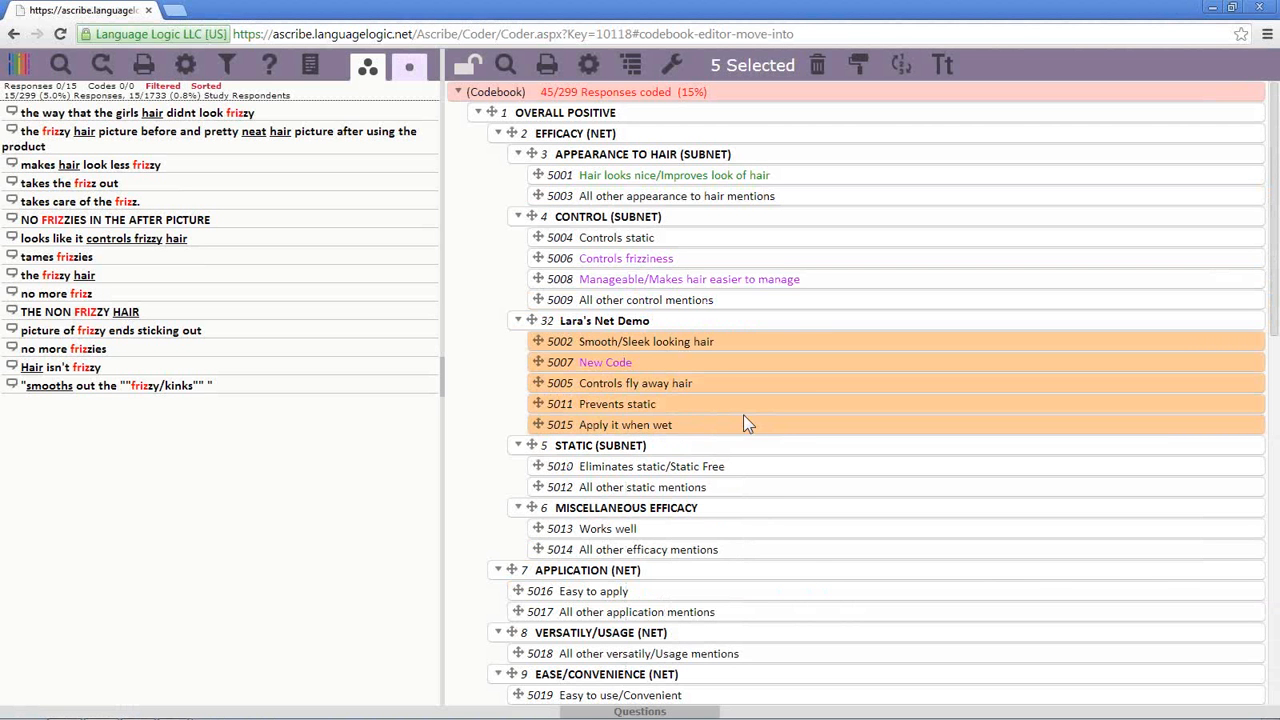
Deselect all codes, and move Smooth/Sleek looking hair back into APPEARANCE TO HAIR (SUBNET), below Hair looks nice/Improves look of hair.
right_click(651, 87)
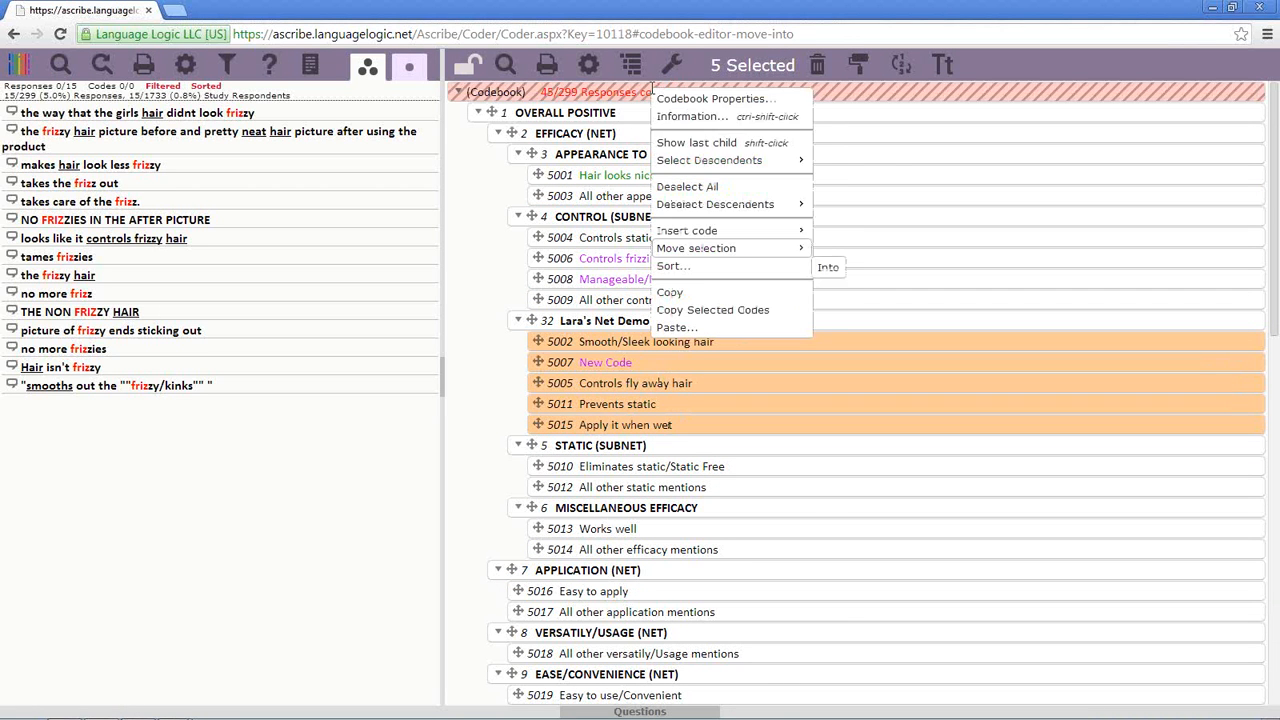
left_click(716, 187)
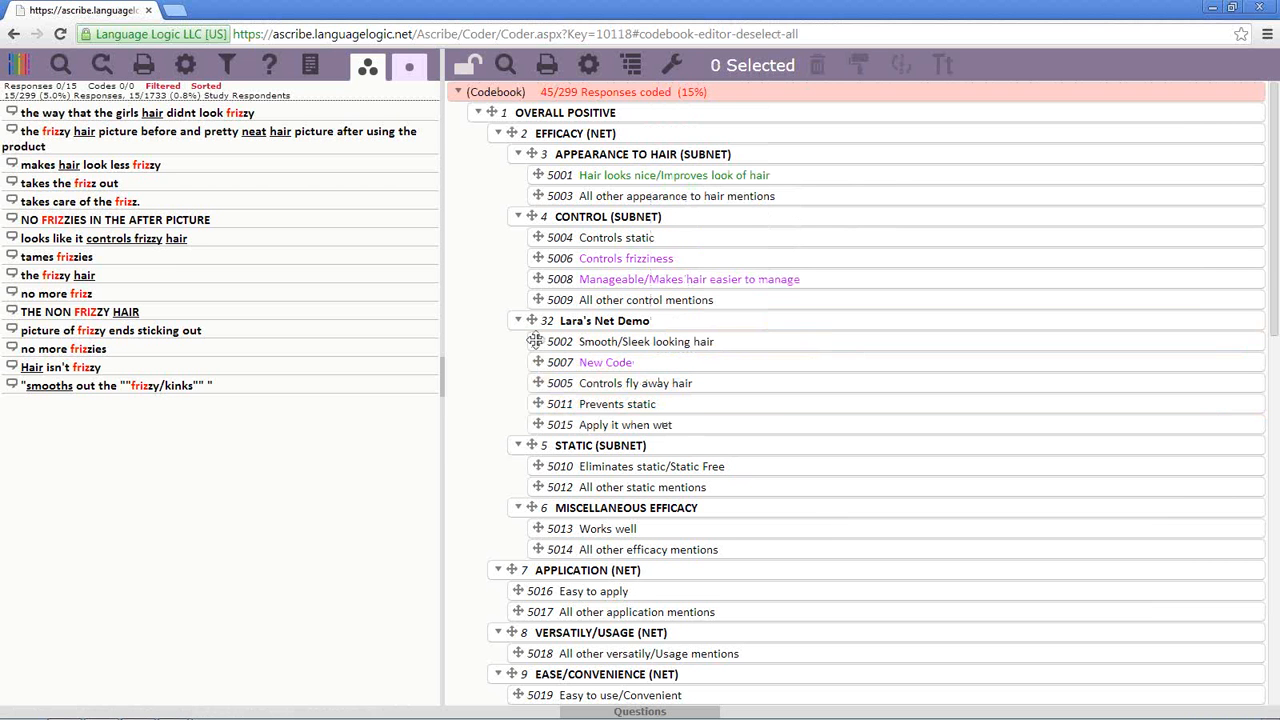
left_click_drag(538, 341, 517, 198)
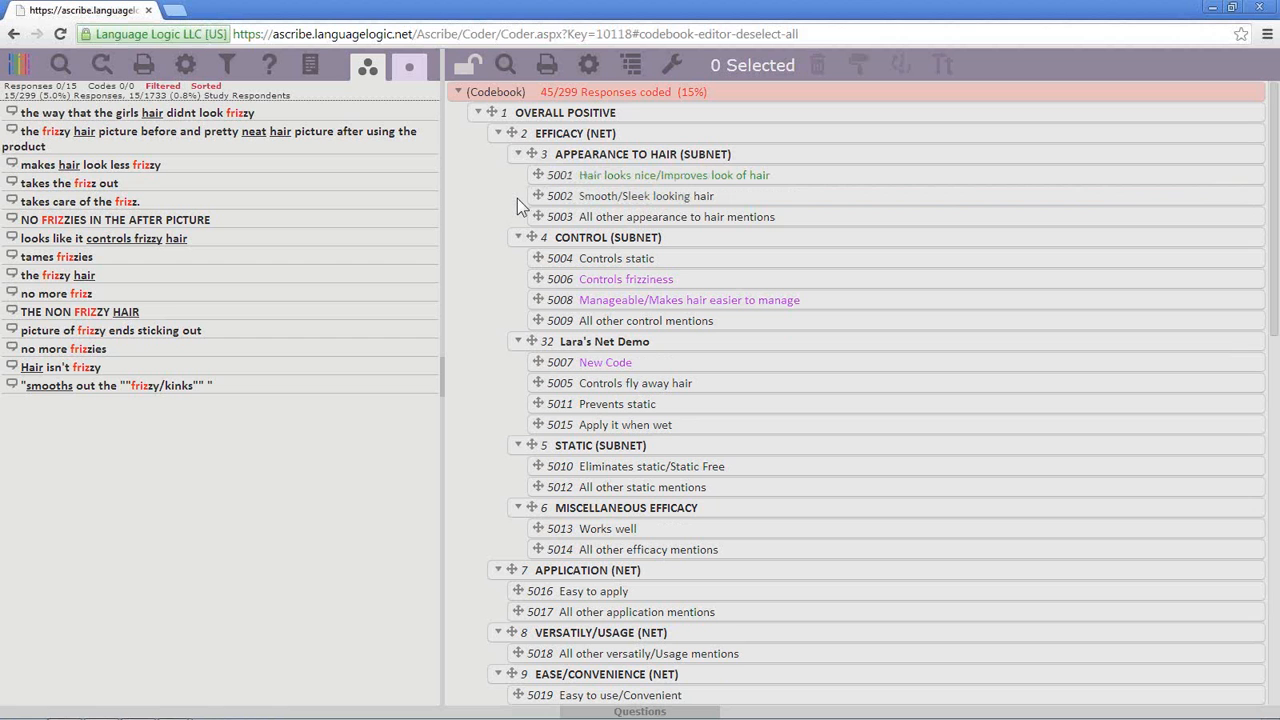
Move New Code below Controls frizziness, and place Controls fly away hair below Controls static in CONTROL (SUBNET).
left_click(670, 365)
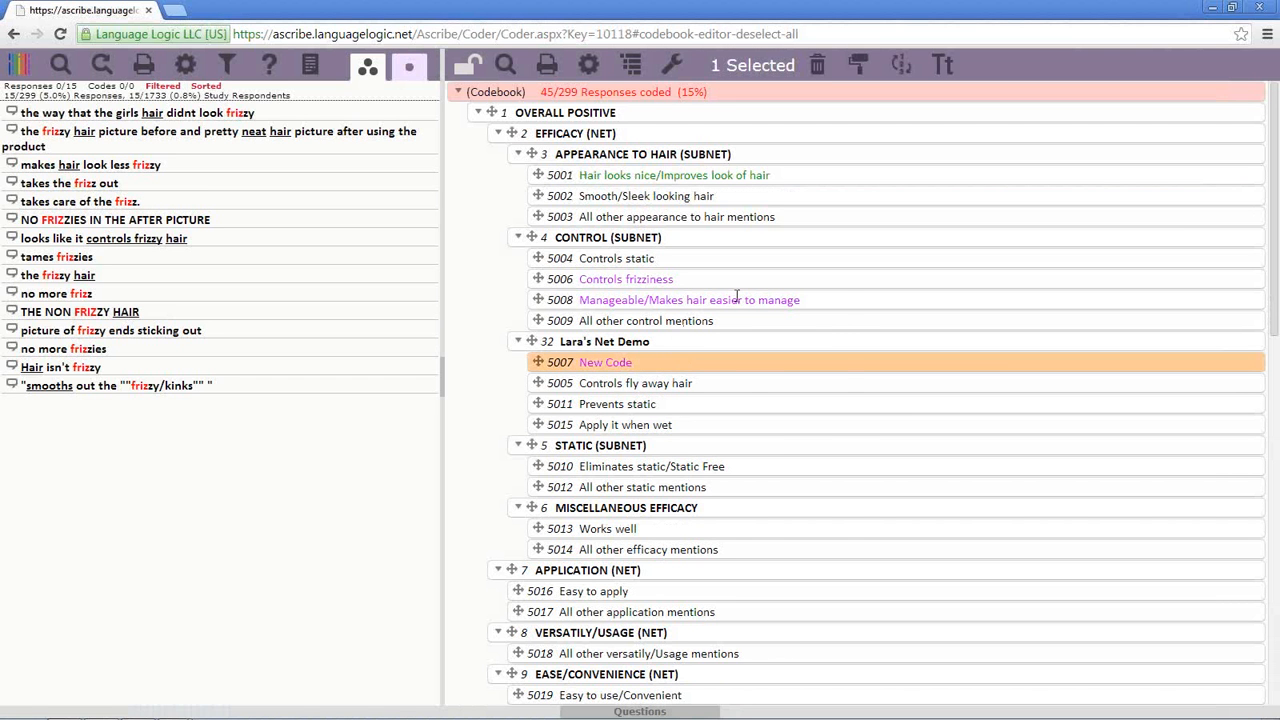
right_click(688, 289)
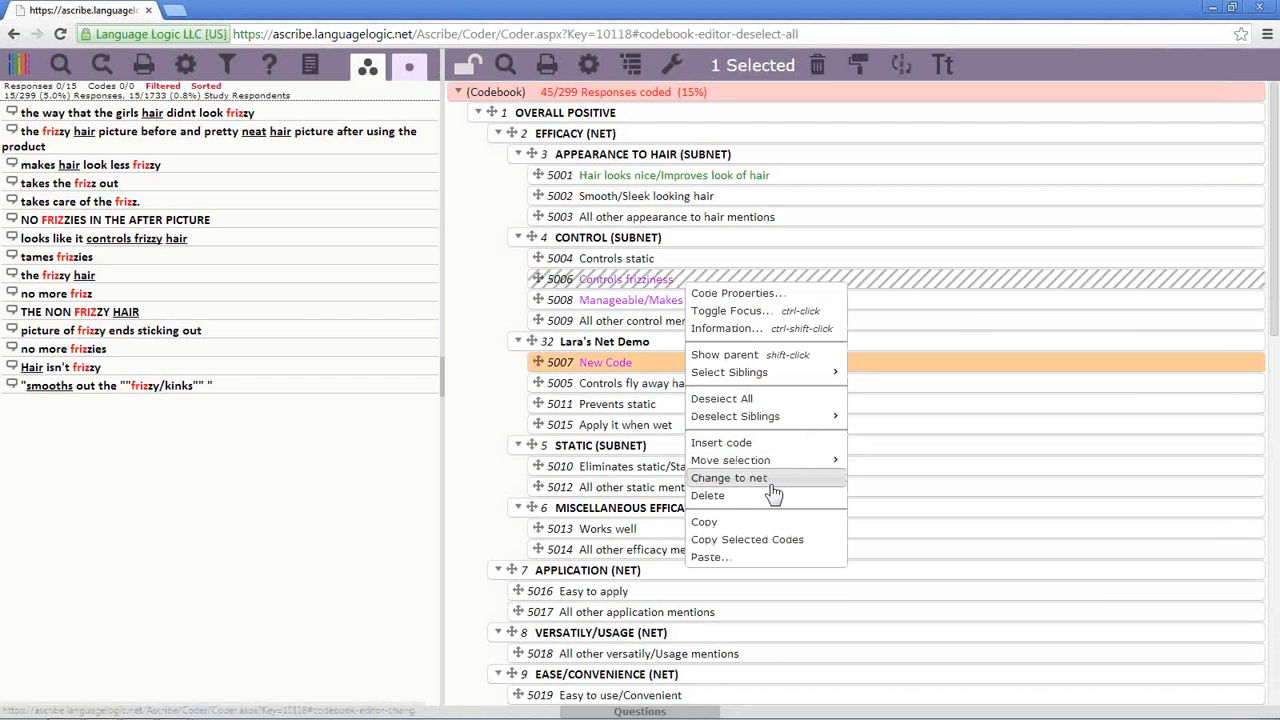
mouse_move(808, 463)
left_click(862, 464)
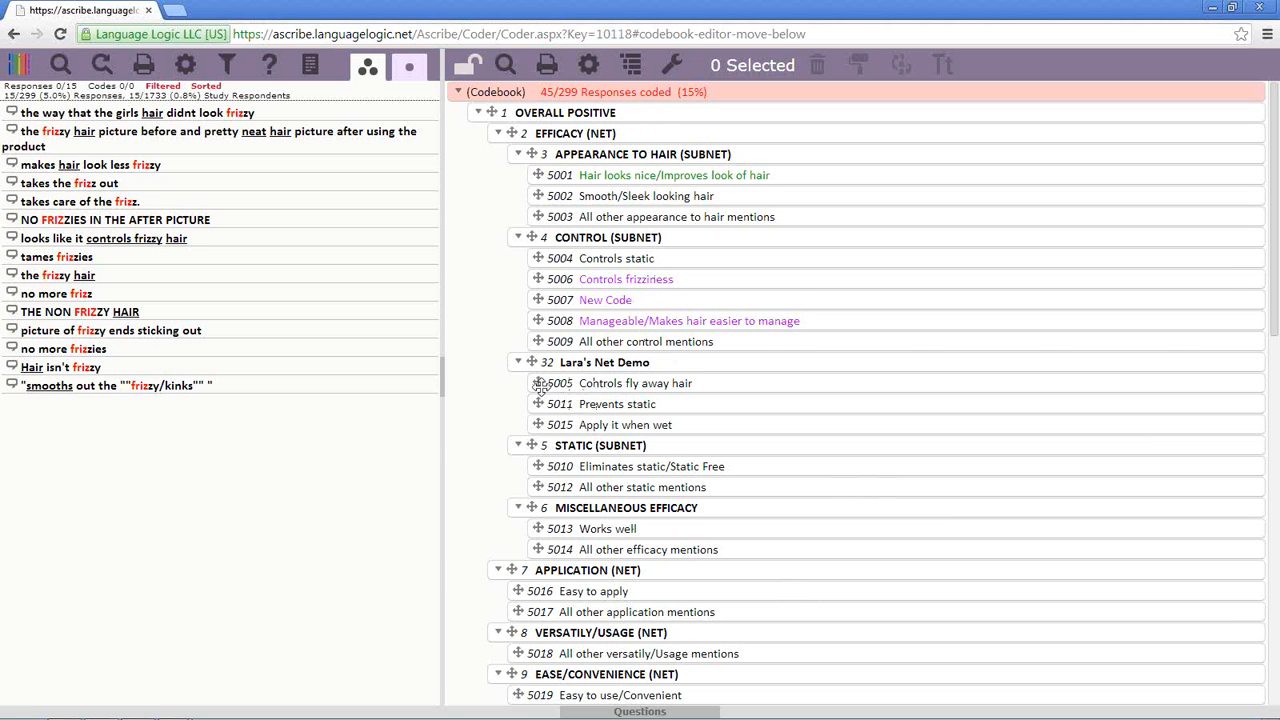
left_click_drag(540, 385, 544, 278)
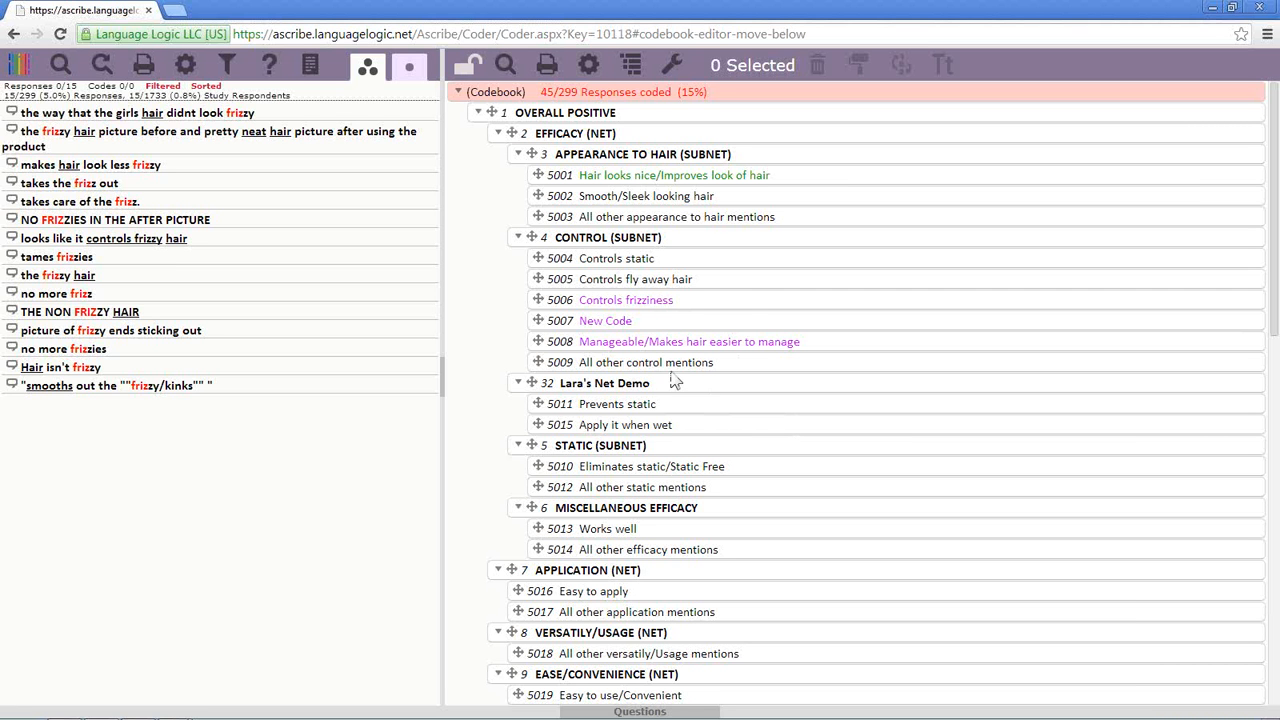
Select Controls frizziness, New Code and Controls fly away hair, and move them below Eliminates static/Static Free in STATIC (SUBNET).
left_click(740, 303)
left_click(740, 322, "ctrl")
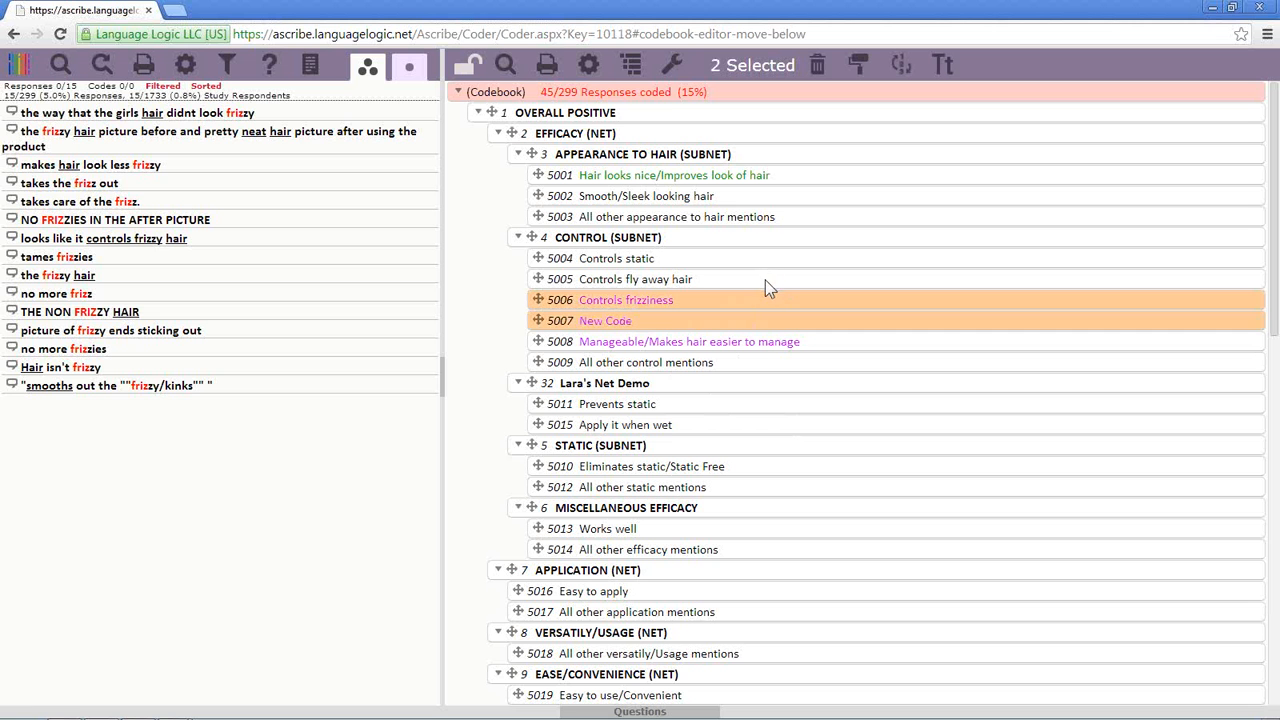
left_click(765, 280, "ctrl")
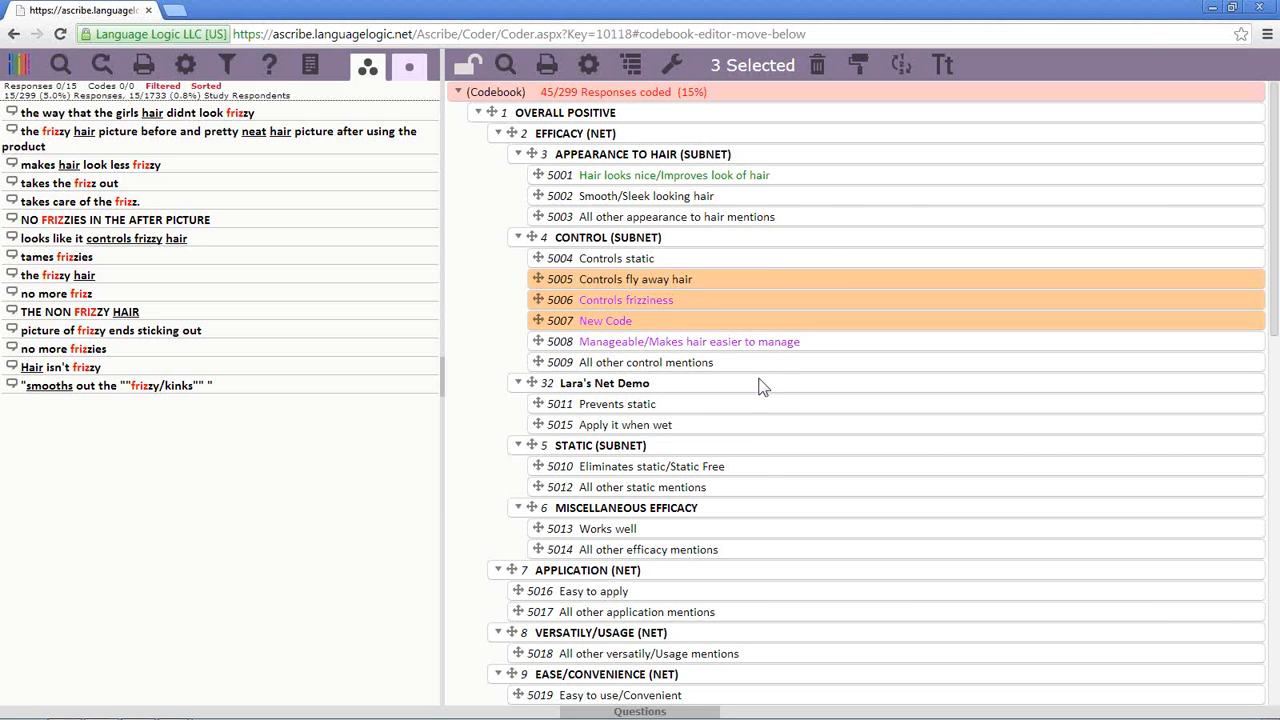
right_click(756, 467)
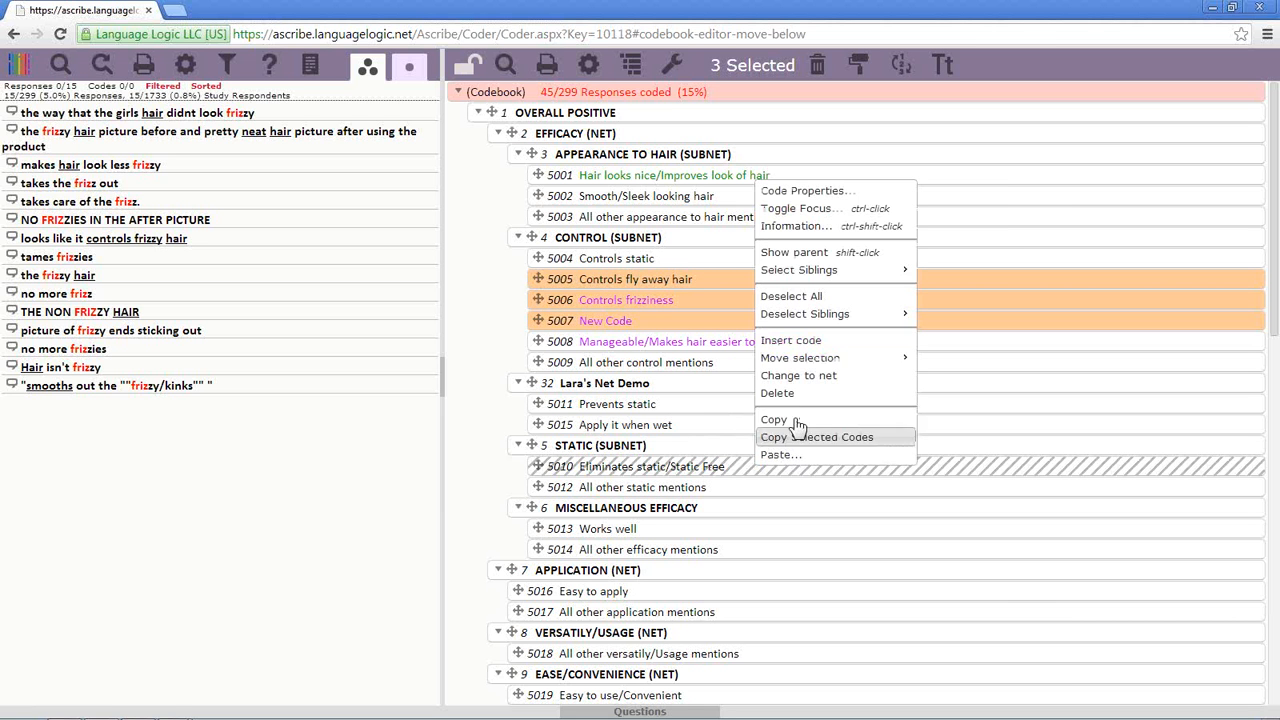
mouse_move(870, 358)
left_click(952, 363)
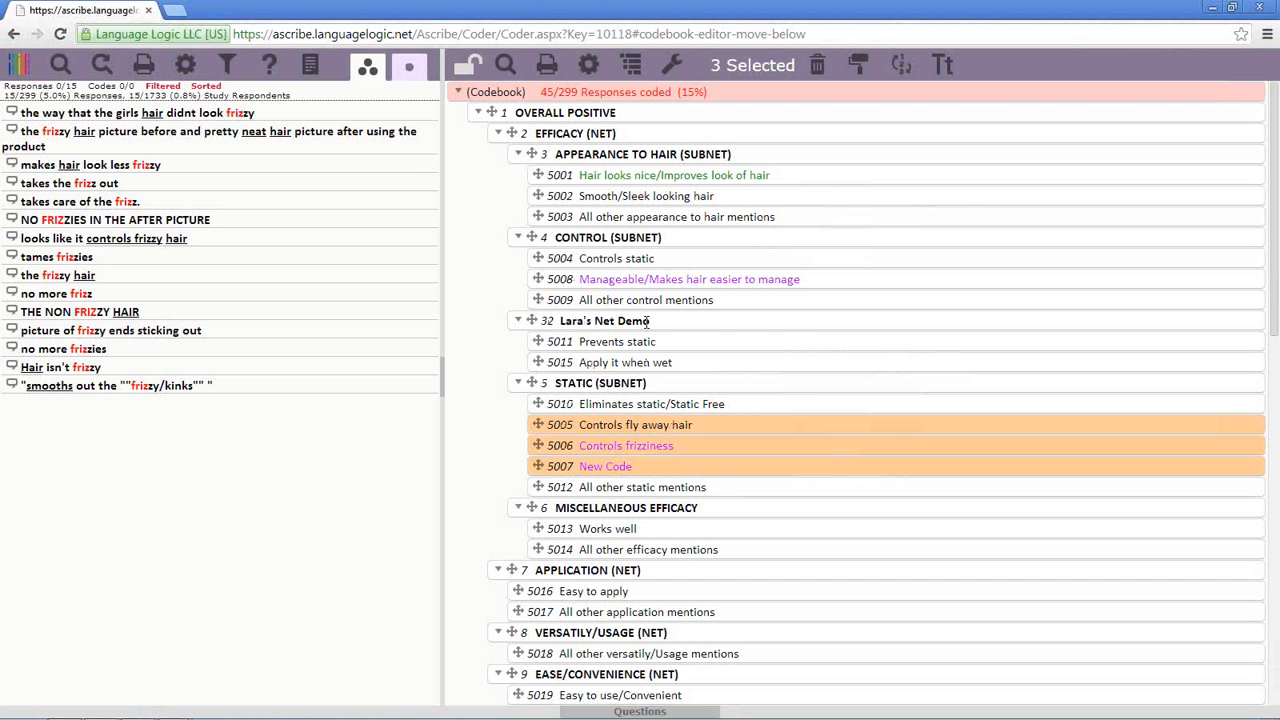
Move the three selected codes into the Net Demo net.
right_click(647, 321)
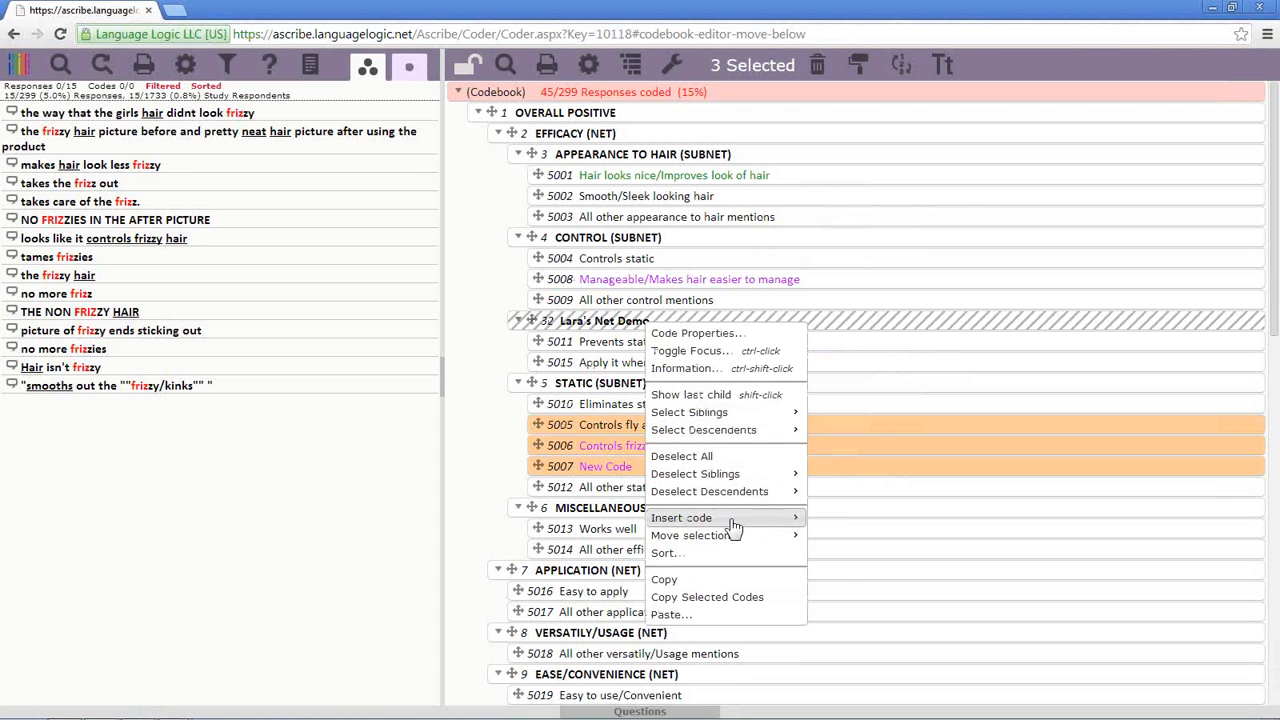
mouse_move(740, 535)
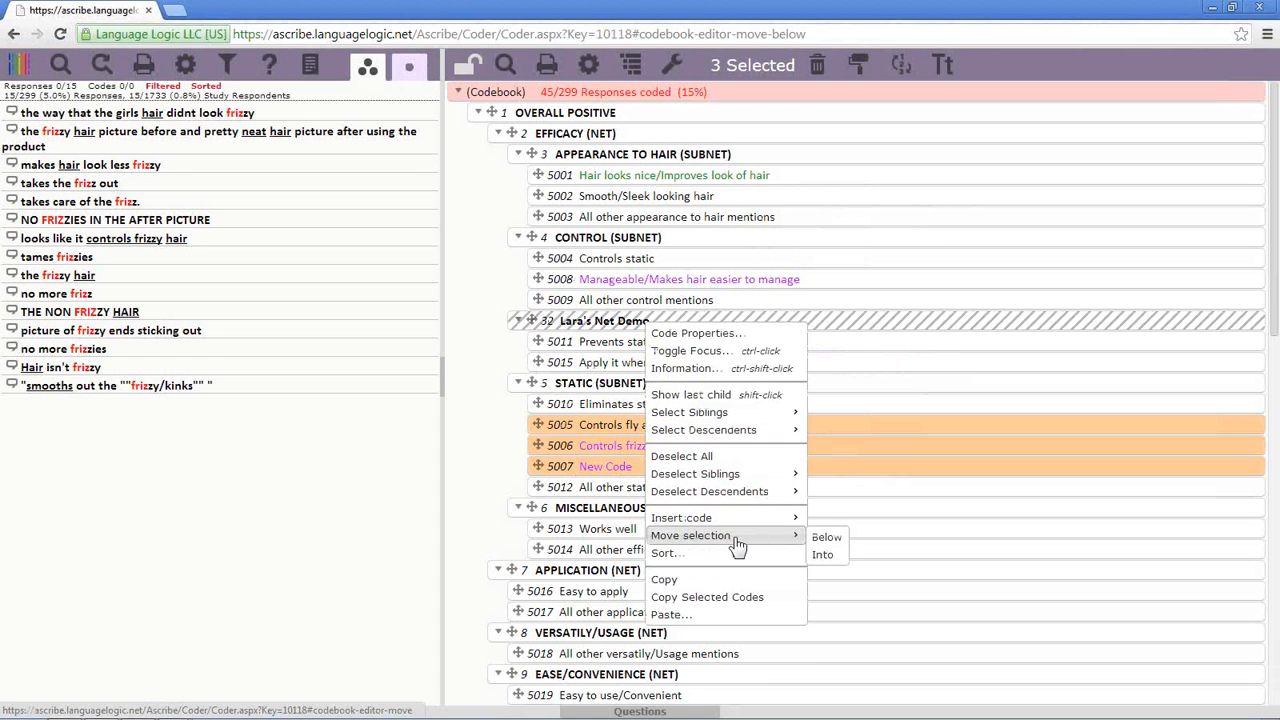
left_click(836, 558)
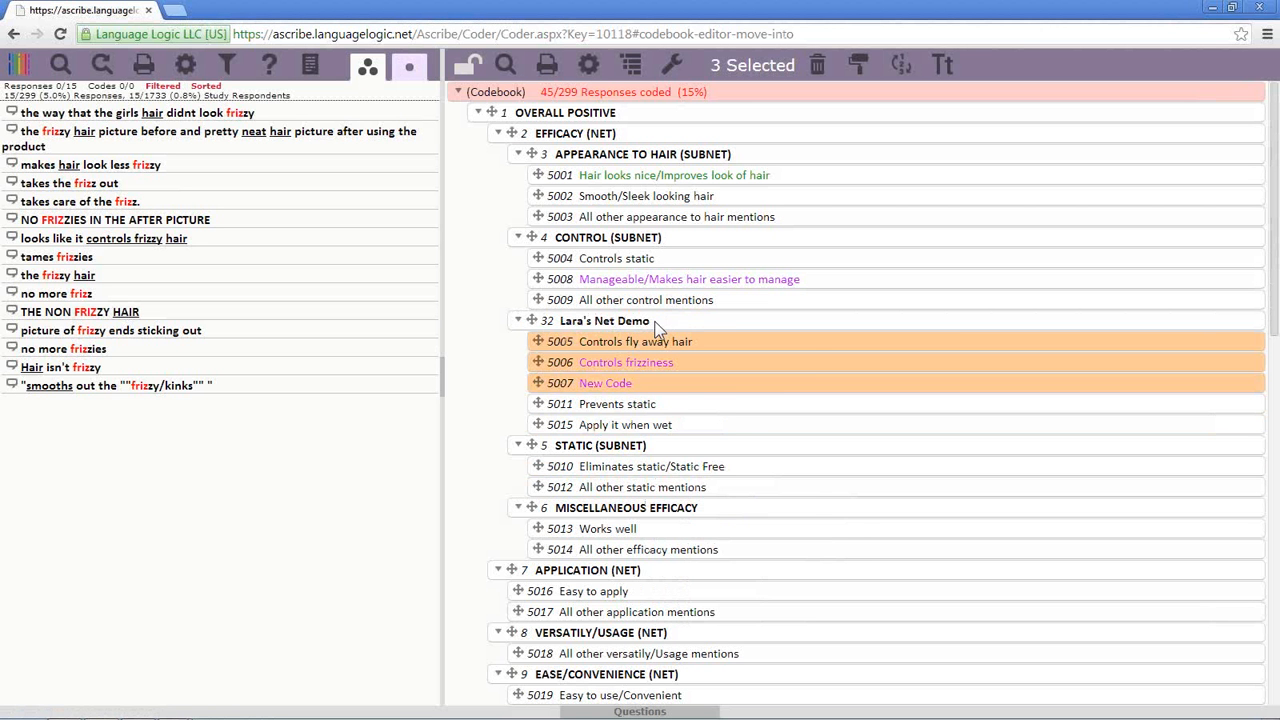
Move the three selected codes below the Net Demo net as its siblings, and deselect all codes.
right_click(657, 326)
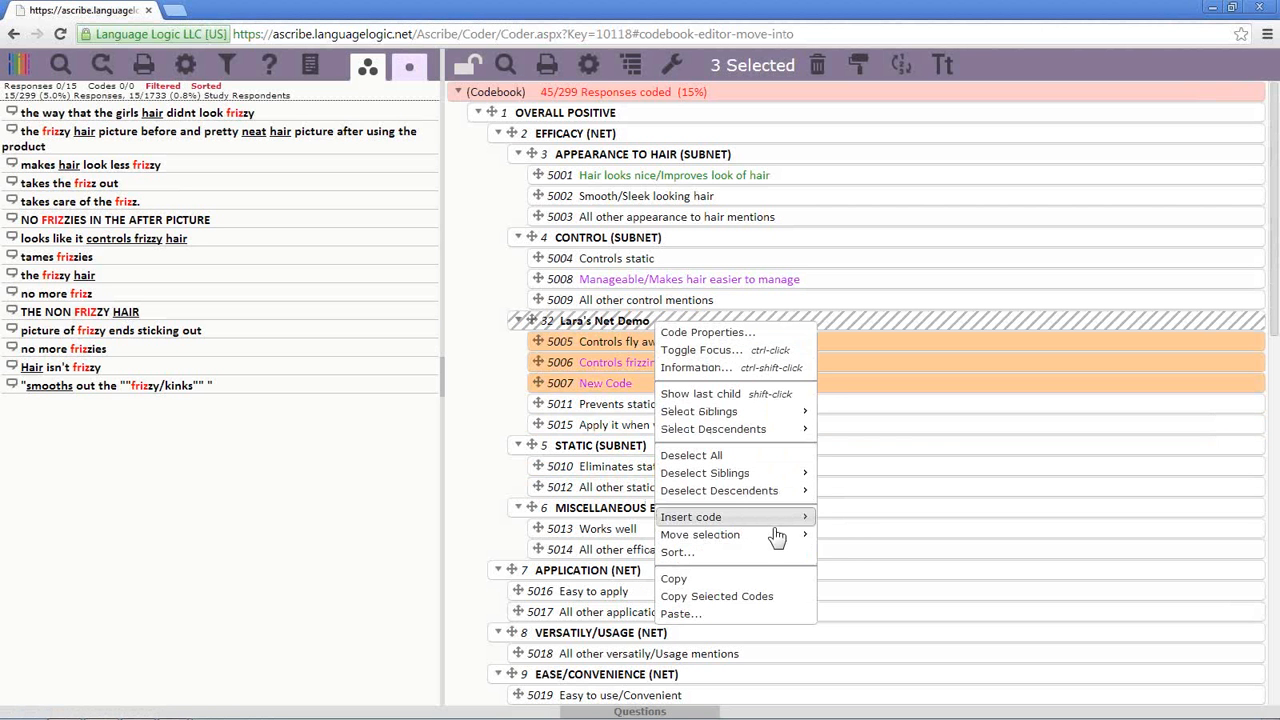
mouse_move(777, 534)
left_click(836, 538)
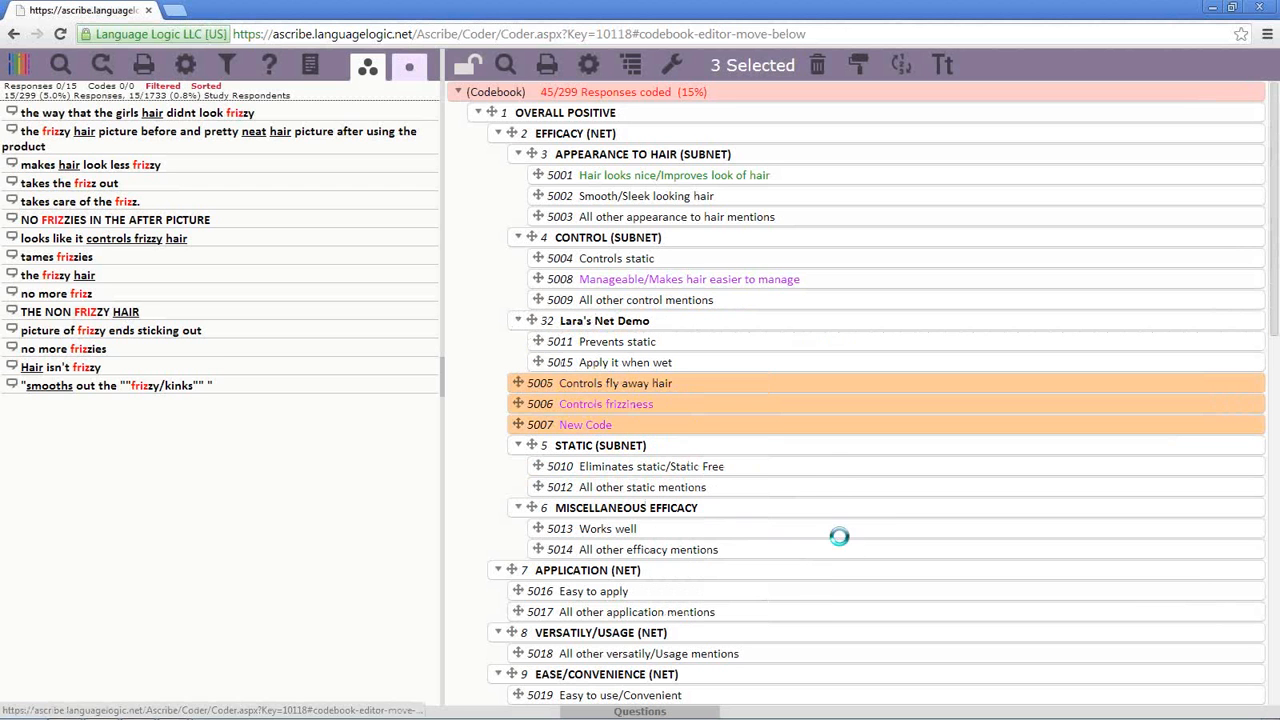
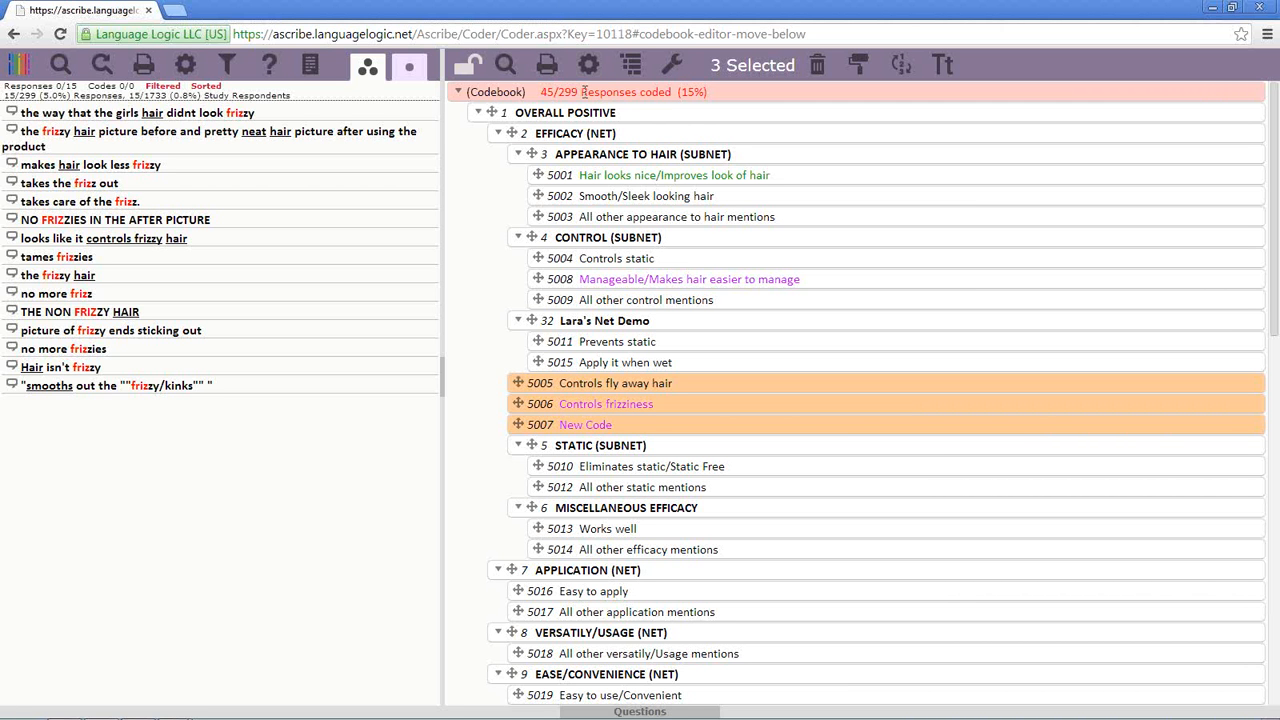
right_click(584, 92)
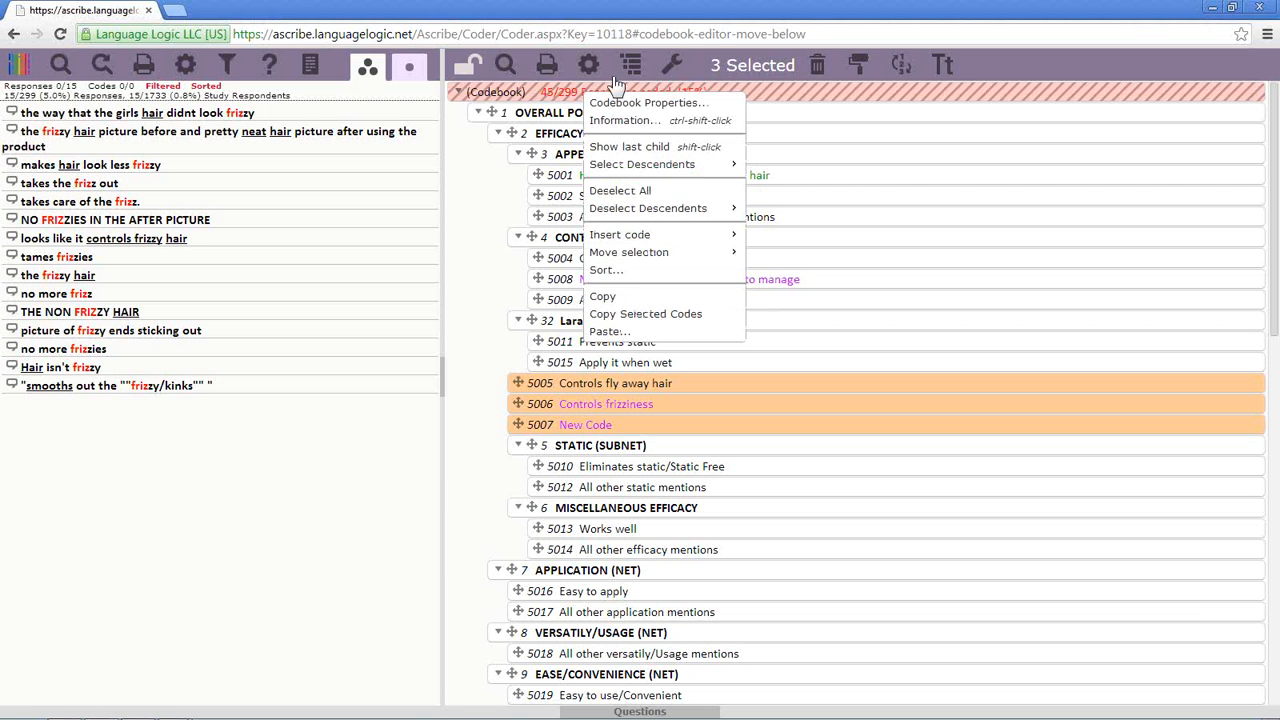
left_click(648, 191)
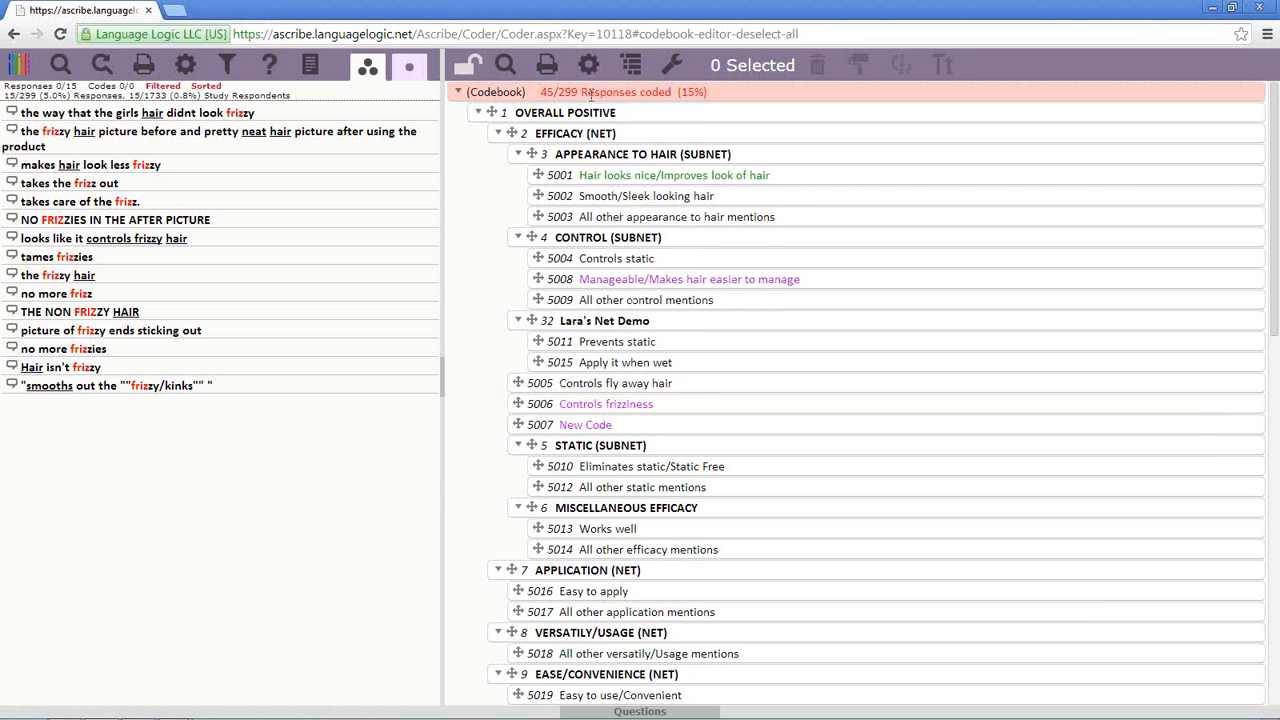
Sort the whole codebook by Description, with nets sorted to the beginning and descendants included.
right_click(591, 97)
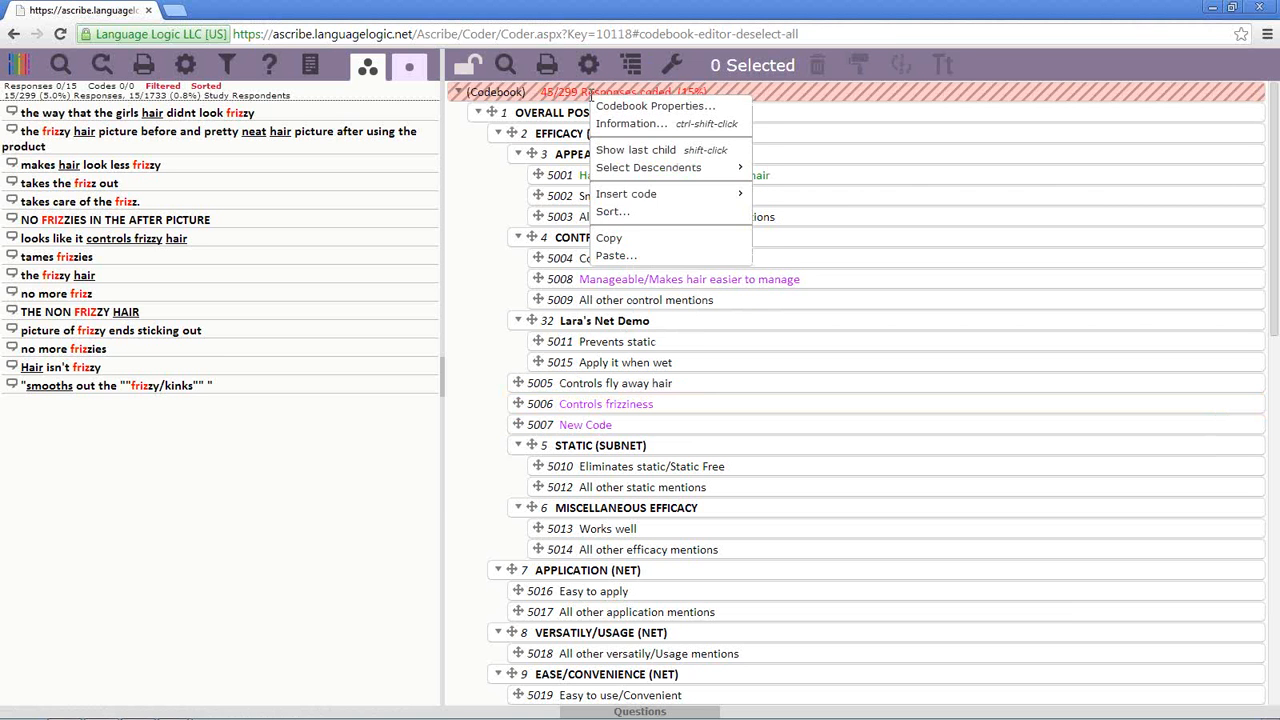
left_click(632, 214)
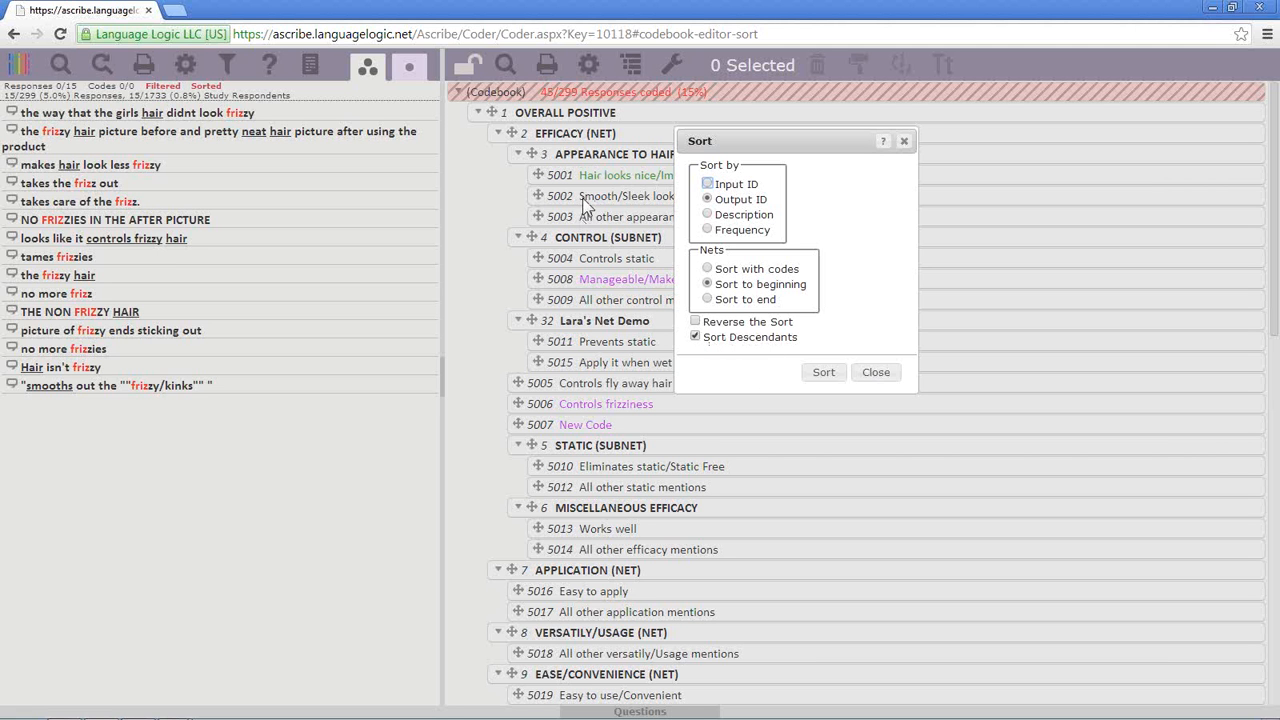
left_click(708, 215)
left_click(838, 383)
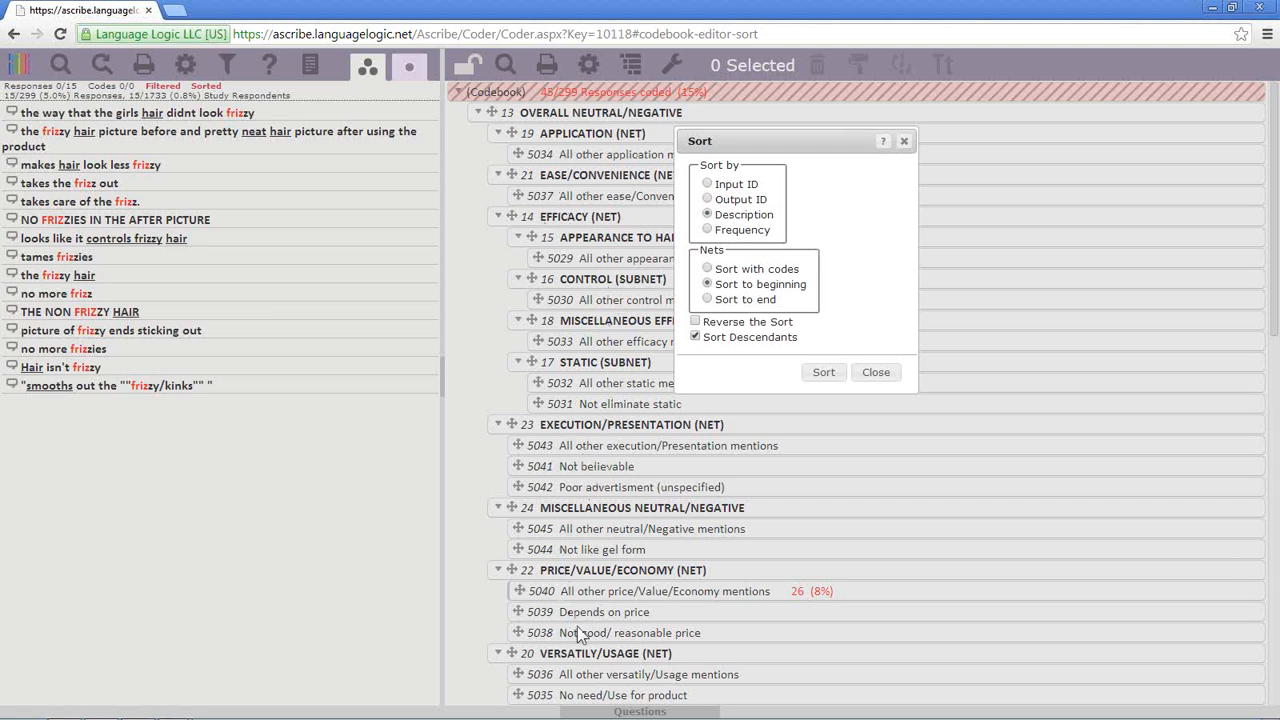
Re-sort the whole codebook by Output ID, and close the sort options.
left_click(708, 199)
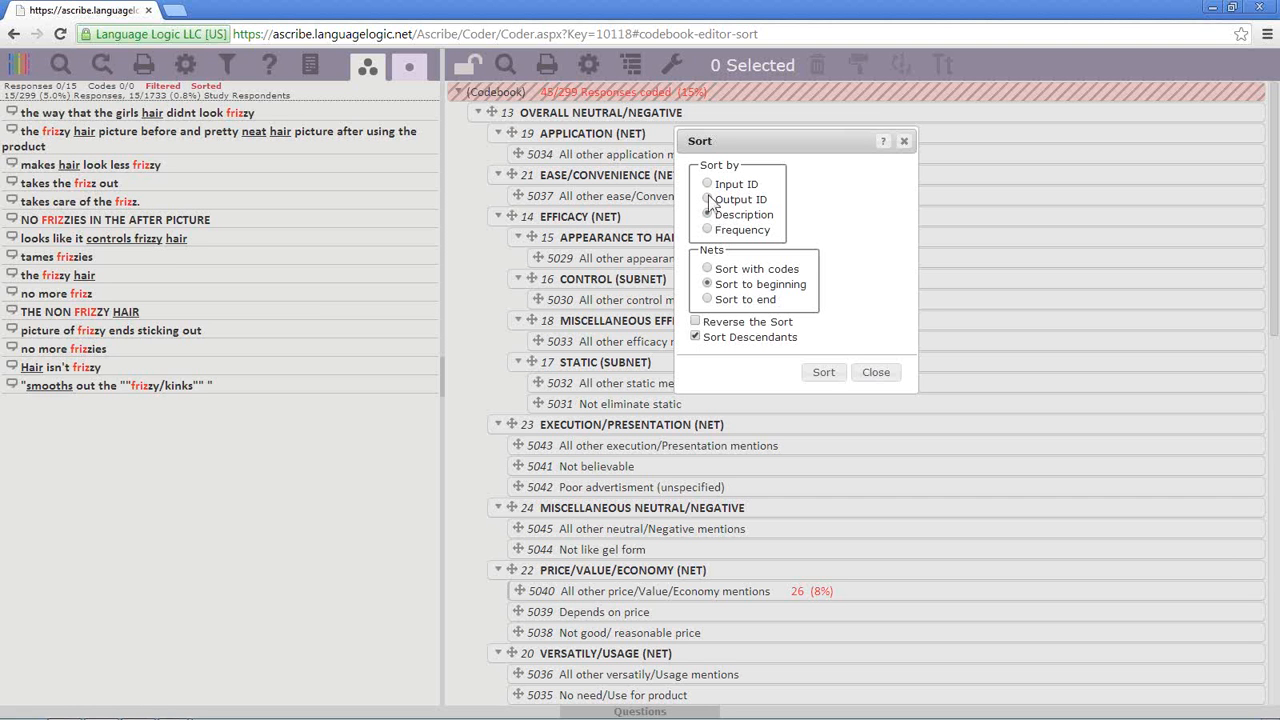
left_click(823, 374)
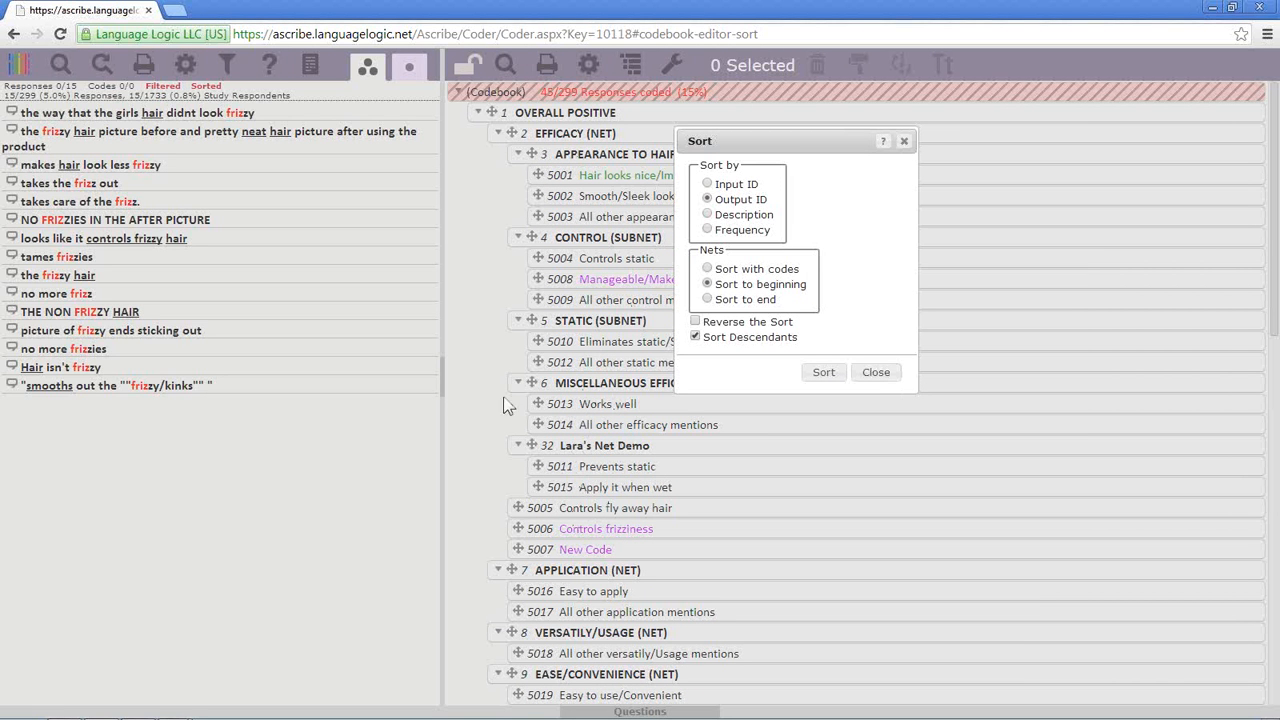
left_click(880, 375)
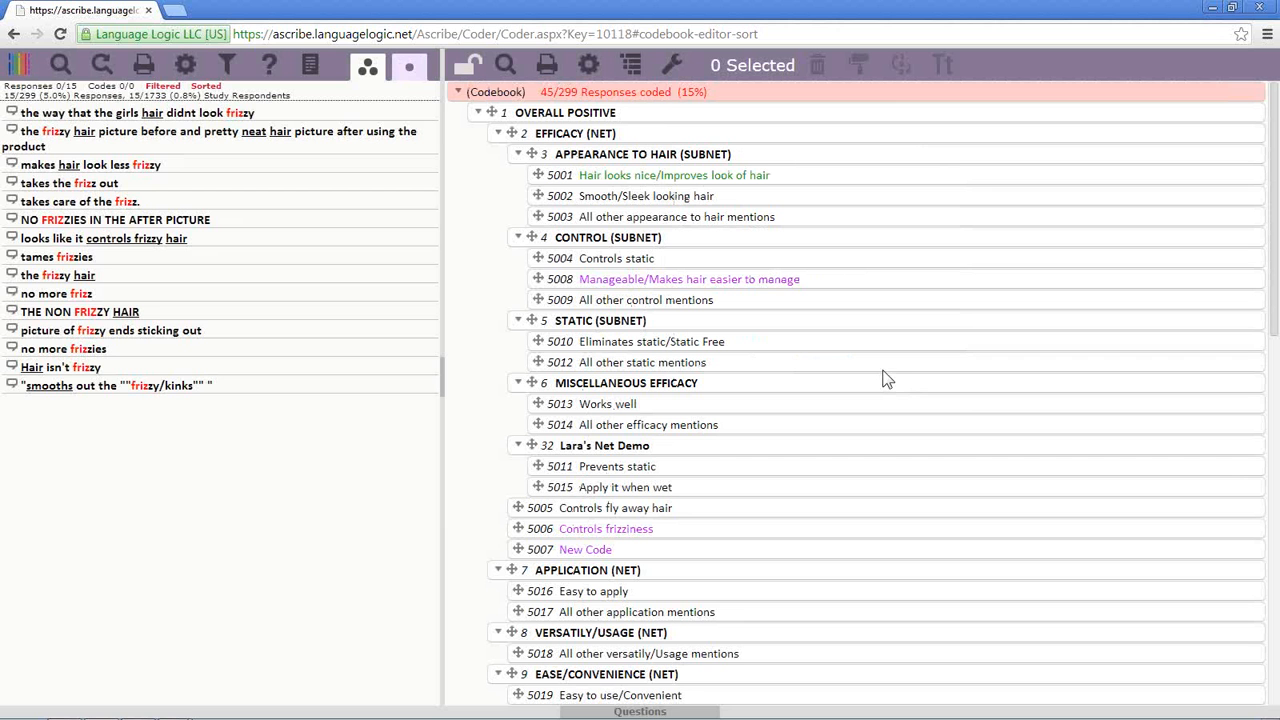
Lock the codebook, and enable the codes only view in its settings for when it is locked.
left_click(469, 74)
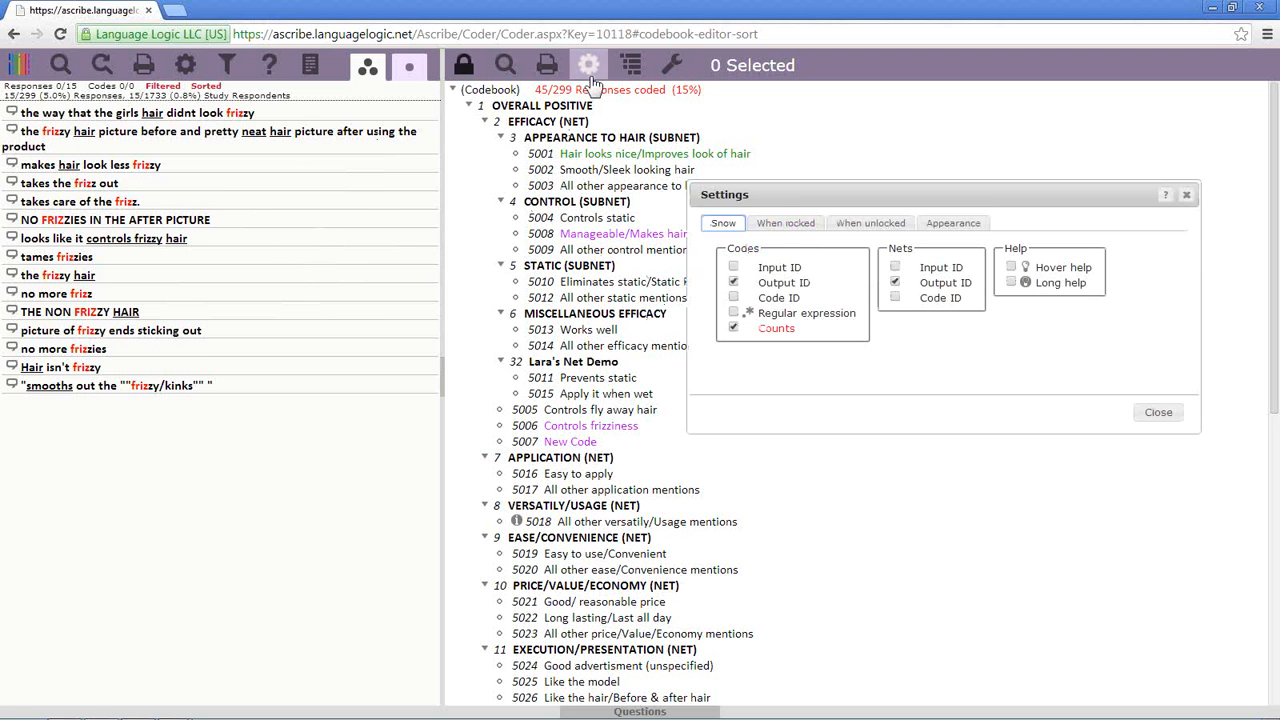
left_click(783, 226)
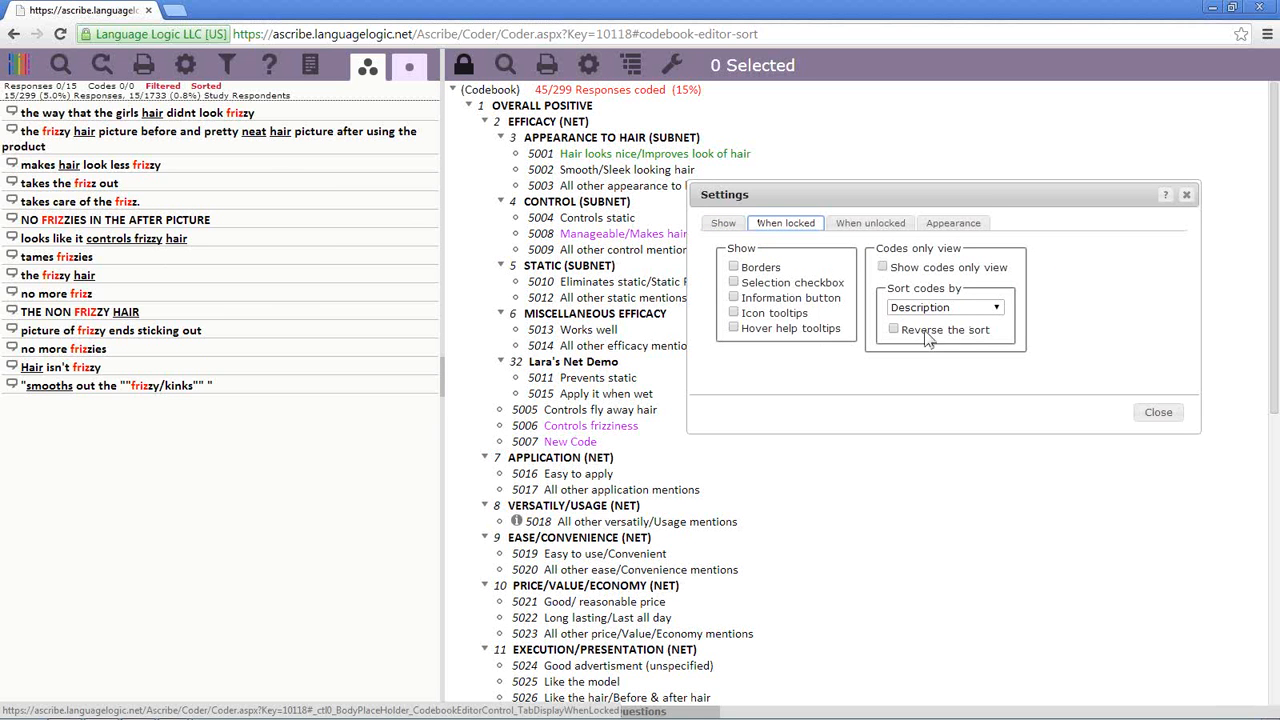
left_click(882, 268)
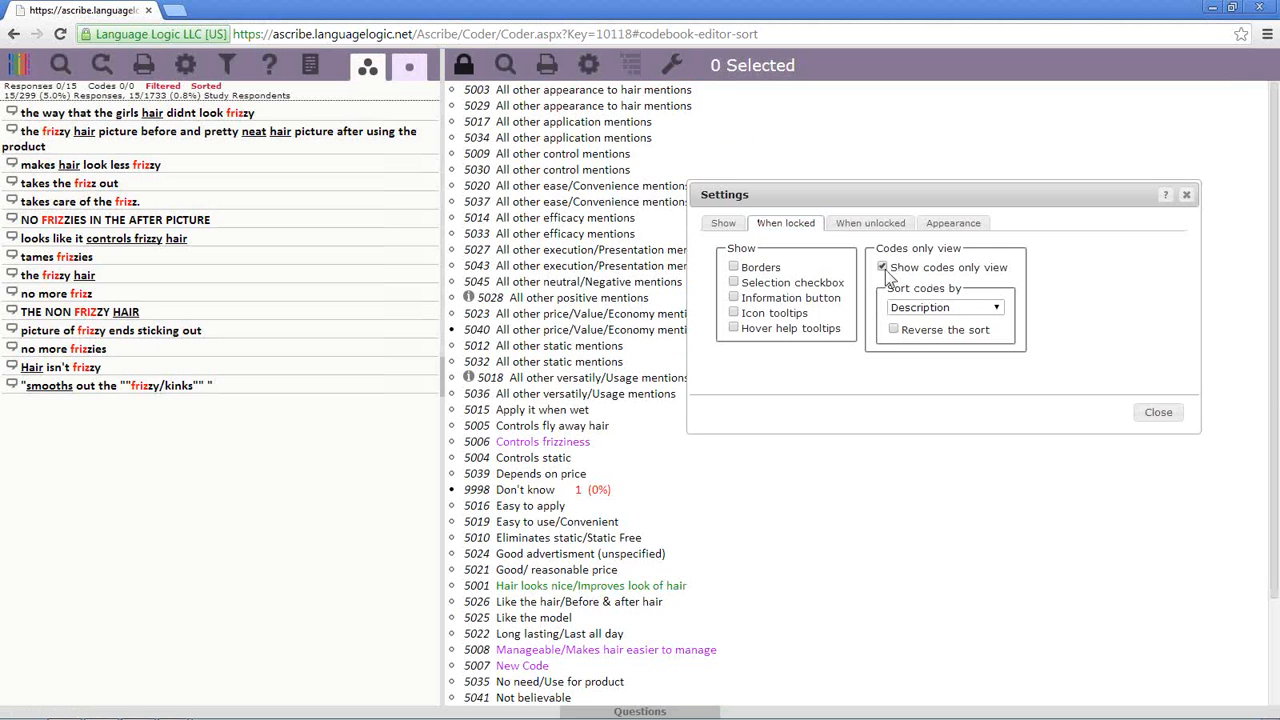
left_click(882, 268)
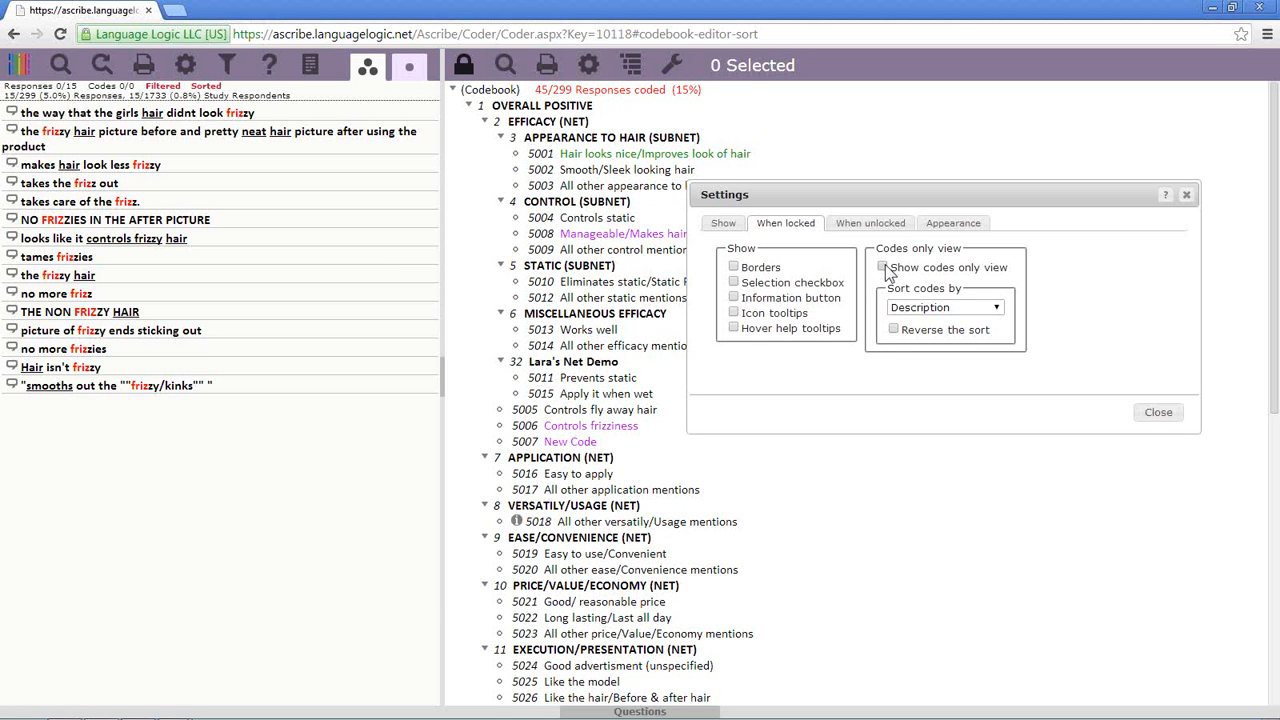
left_click(882, 268)
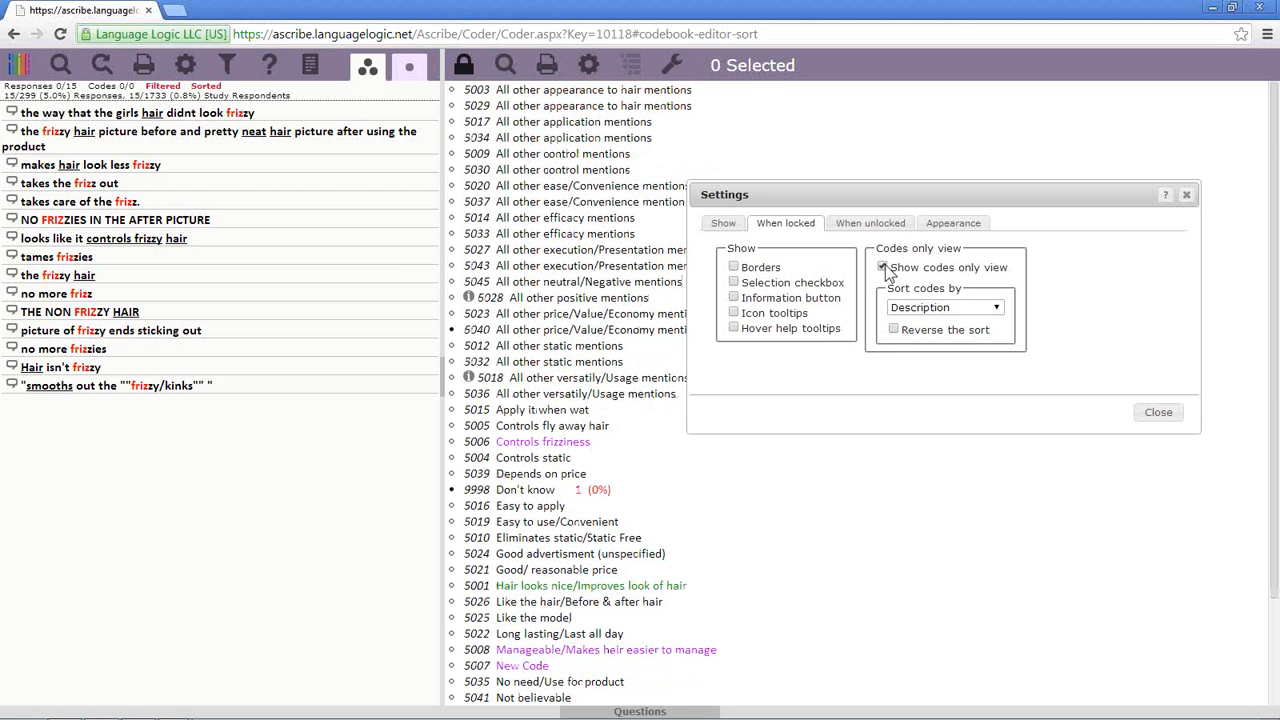
Sort the codes only view by Output ID, and return its sorting to Description.
left_click(996, 308)
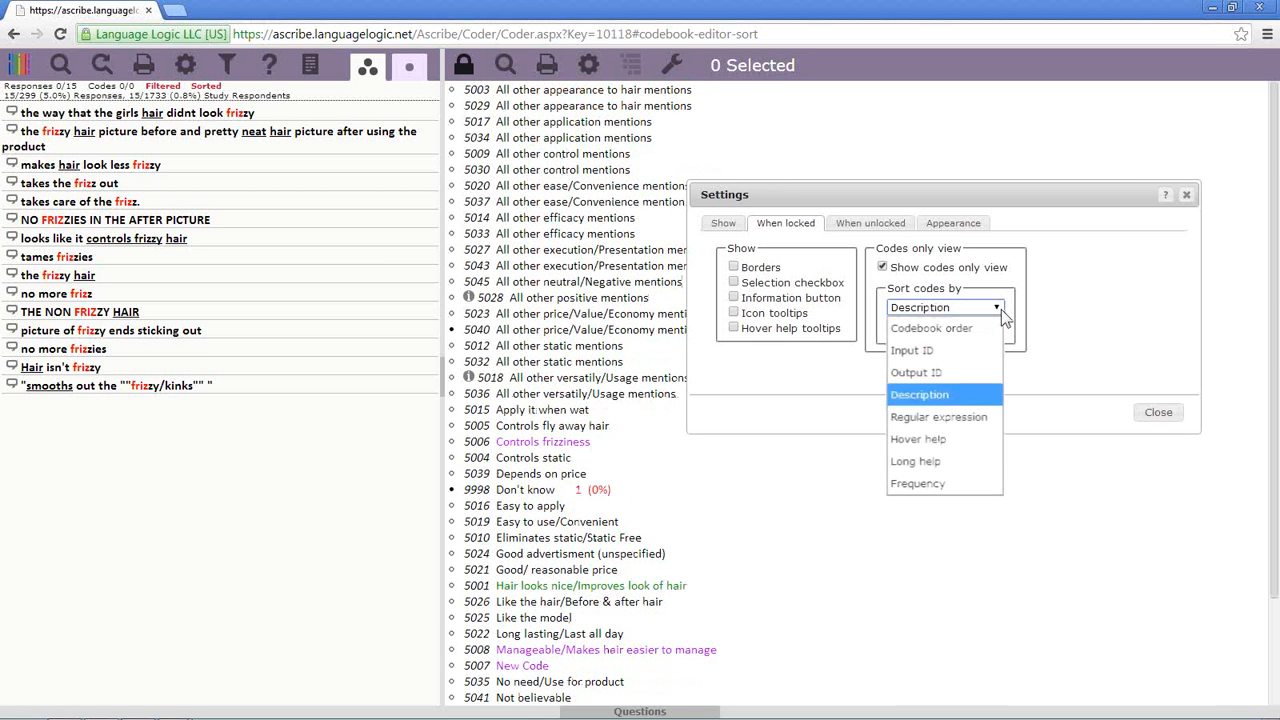
left_click(959, 372)
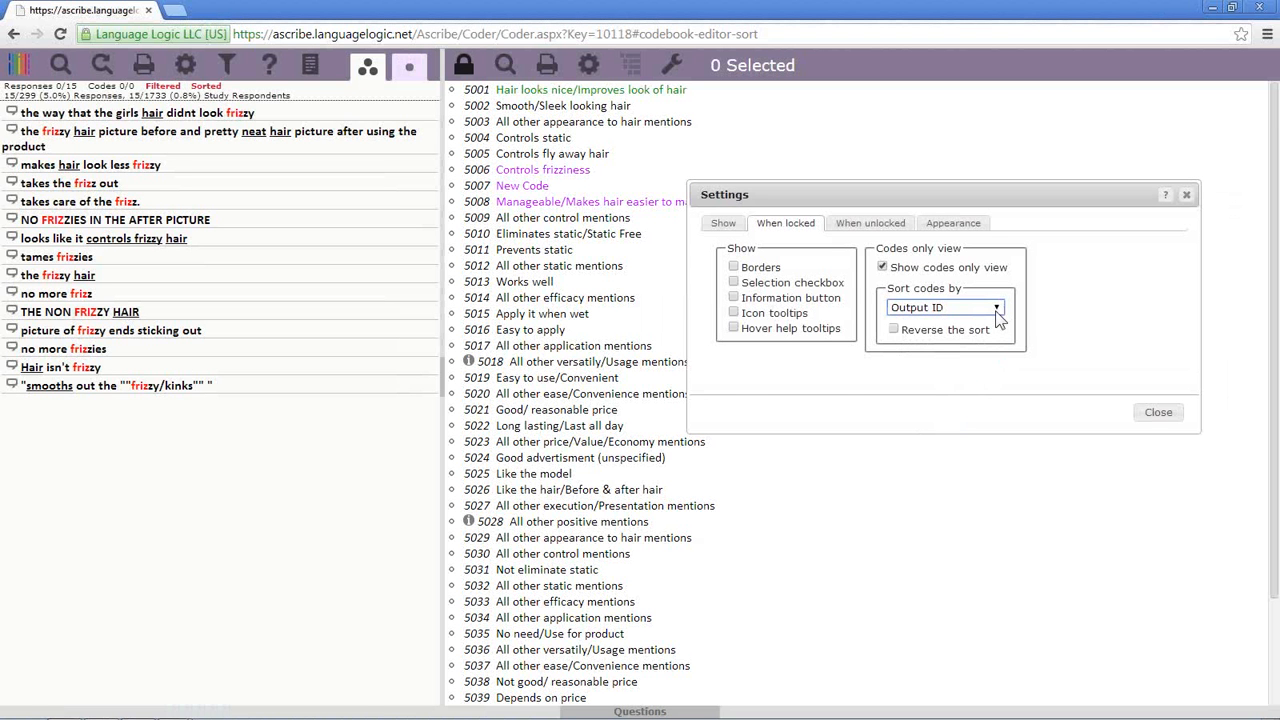
left_click(996, 308)
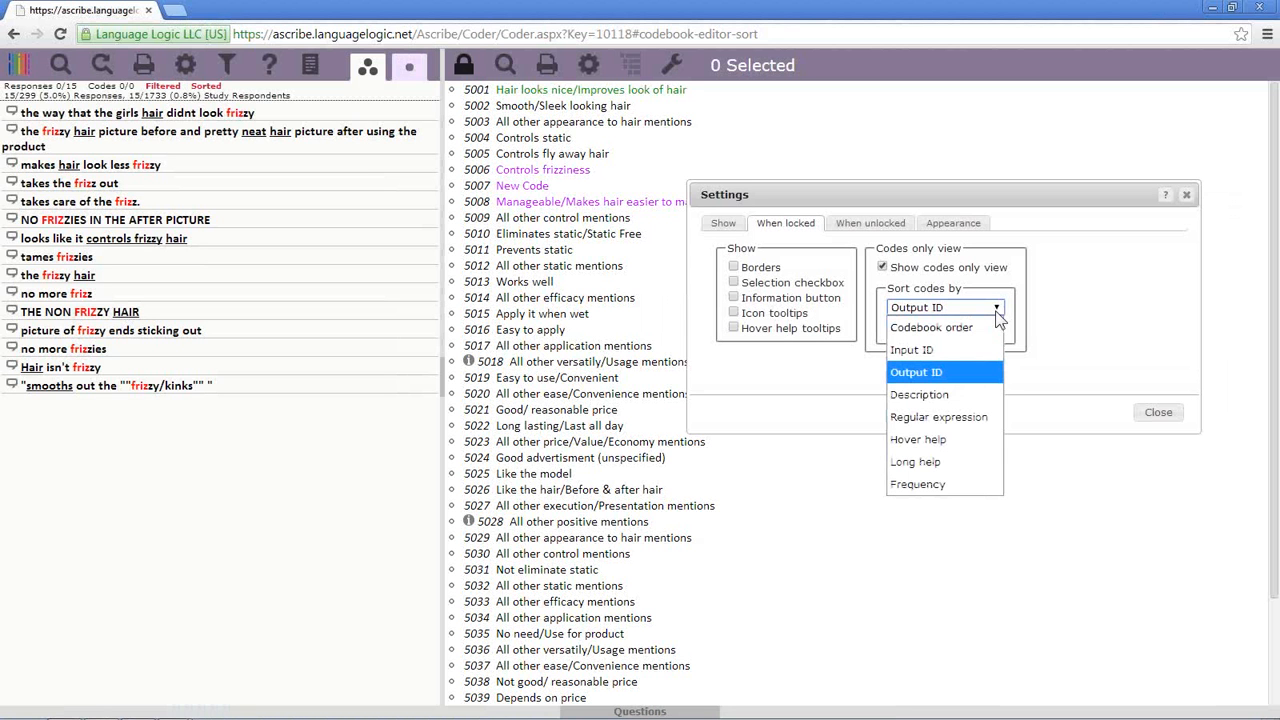
left_click(955, 395)
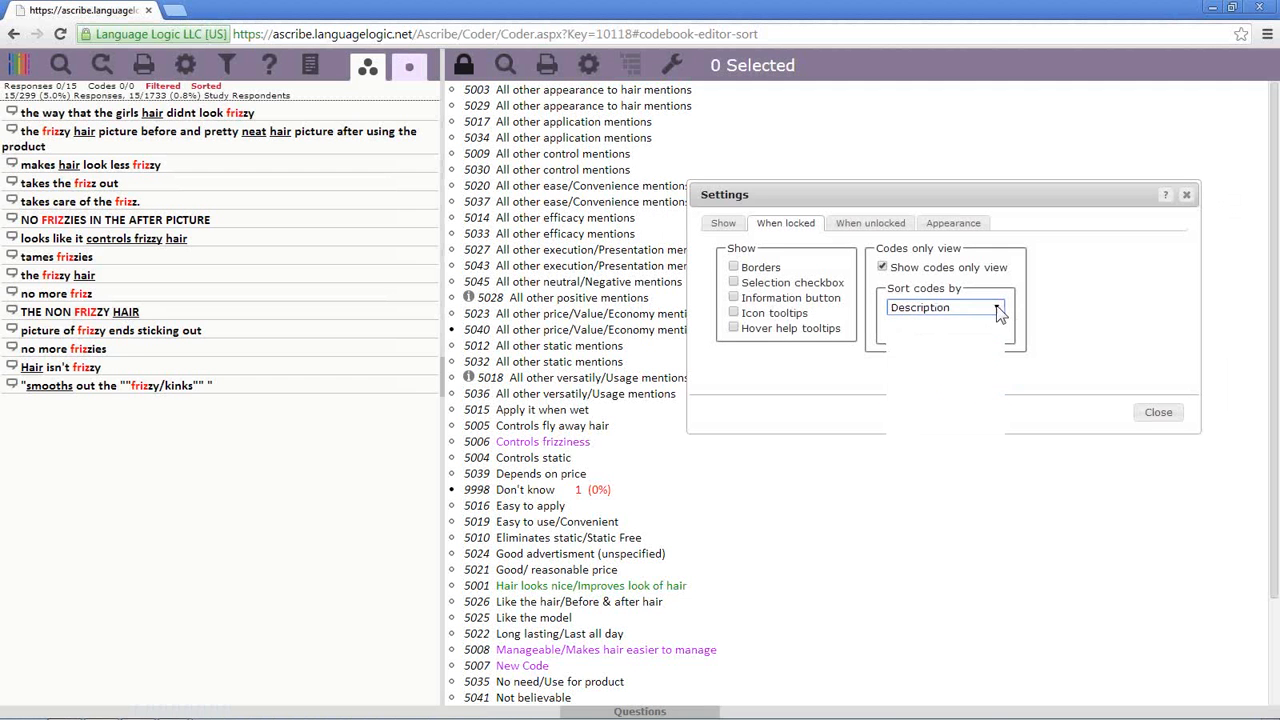
Try Codebook order as the sorting of the codes only view, and set it to Frequency.
left_click(993, 310)
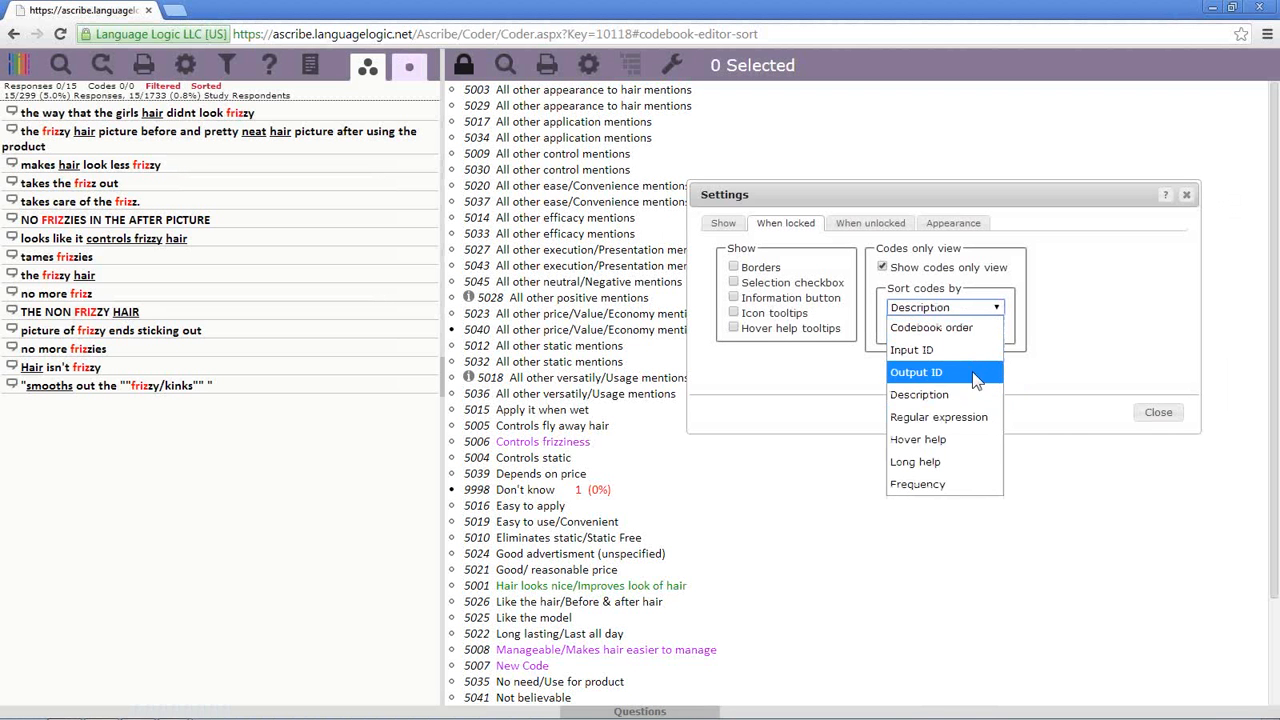
left_click(977, 333)
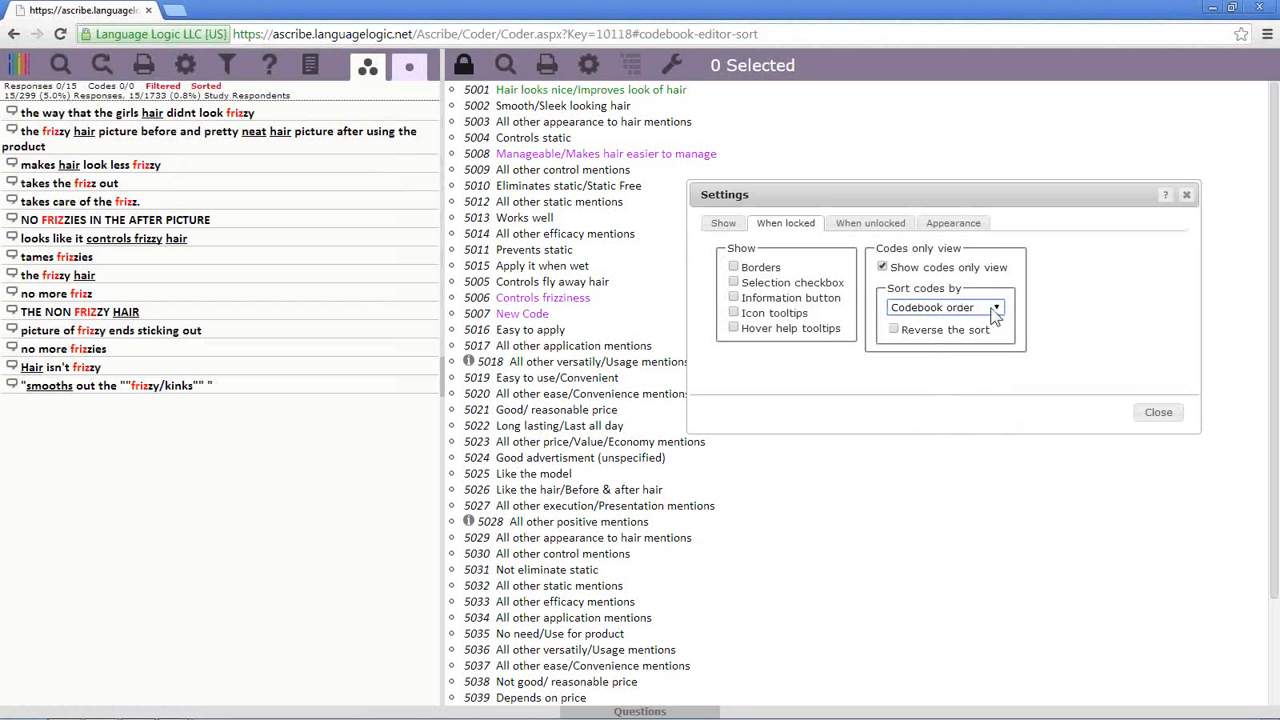
left_click(995, 312)
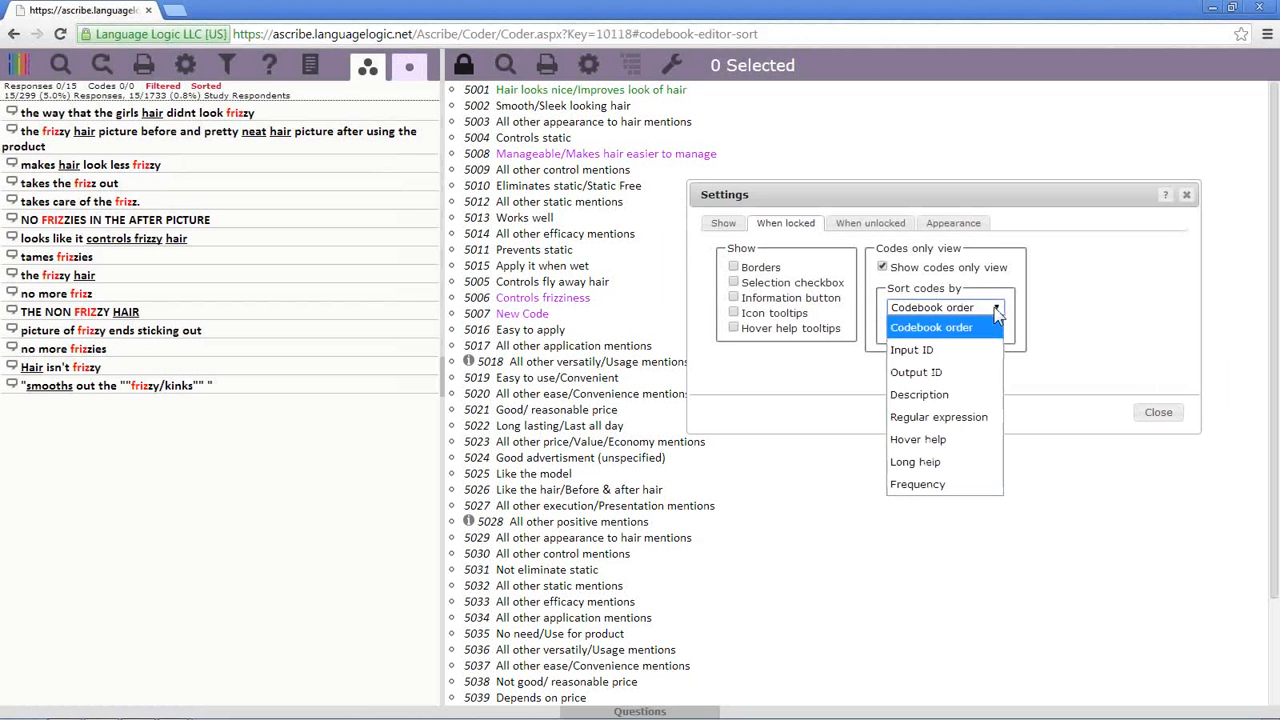
left_click(967, 486)
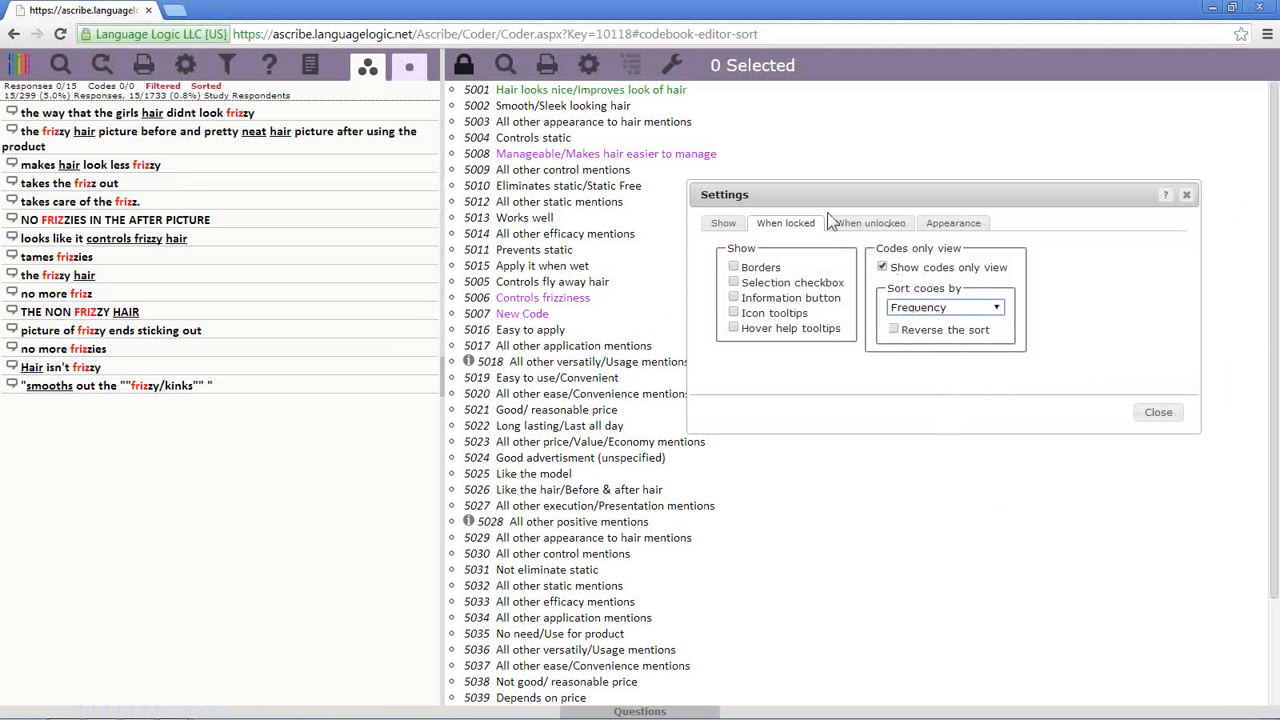
Switch the codes only view off and on to compare it with the full codebook tree, and leave it off.
left_click(882, 267)
double_click(540, 90)
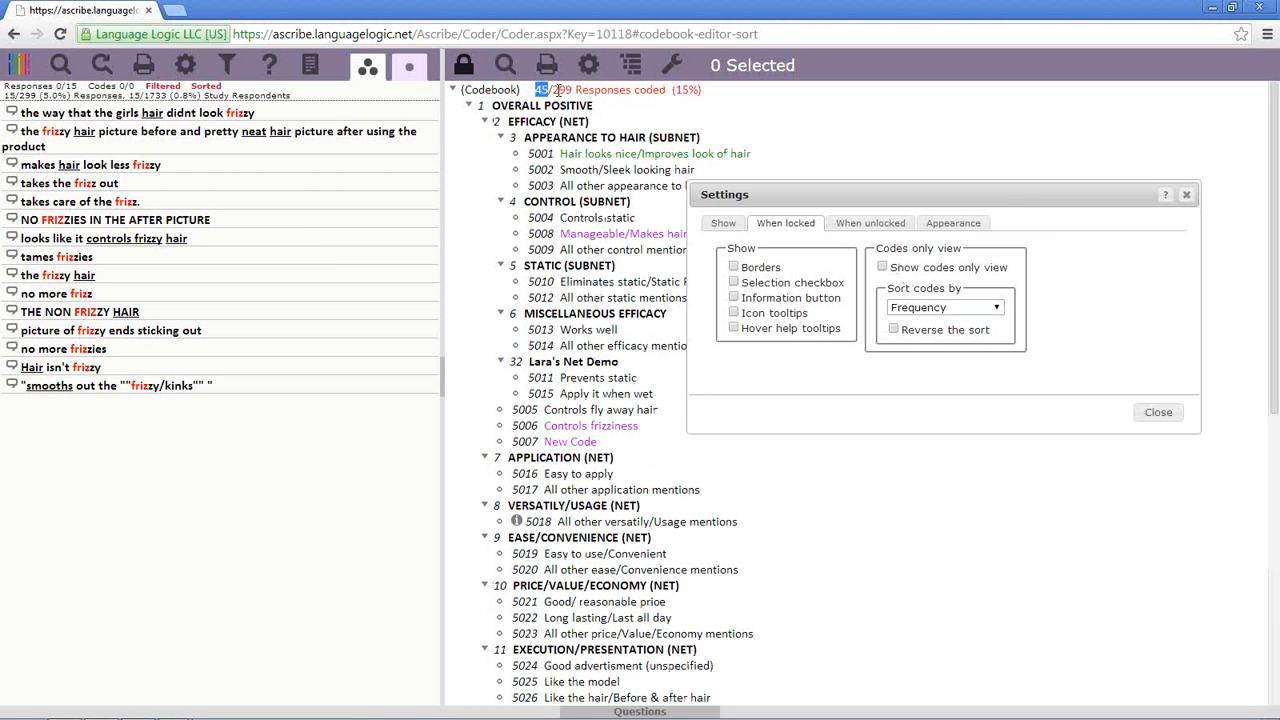
left_click_drag(553, 90, 574, 90)
left_click(883, 268)
left_click(883, 268)
left_click(883, 268)
left_click(883, 268)
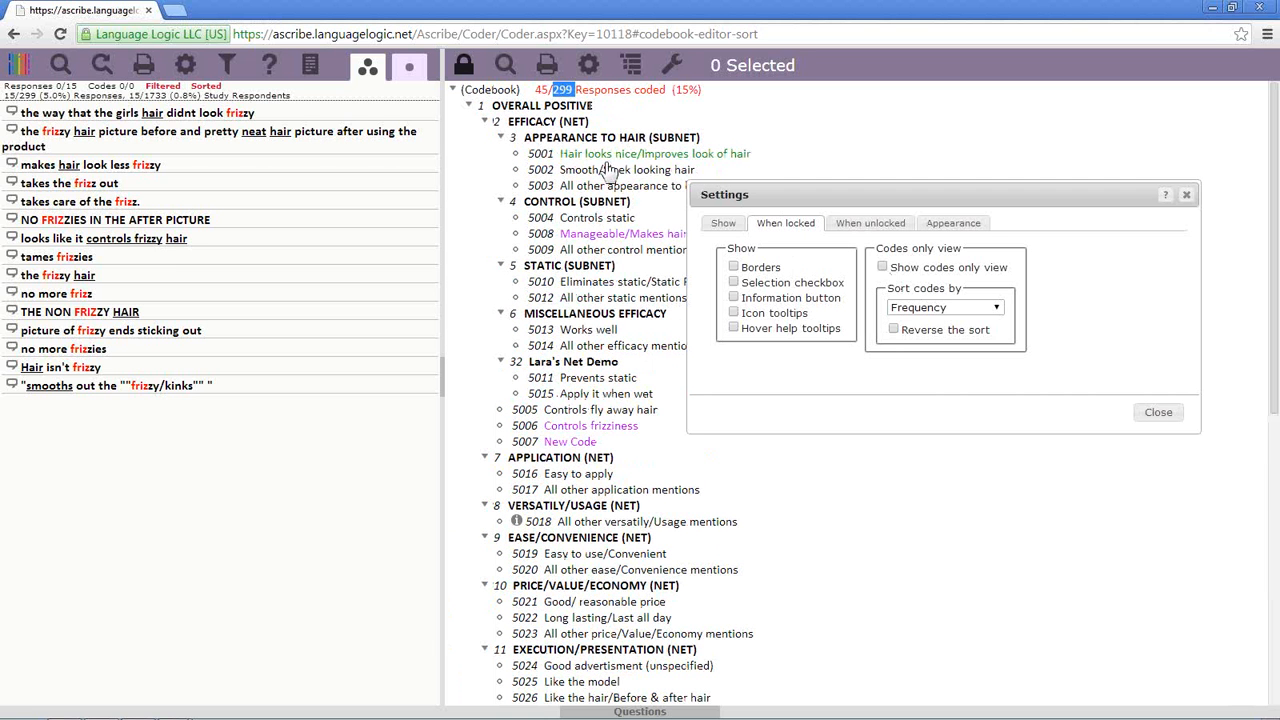
left_click(883, 268)
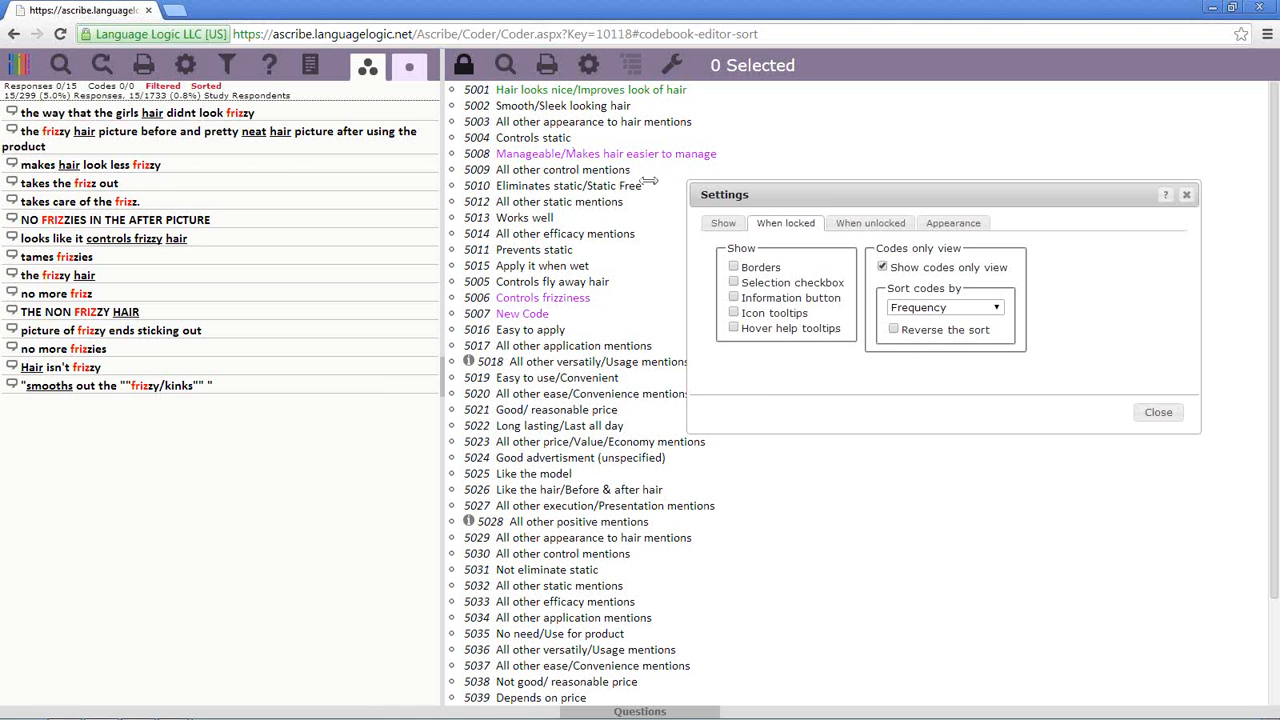
left_click(883, 268)
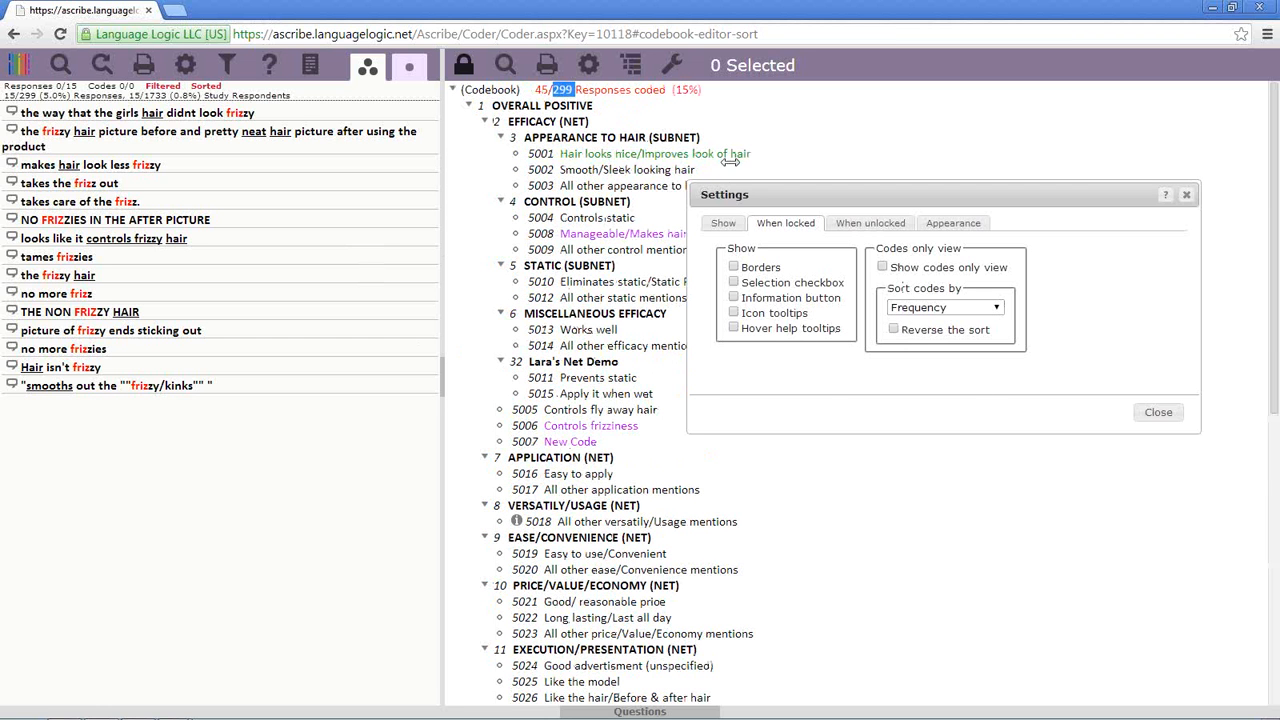
Highlight the responses coded summary of the codebook, and close the codebook settings.
left_click(537, 89)
left_click_drag(537, 89, 703, 95)
left_click(726, 100)
left_click(1186, 196)
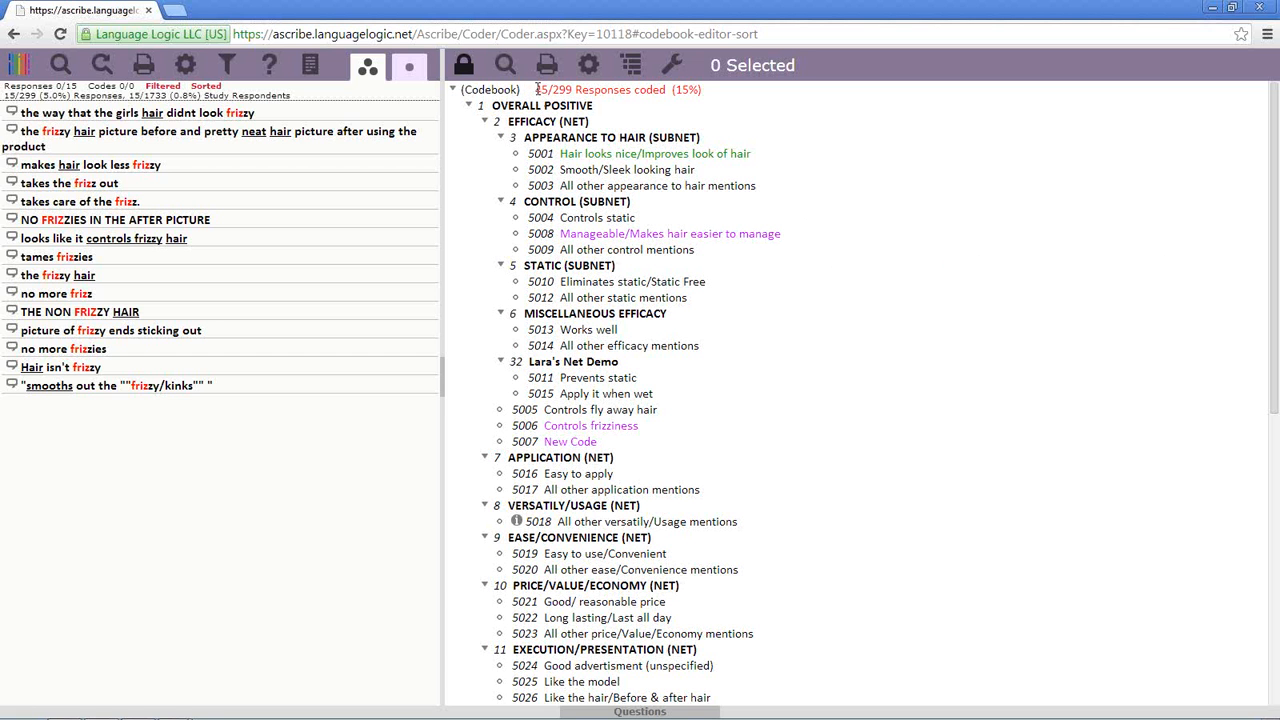
Examine the codebook's responses coded summary against the frequencies of the individual codes further down.
left_click_drag(536, 89, 574, 89)
left_click(674, 97)
left_click(740, 108)
scroll(815, 418, "down", 5)
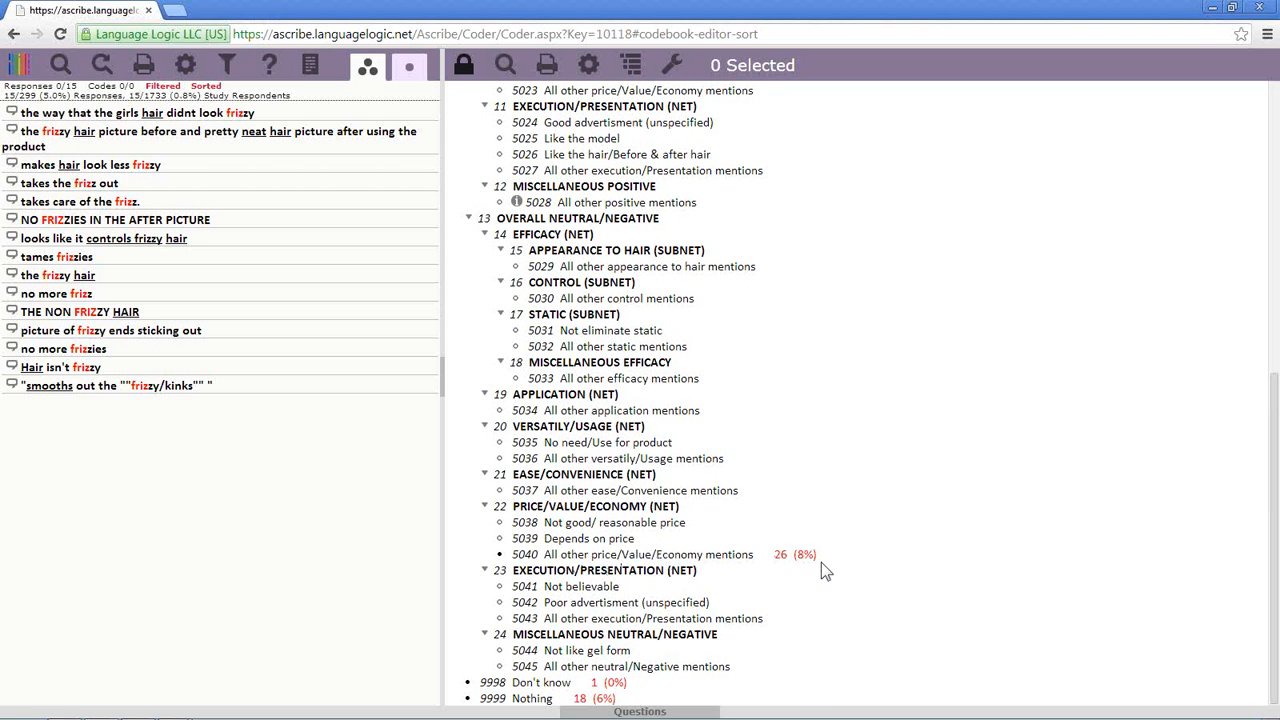
scroll(838, 565, "up", 6)
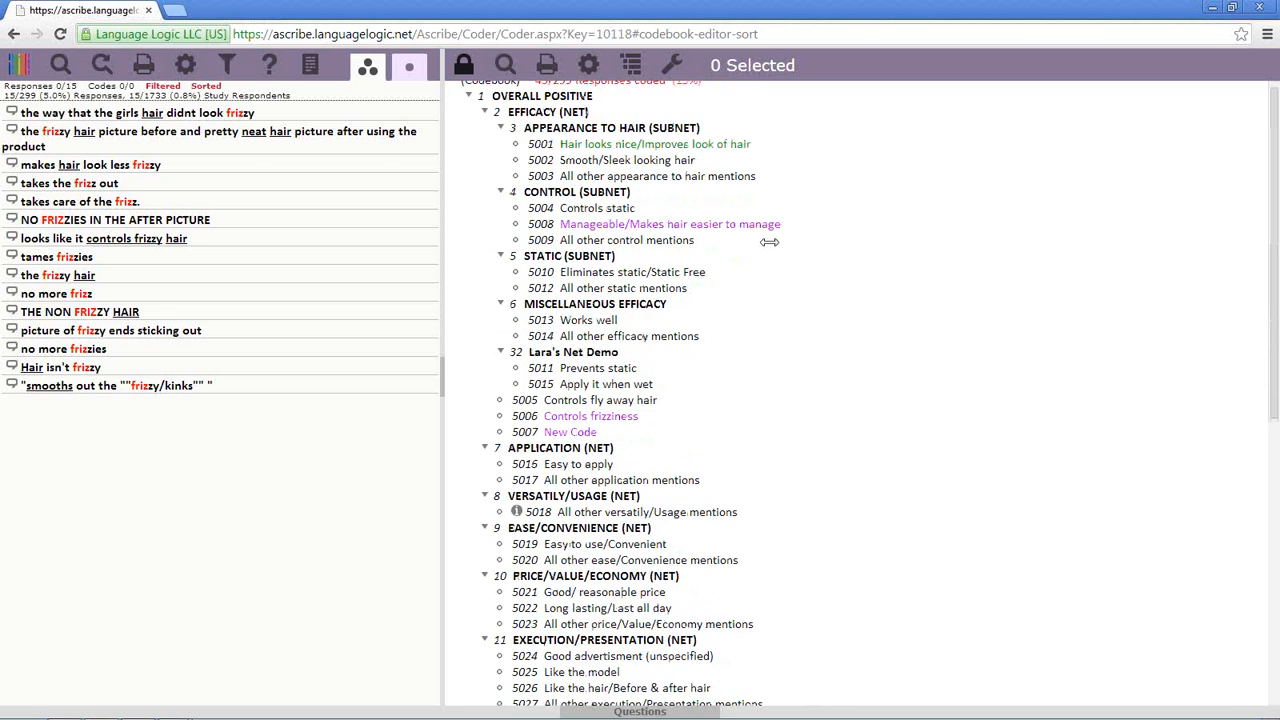
left_click_drag(555, 91, 575, 91)
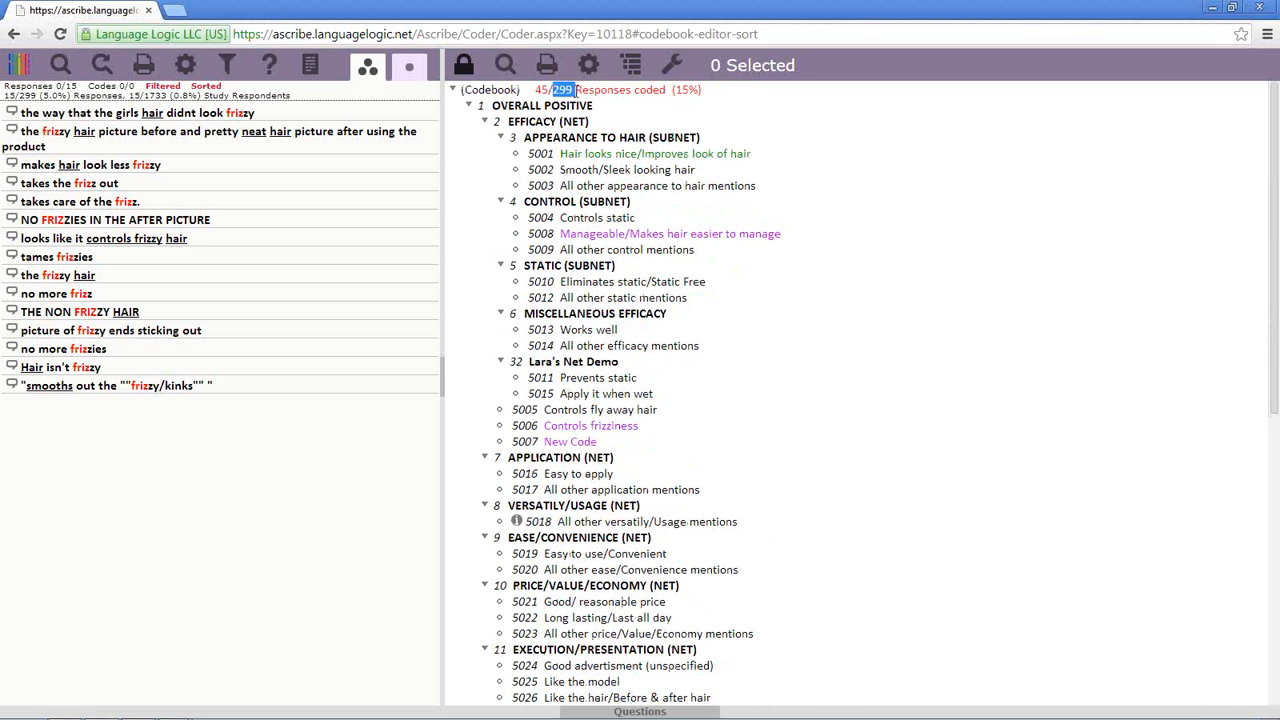
left_click(627, 106)
Review the information for code 5040, checking its percentages of responses, responses coded and respondents, and close it.
scroll(840, 341, "down", 5)
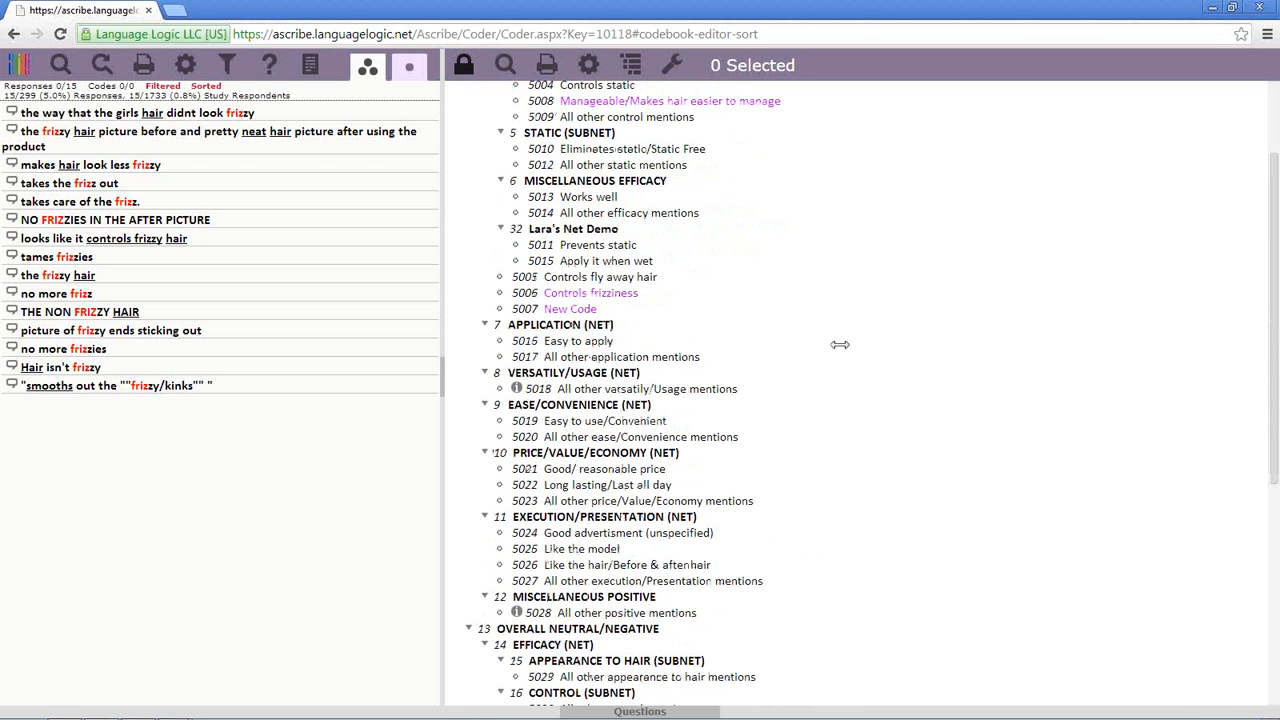
right_click(727, 556)
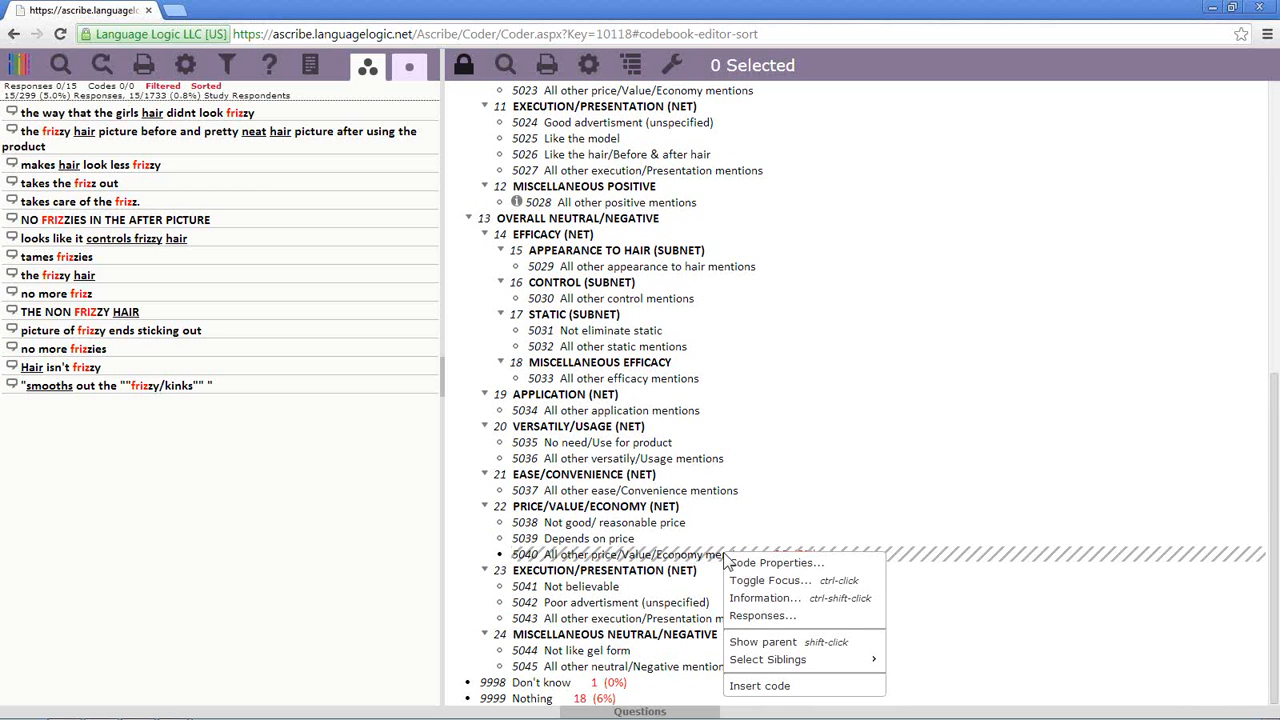
left_click(762, 598)
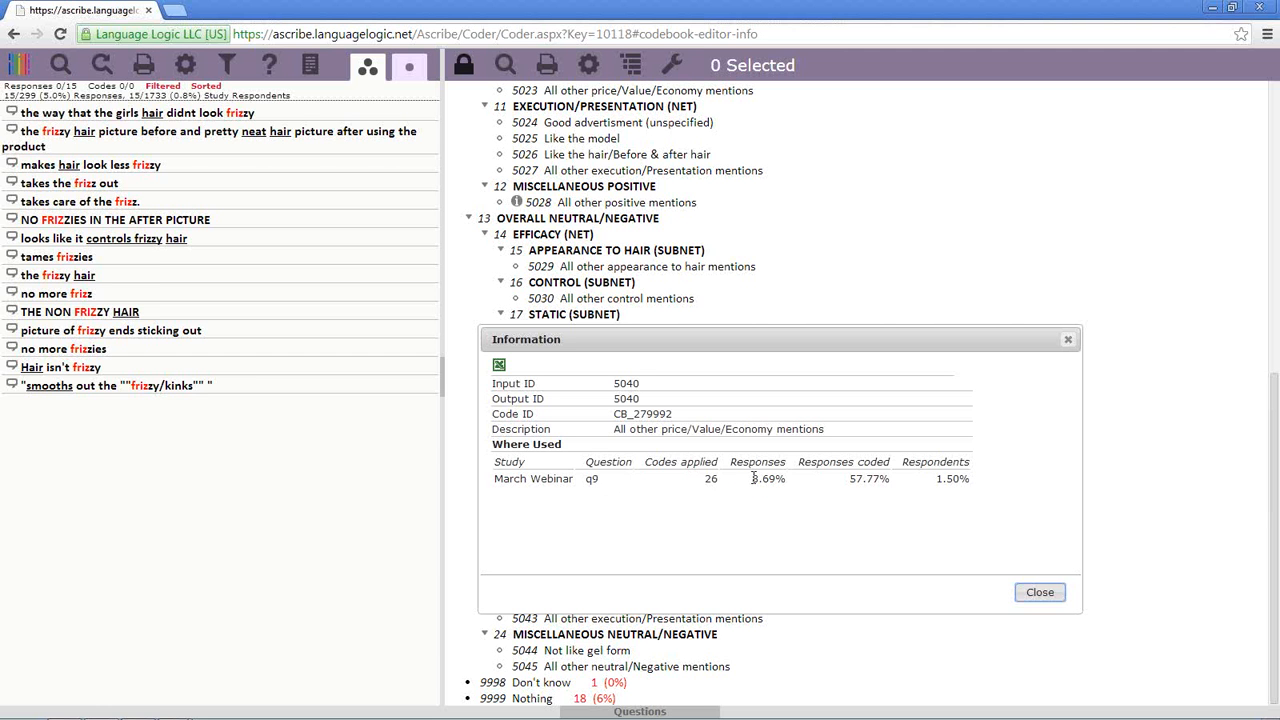
left_click_drag(753, 478, 888, 478)
left_click_drag(931, 479, 980, 491)
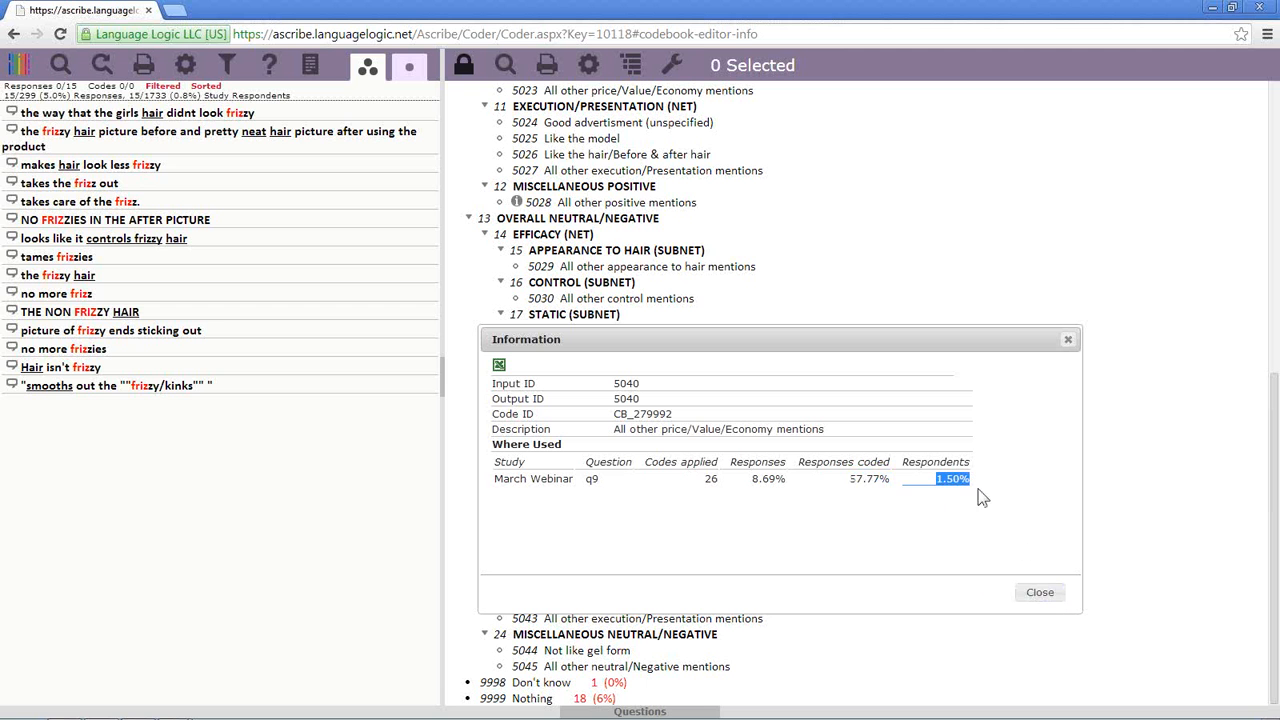
left_click(1040, 593)
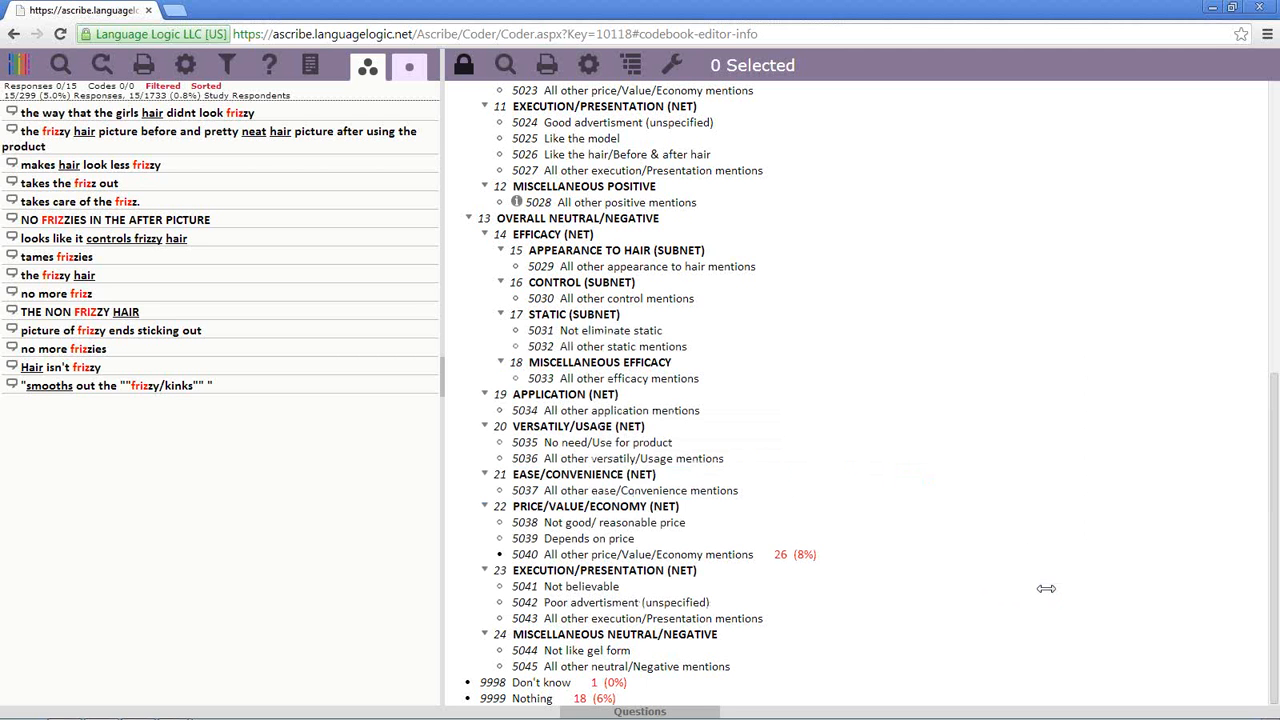
scroll(944, 565, "up", 3)
scroll(944, 565, "up", 10)
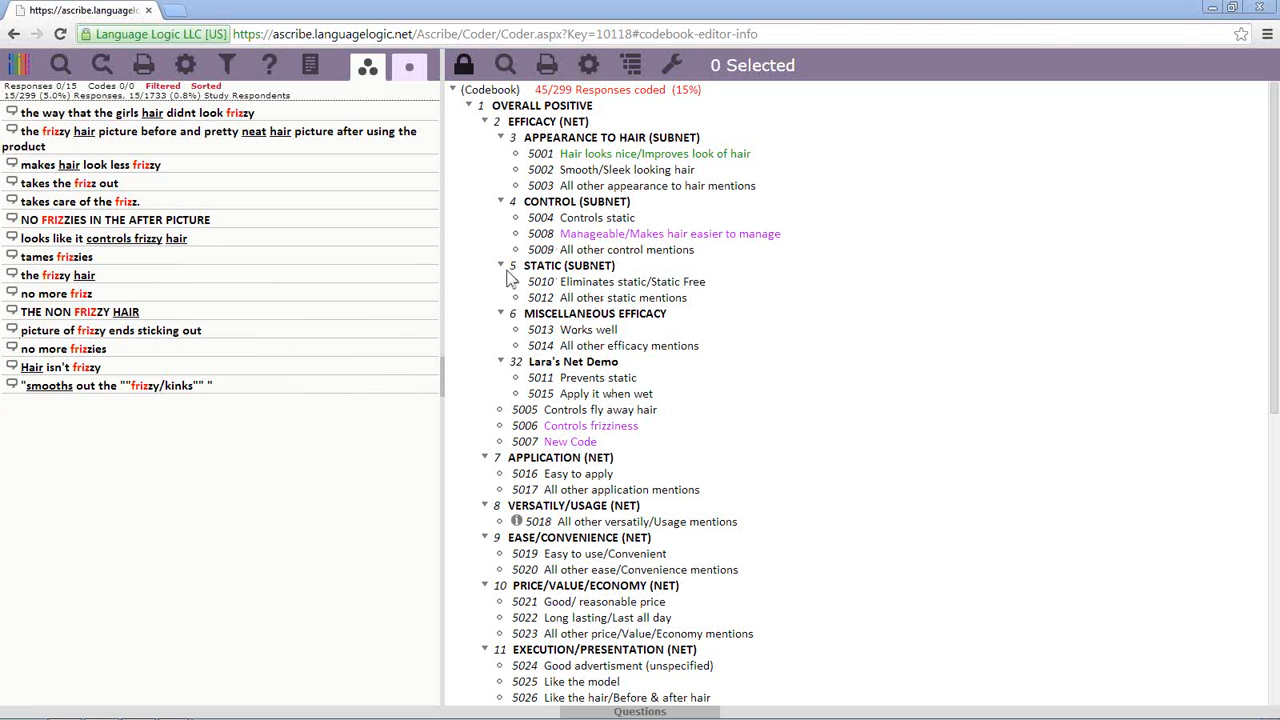
left_click_drag(21, 294, 92, 294)
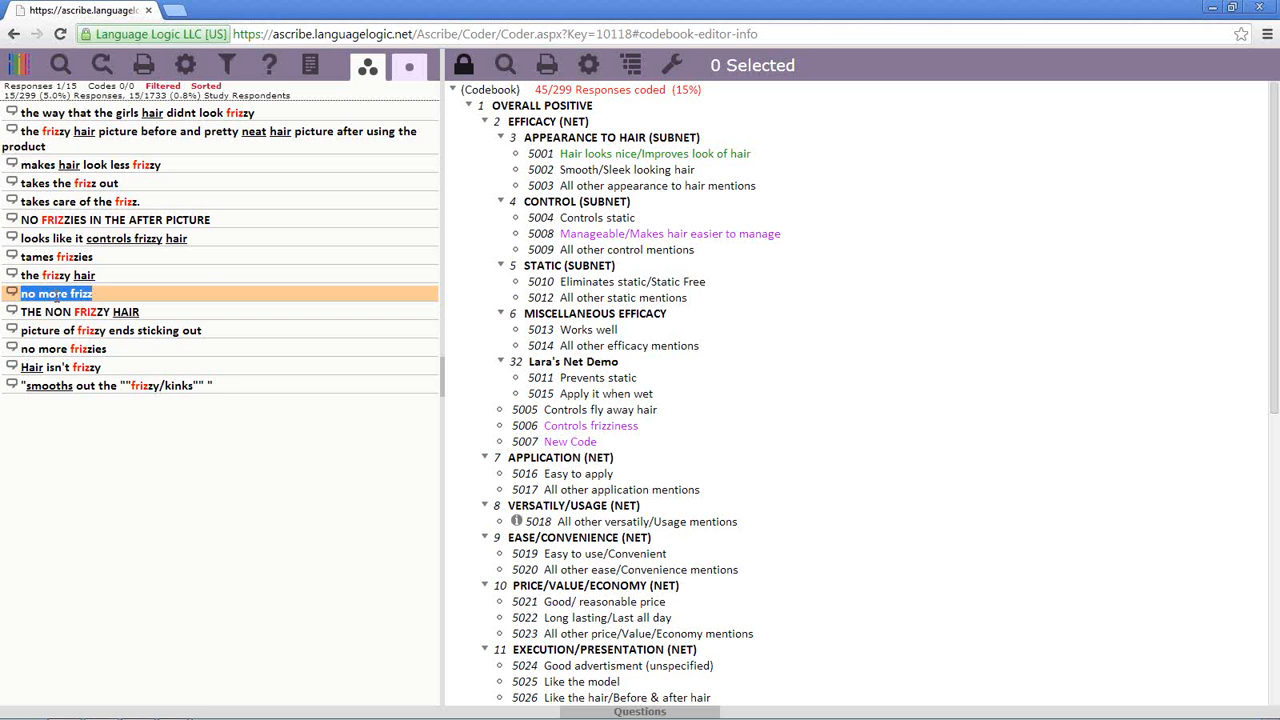
left_click_drag(57, 287, 599, 301)
left_click_drag(597, 292, 598, 294)
left_click(102, 298)
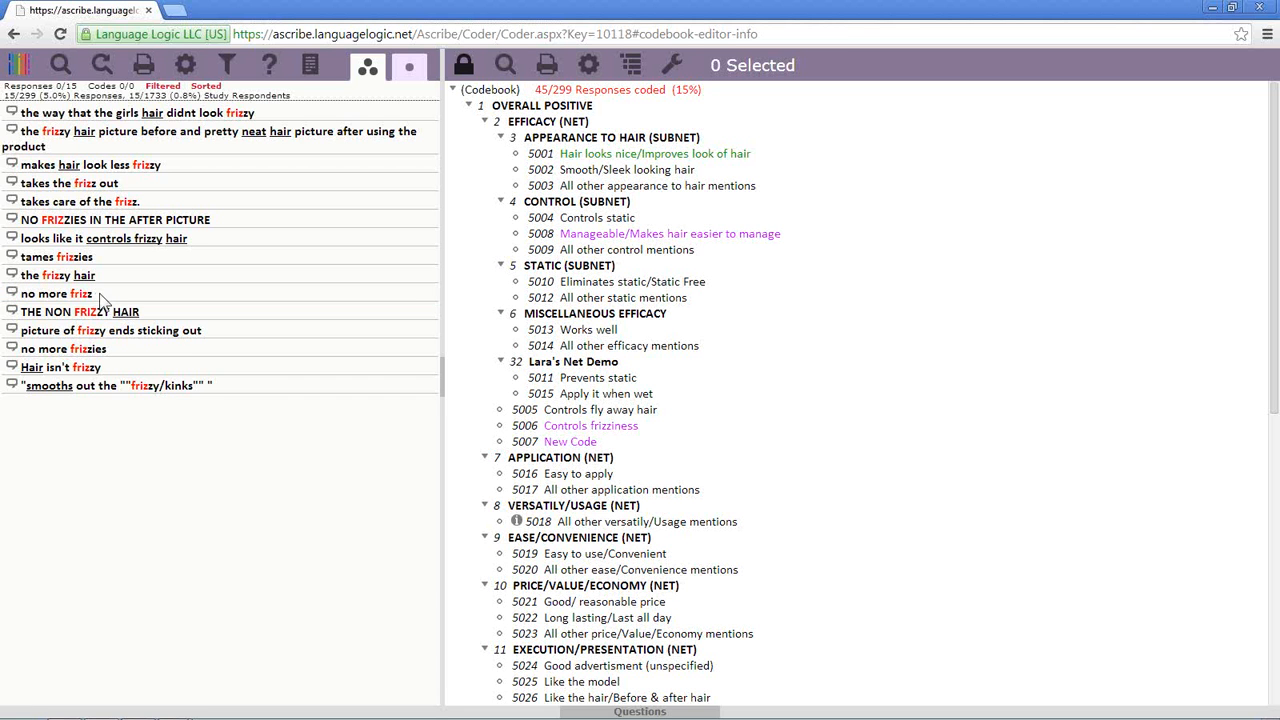
Insert a code below code 5008 from the response text "no more frizz", and deselect that response.
left_click_drag(93, 294, 24, 300)
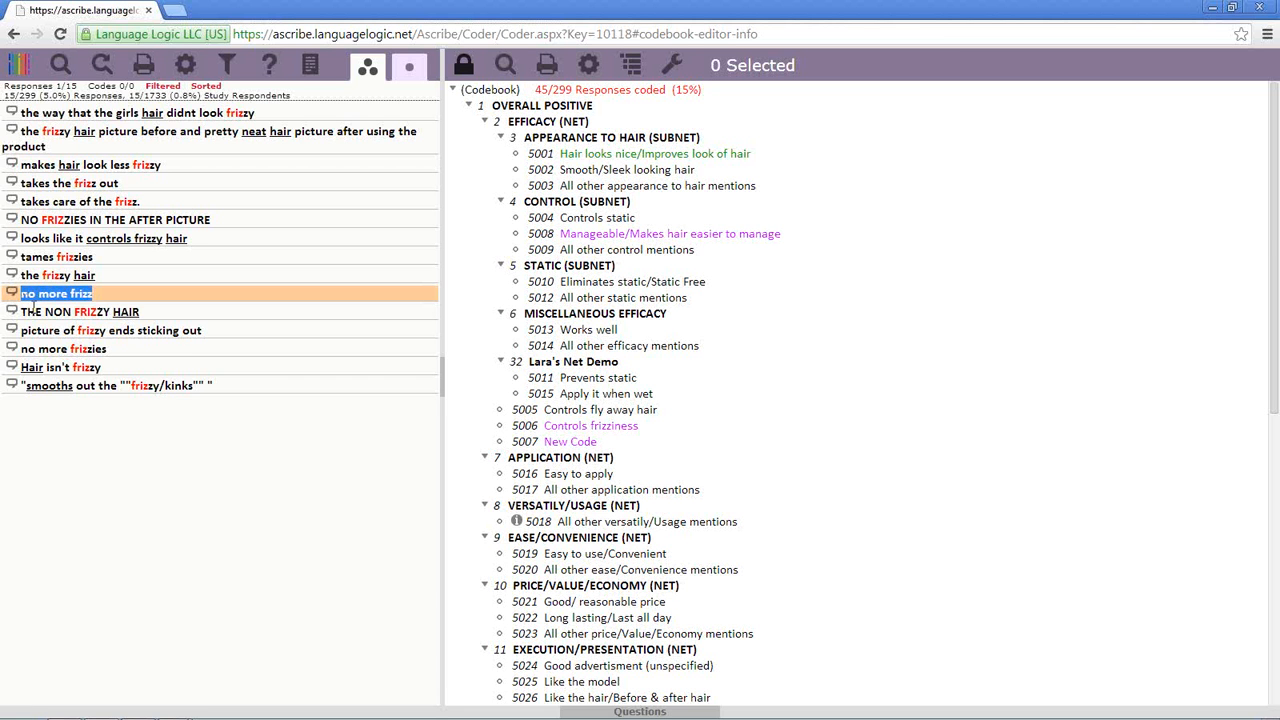
right_click(597, 243)
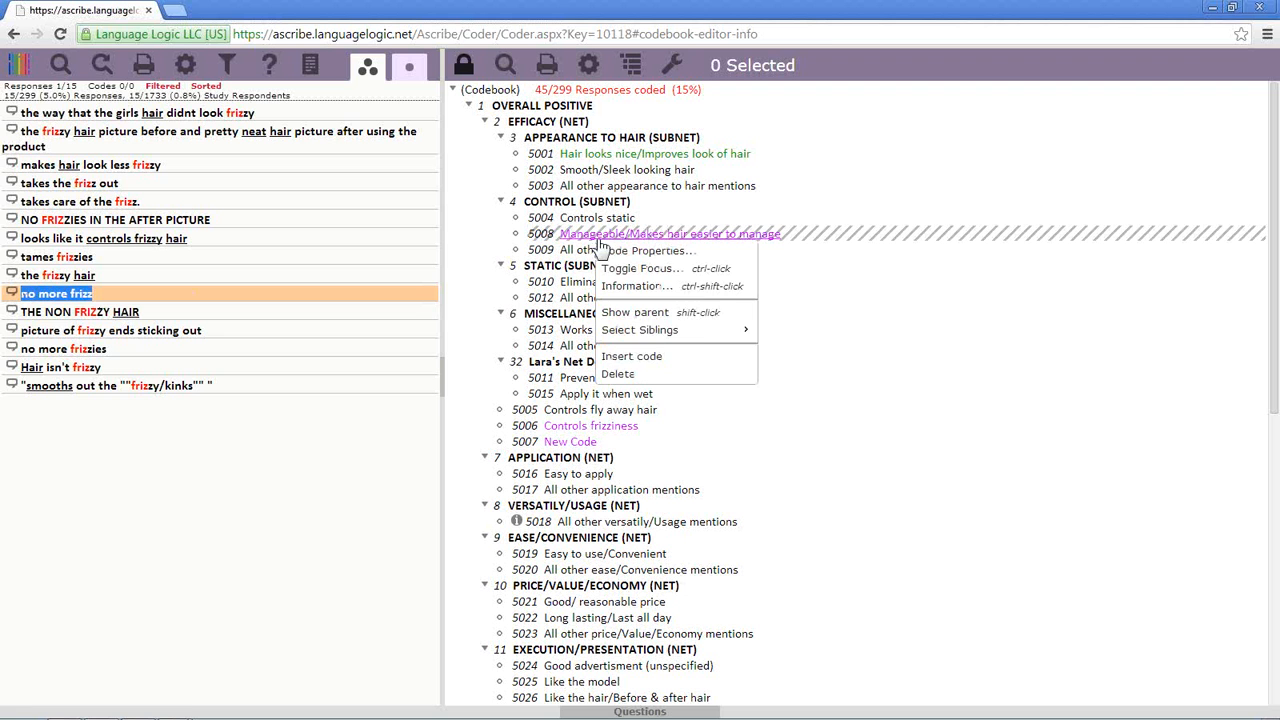
left_click(655, 356)
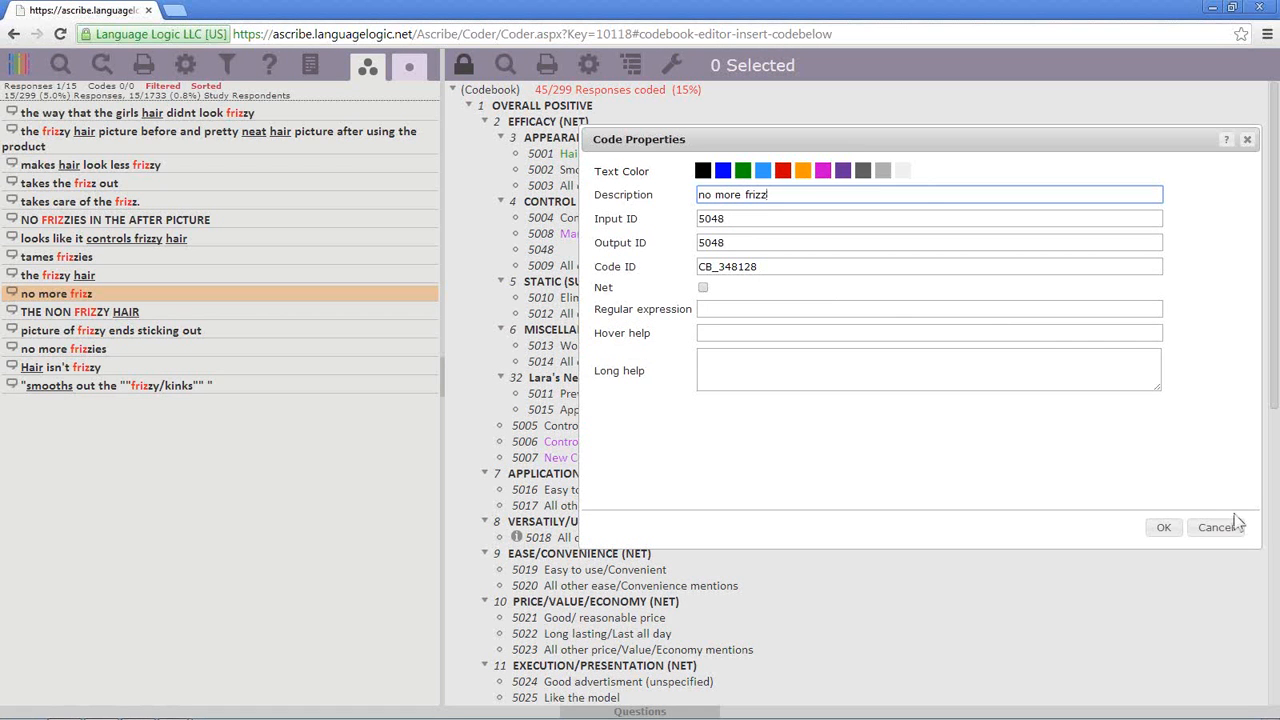
left_click(1165, 530)
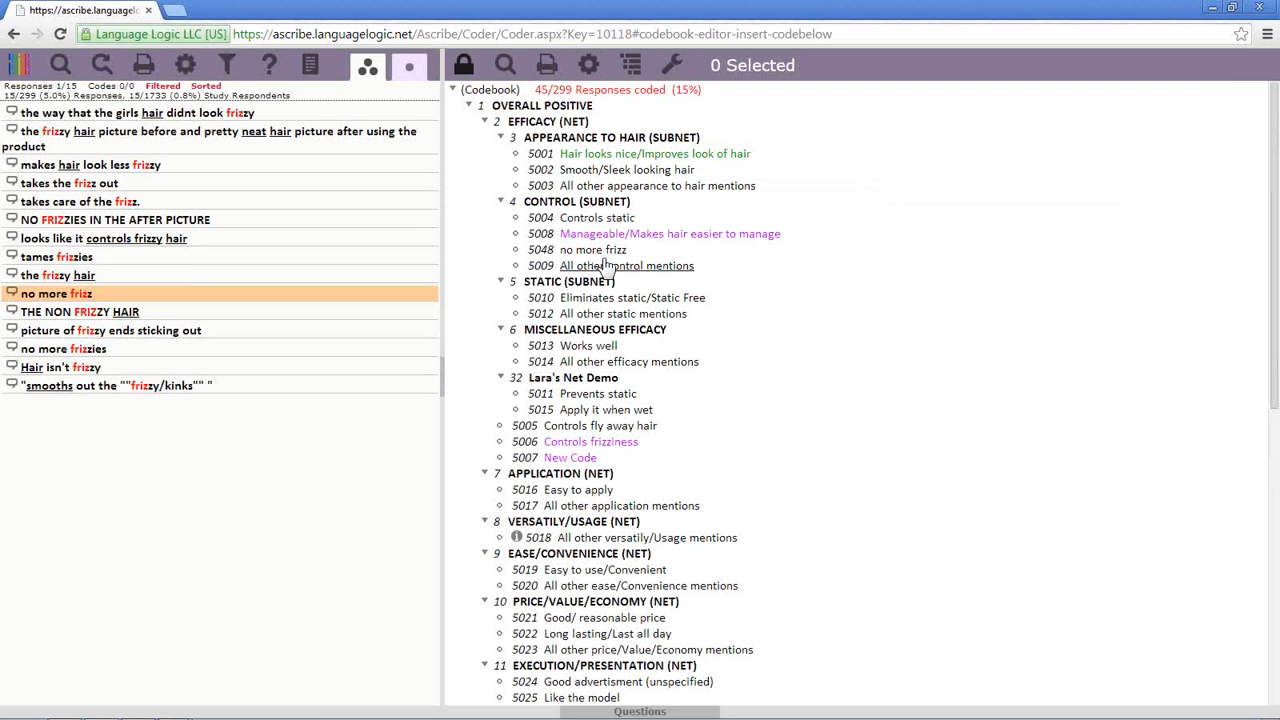
left_click(353, 296)
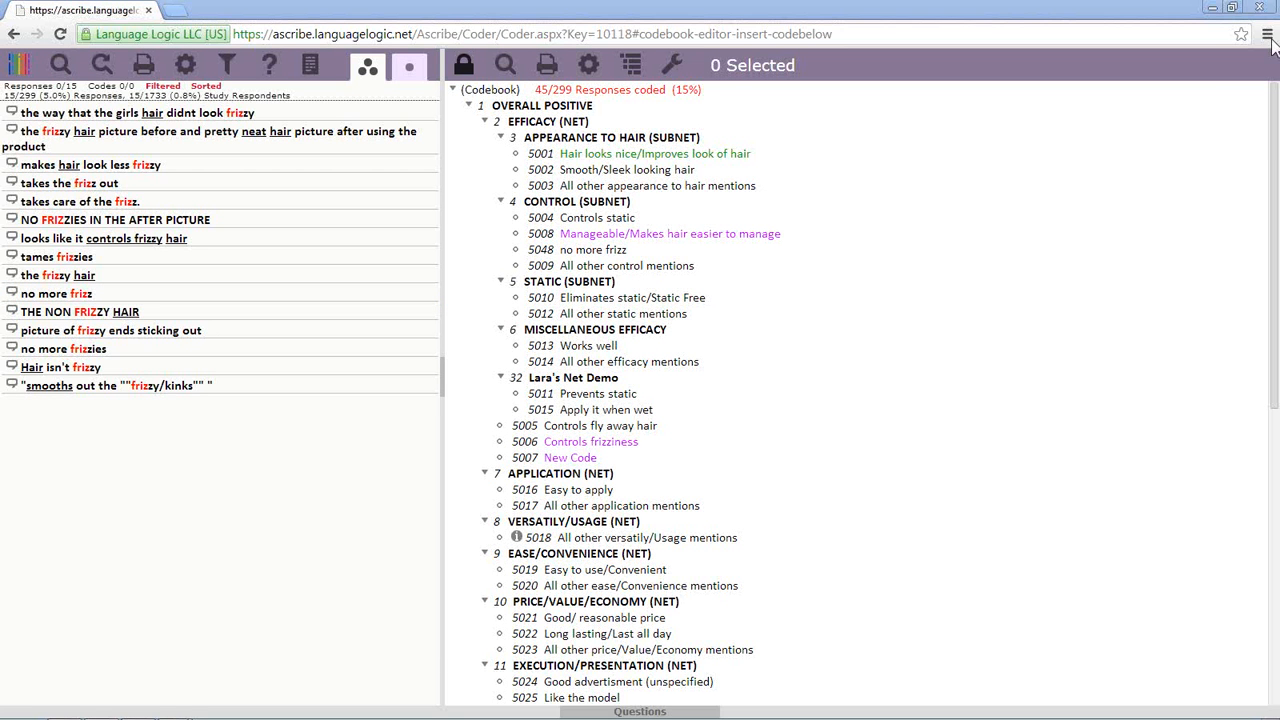